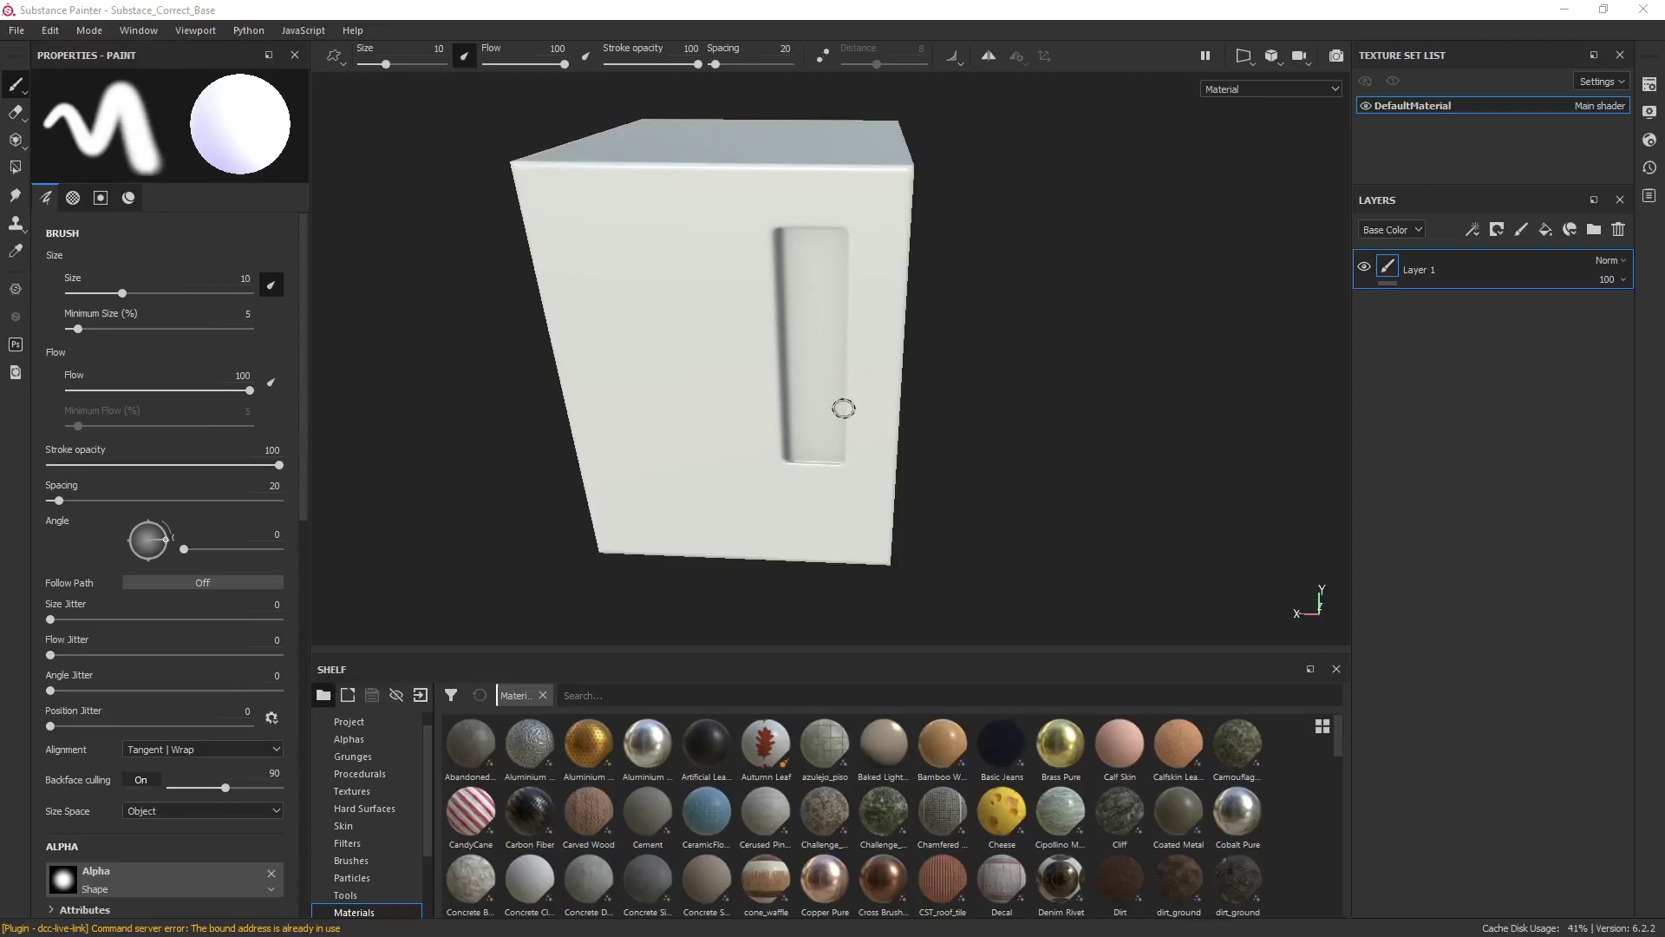
Orbit the cabinet and paint a test stroke down the recess's left edge
left_click_drag(772, 394, 902, 365, "alt")
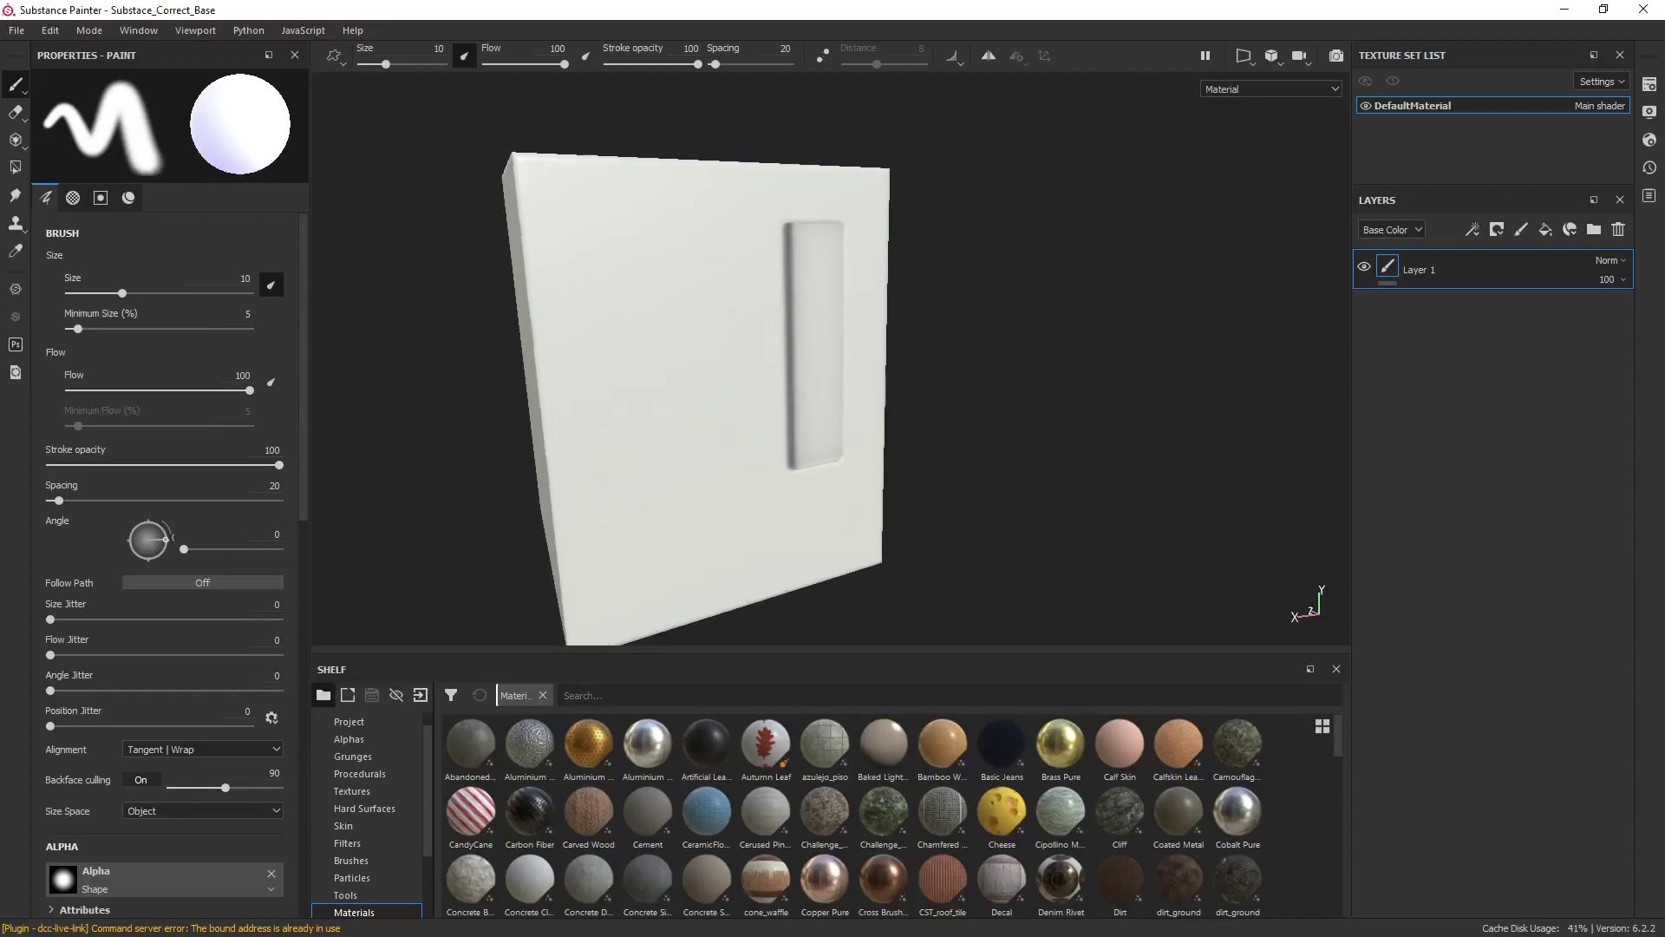
scroll(900, 360, "up", 5)
scroll(825, 383, "down", 5)
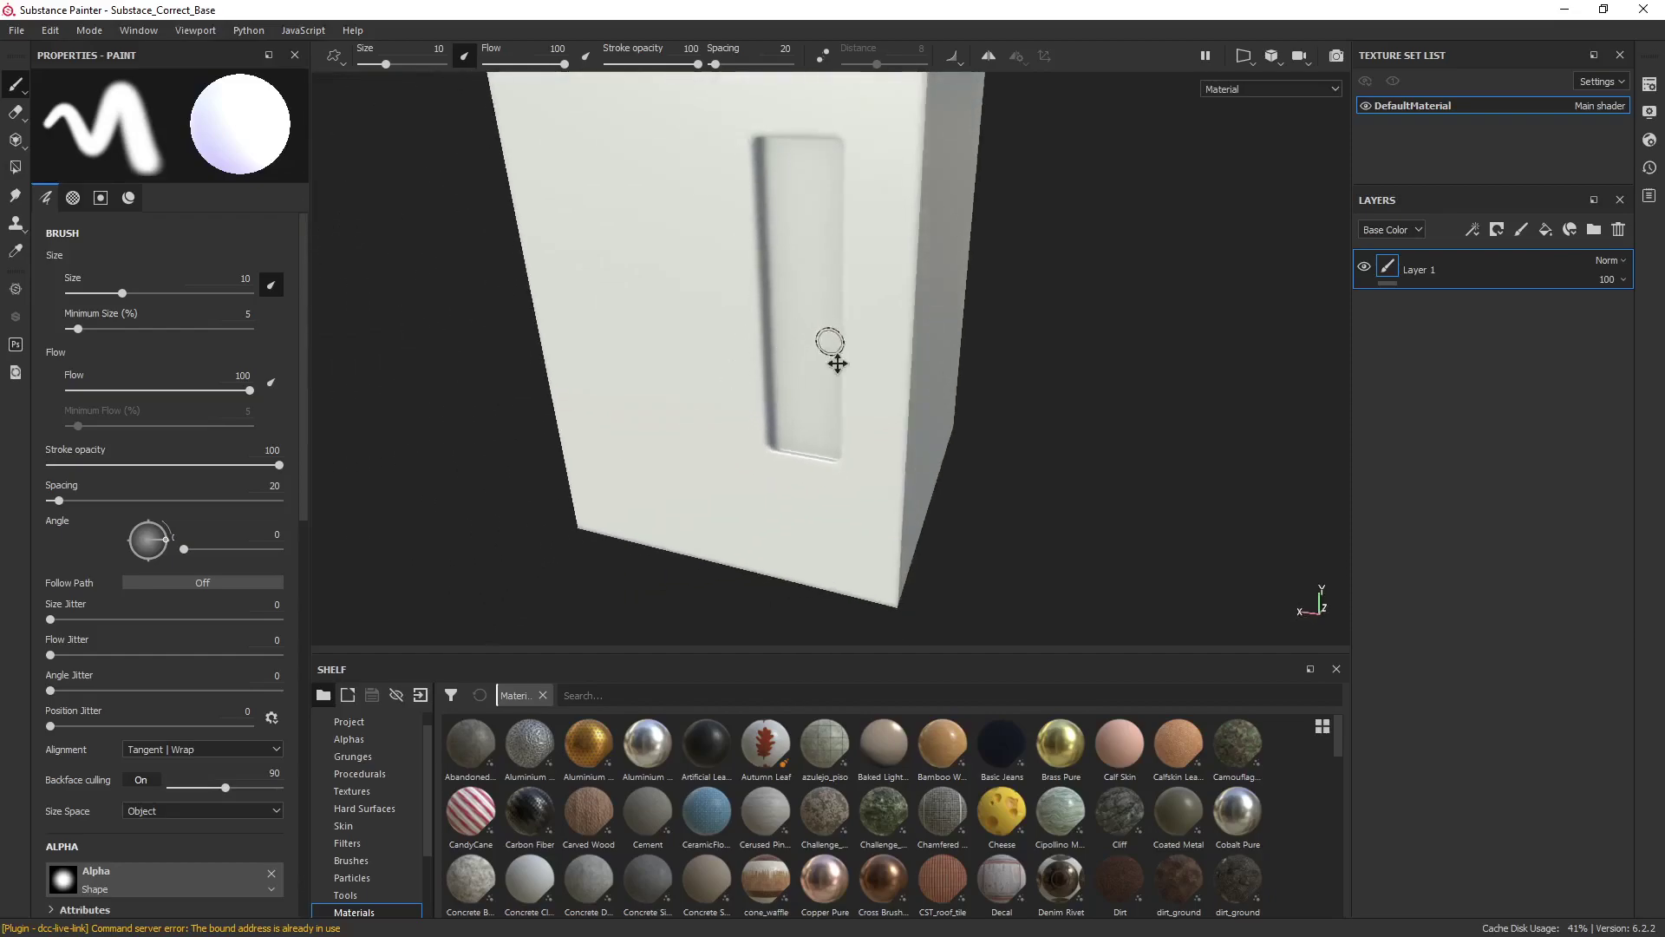
scroll(822, 382, "down", 2)
left_click_drag(785, 230, 790, 532)
Undo the test paint strokes and bring up the Edit commands for Bake Mesh Maps
mouse_move(719, 398)
left_mouse_down("alt")
mouse_move(918, 401)
mouse_move(899, 289)
mouse_move(847, 398)
mouse_move(854, 485)
left_mouse_up("alt")
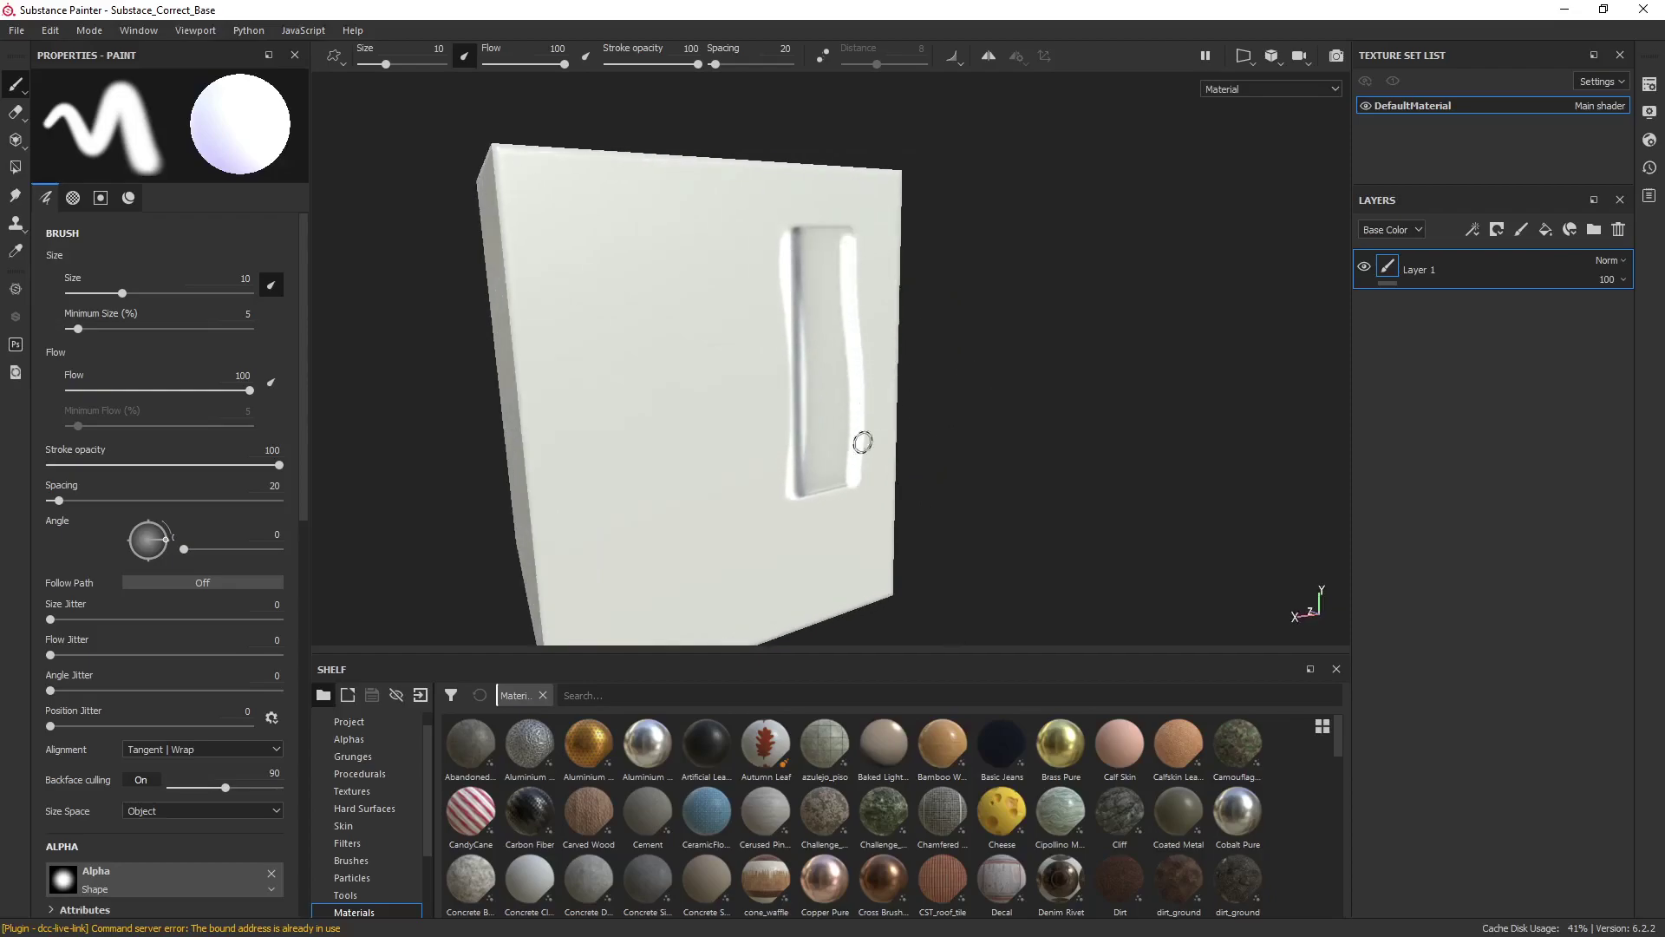
key("ctrl+z")
key("ctrl+z")
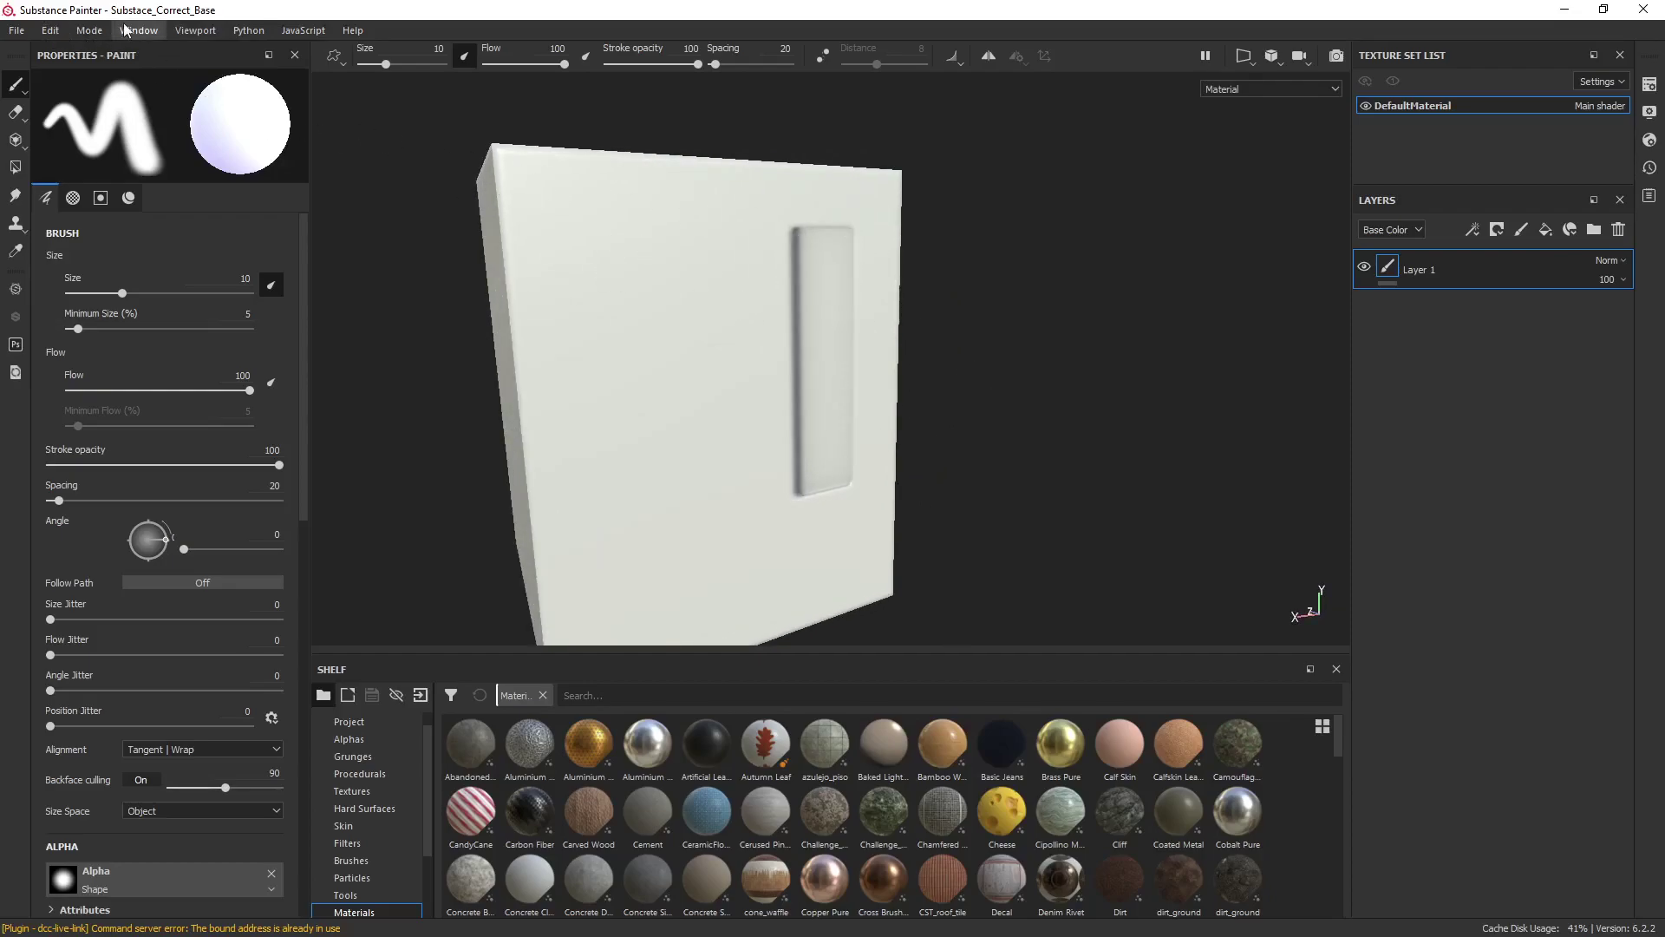
left_click(51, 29)
Bake the seven selected mesh maps, then undo the white strokes on the box edges
left_click(107, 104)
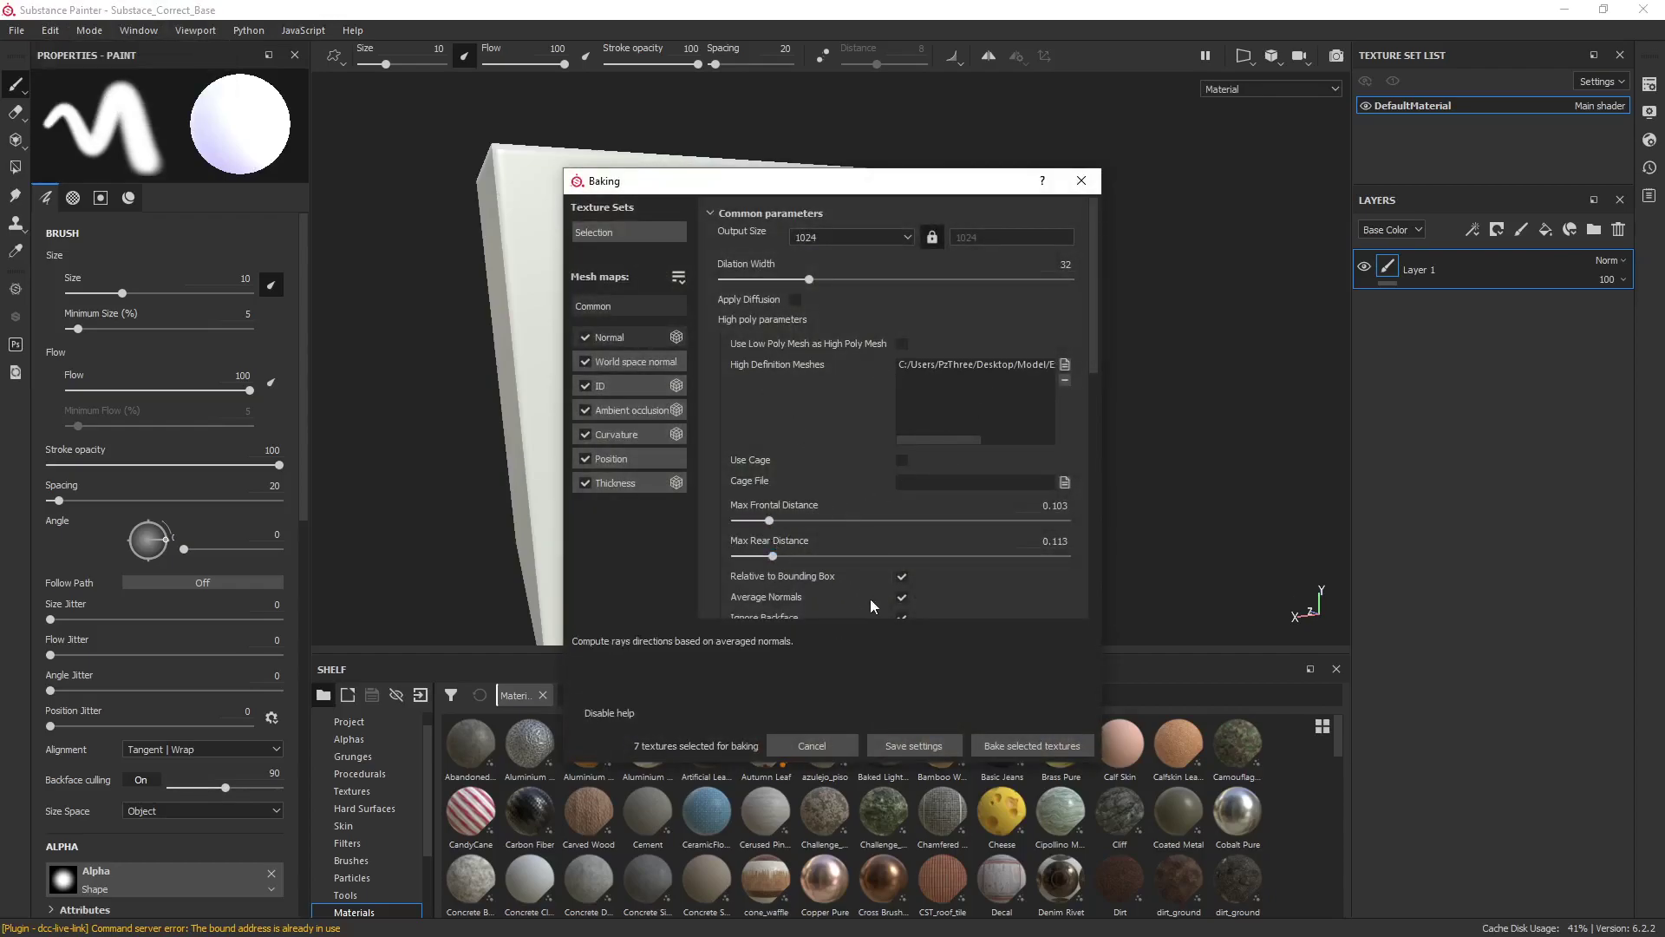
left_click(1022, 743)
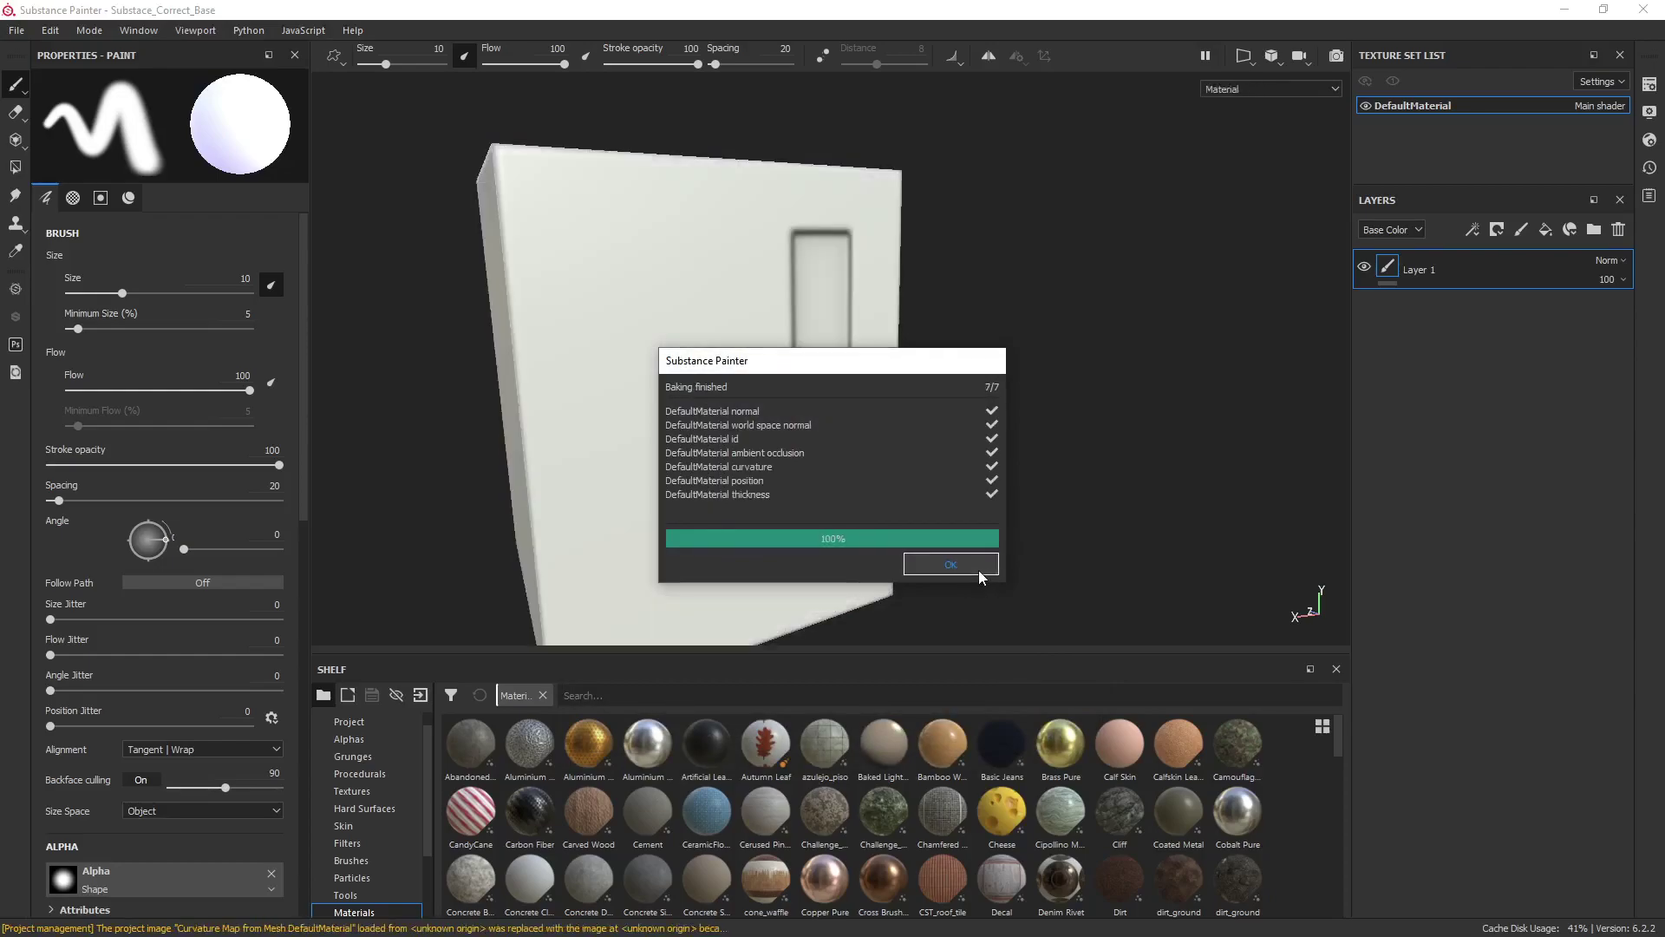
left_click(950, 564)
mouse_move(997, 439)
left_mouse_down("alt")
mouse_move(789, 298)
mouse_move(840, 496)
mouse_move(838, 304)
mouse_move(894, 260)
left_mouse_up("alt")
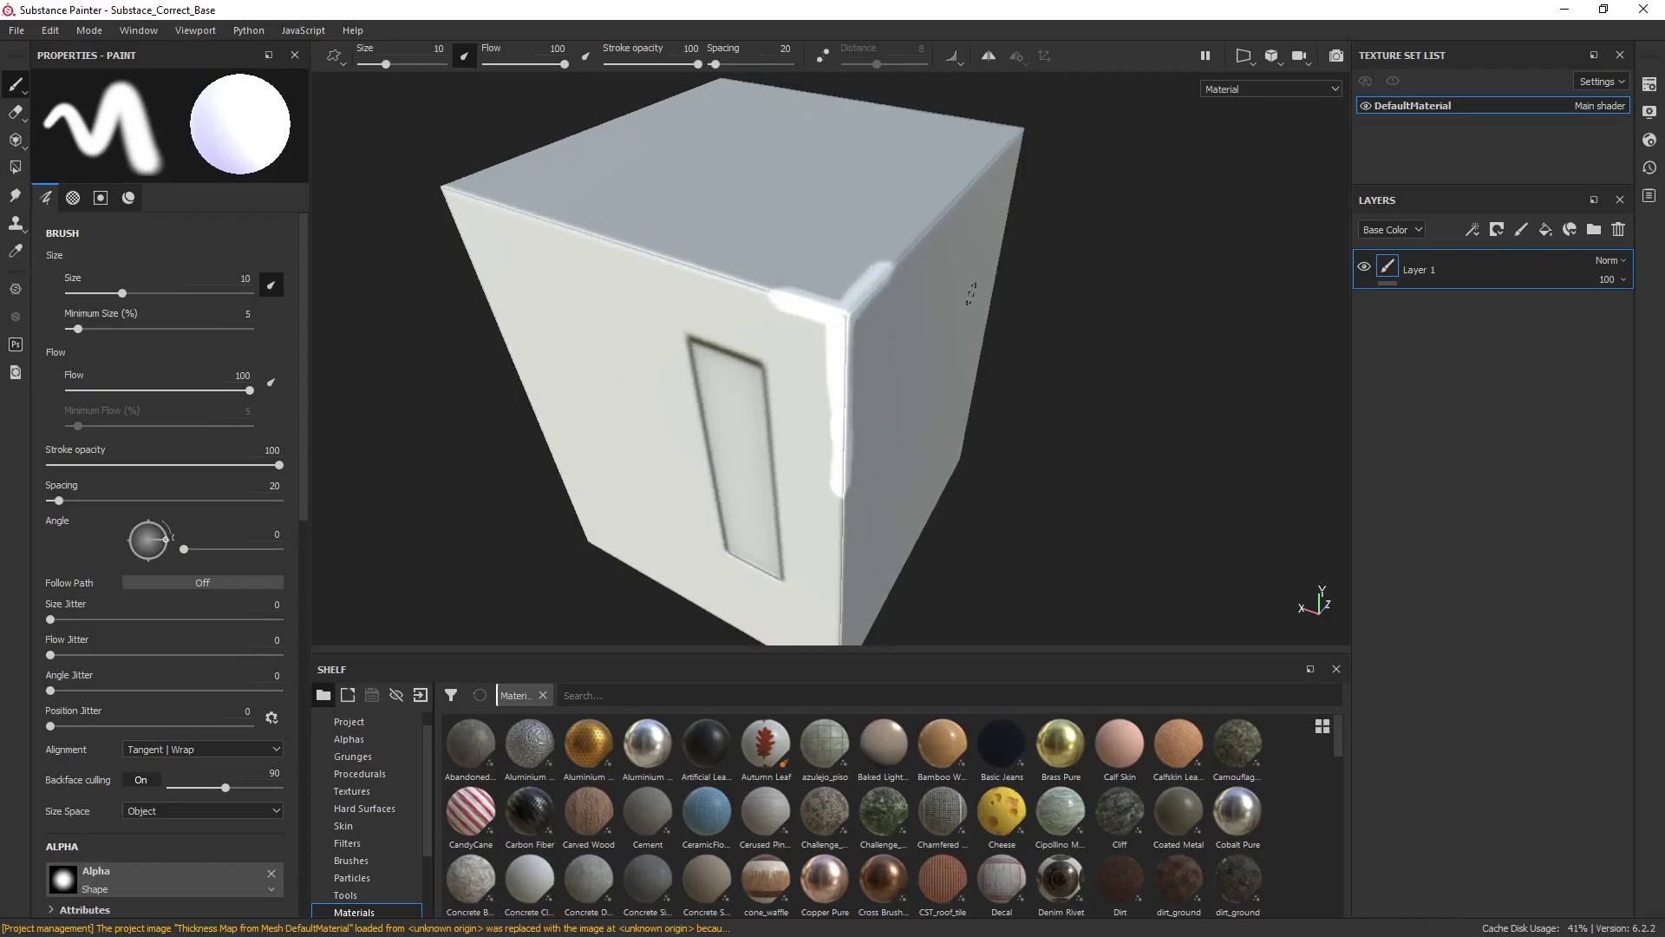
key("ctrl+z")
key("ctrl+z")
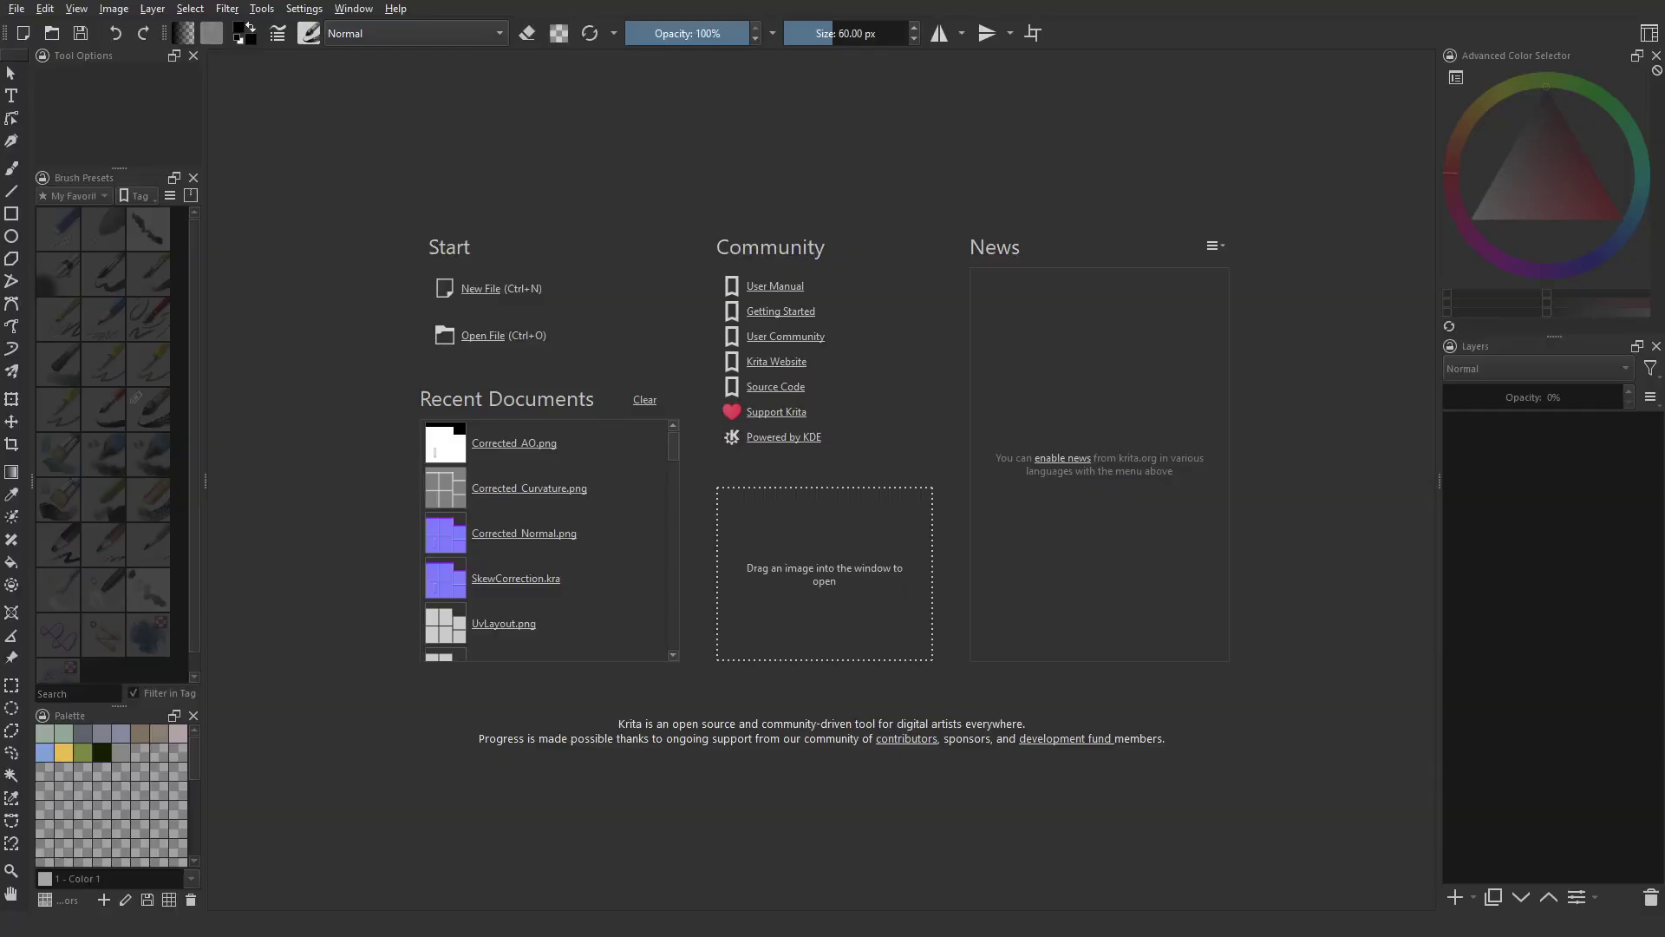
Open SkewCorrection.kra and toggle the Avg_Normal and NonAvg_Normal layers, leaving both hidden
left_click(494, 345)
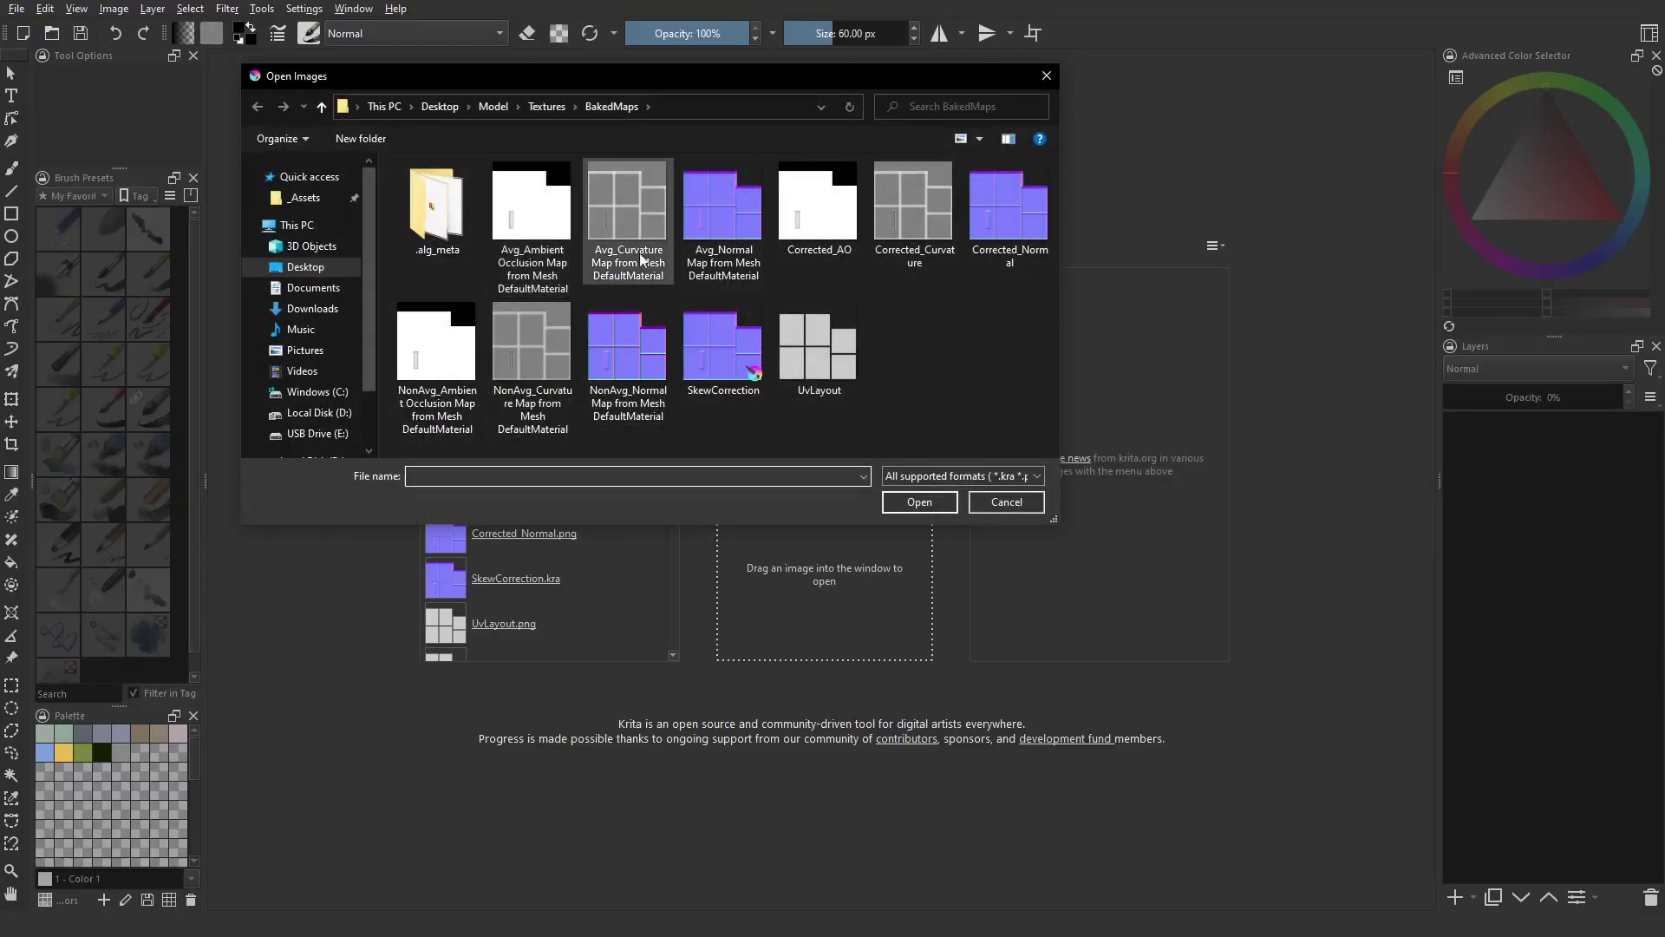
double_click(721, 346)
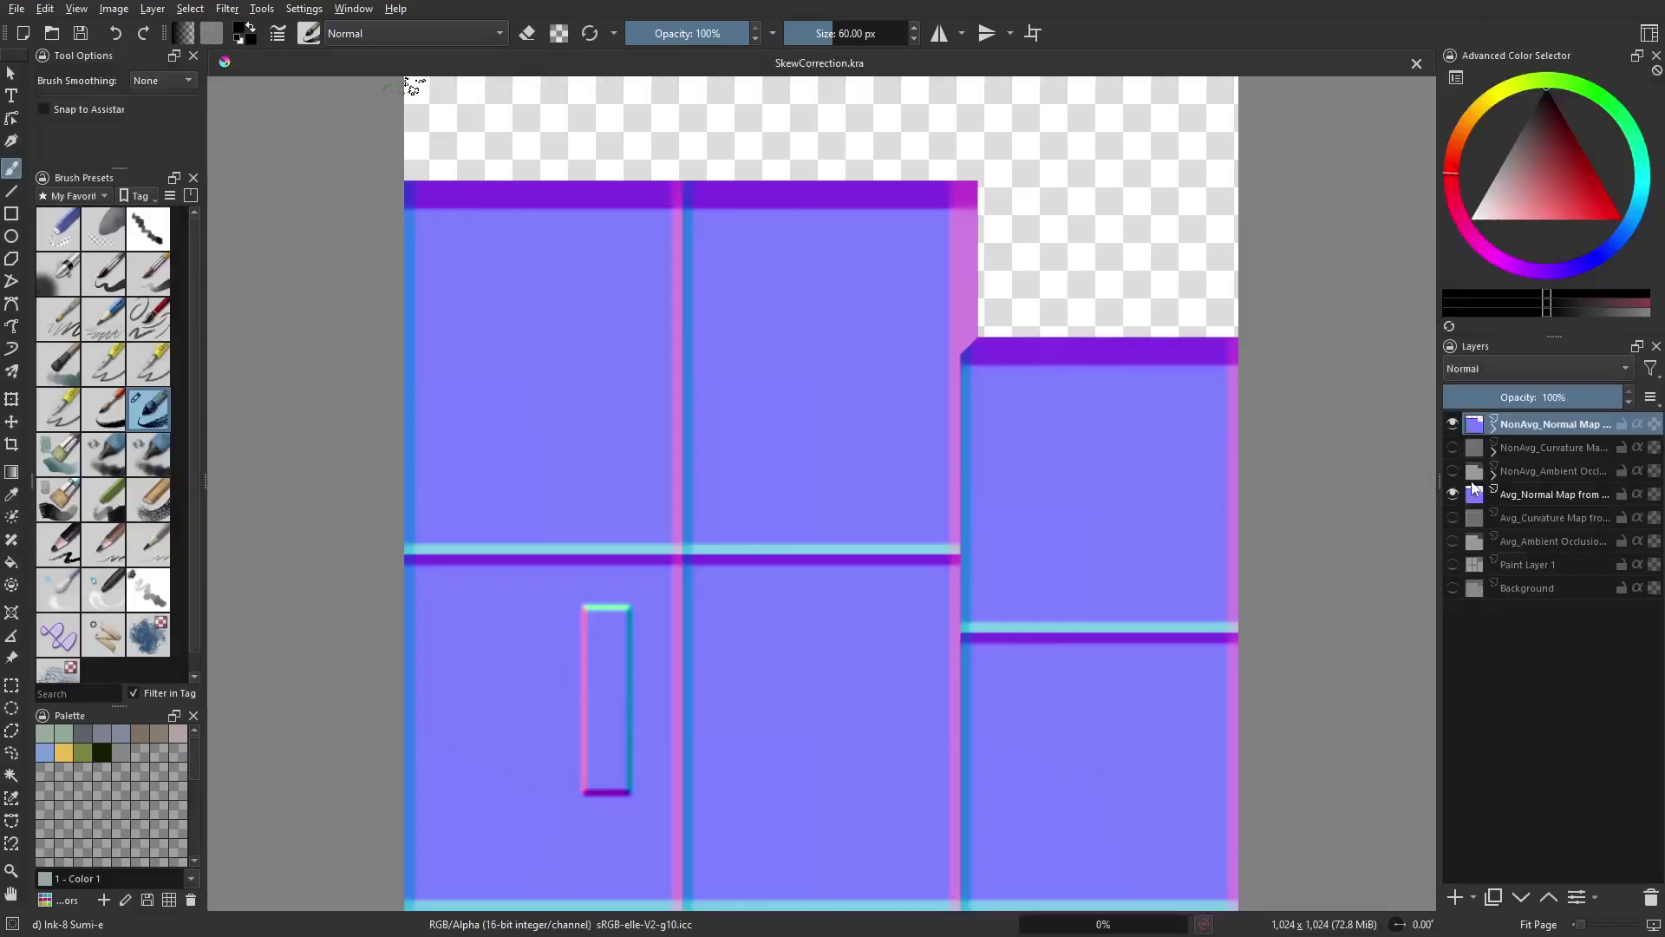
left_click(1455, 422)
left_click(1454, 493)
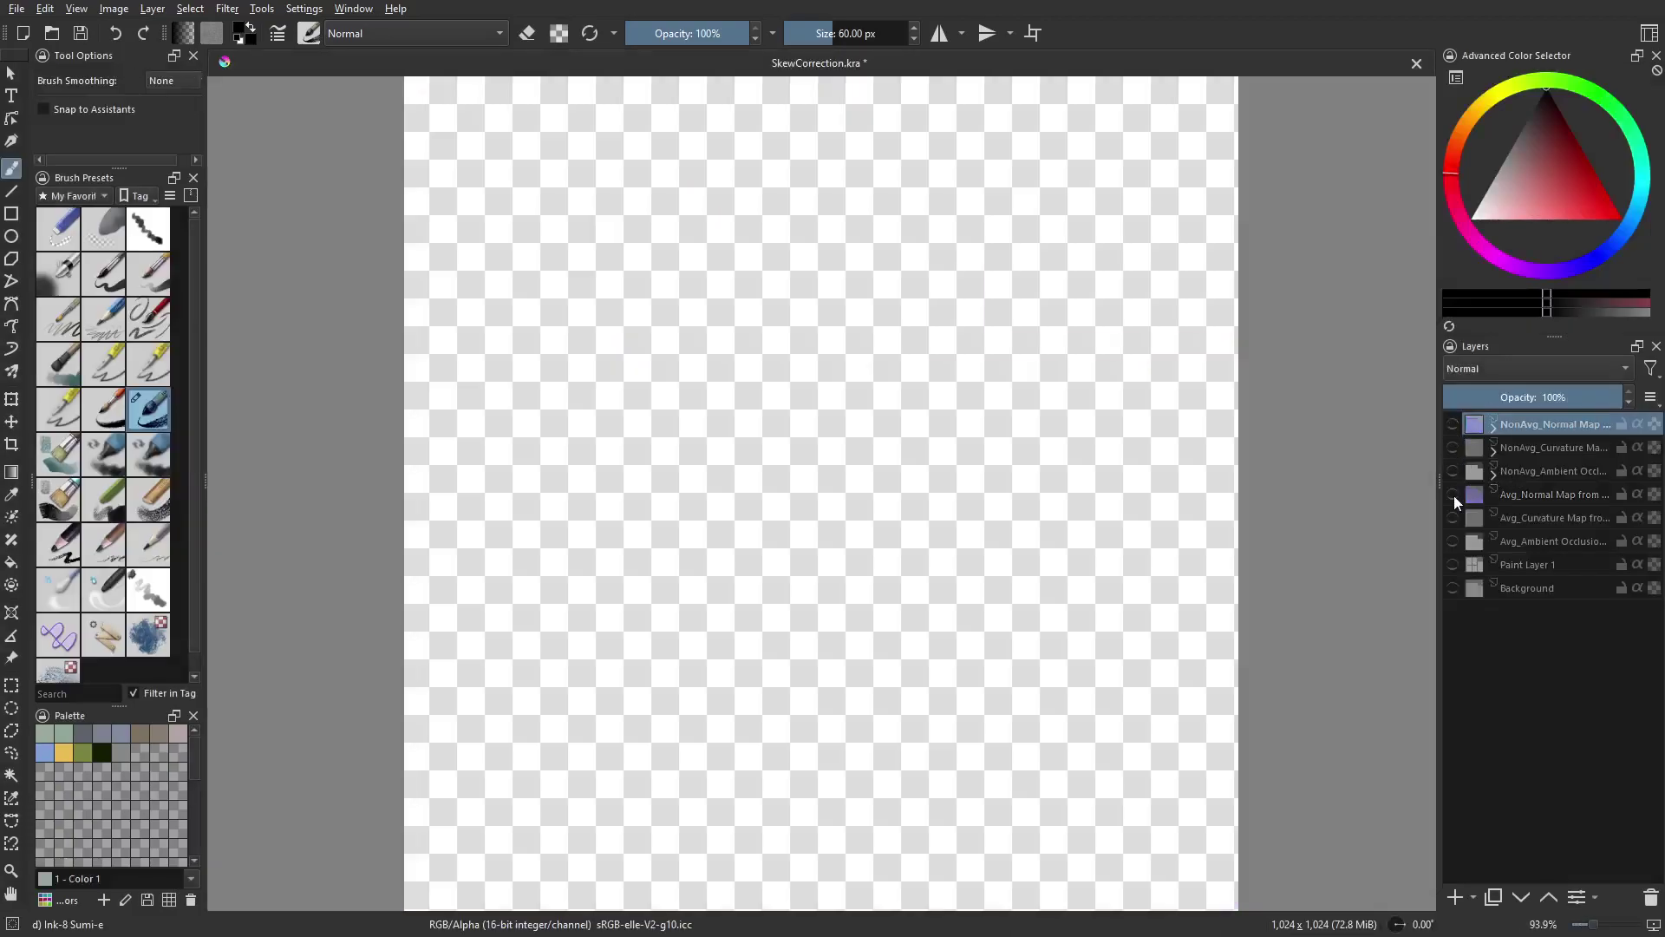
left_click(1453, 495)
left_click(1455, 423)
left_click(1455, 422)
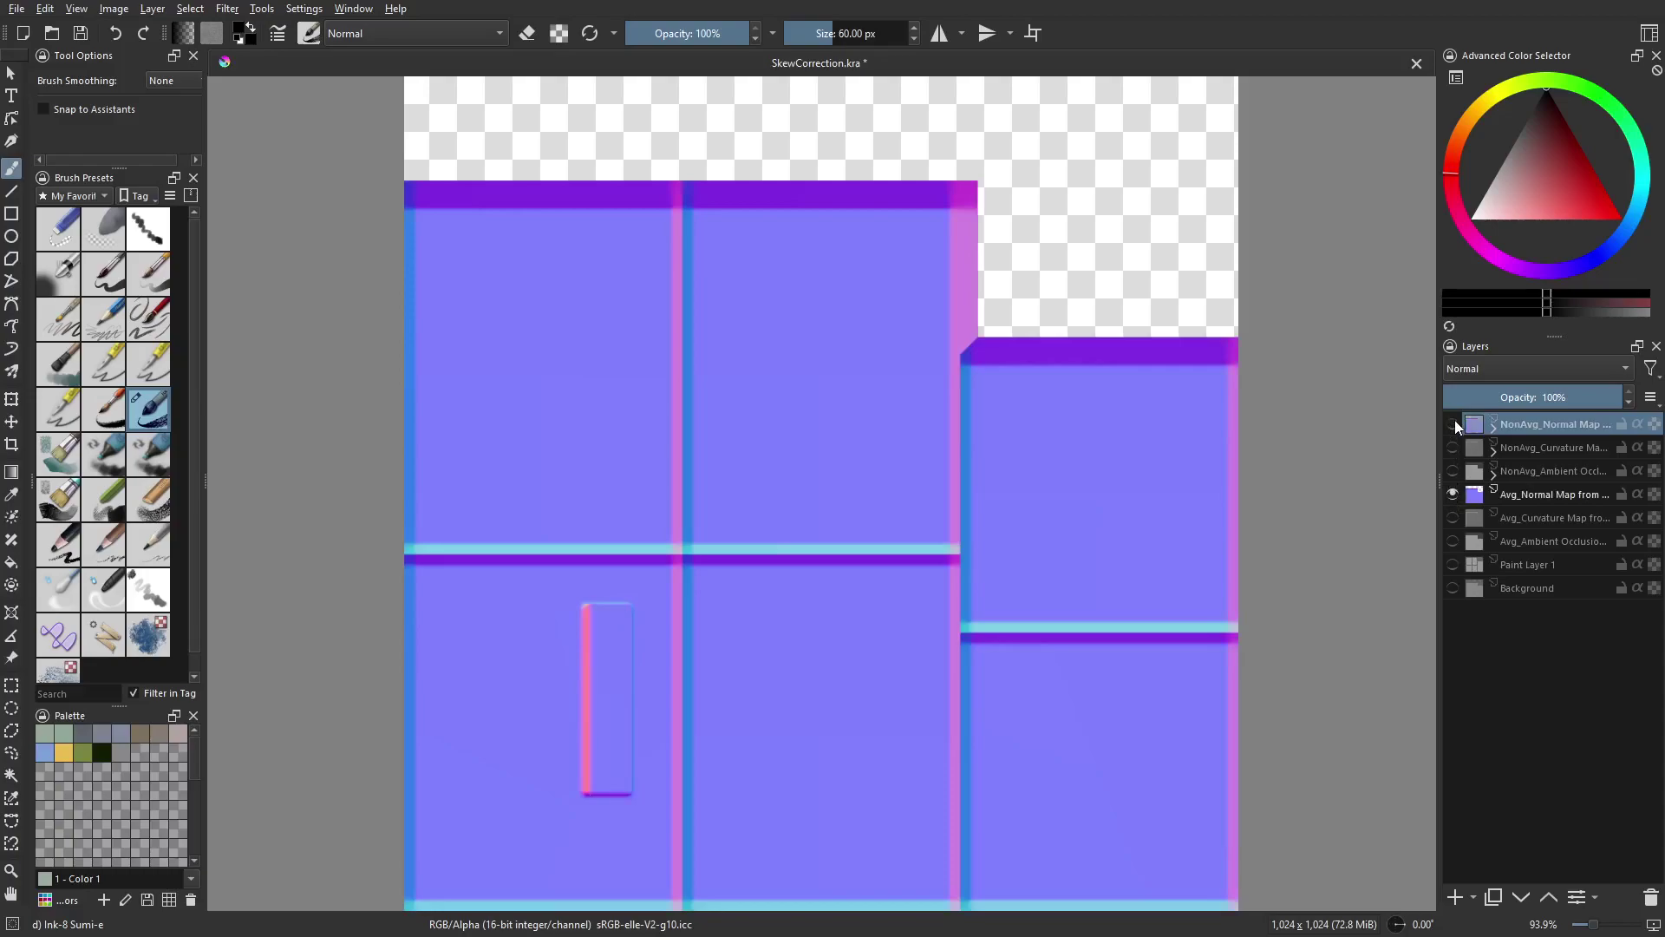
left_click(1453, 494)
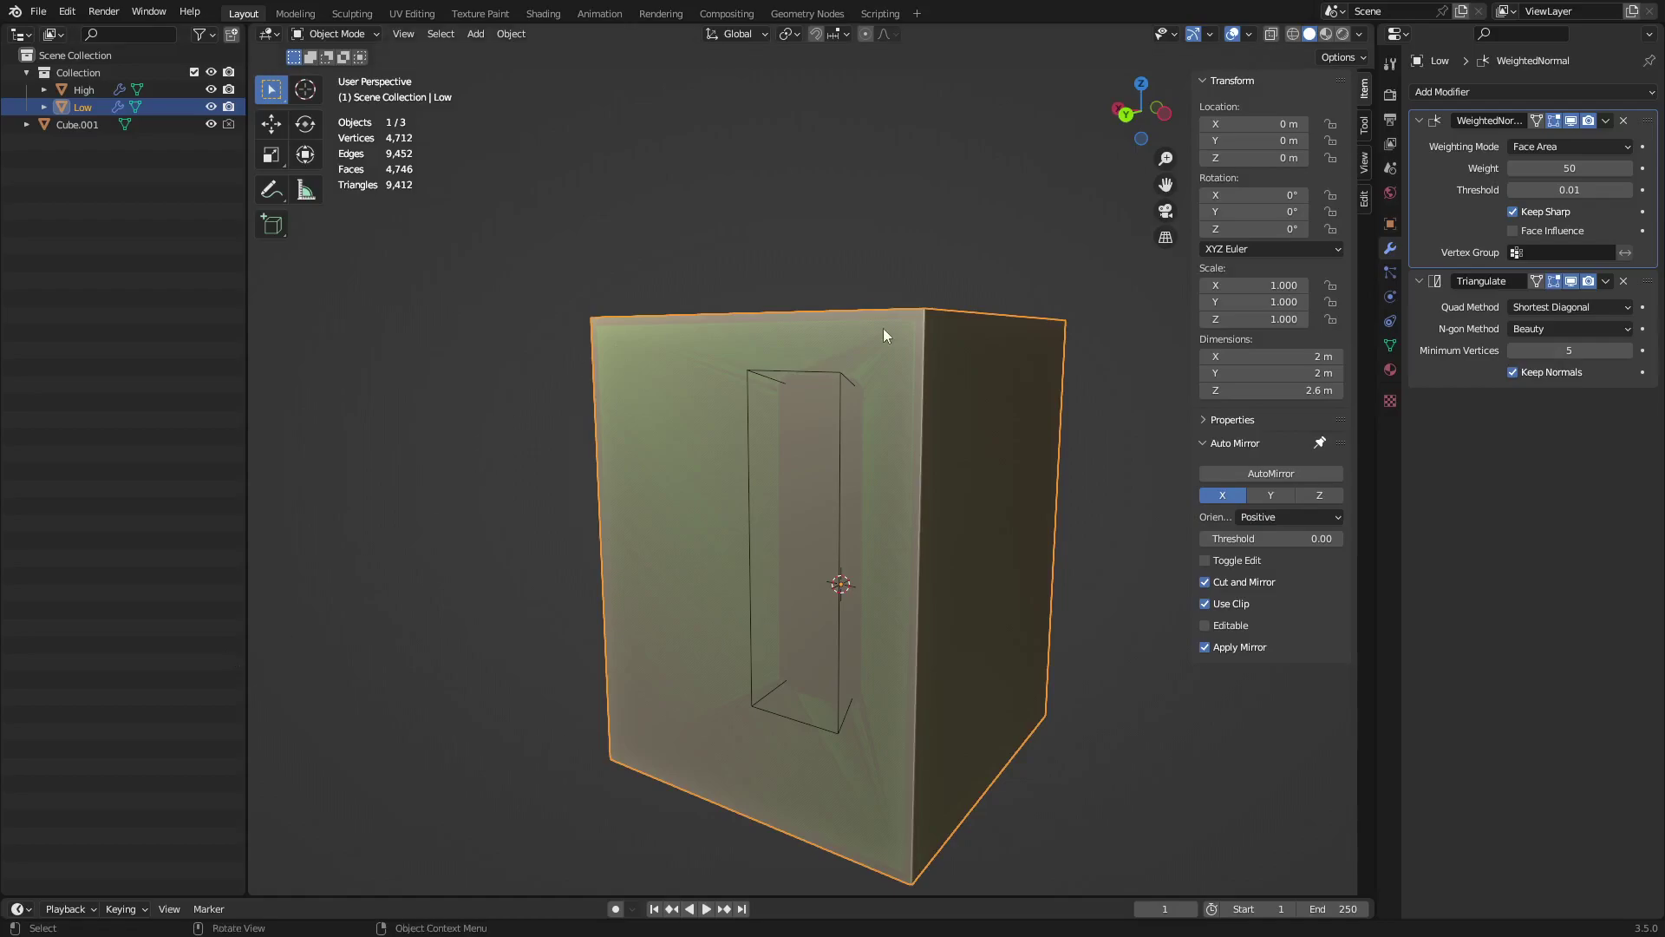
Orbit the cube, cancel a stray move, and switch to the UV Editing workspace
middle_click_drag(883, 336, 680, 290)
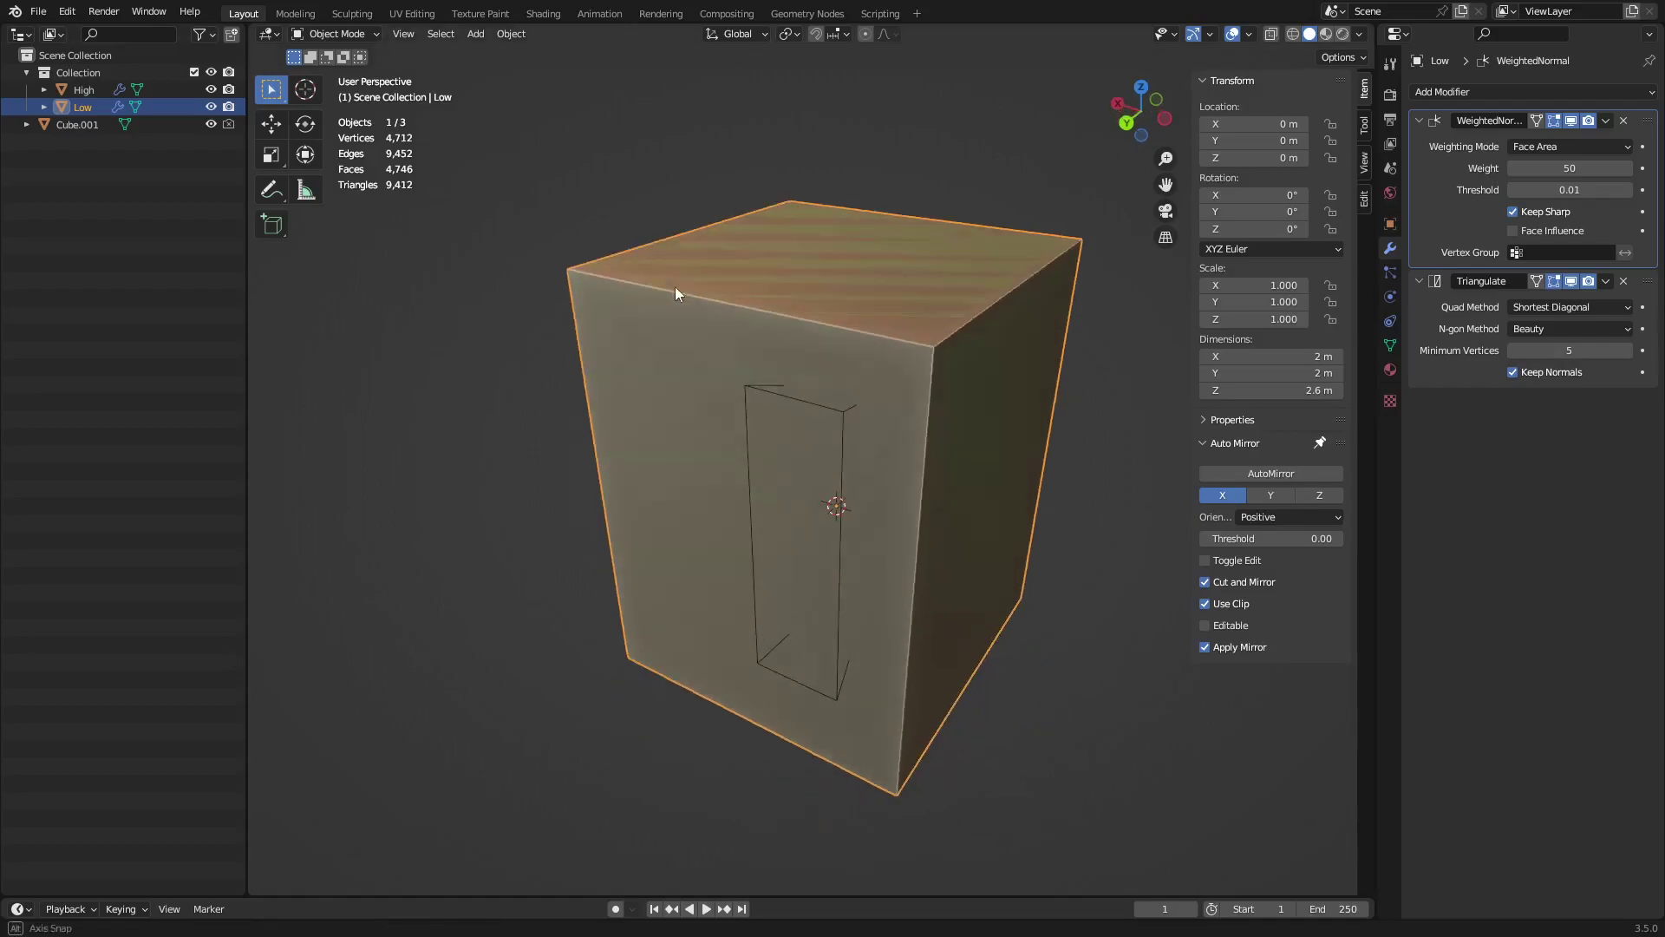
key("g")
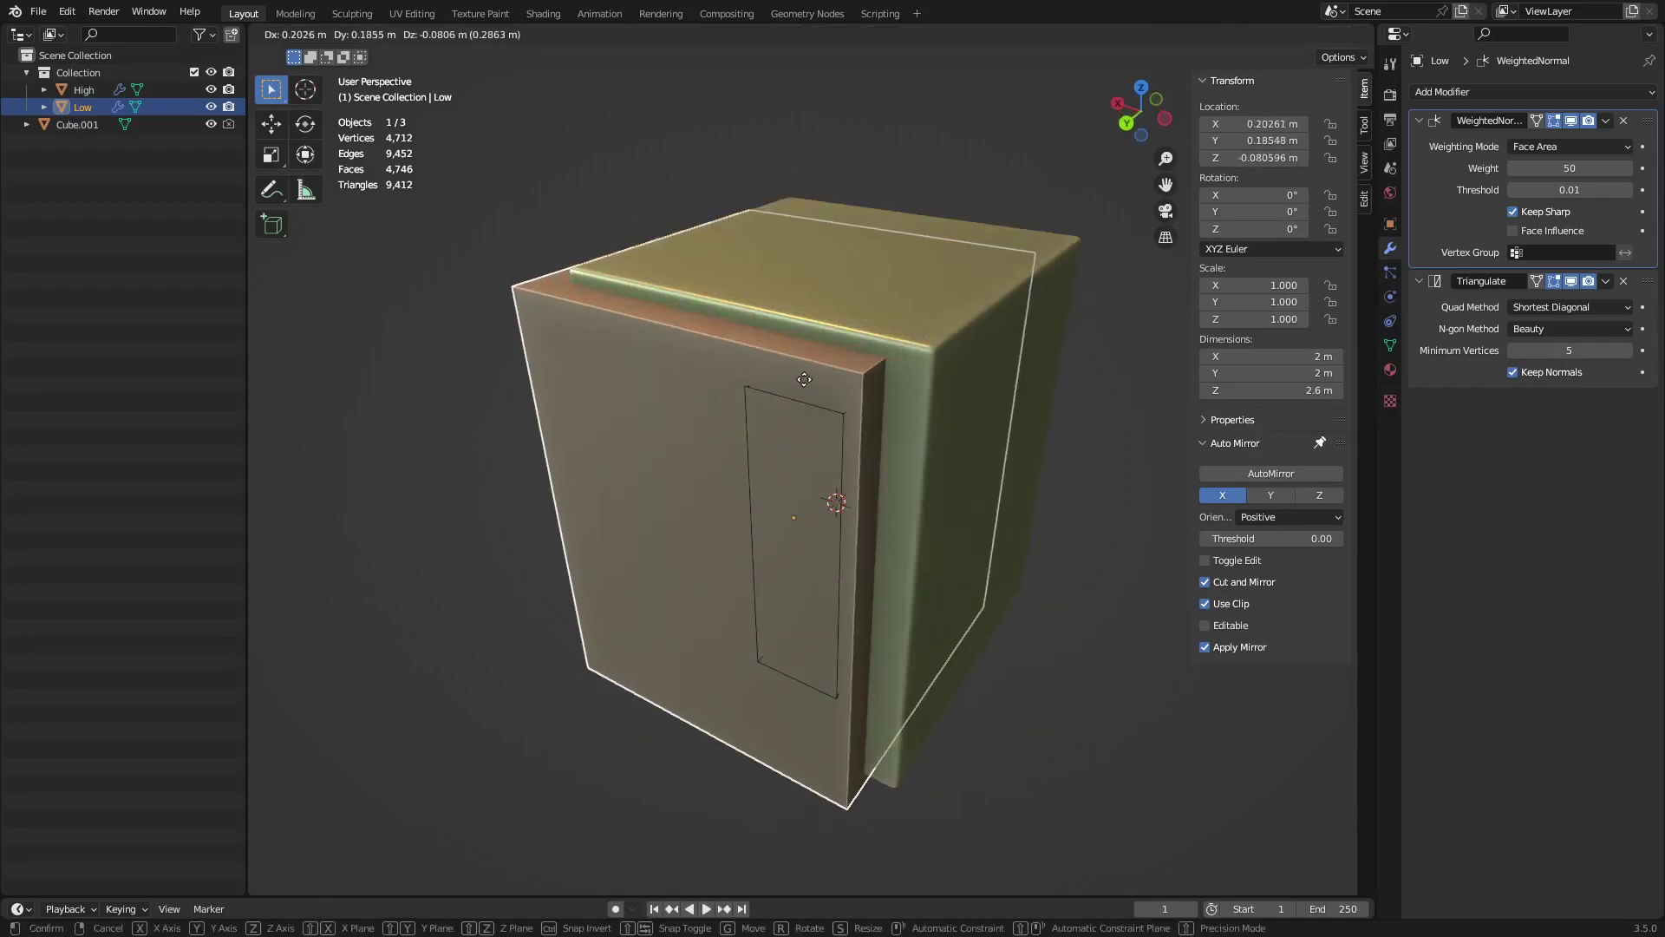
key("Escape")
left_click(416, 14)
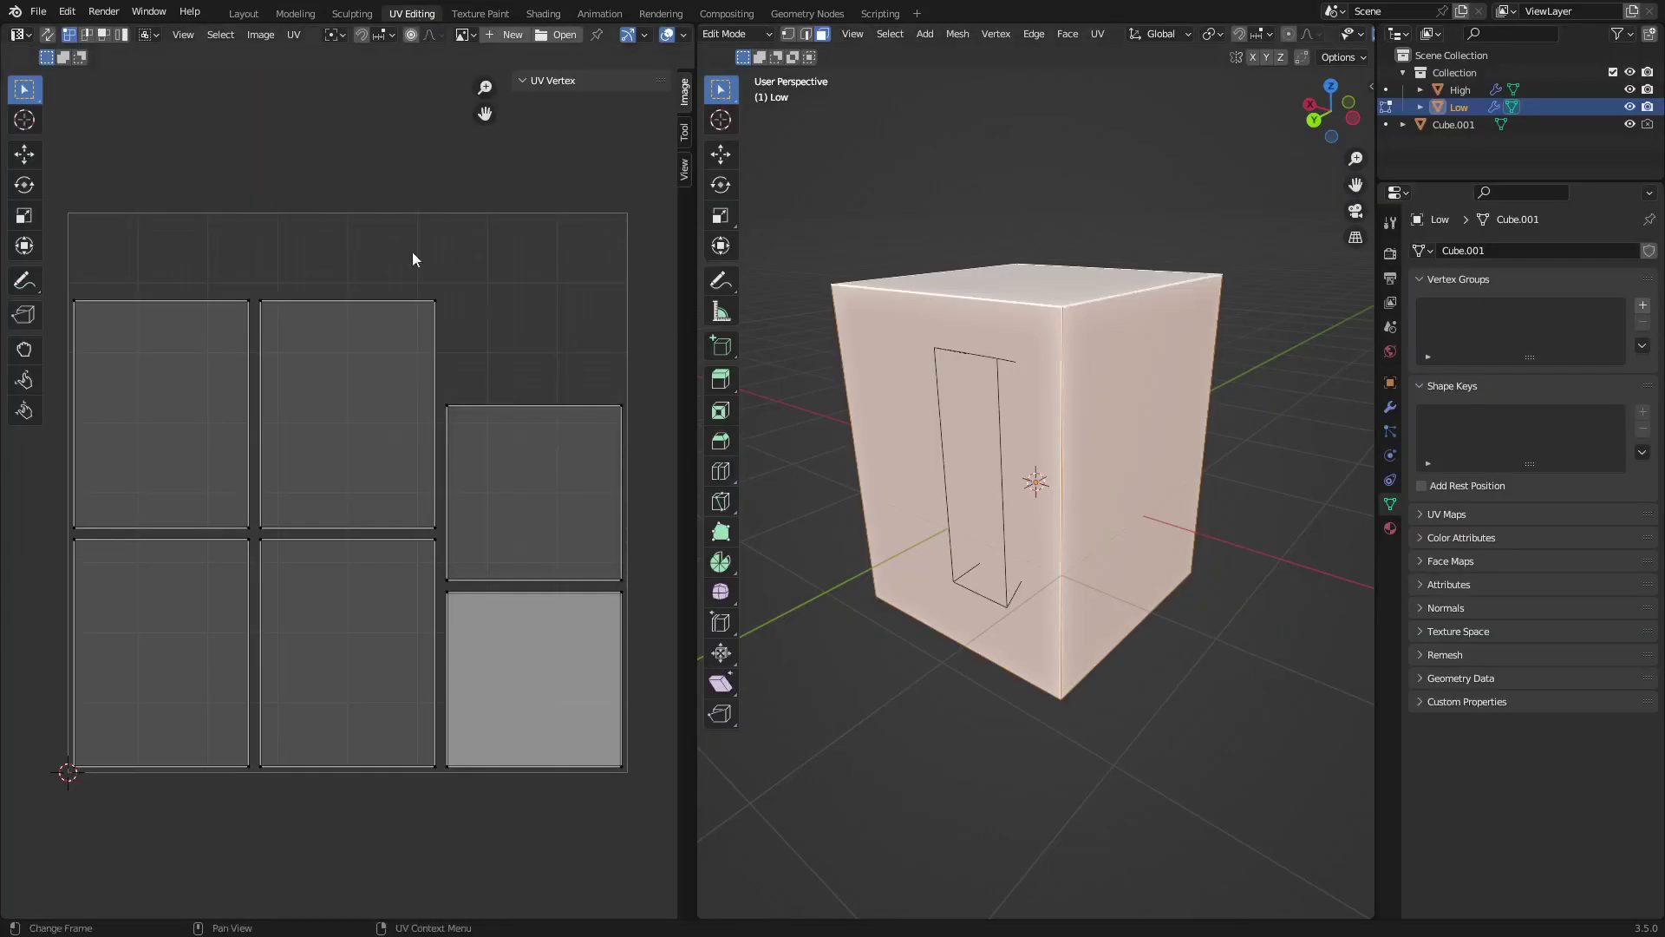
Set up a UV layout export at fill opacity 1.00 to BakedMaps/UvLayout.png, then cancel it
left_click(294, 35)
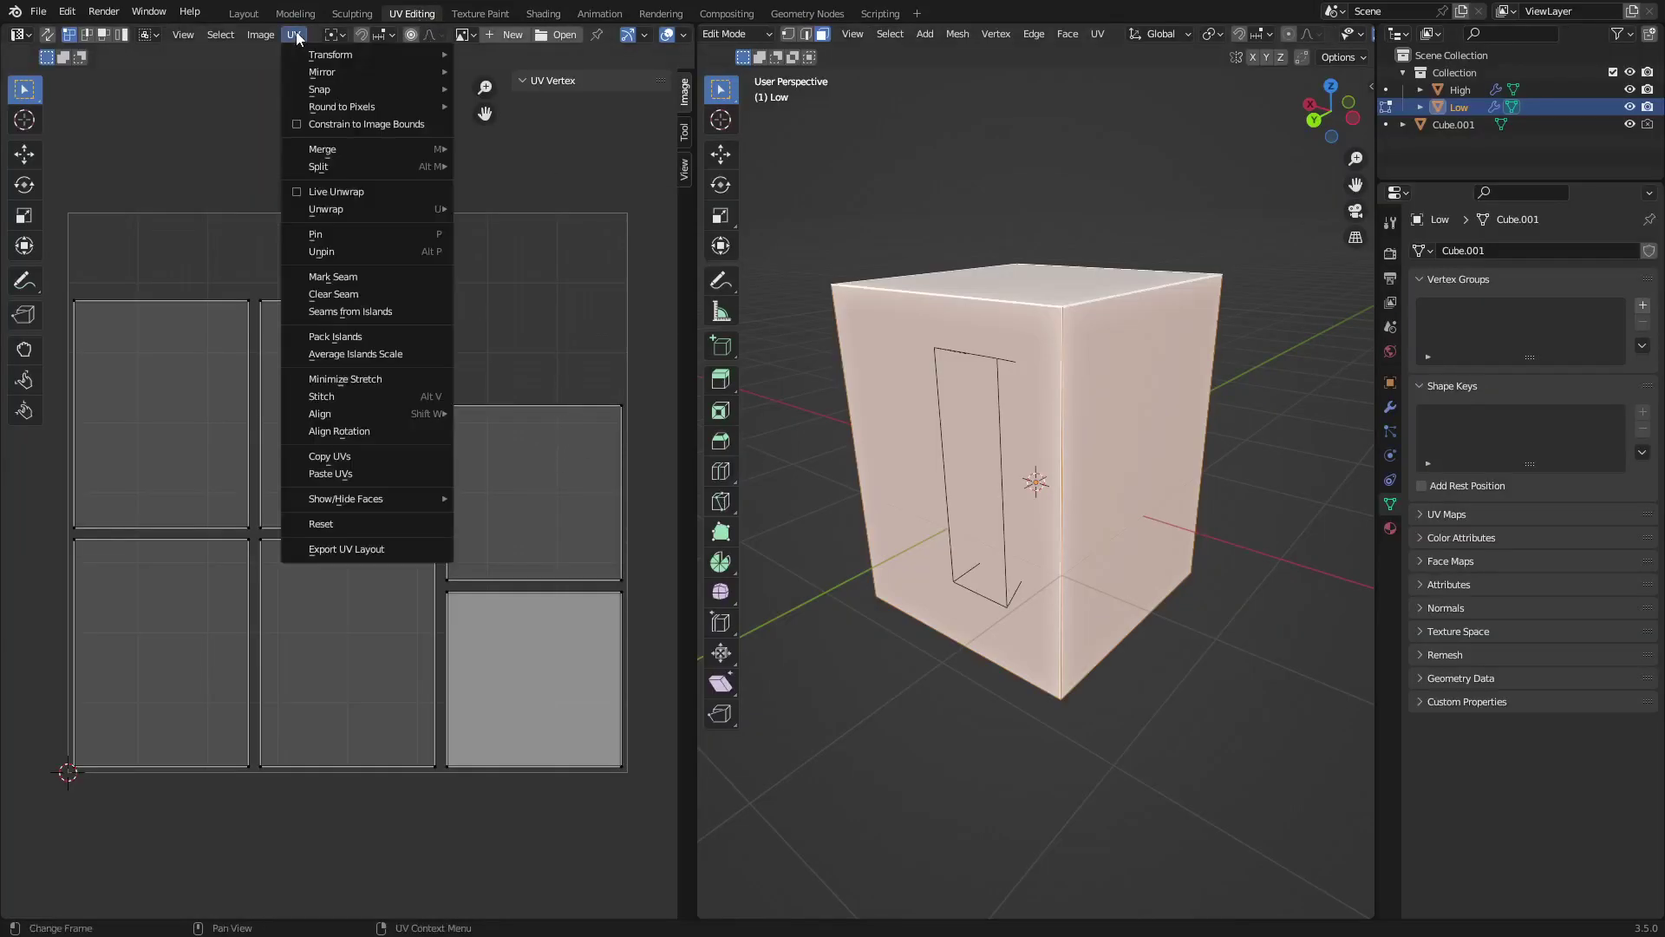
left_click(366, 552)
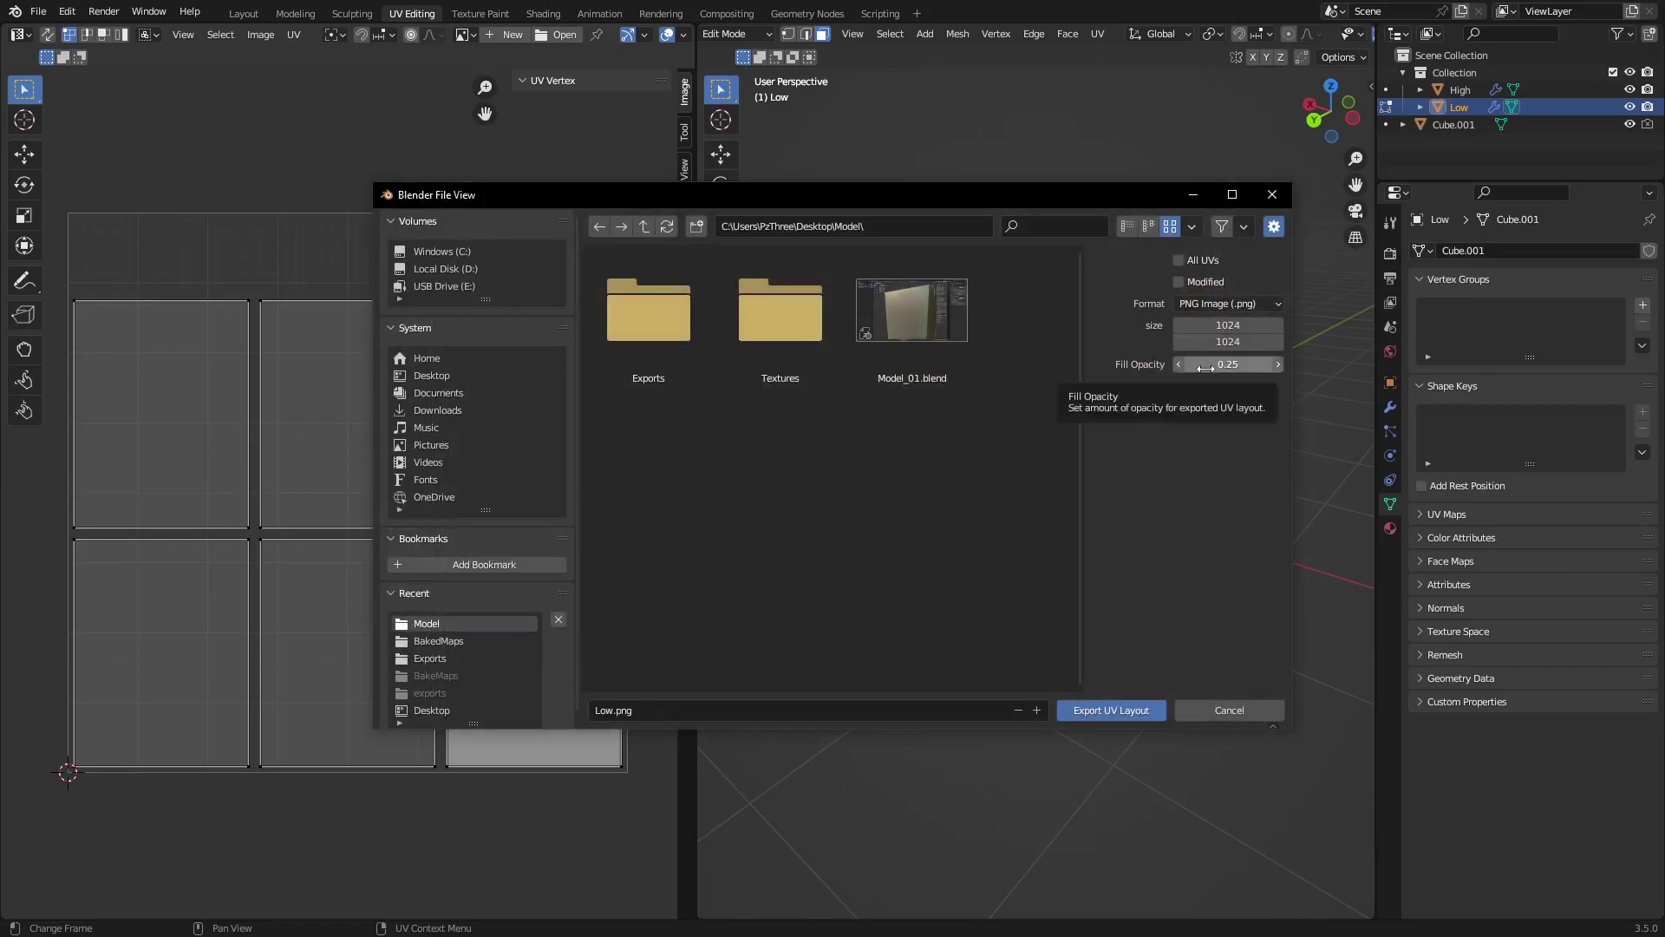
left_click_drag(1206, 368, 1283, 366)
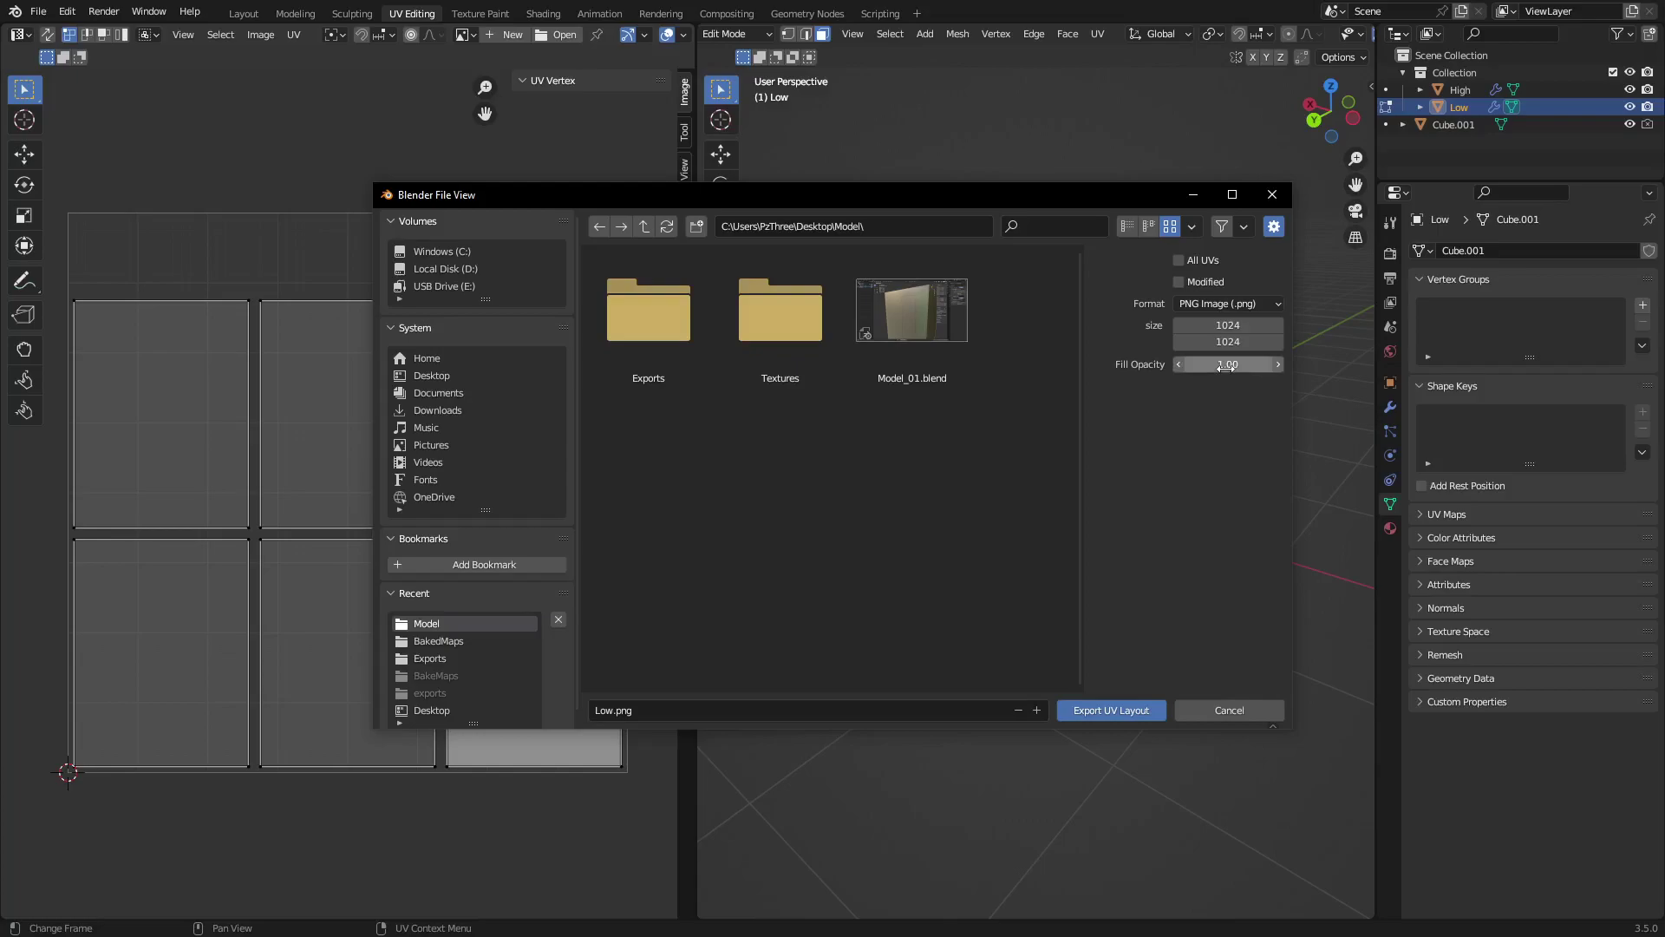
double_click(763, 354)
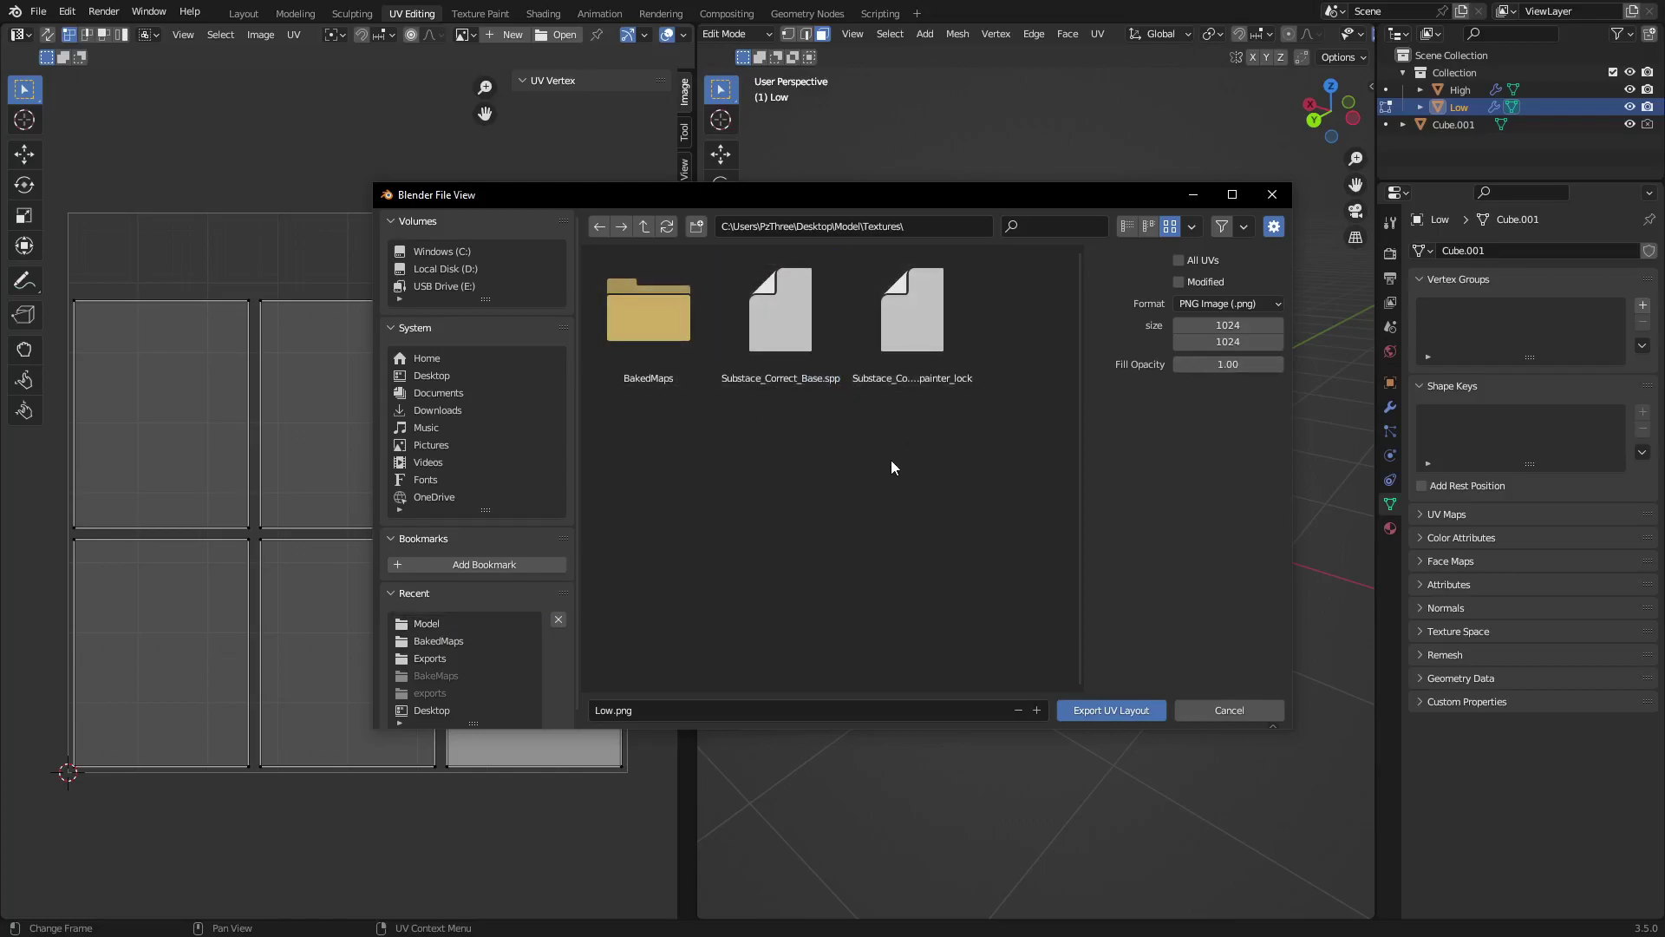
double_click(681, 338)
scroll(879, 463, "down", 2)
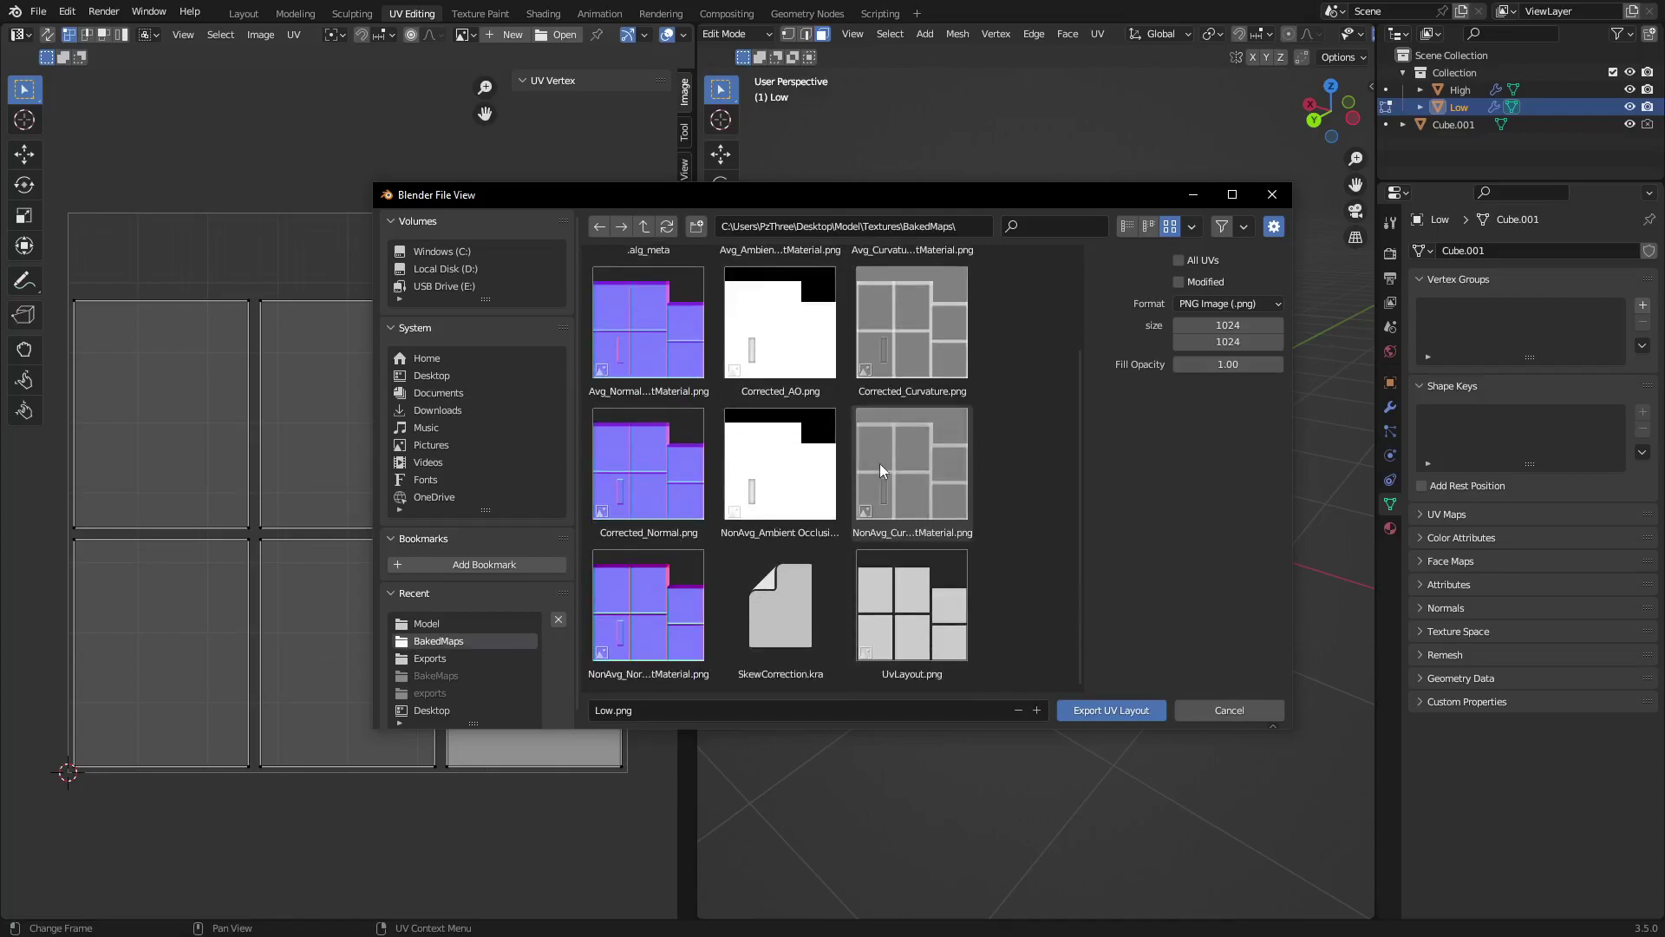
left_click(934, 676)
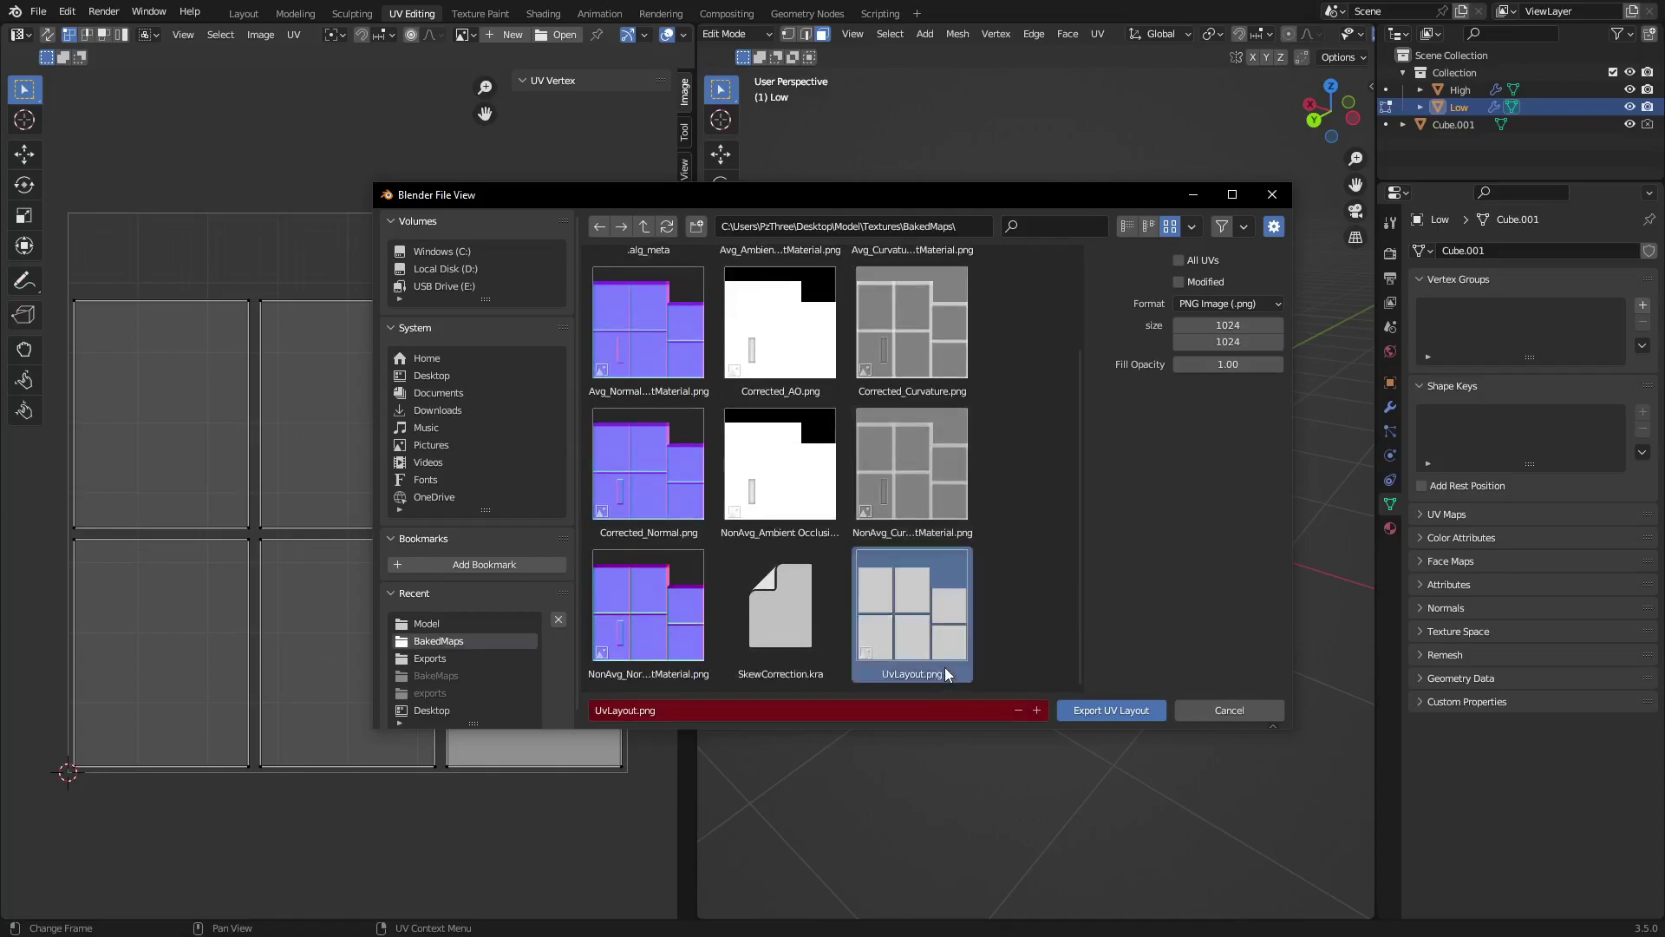
left_click(1262, 717)
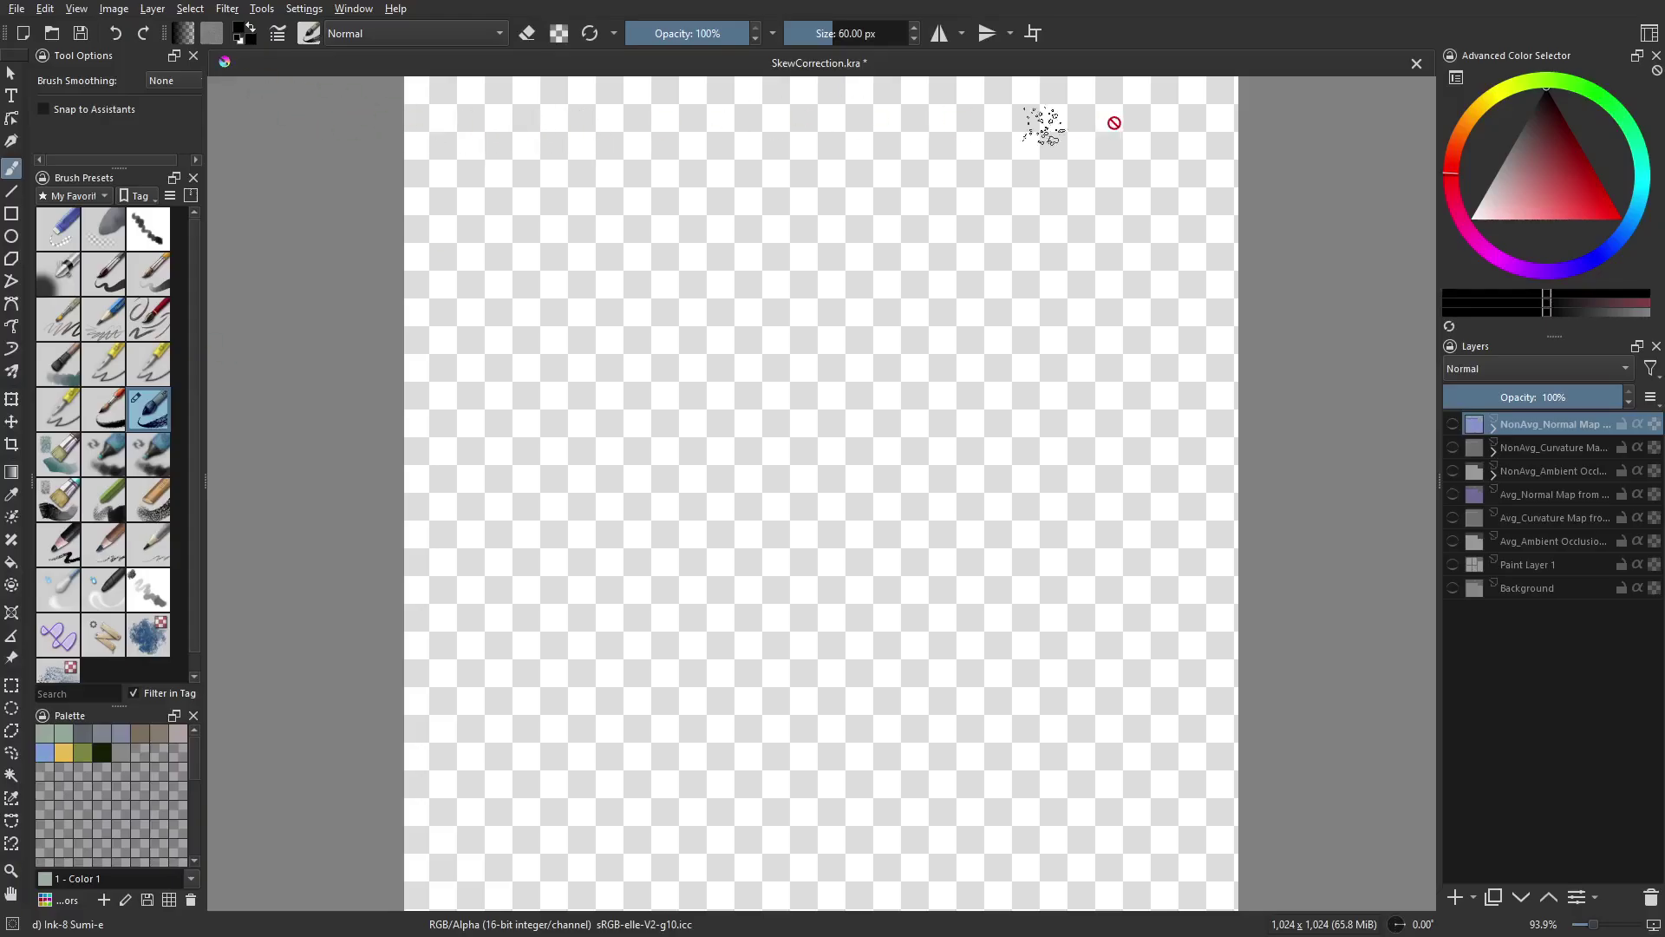
Close SkewCorrection.kra without saving and open UvLayout.png
left_click(1416, 62)
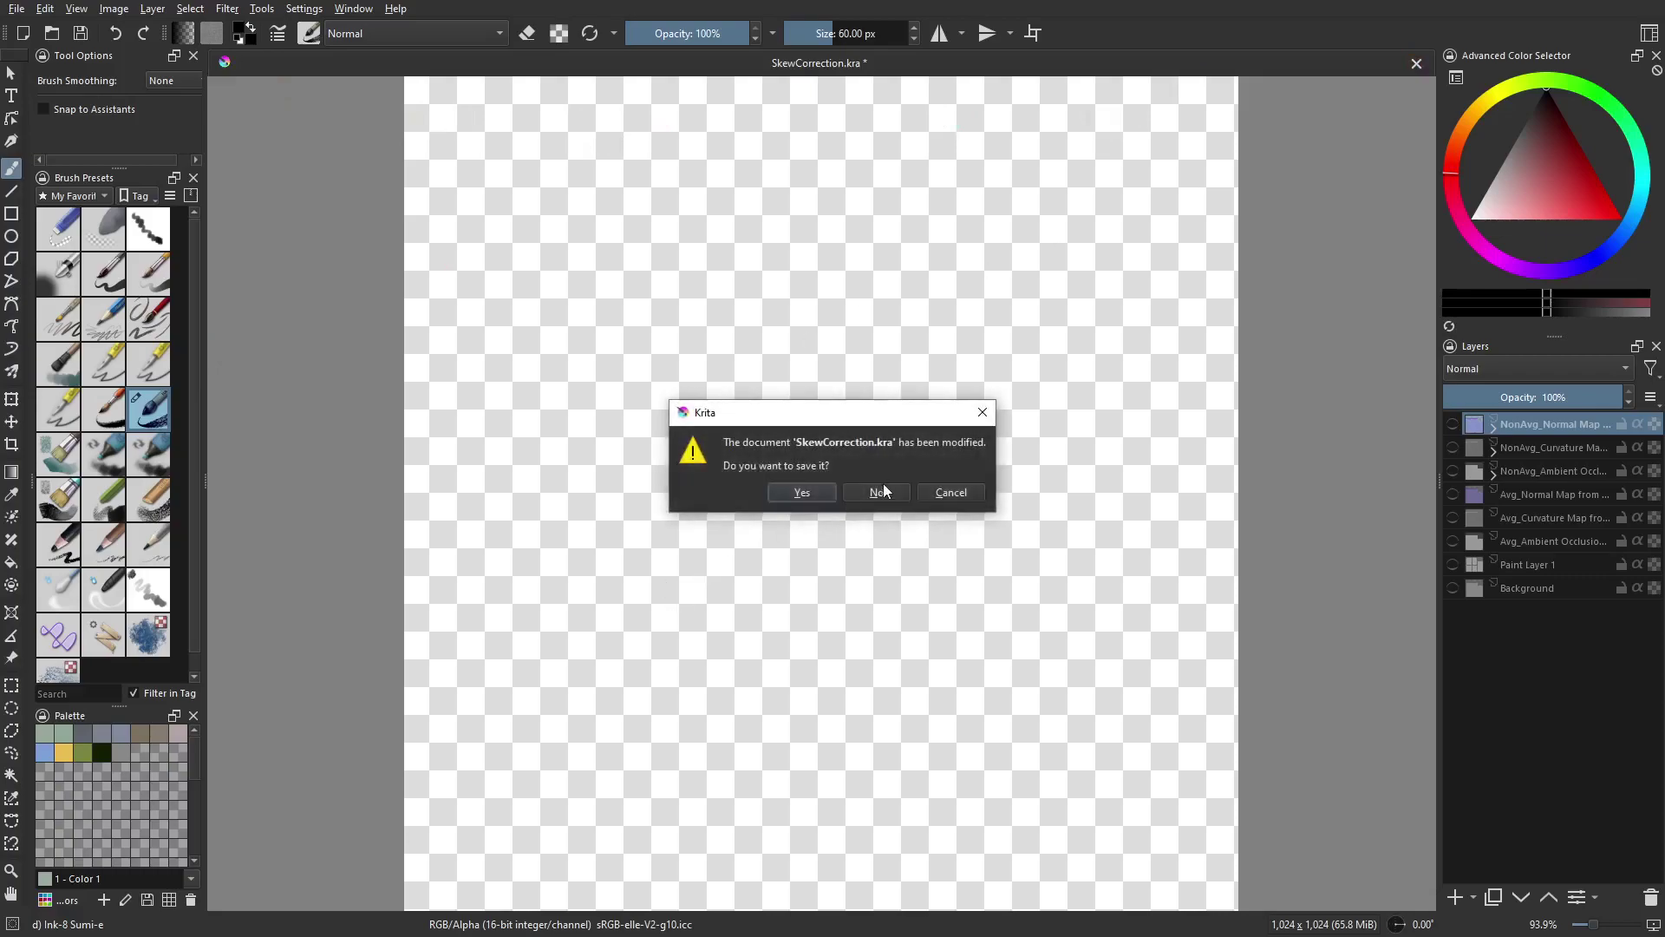
left_click(883, 482)
left_click(483, 336)
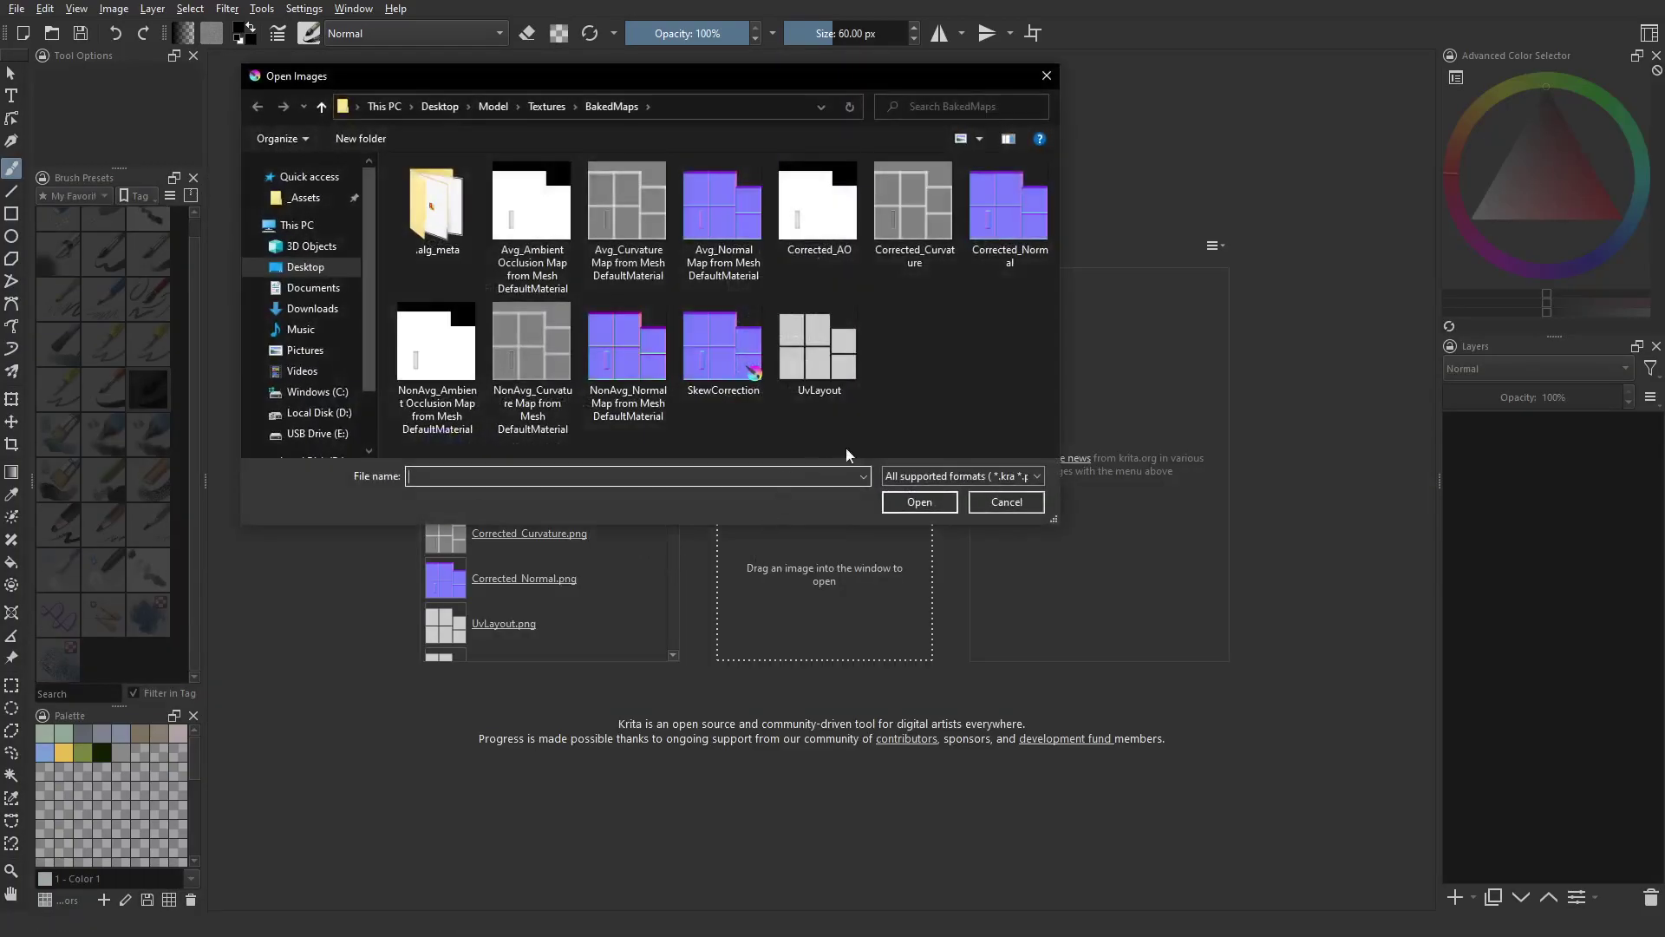
double_click(808, 331)
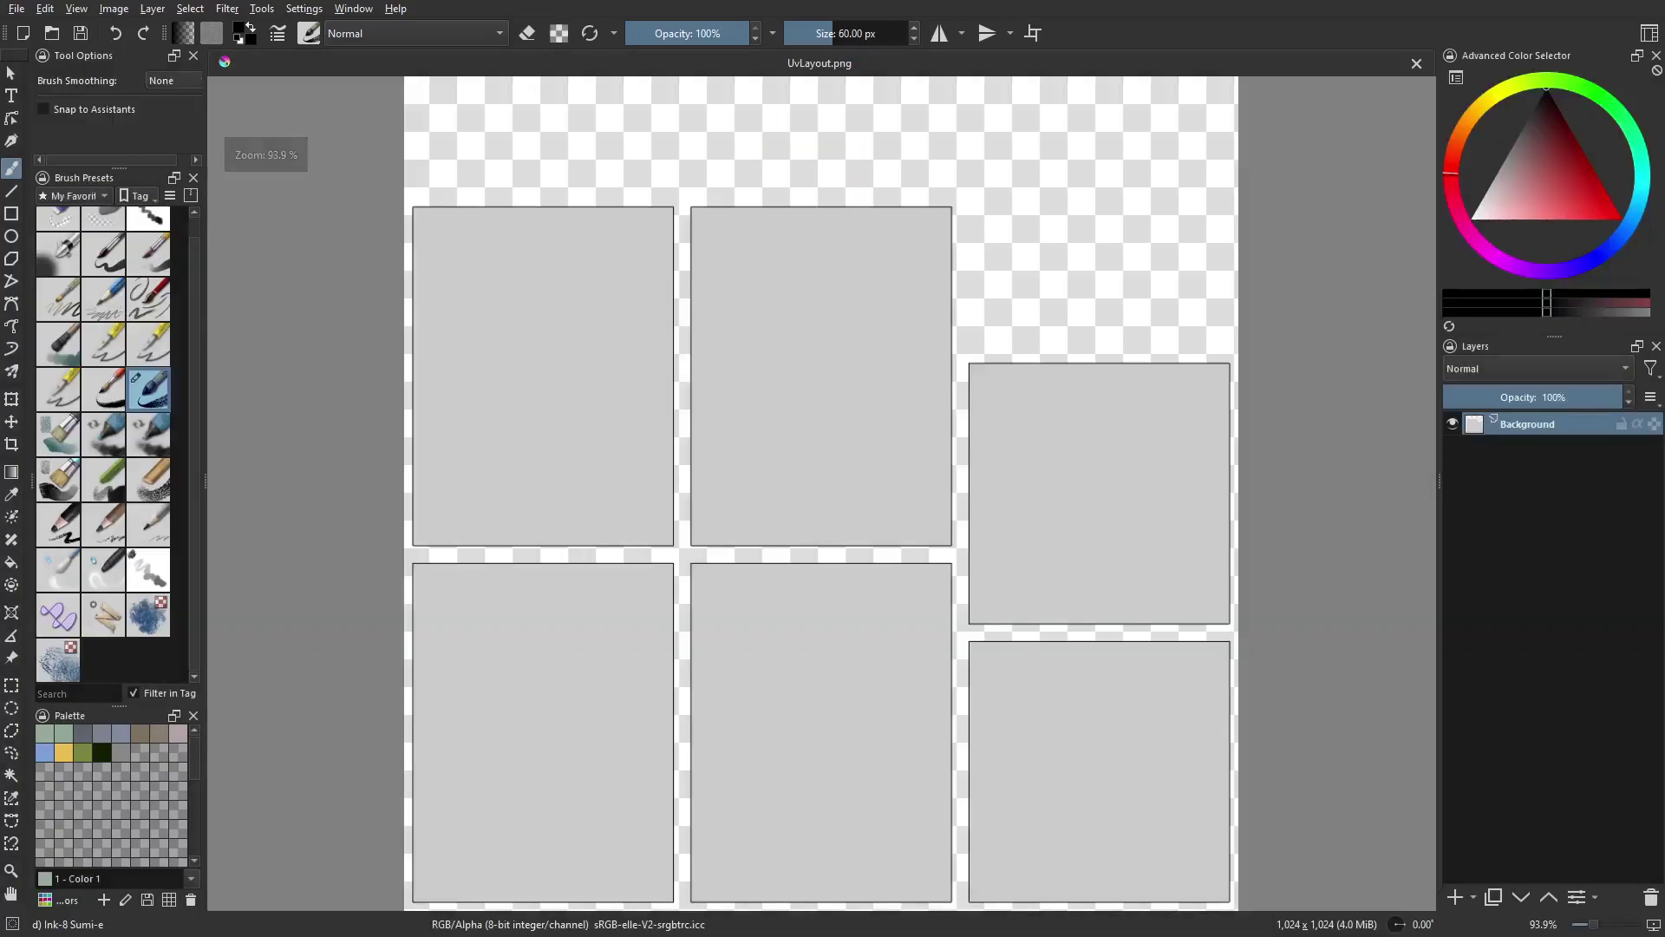
Select the six grey UV rectangles and shrink the selection by 5 px
left_click(12, 77)
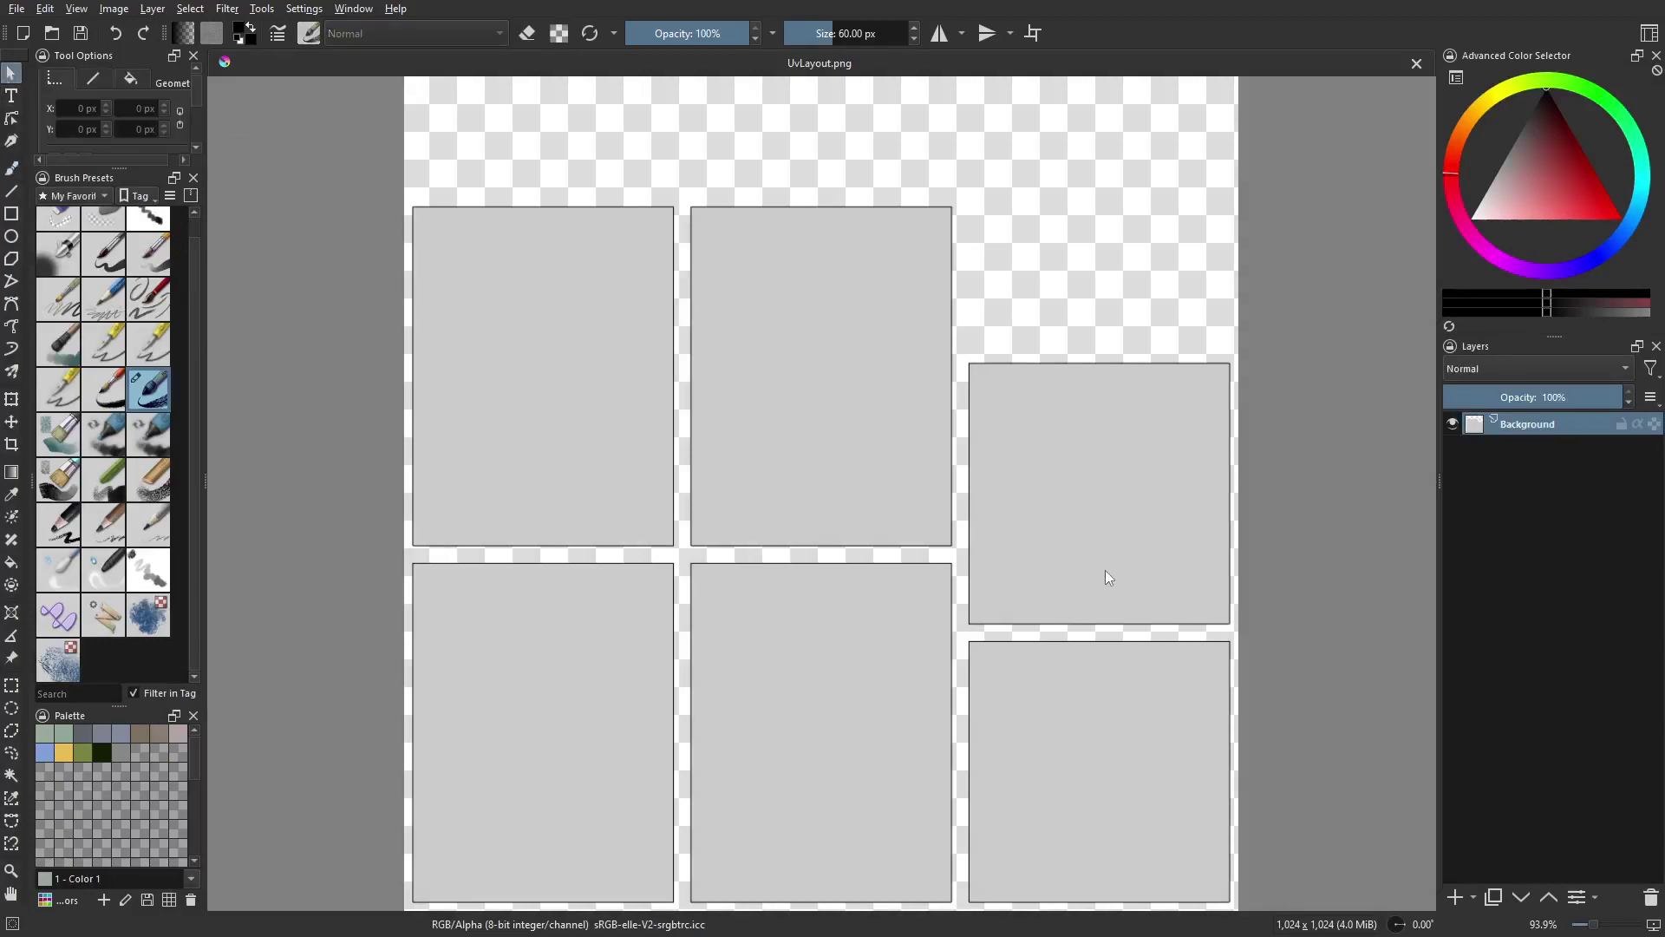
left_click(1479, 429, "ctrl")
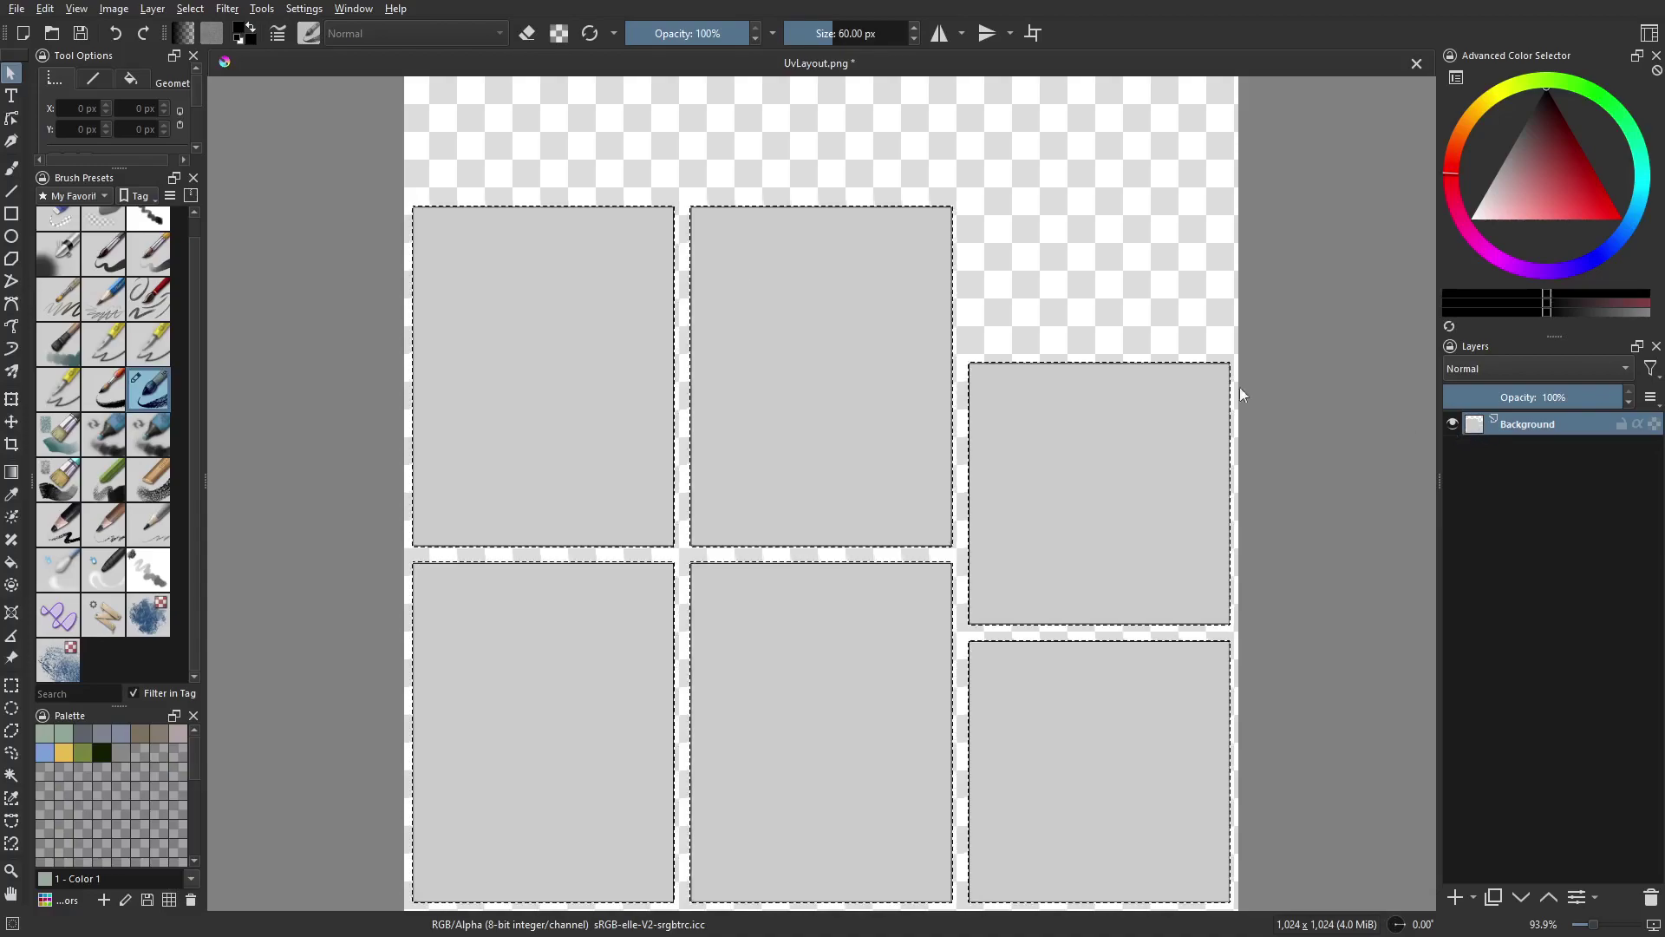
left_click(192, 9)
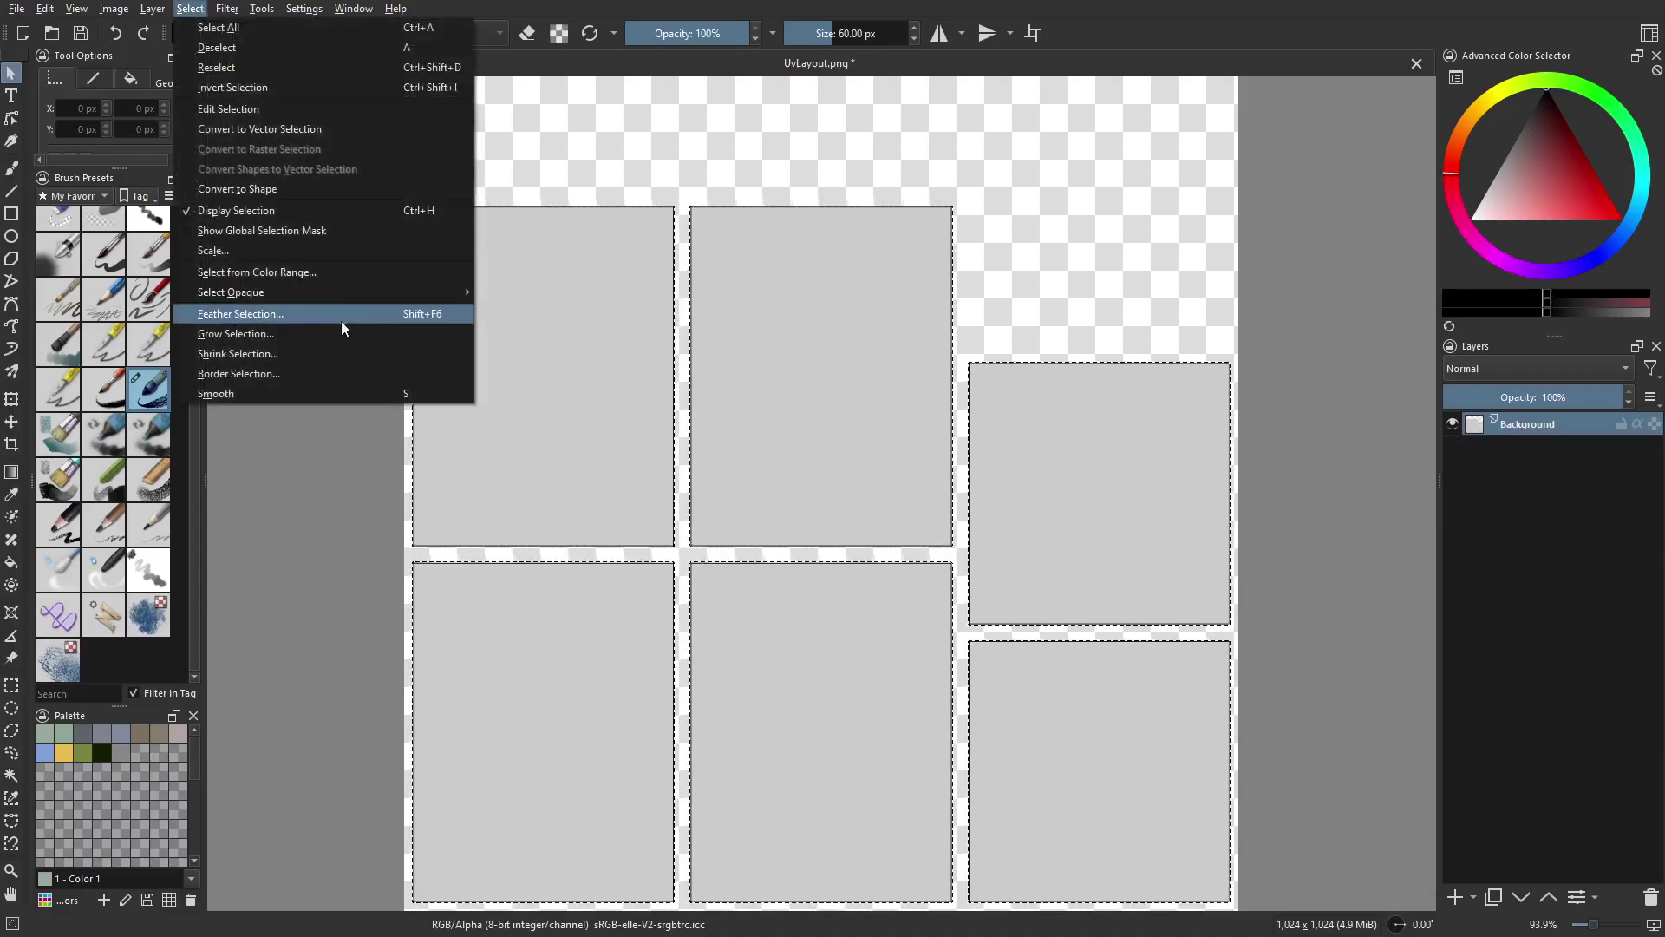
left_click(342, 354)
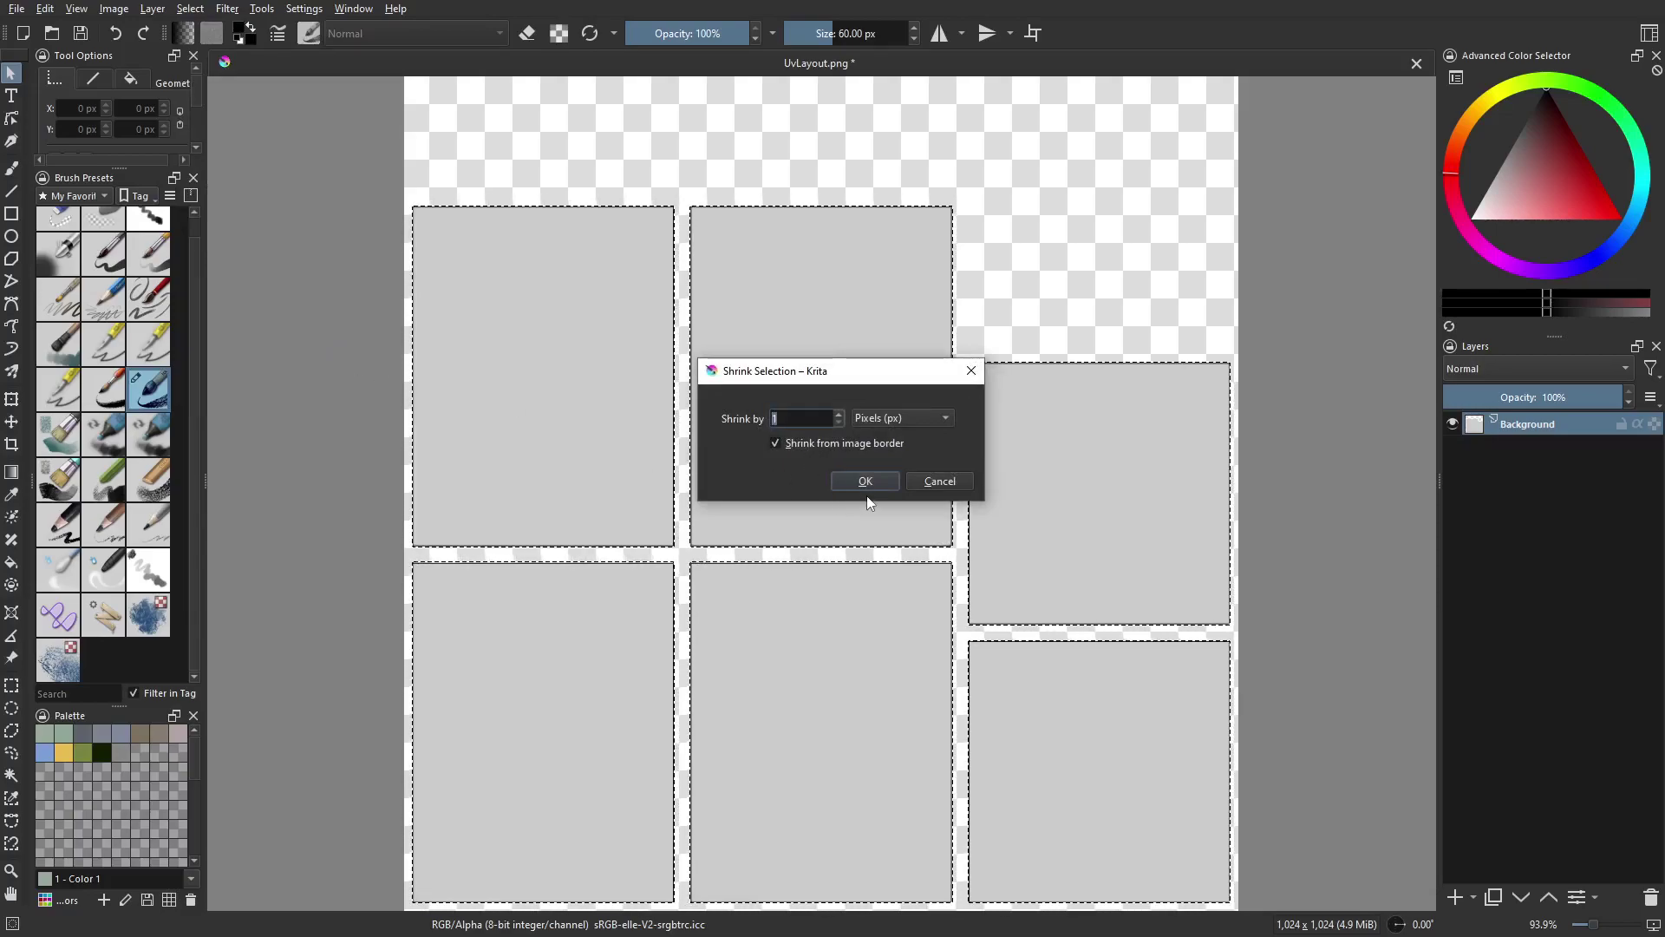
type("5")
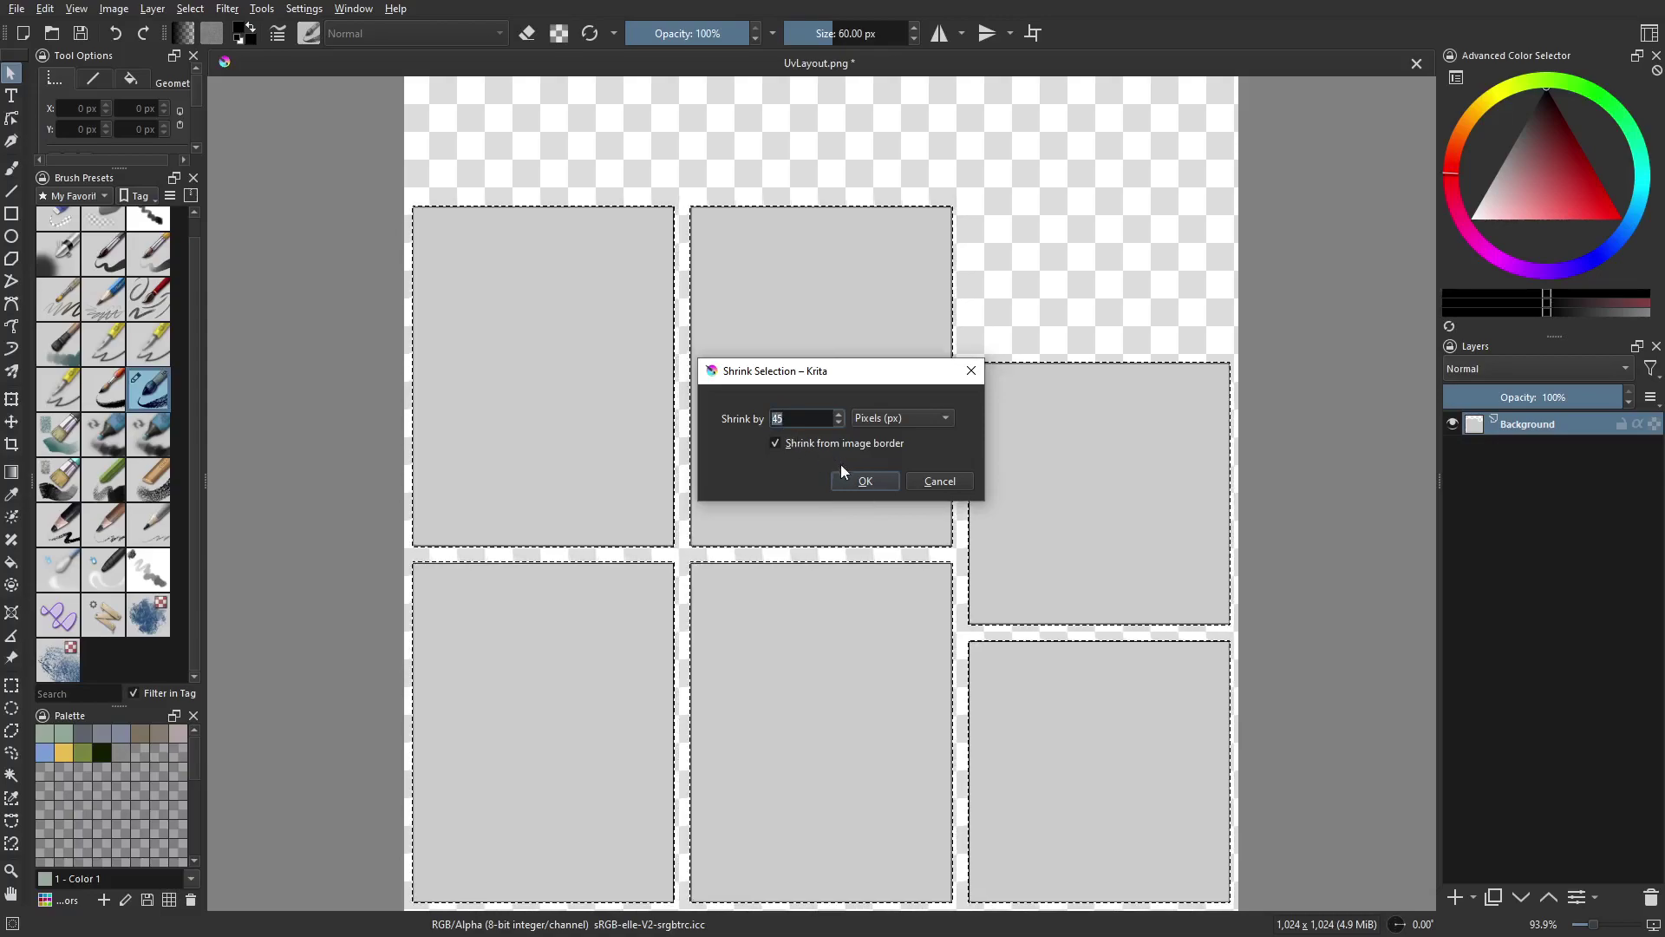
left_click(852, 478)
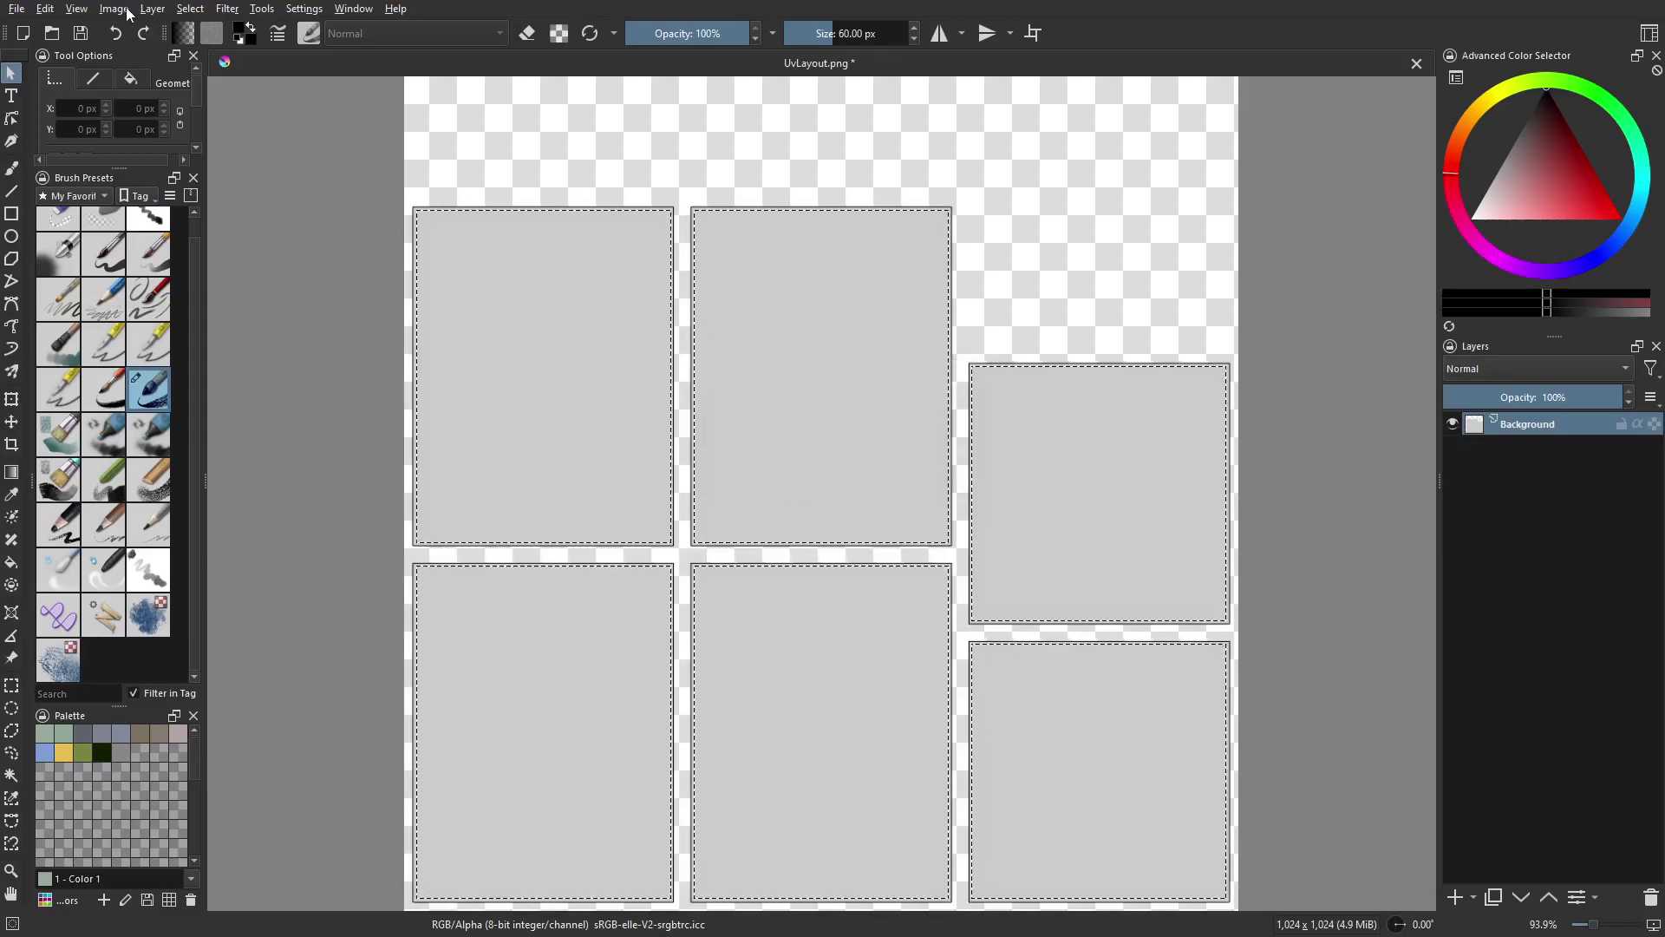
Undo the 5 px shrink and shrink the selection by 8 px instead
key("ctrl+z")
left_click(189, 10)
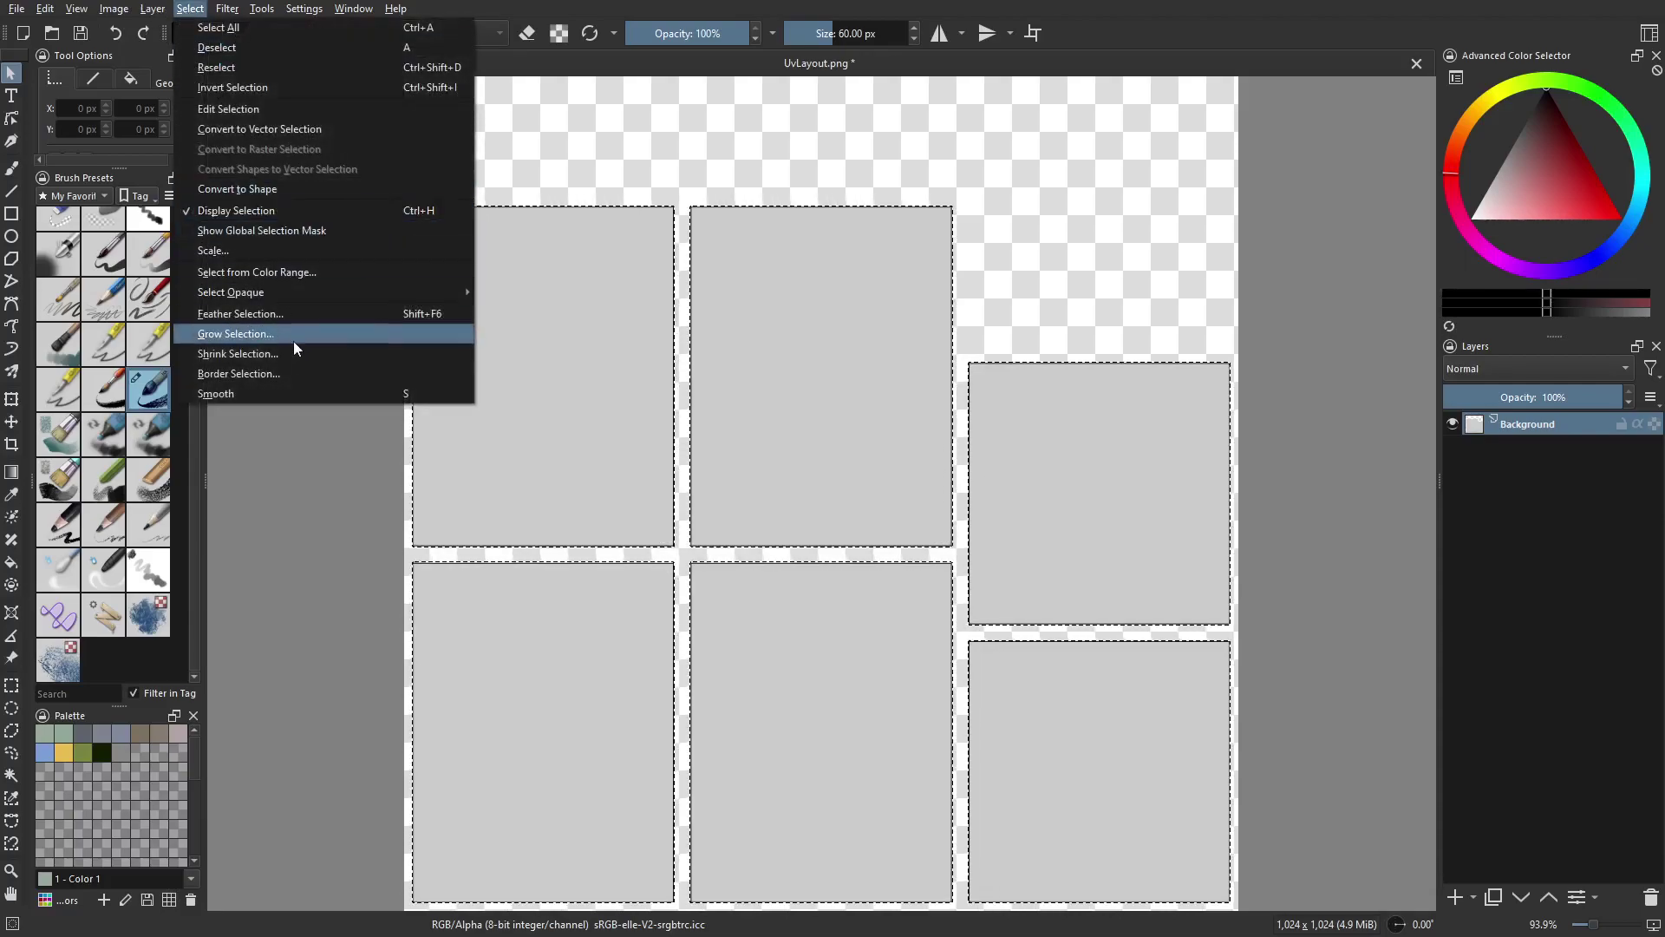
left_click(238, 353)
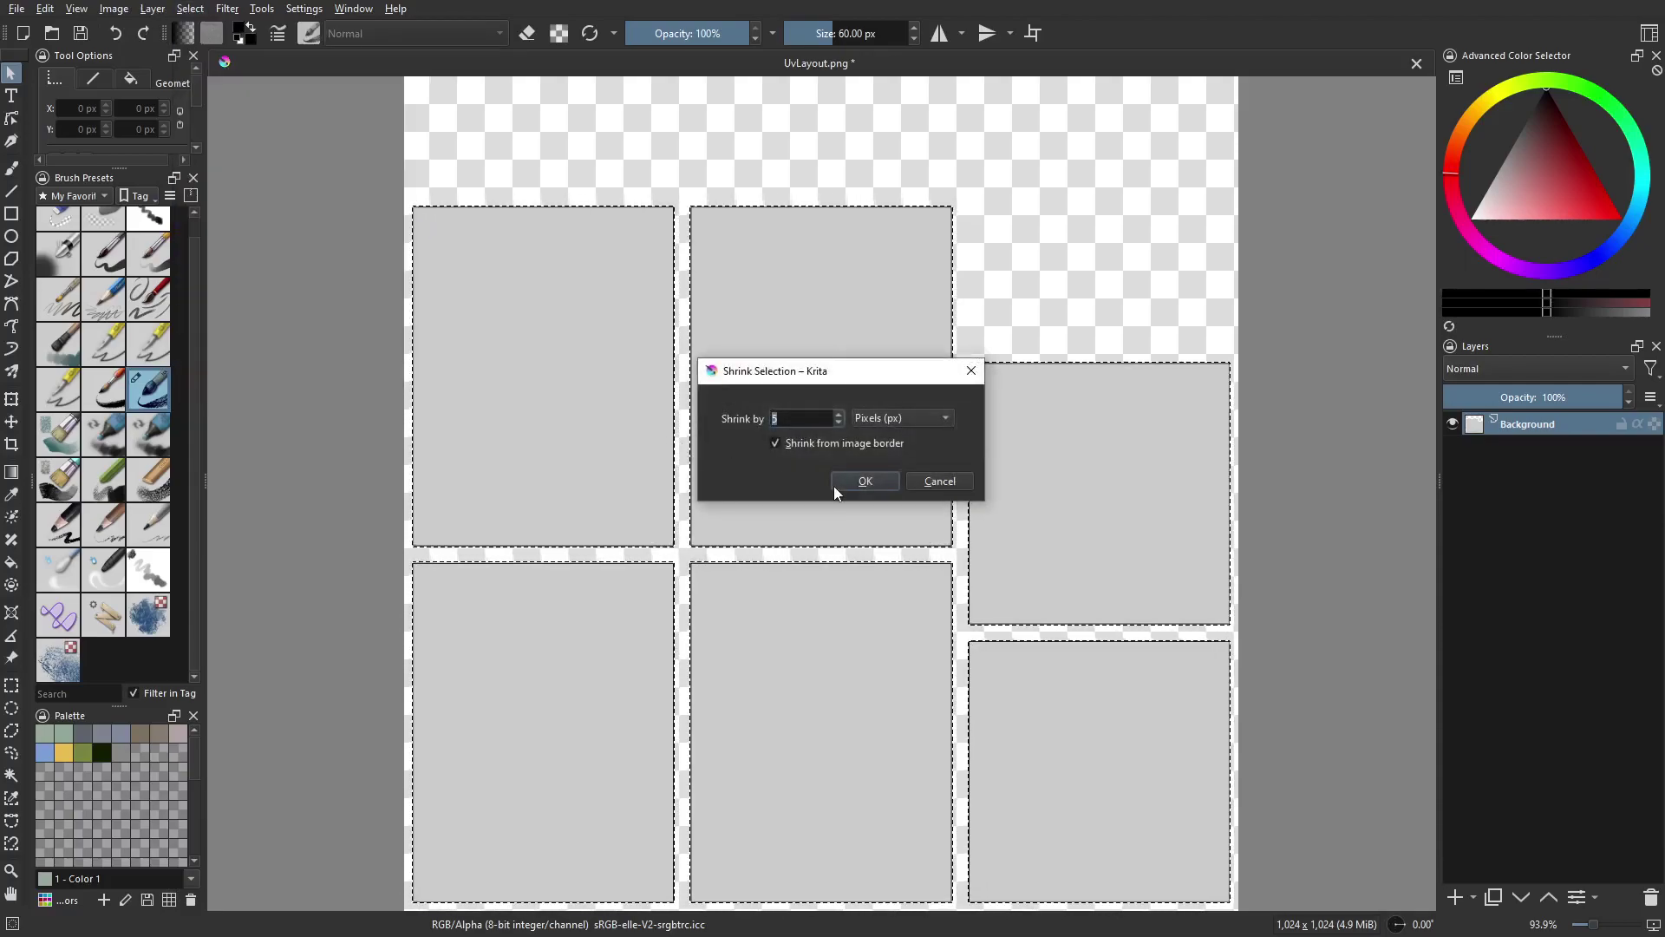
type("8")
left_click(863, 482)
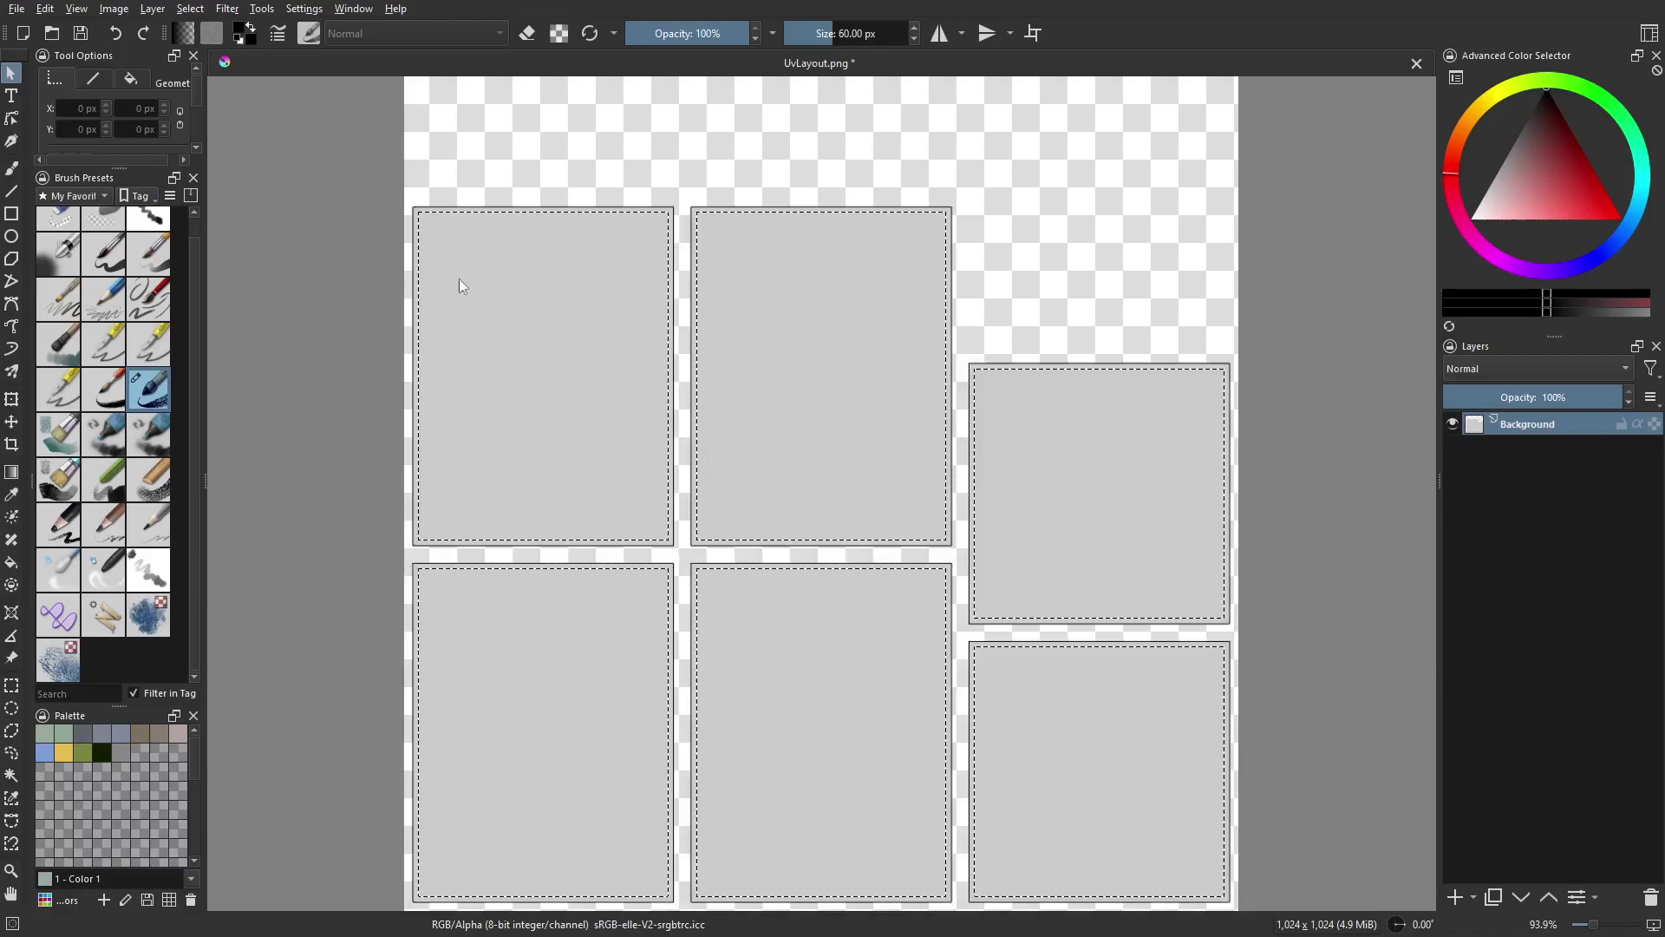
Feather the selection by 3 px
left_click(189, 8)
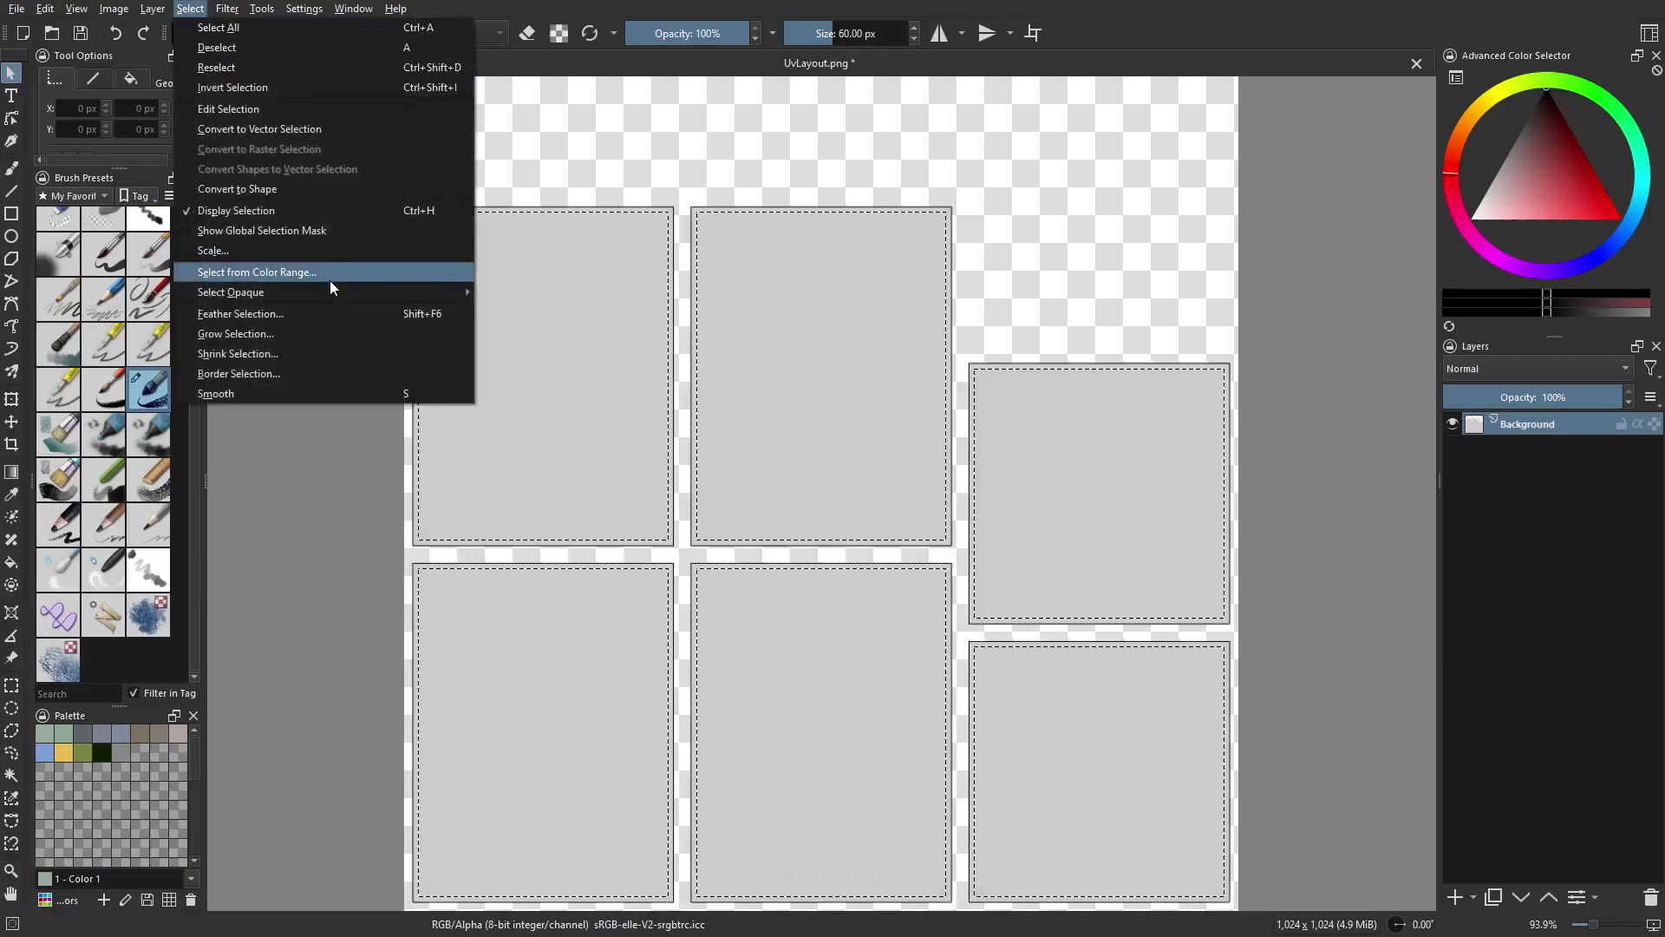
left_click(328, 317)
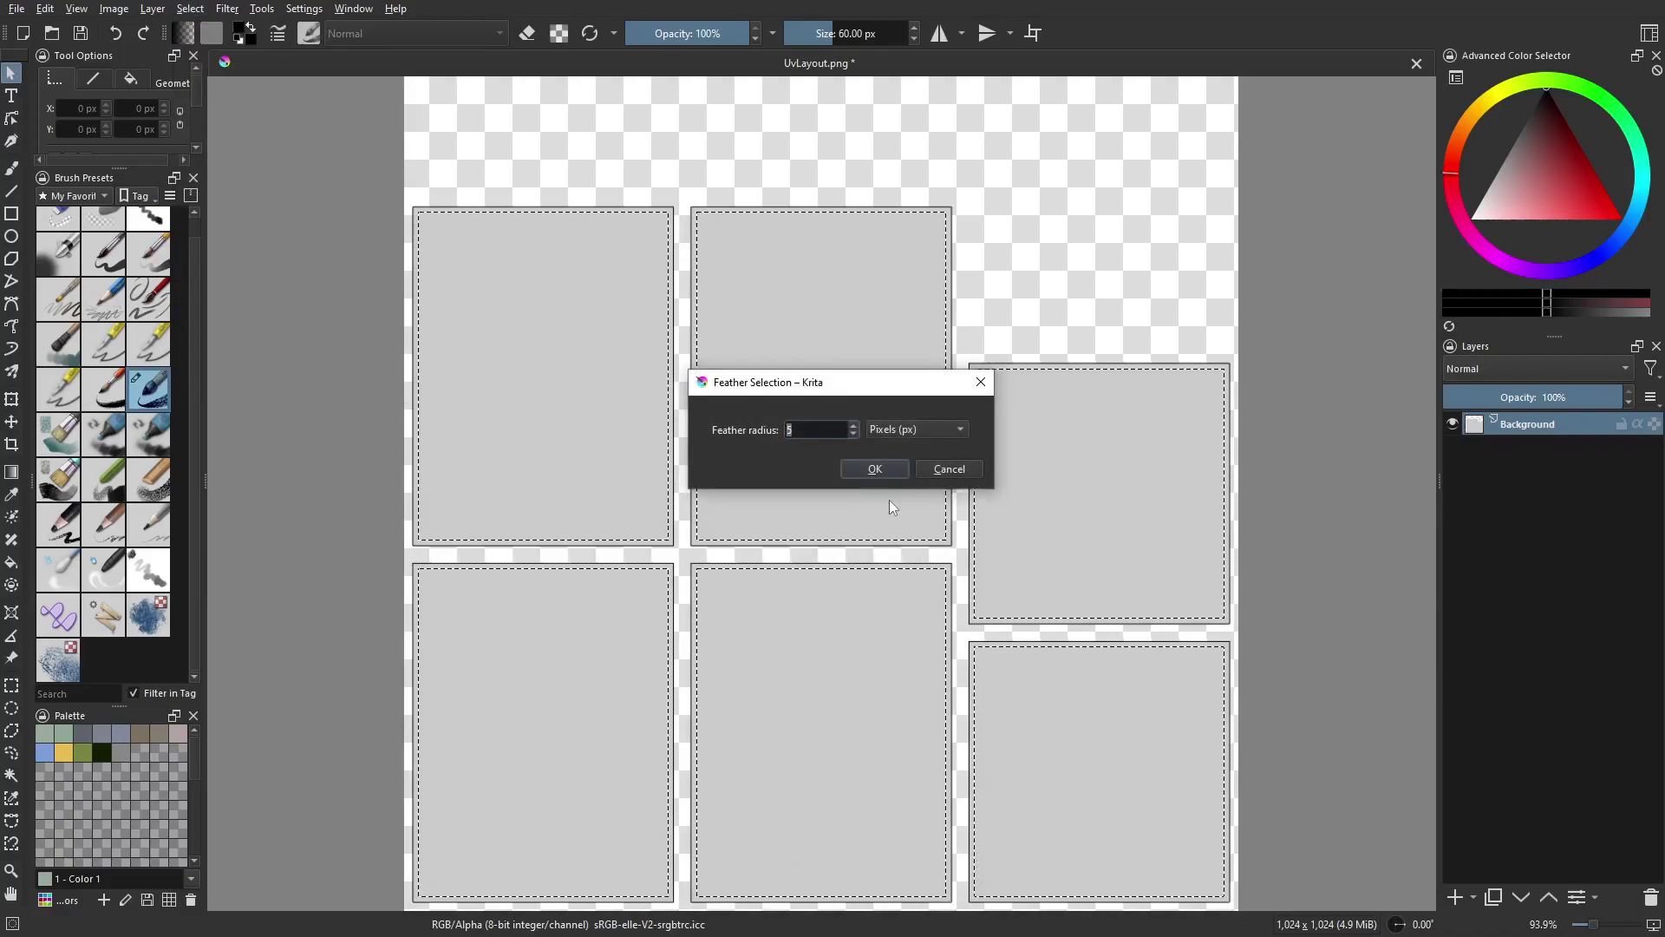
type("3")
left_click(883, 469)
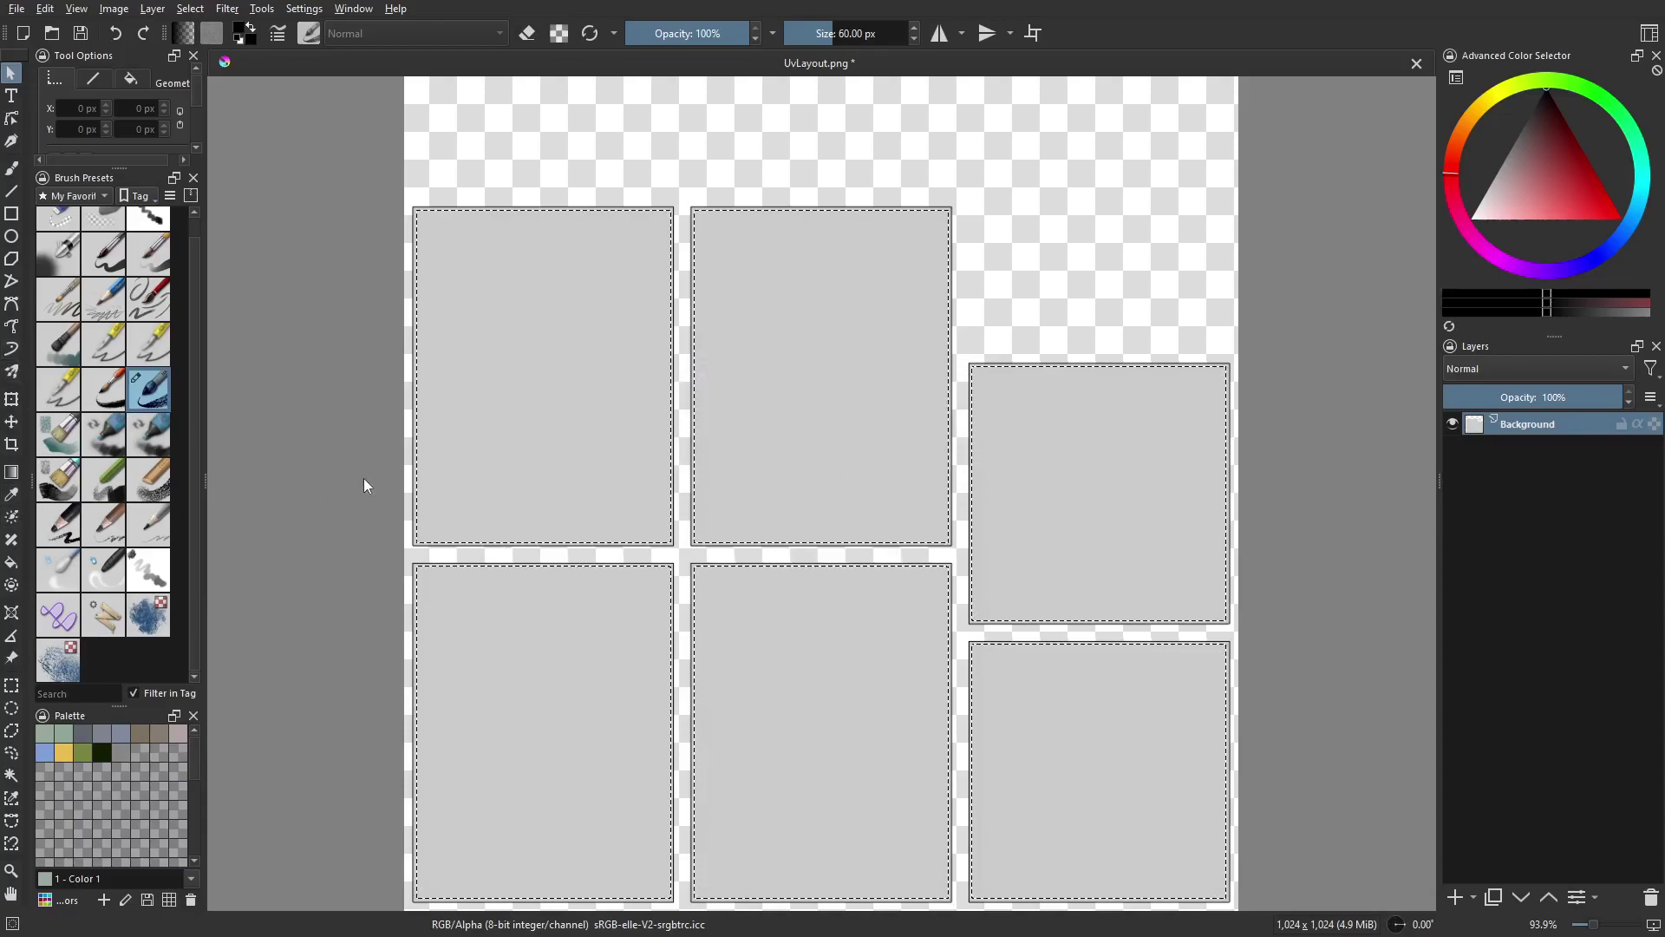
On a new paint layer, bucket-fill the right-middle, top-middle and bottom-middle panels white
left_click(11, 564)
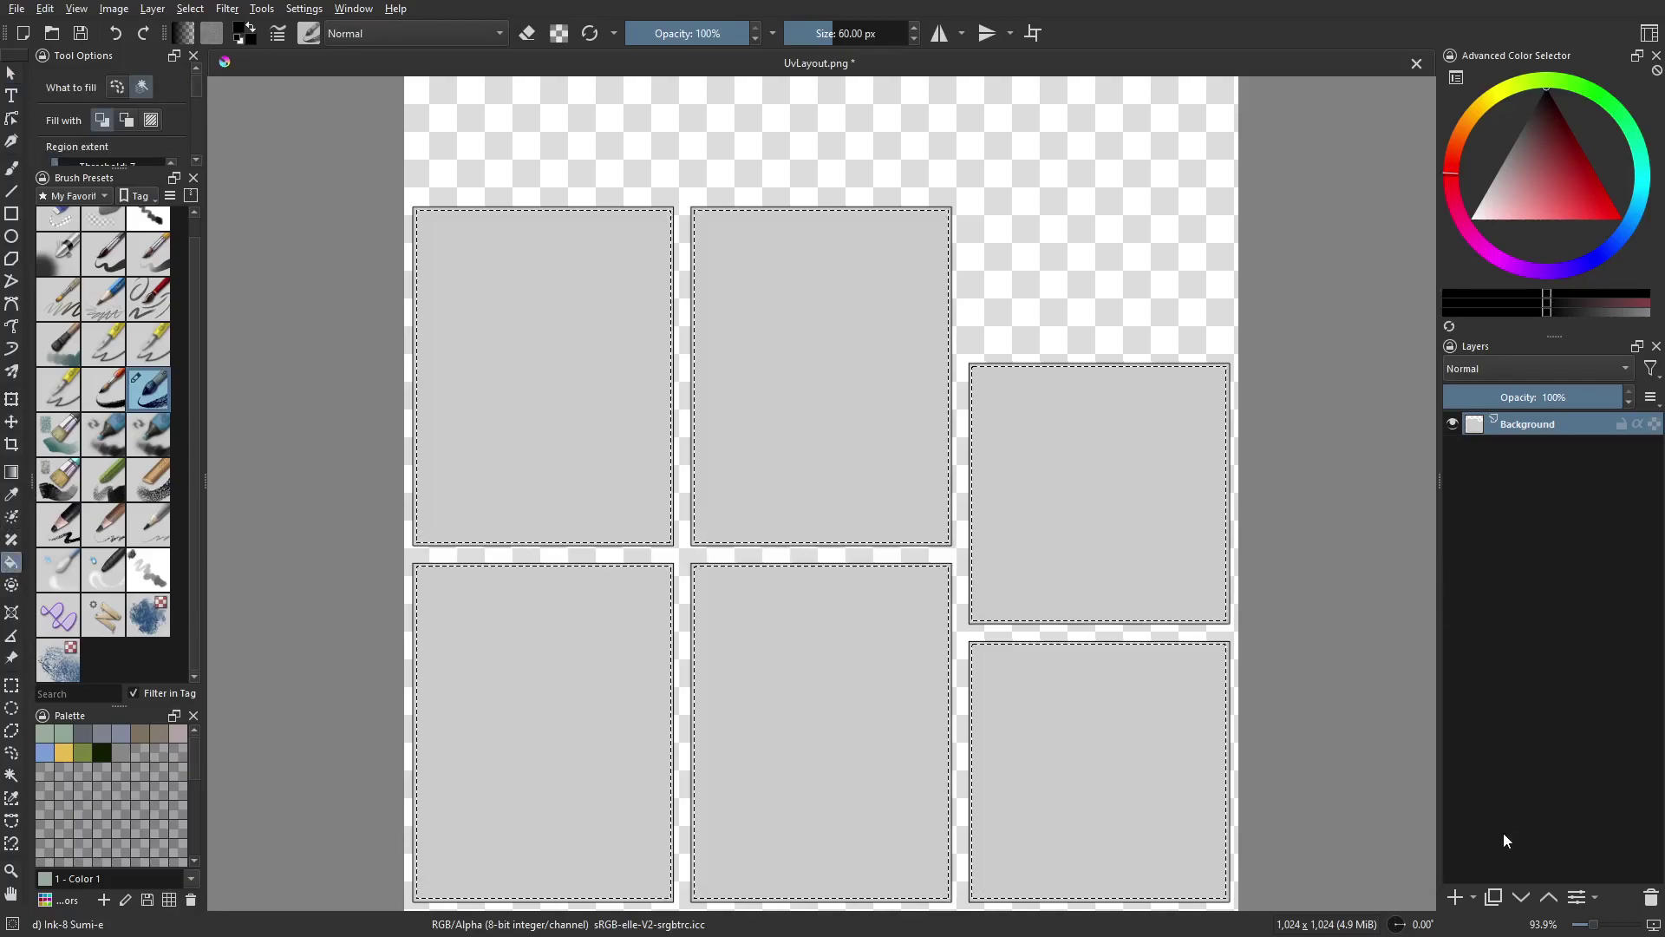
left_click(1454, 897)
key("x")
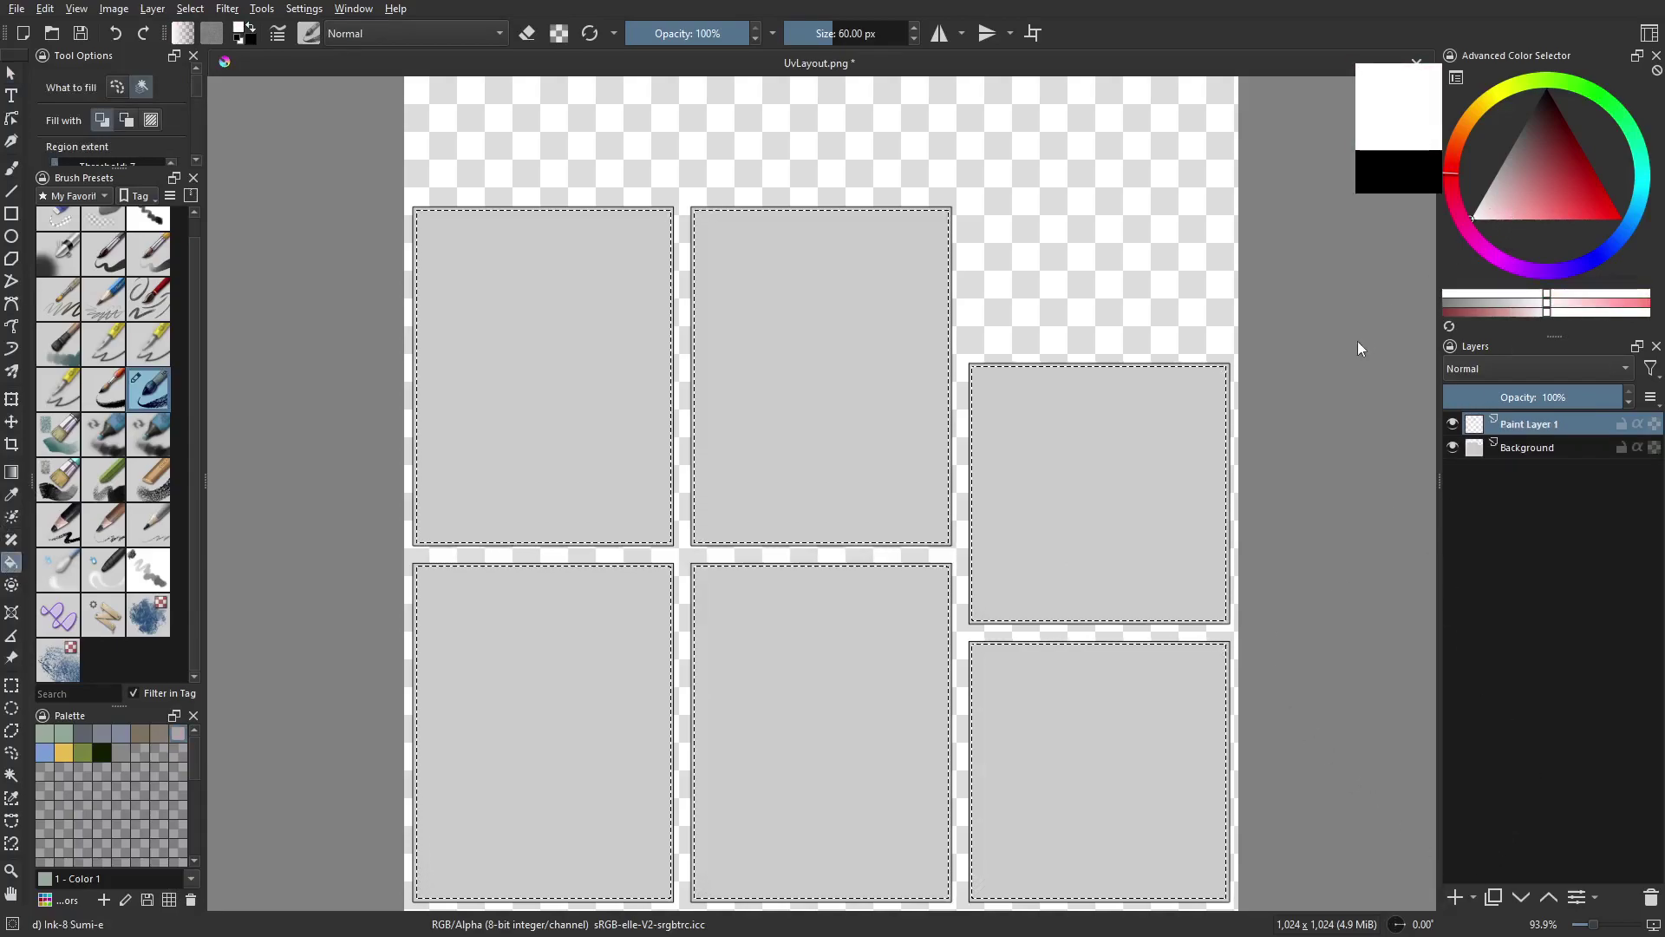
left_click(1127, 432)
left_click(821, 461)
left_click(764, 616)
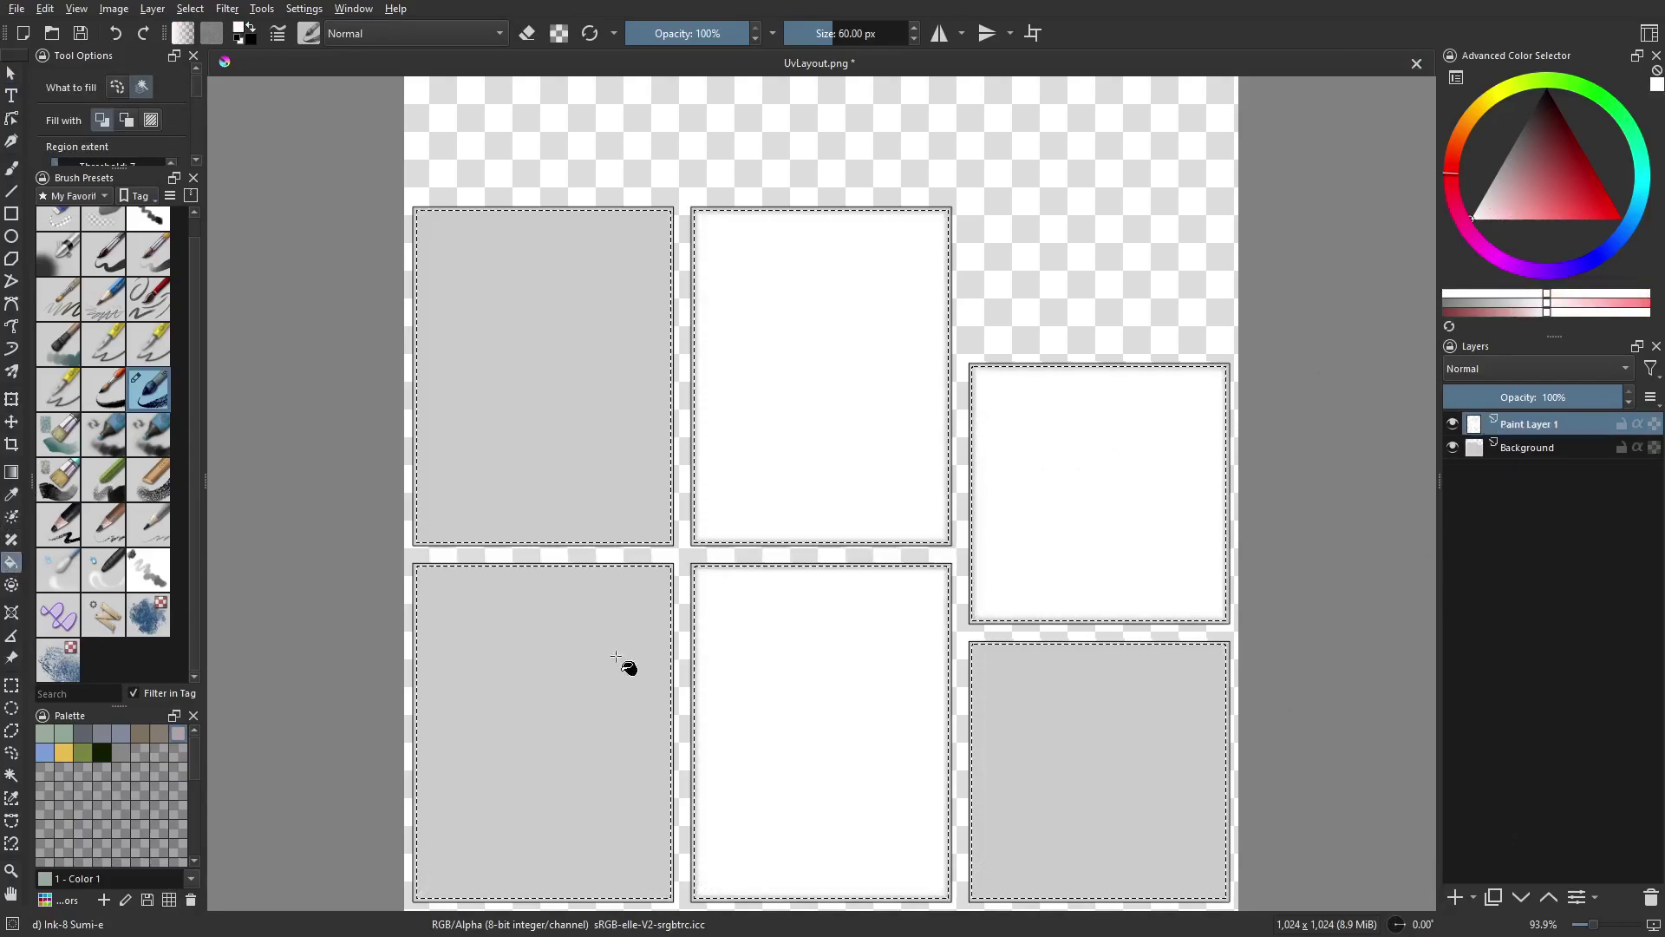
Fill the last two panels white, then fill a new layer above Background black
left_click(624, 668)
left_click(550, 405)
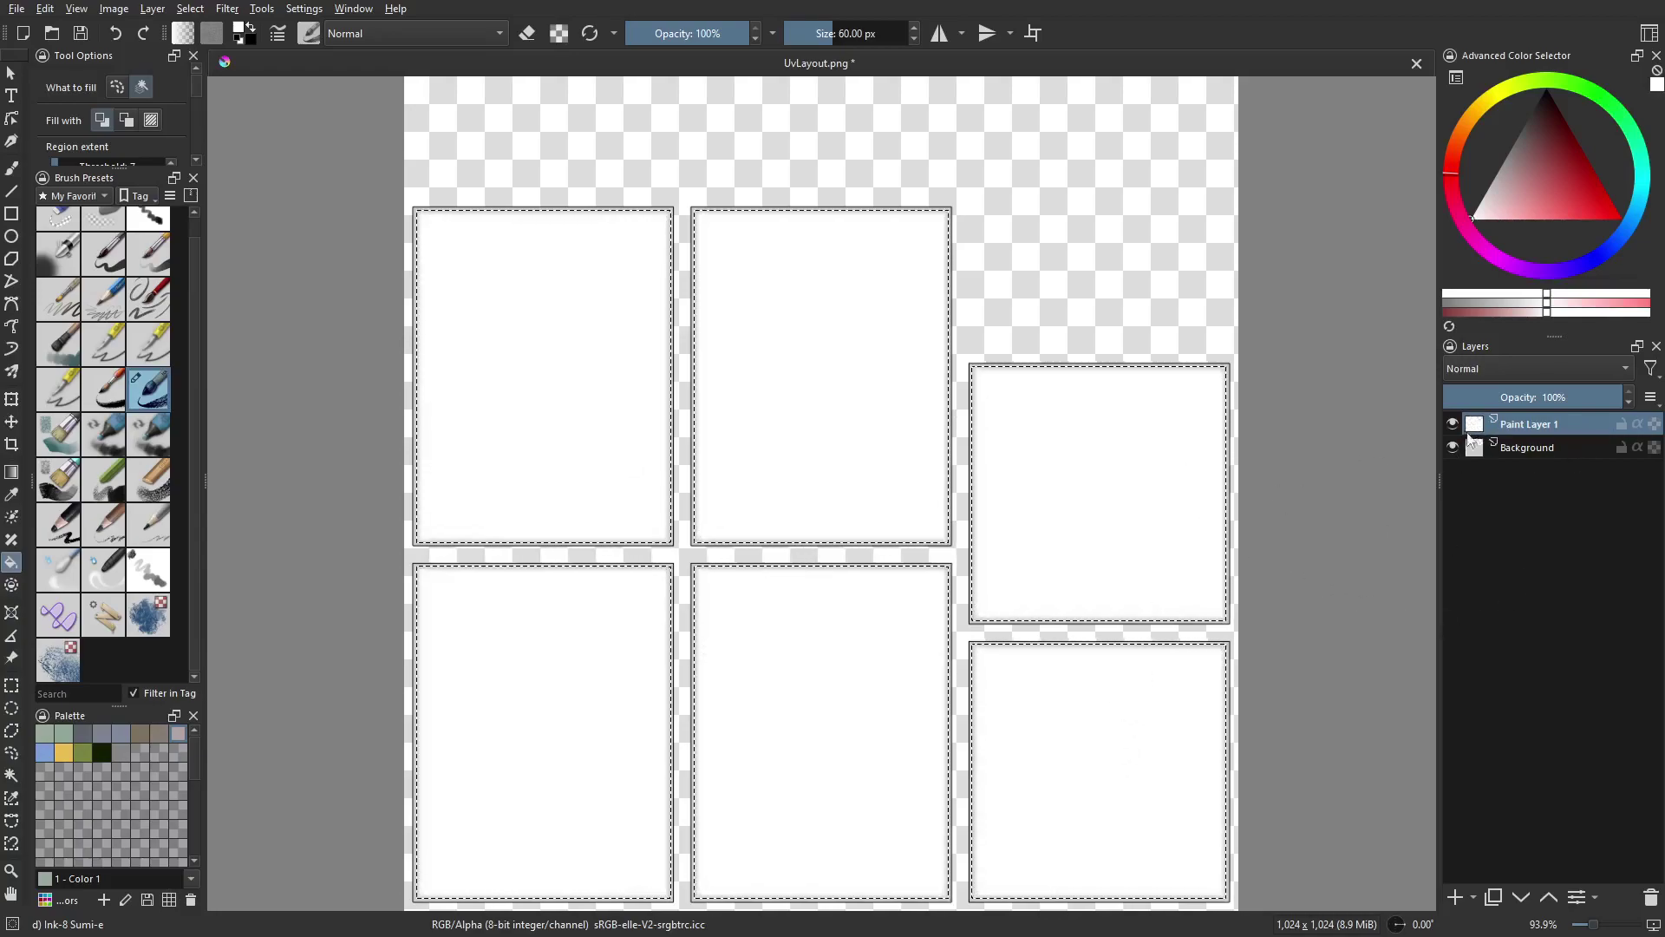
left_click(1476, 448)
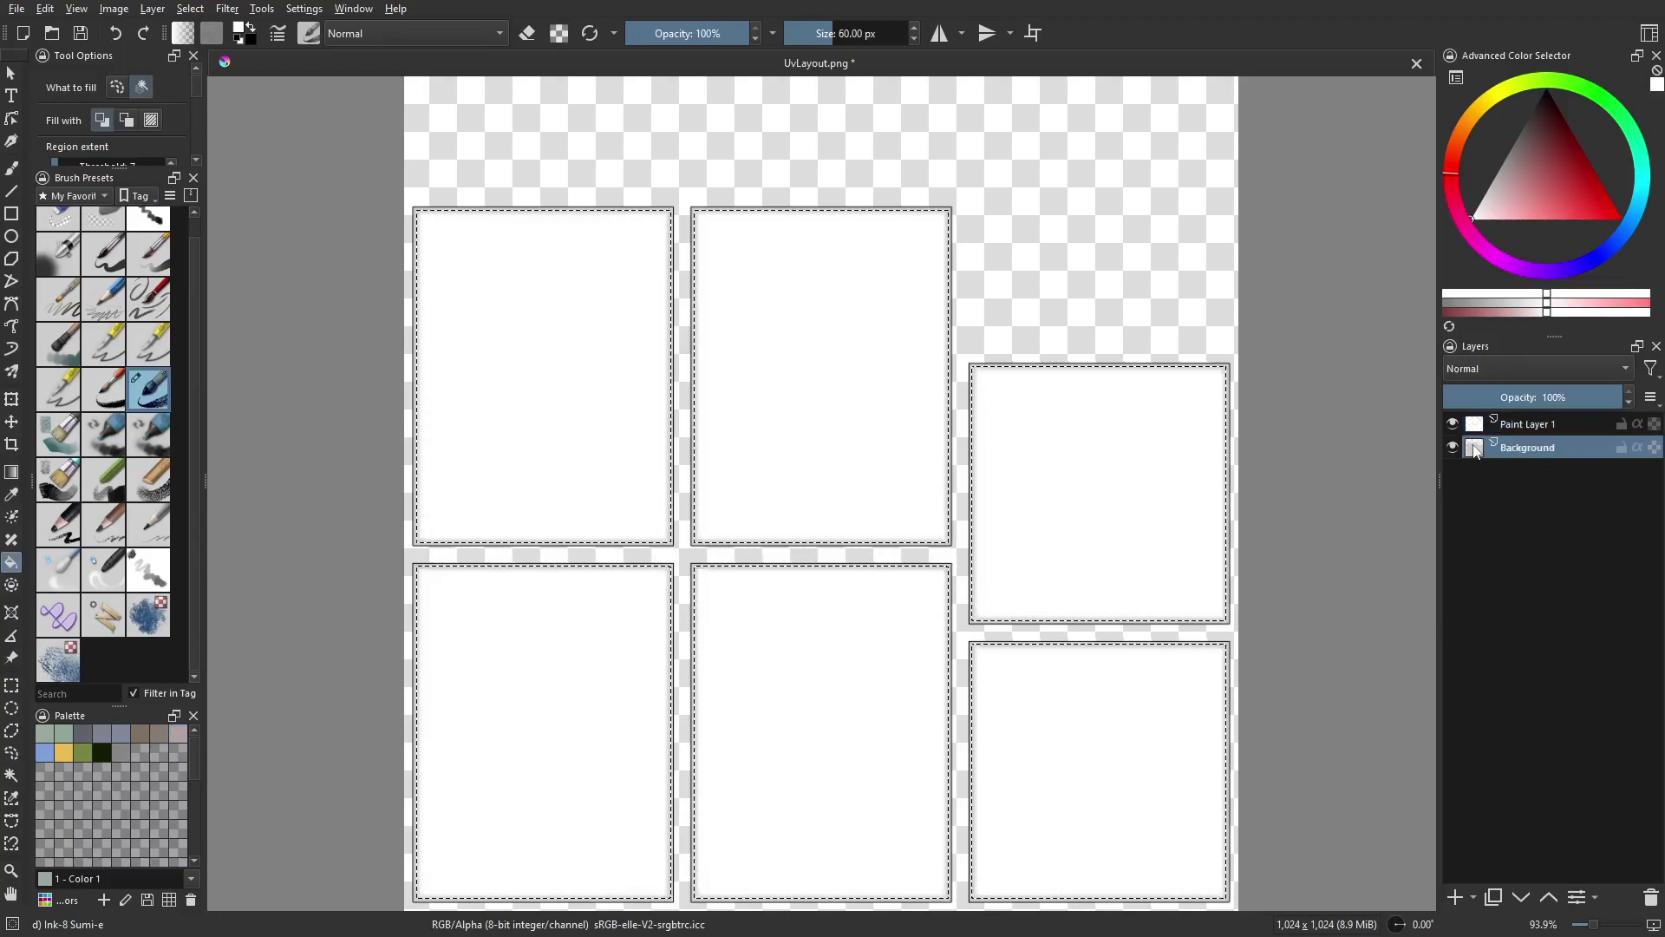
left_click(1455, 897)
key("x")
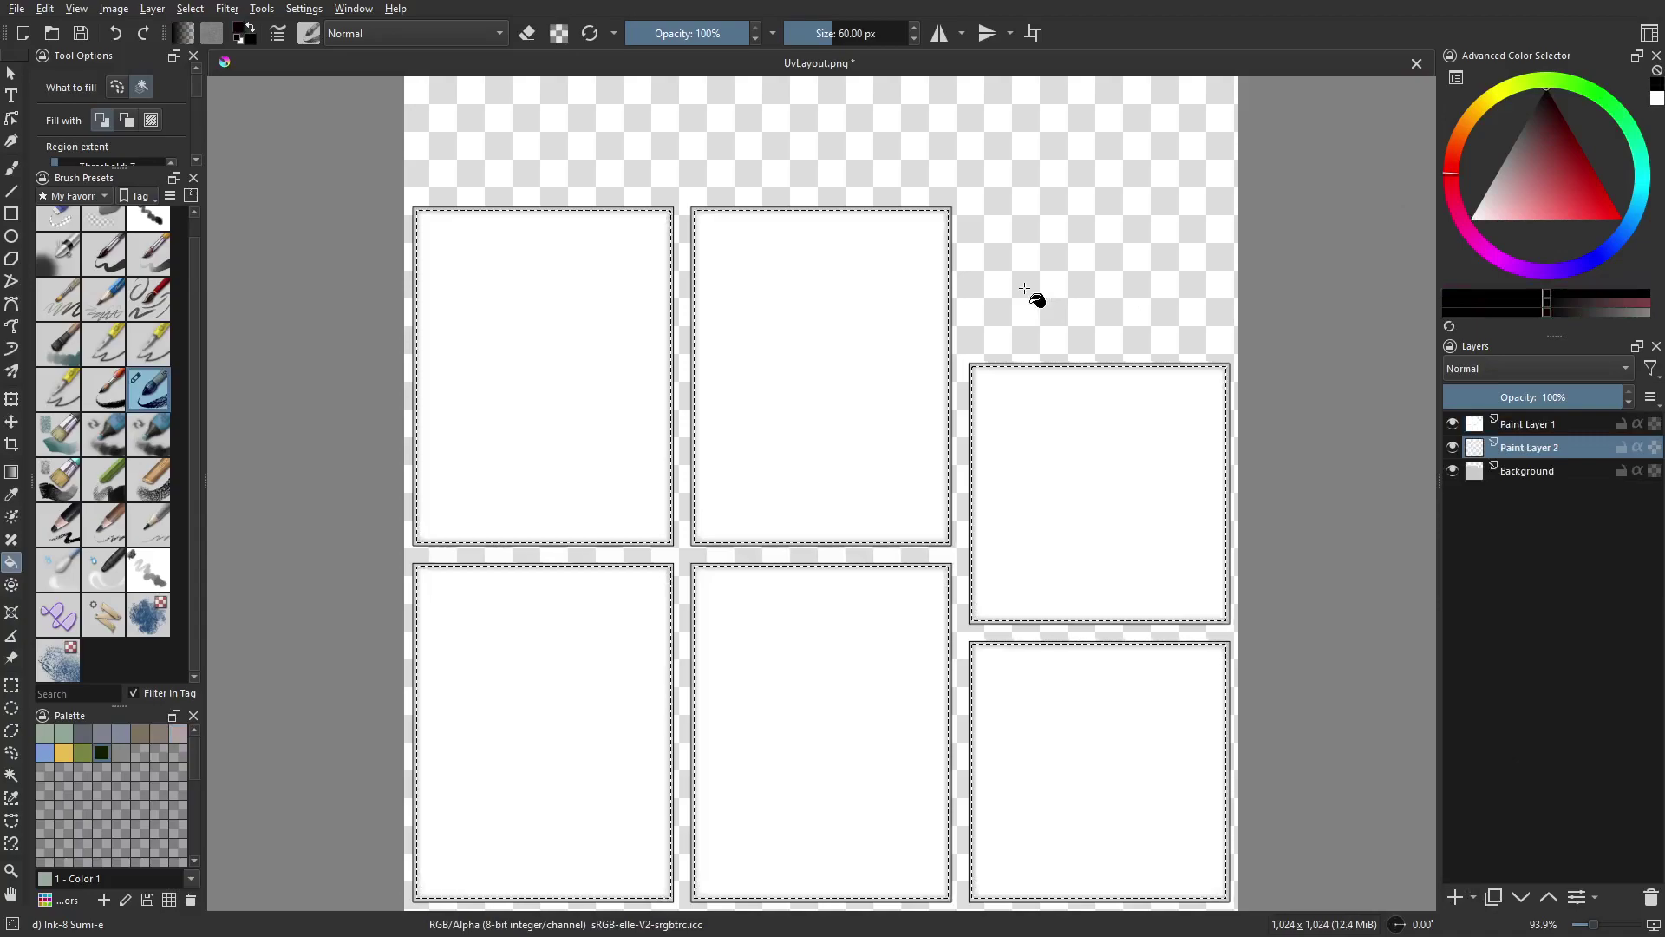
left_click(1040, 293)
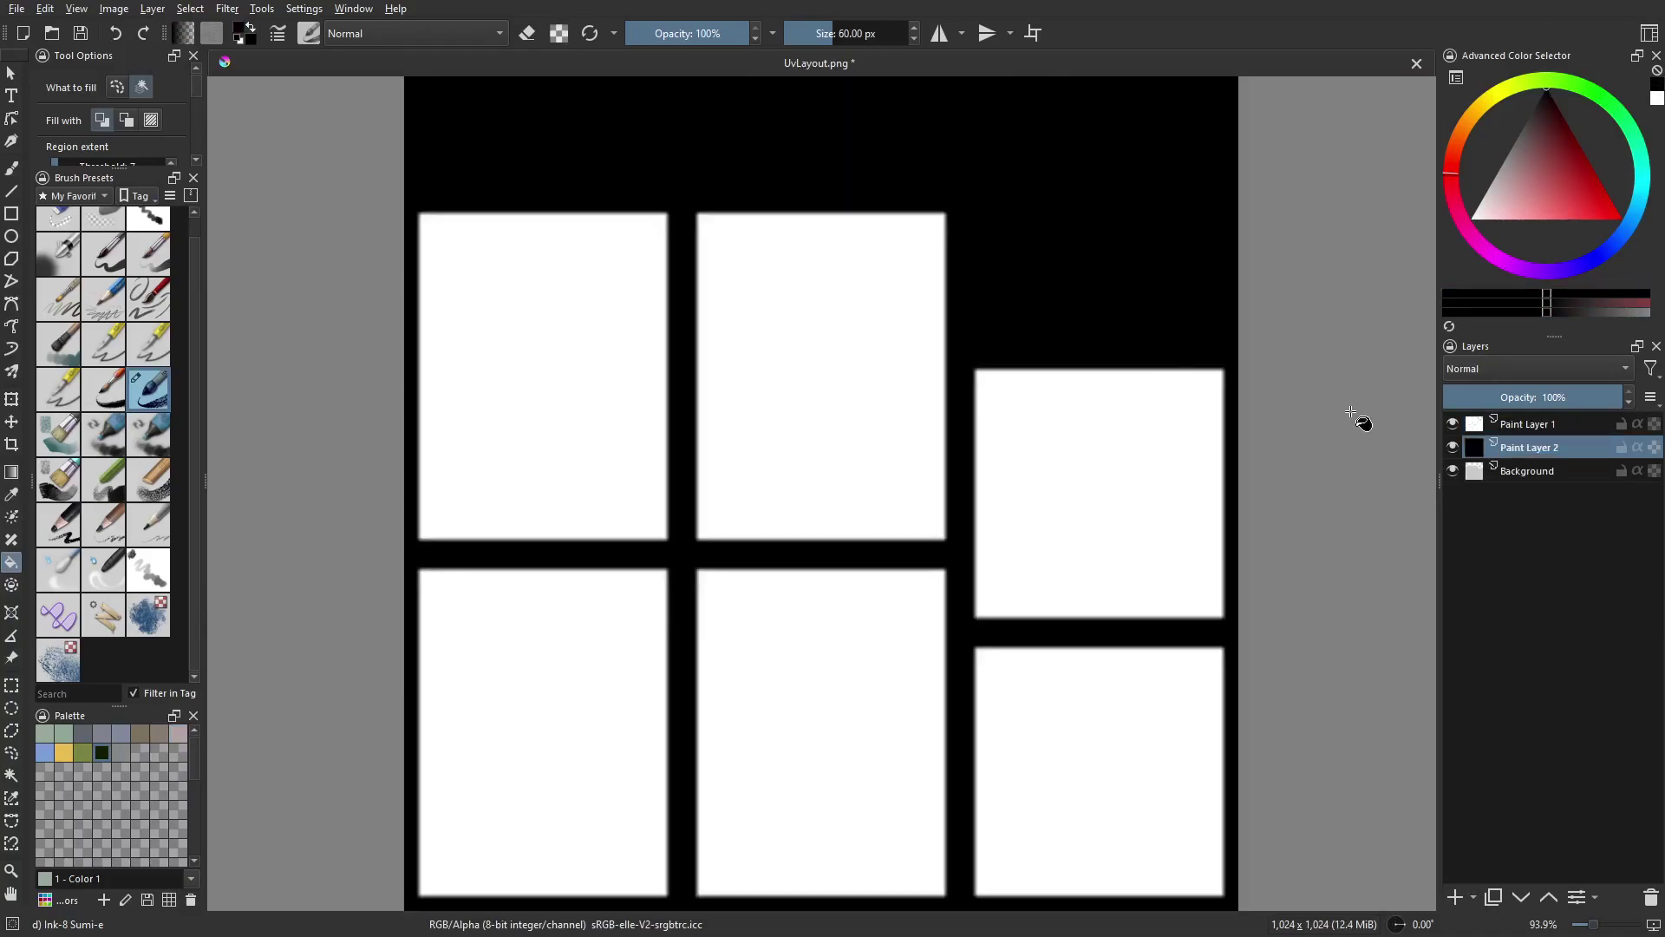
Save the image as Skew_Mask.png in PNG format
left_click(11, 73)
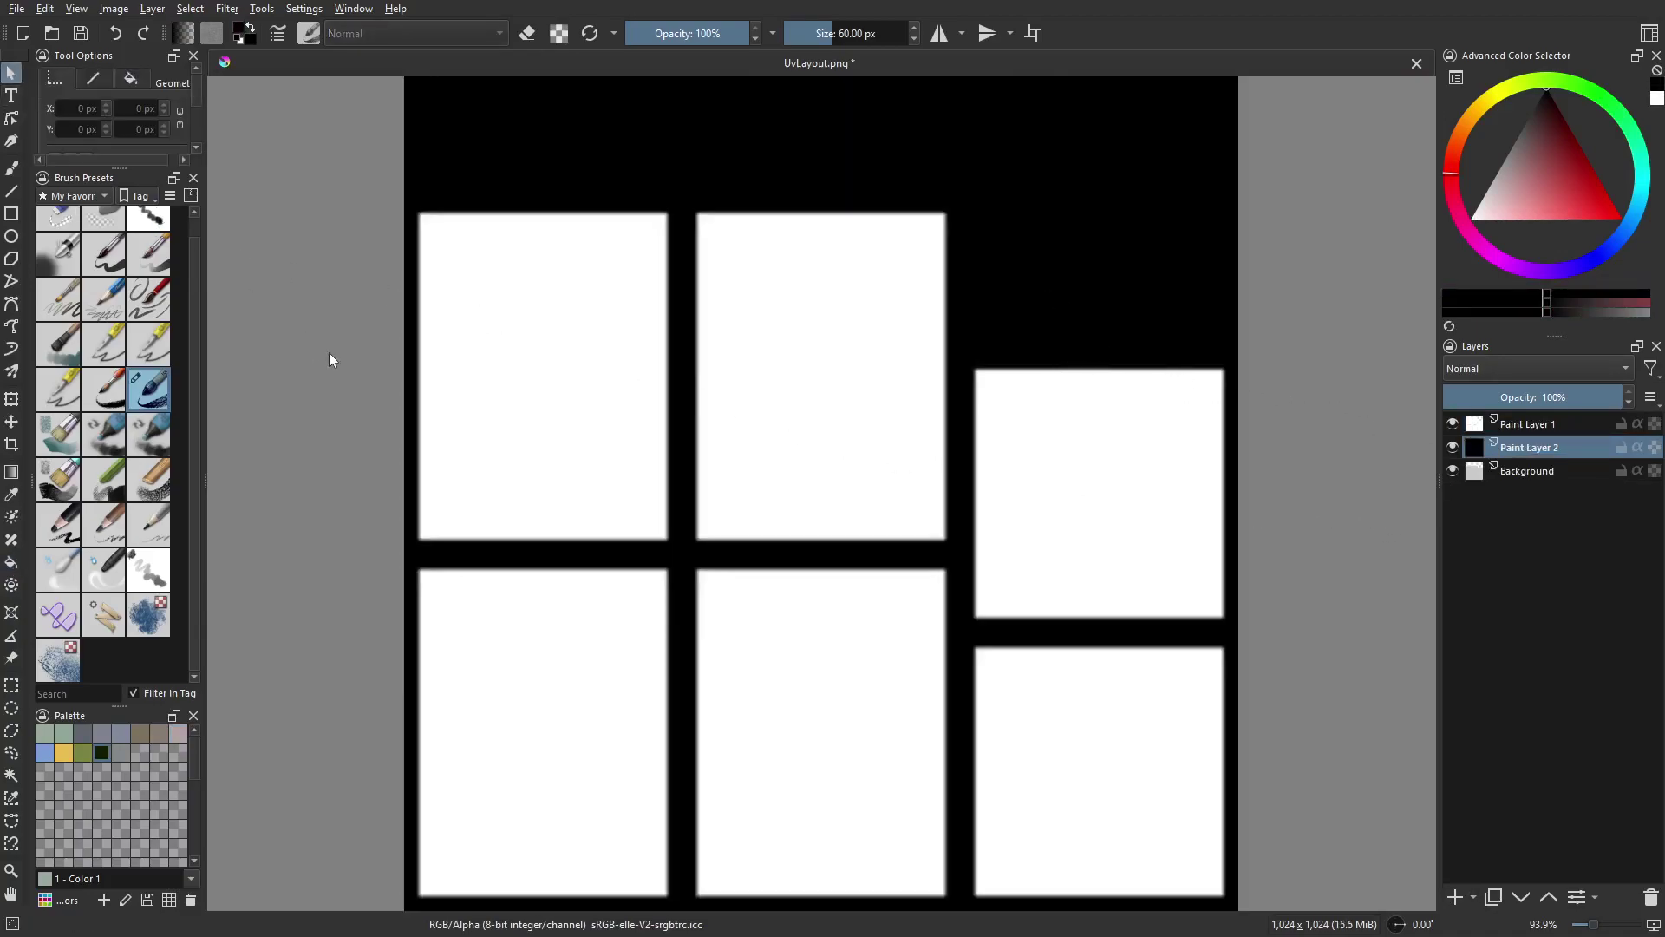
left_click(502, 464)
left_click(501, 464)
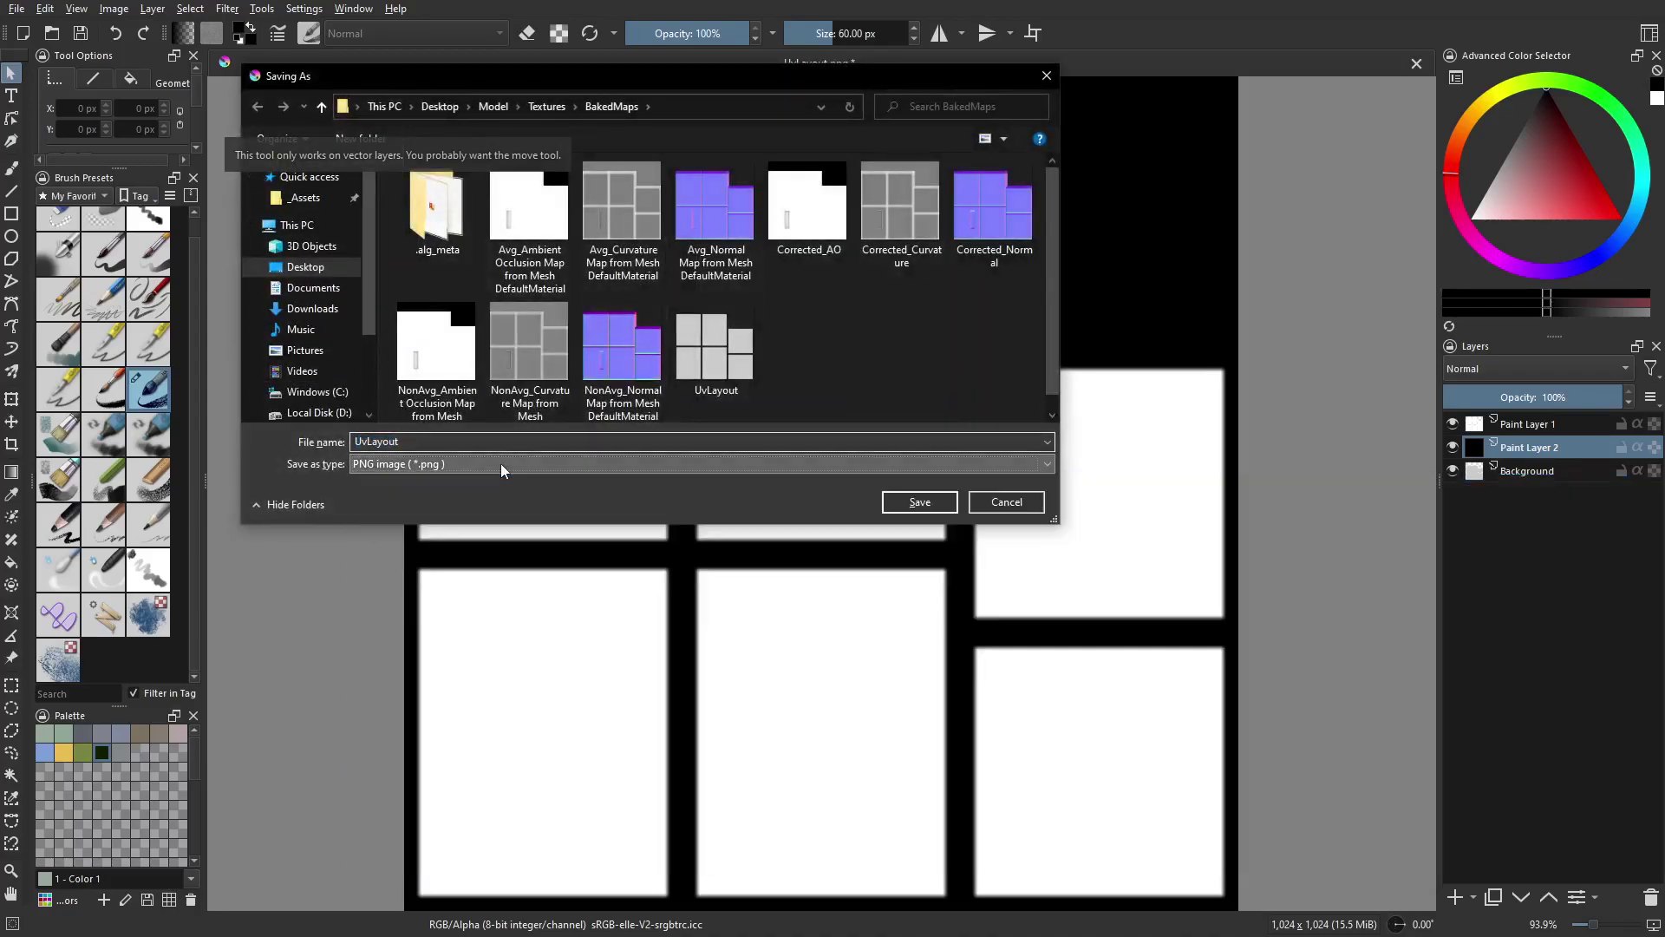
double_click(377, 441)
type("S")
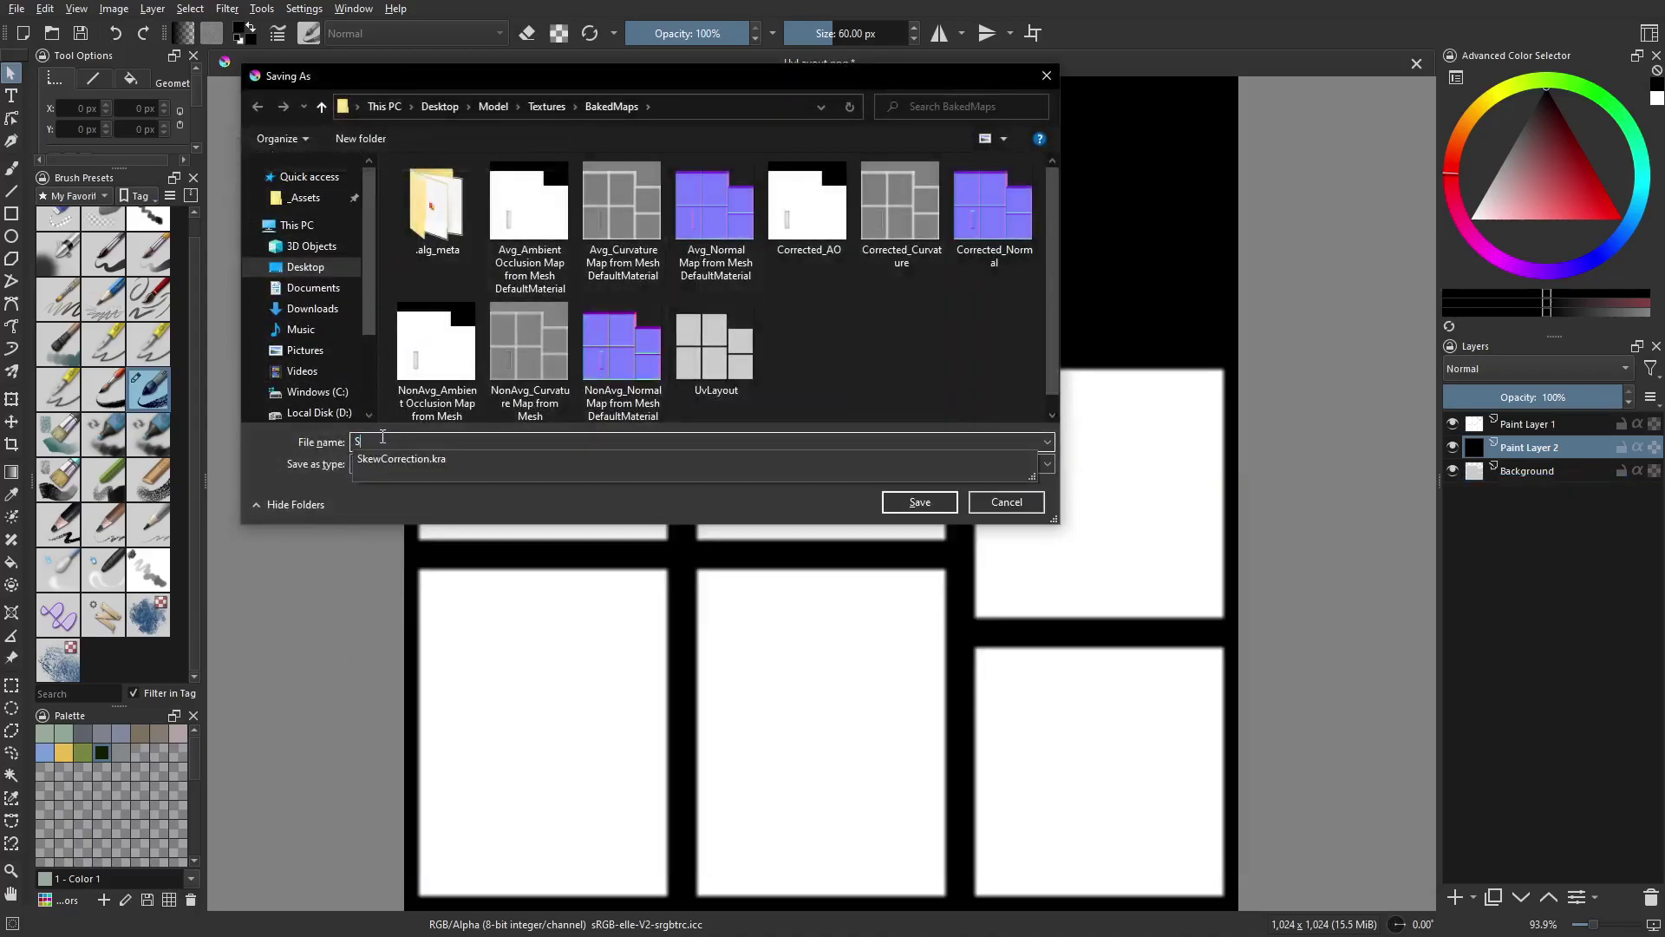
type("kew_Mask")
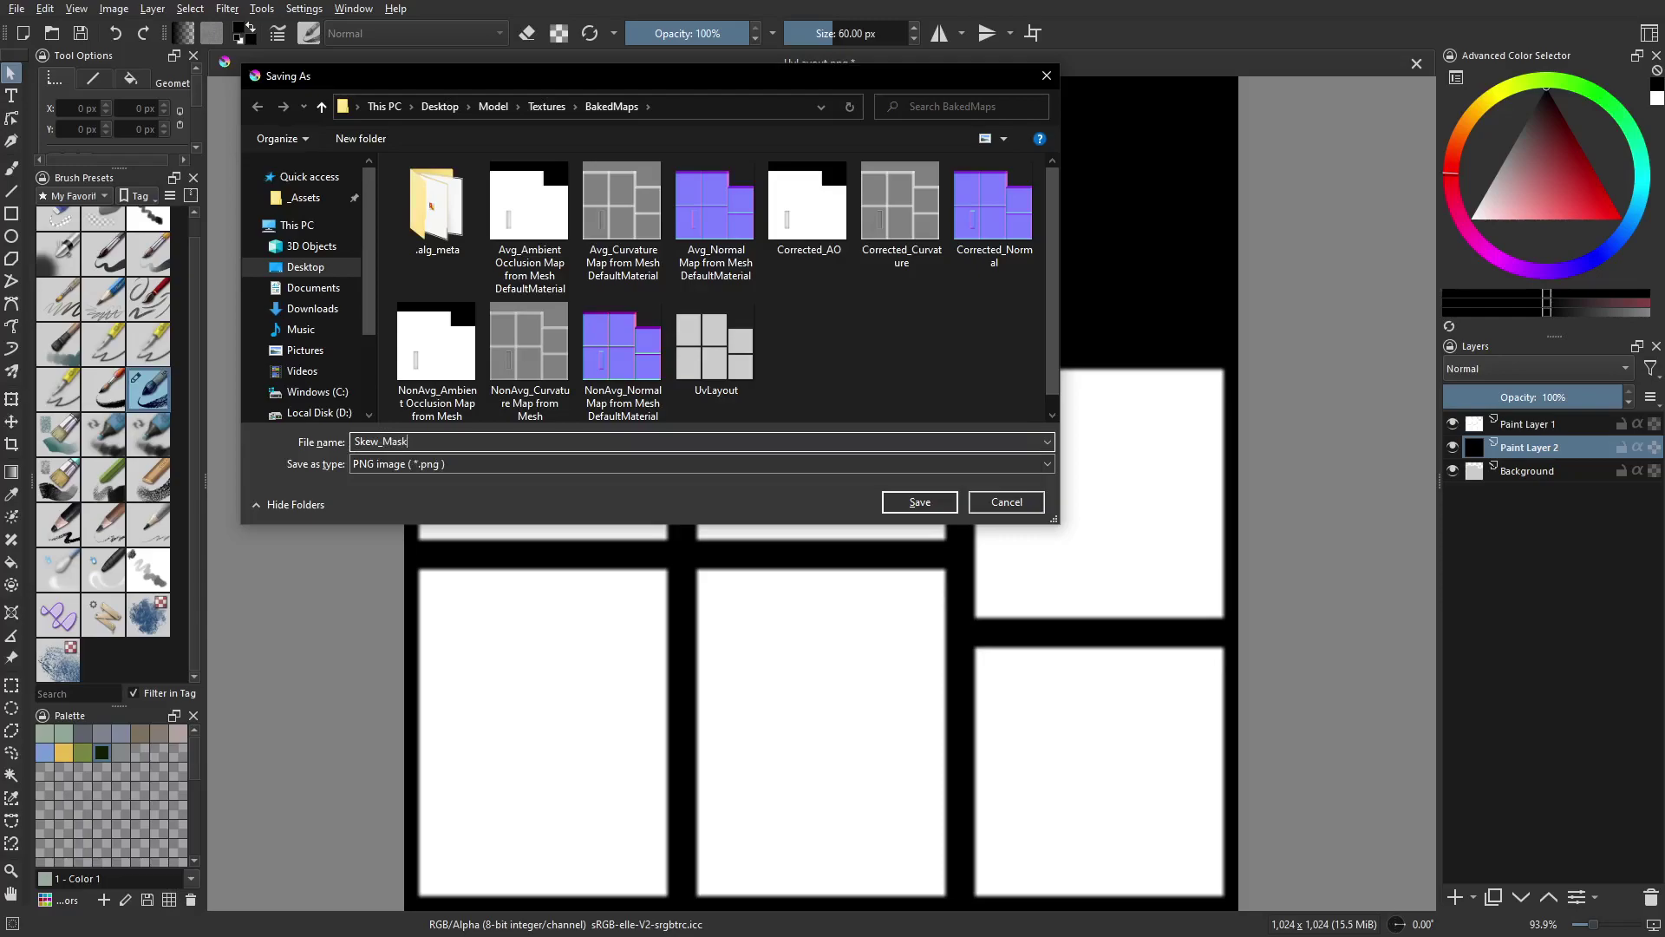
key("Return")
key("Return")
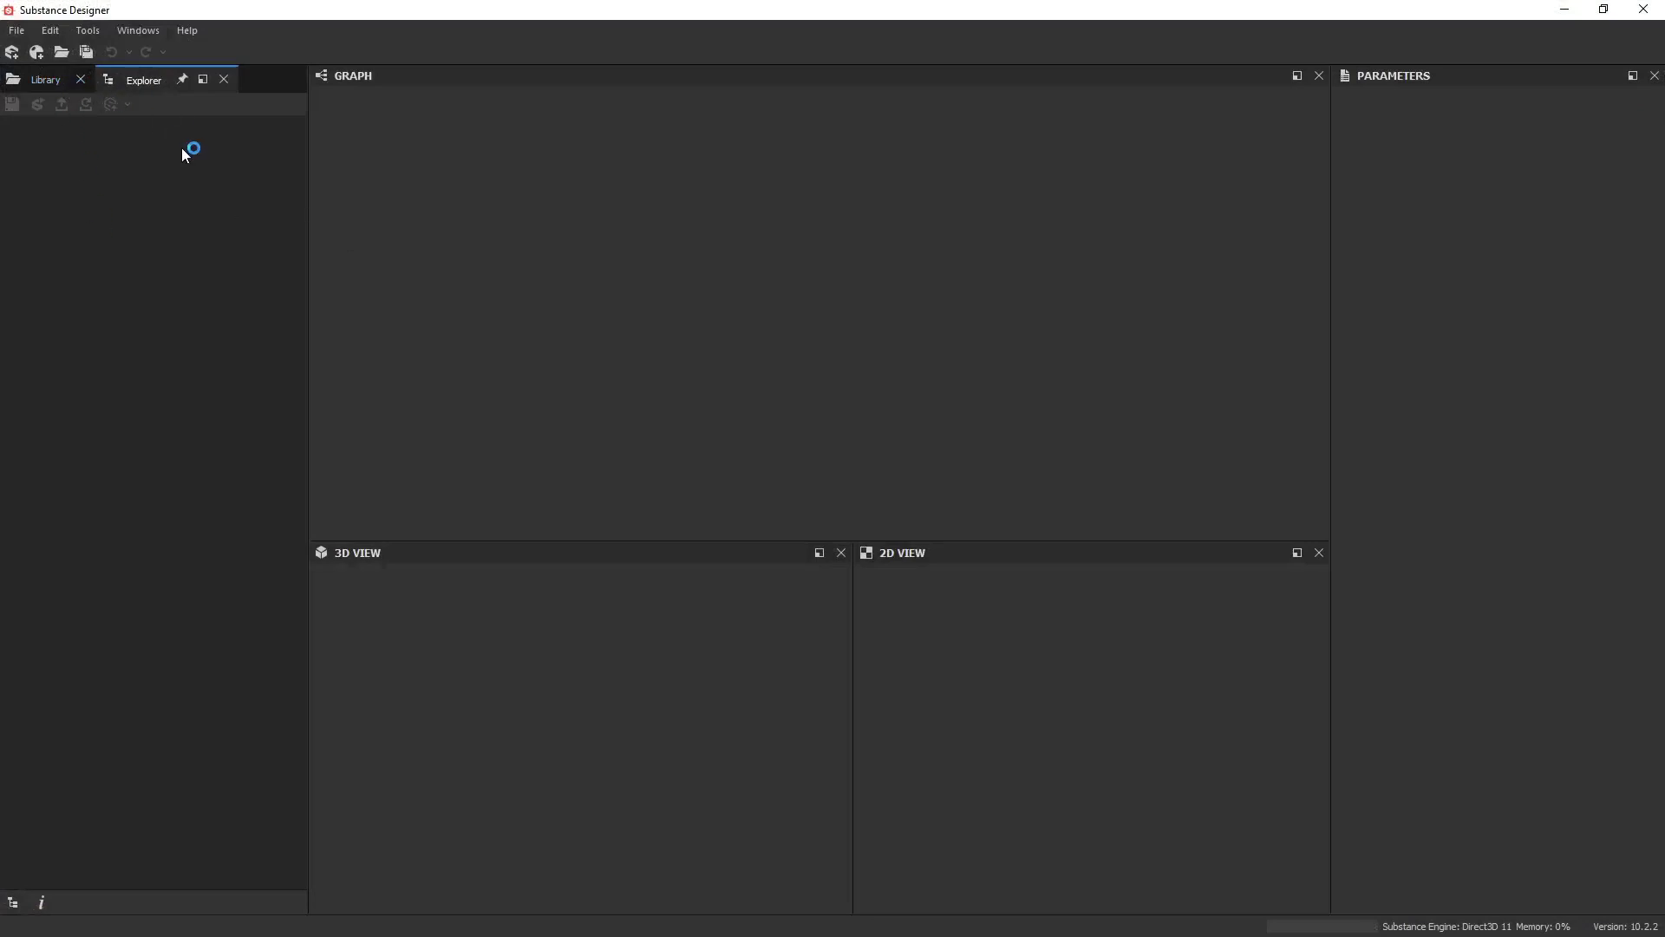
Create a new empty package, cancelling a new Substance graph started inside it
right_click(184, 153)
left_click(213, 157)
right_click(196, 130)
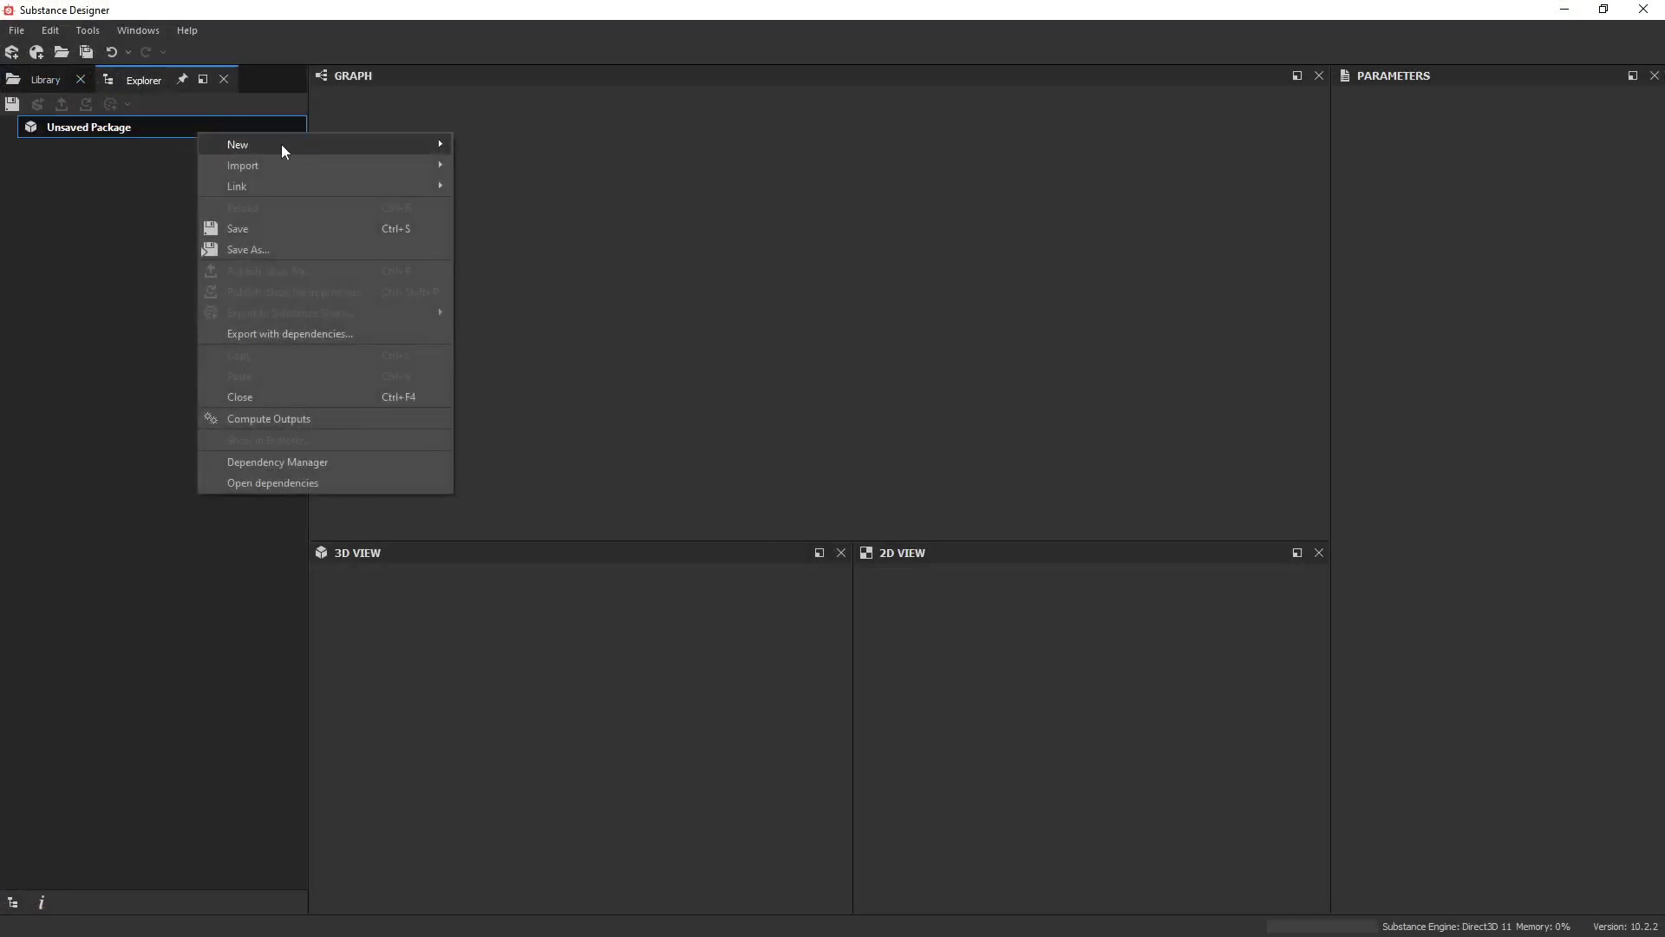
mouse_move(281, 144)
left_click(512, 144)
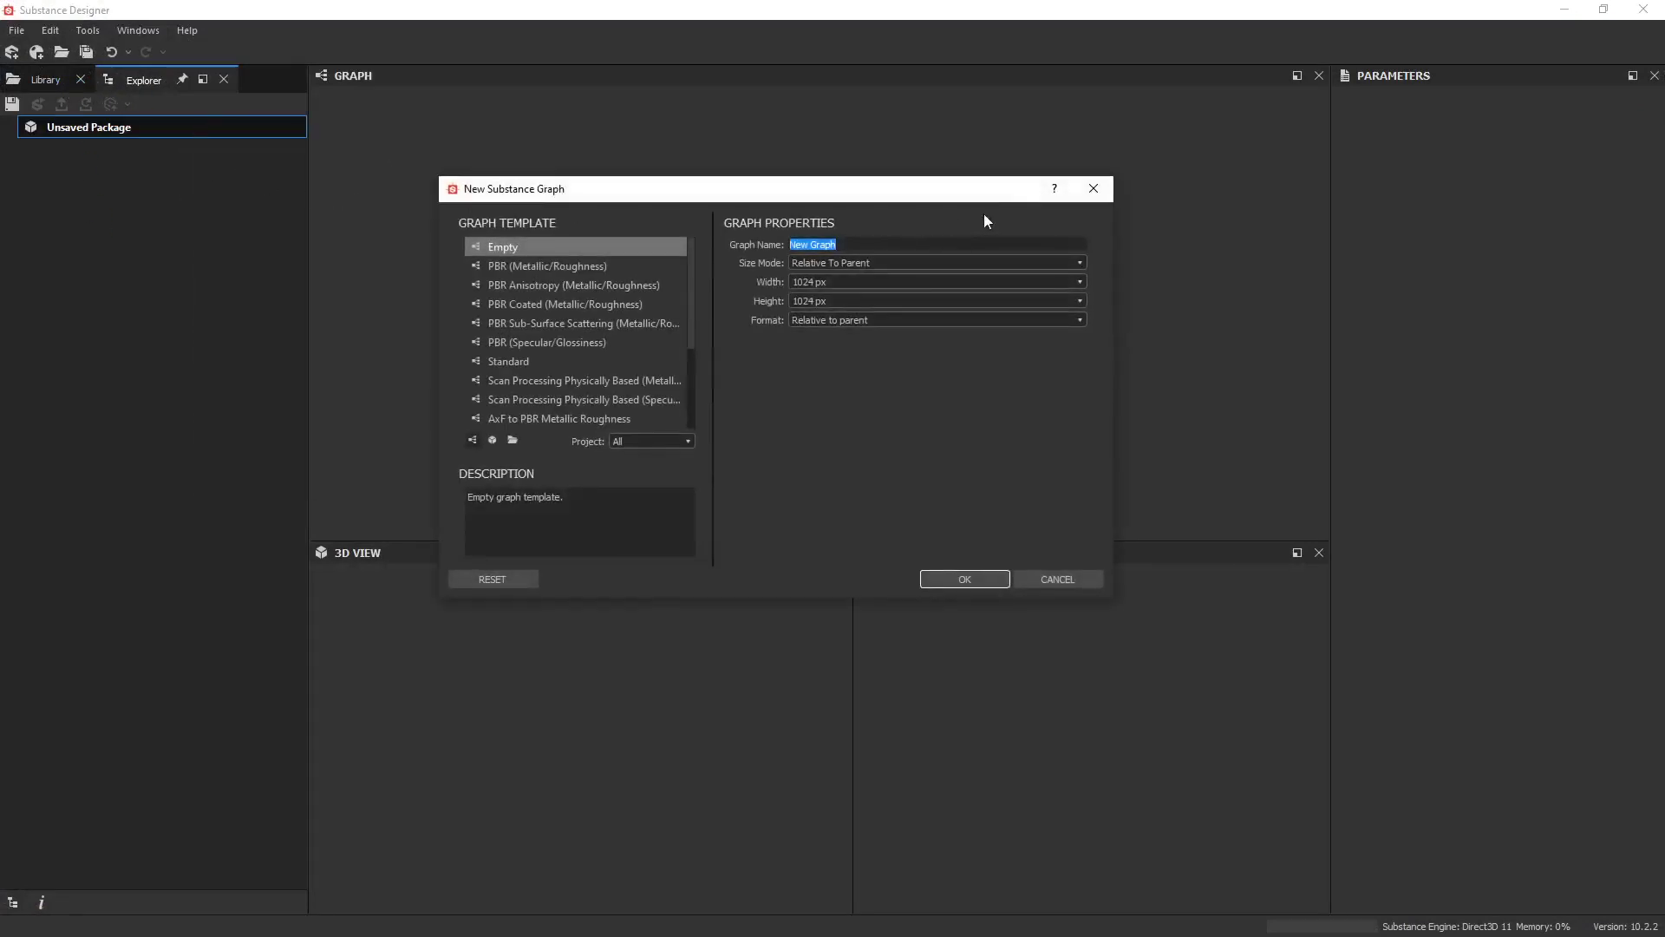
left_click(1093, 188)
Link a 3D mesh into the package, picking substance_low_01 from Model/Exports
right_click(104, 128)
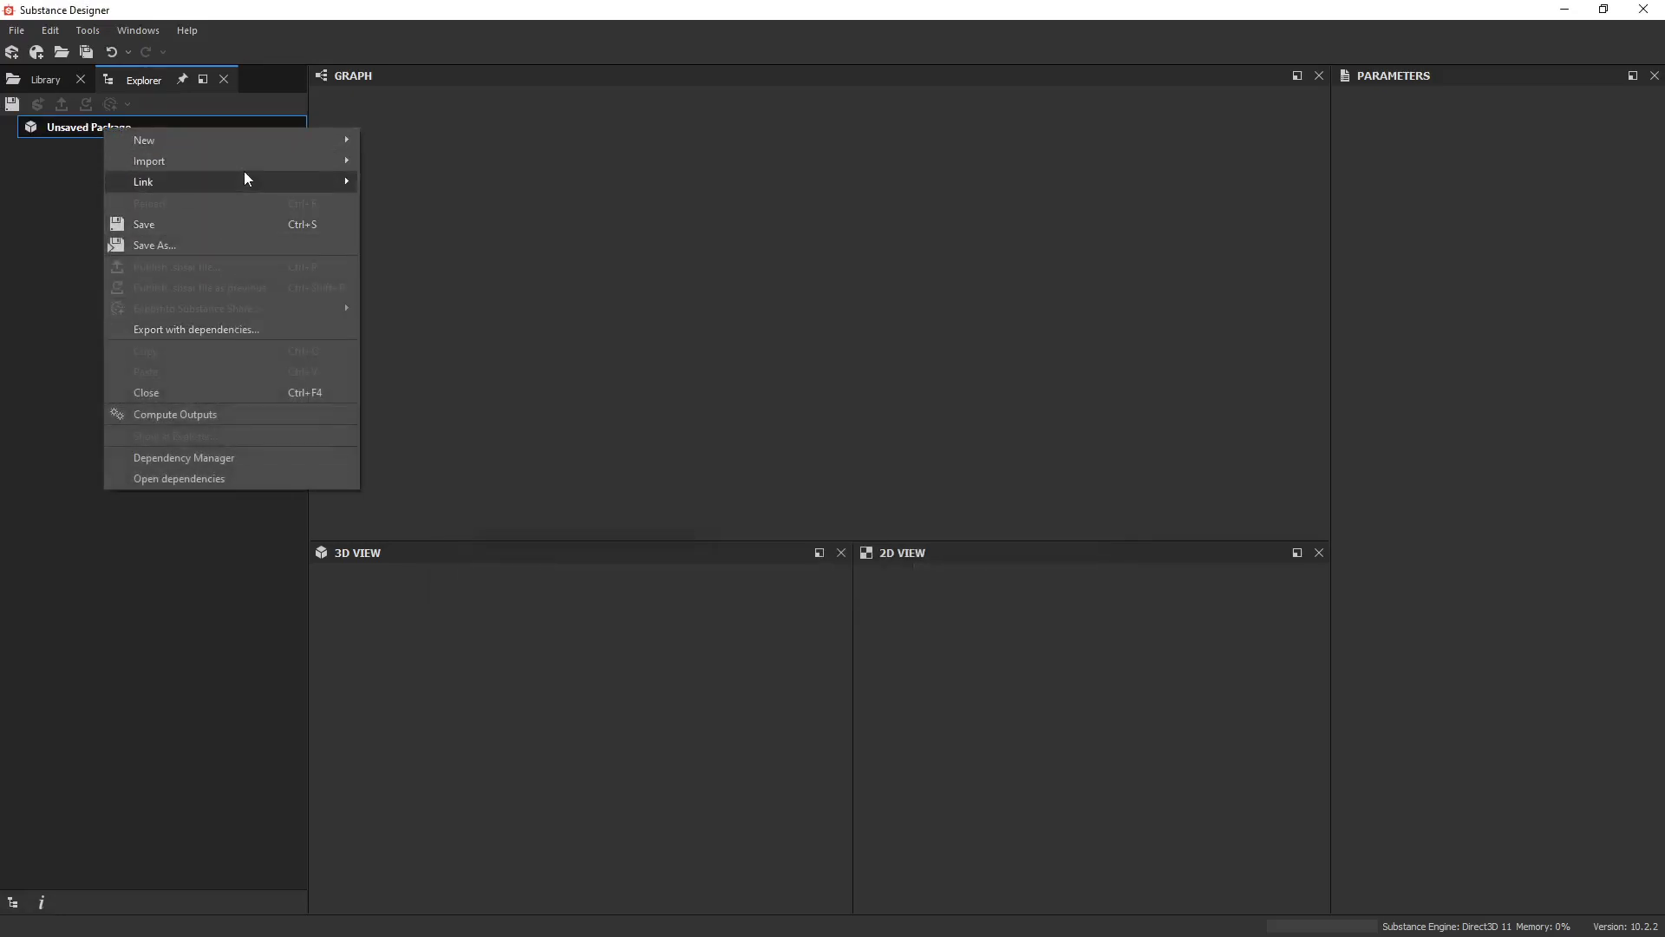
mouse_move(245, 174)
left_click(397, 182)
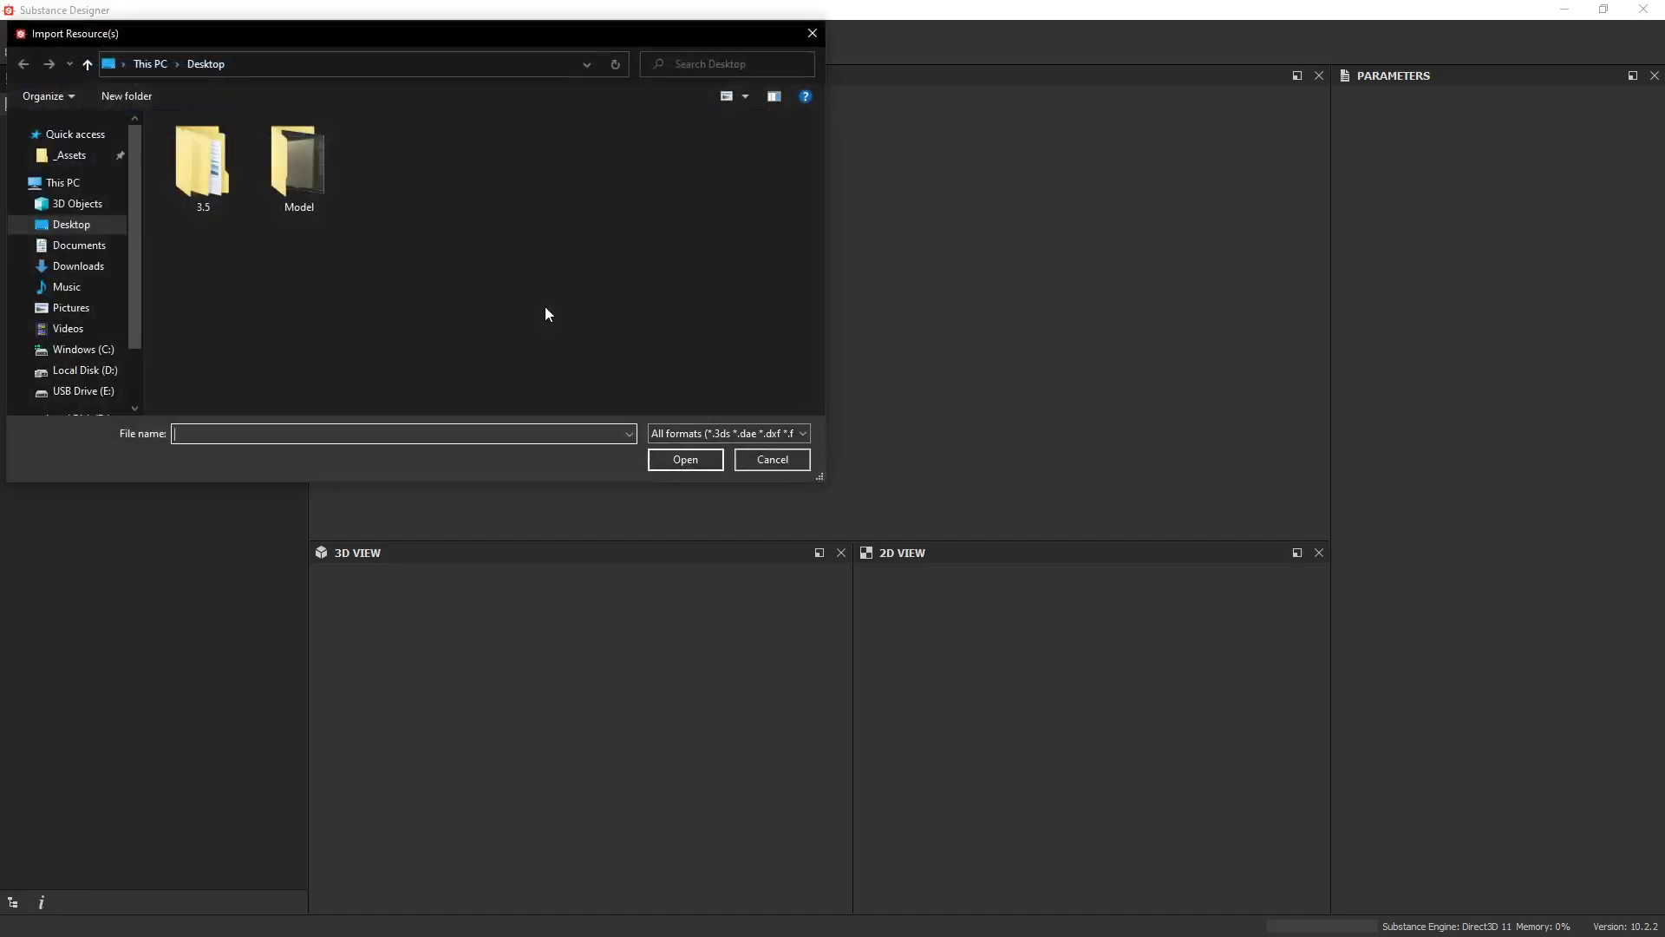
left_click_drag(528, 35, 722, 219)
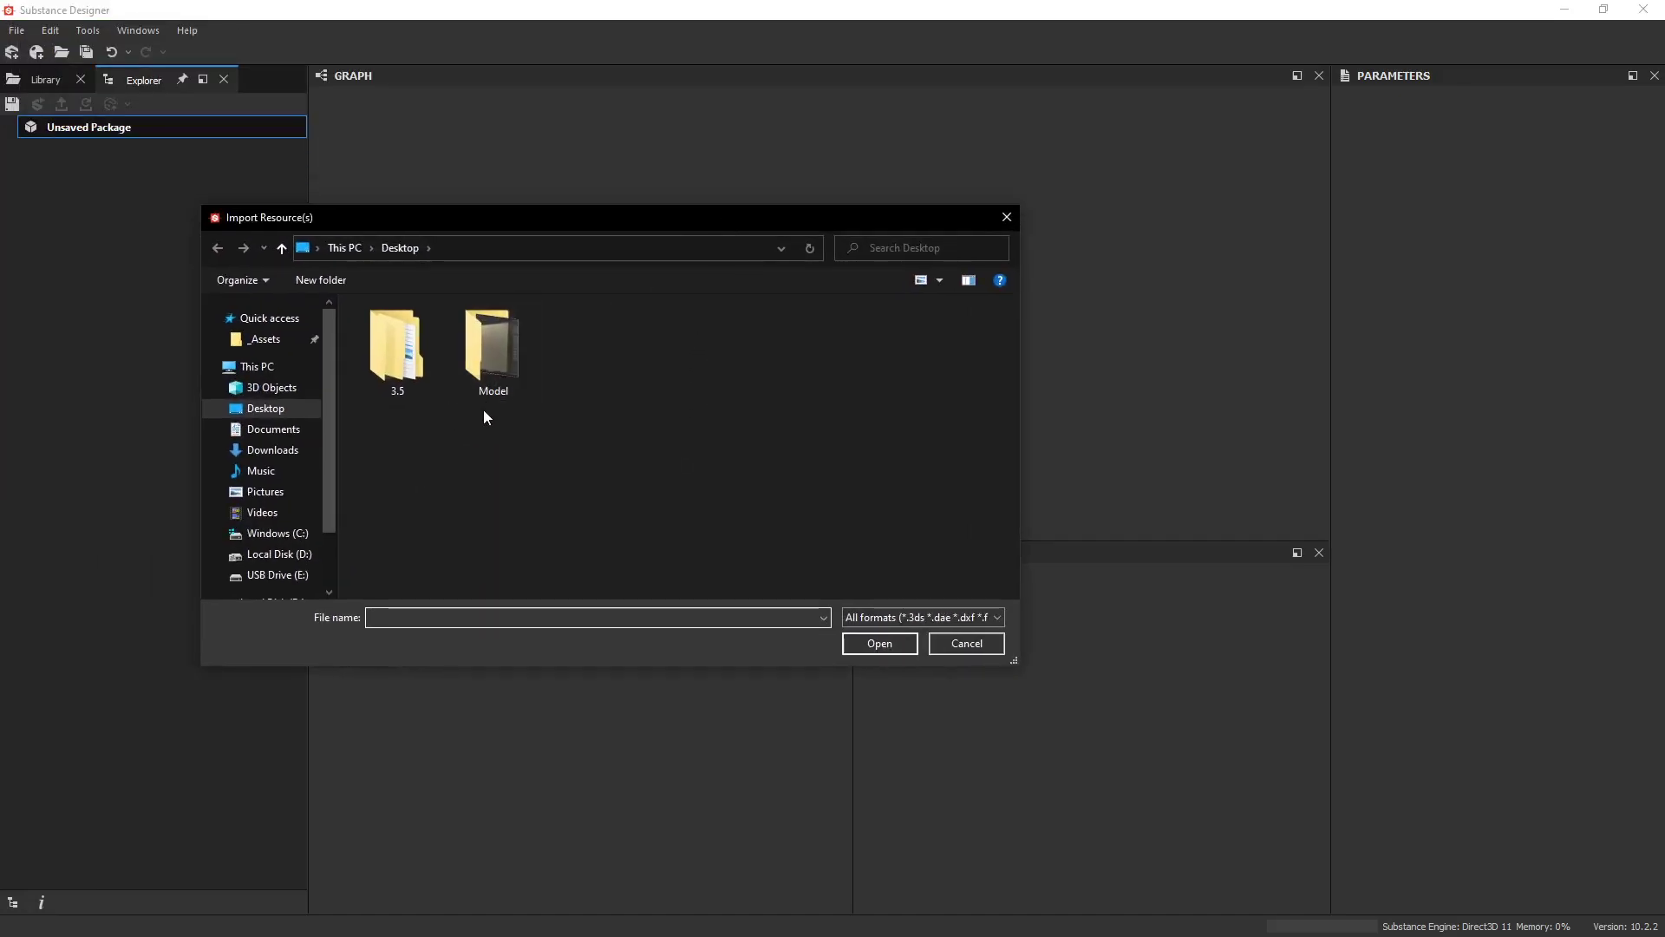
double_click(487, 382)
double_click(378, 330)
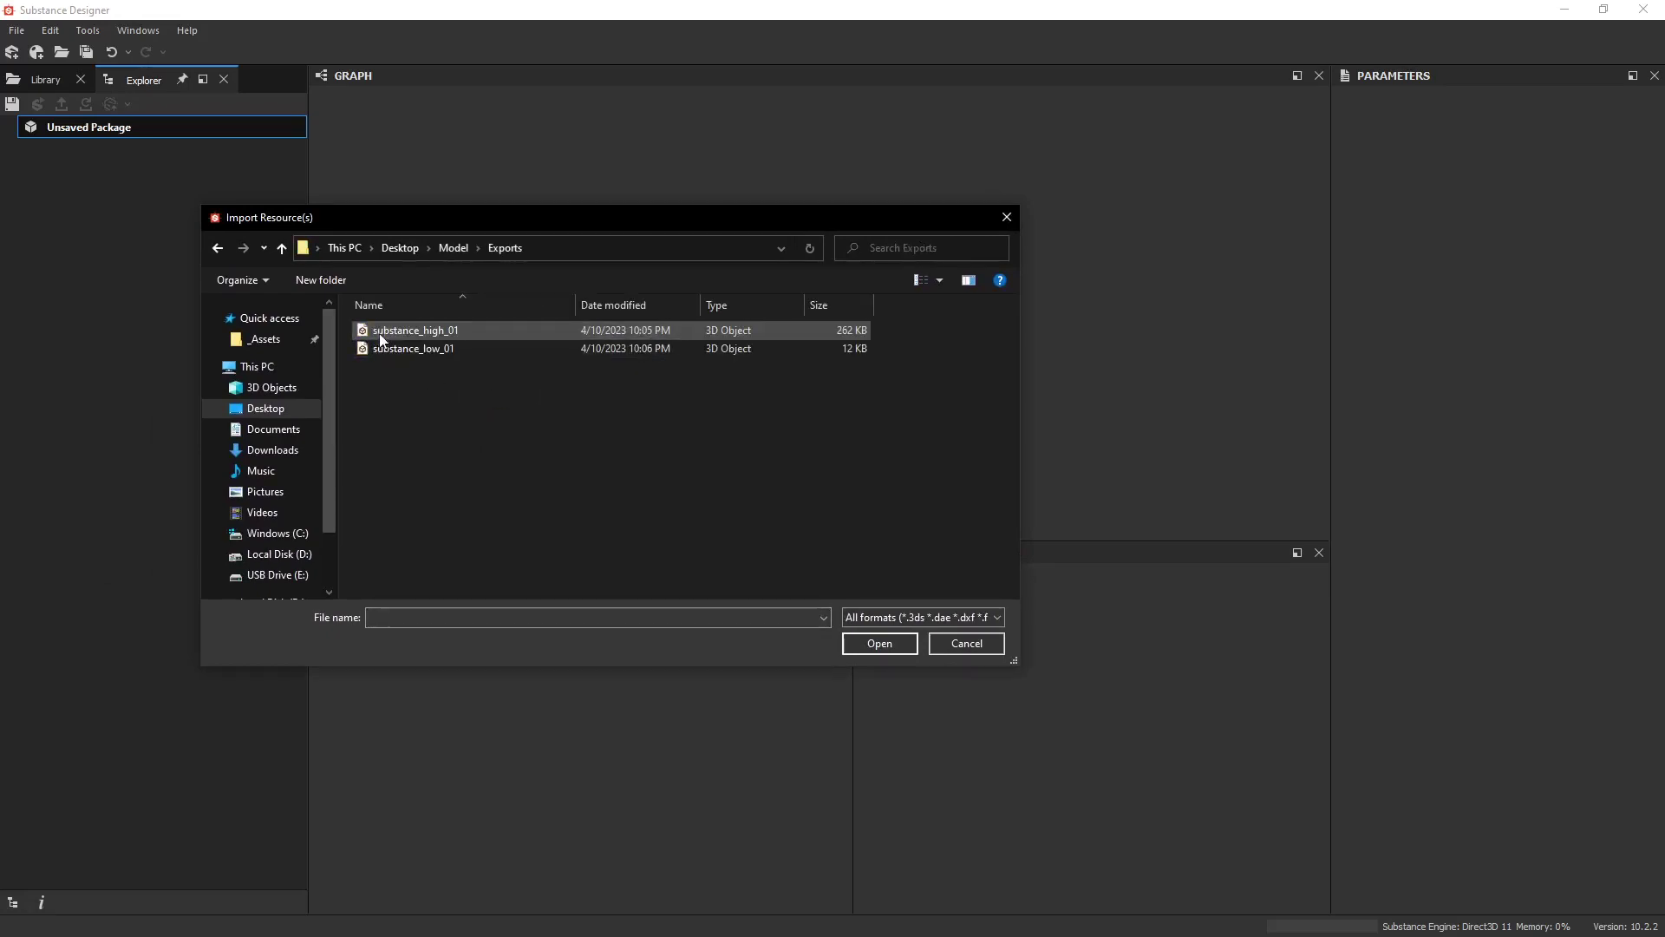
left_click(441, 349)
Link substance_low_01 into the package and open its Bake model information setup
double_click(435, 350)
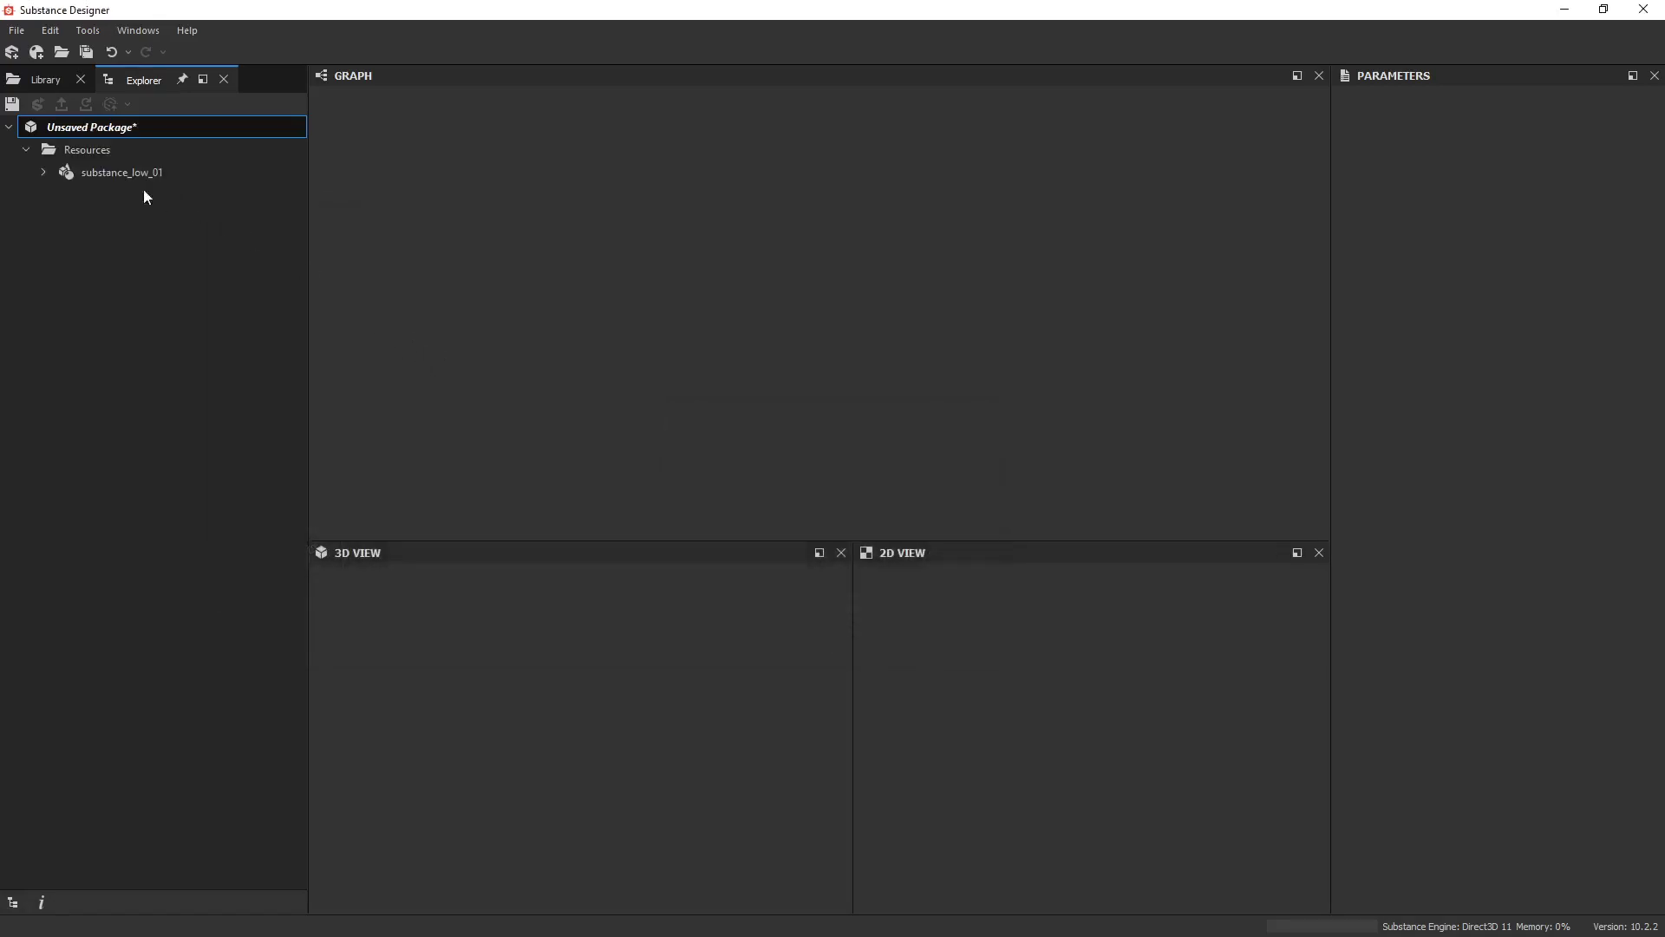
left_click(104, 174)
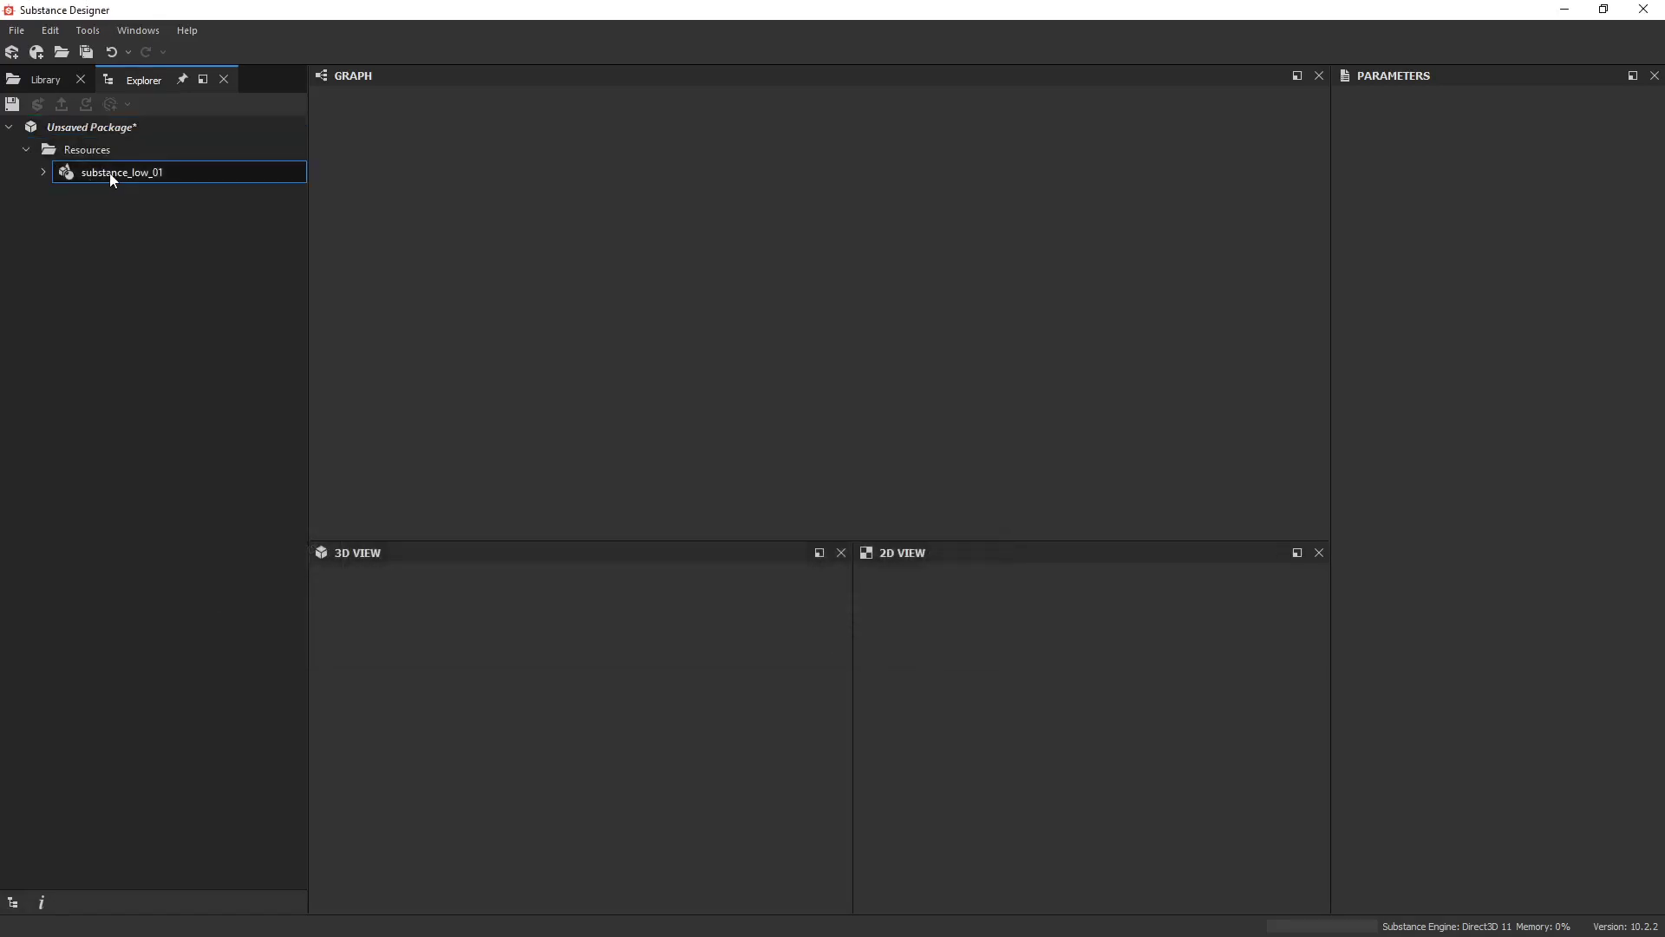
right_click(154, 175)
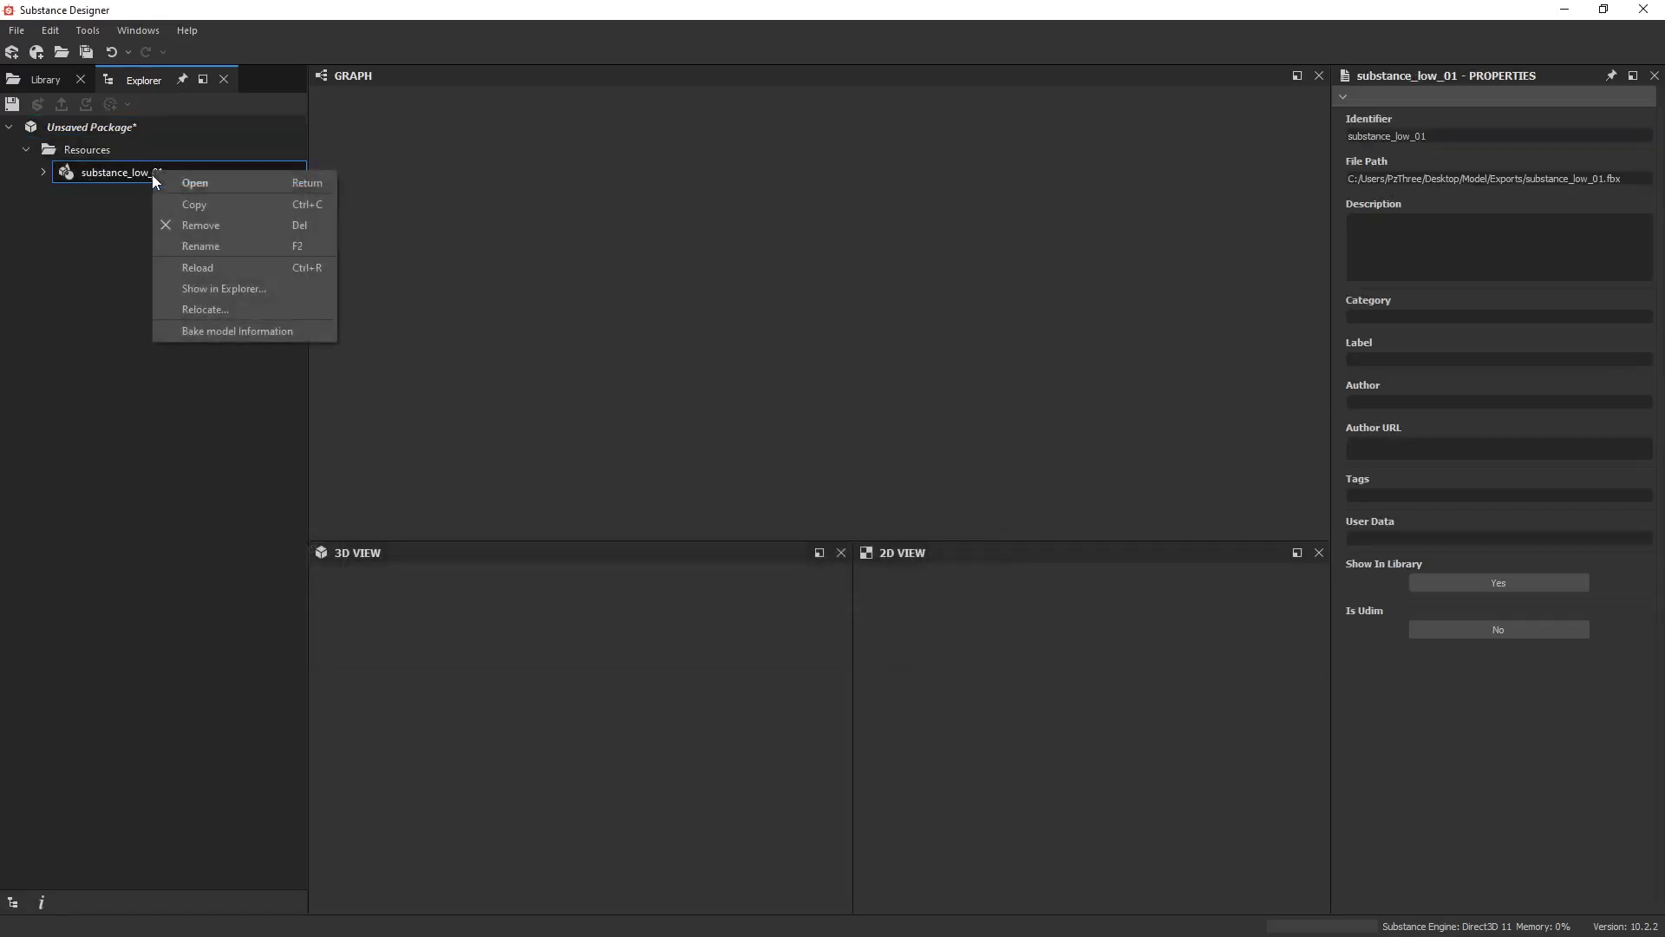
left_click(214, 334)
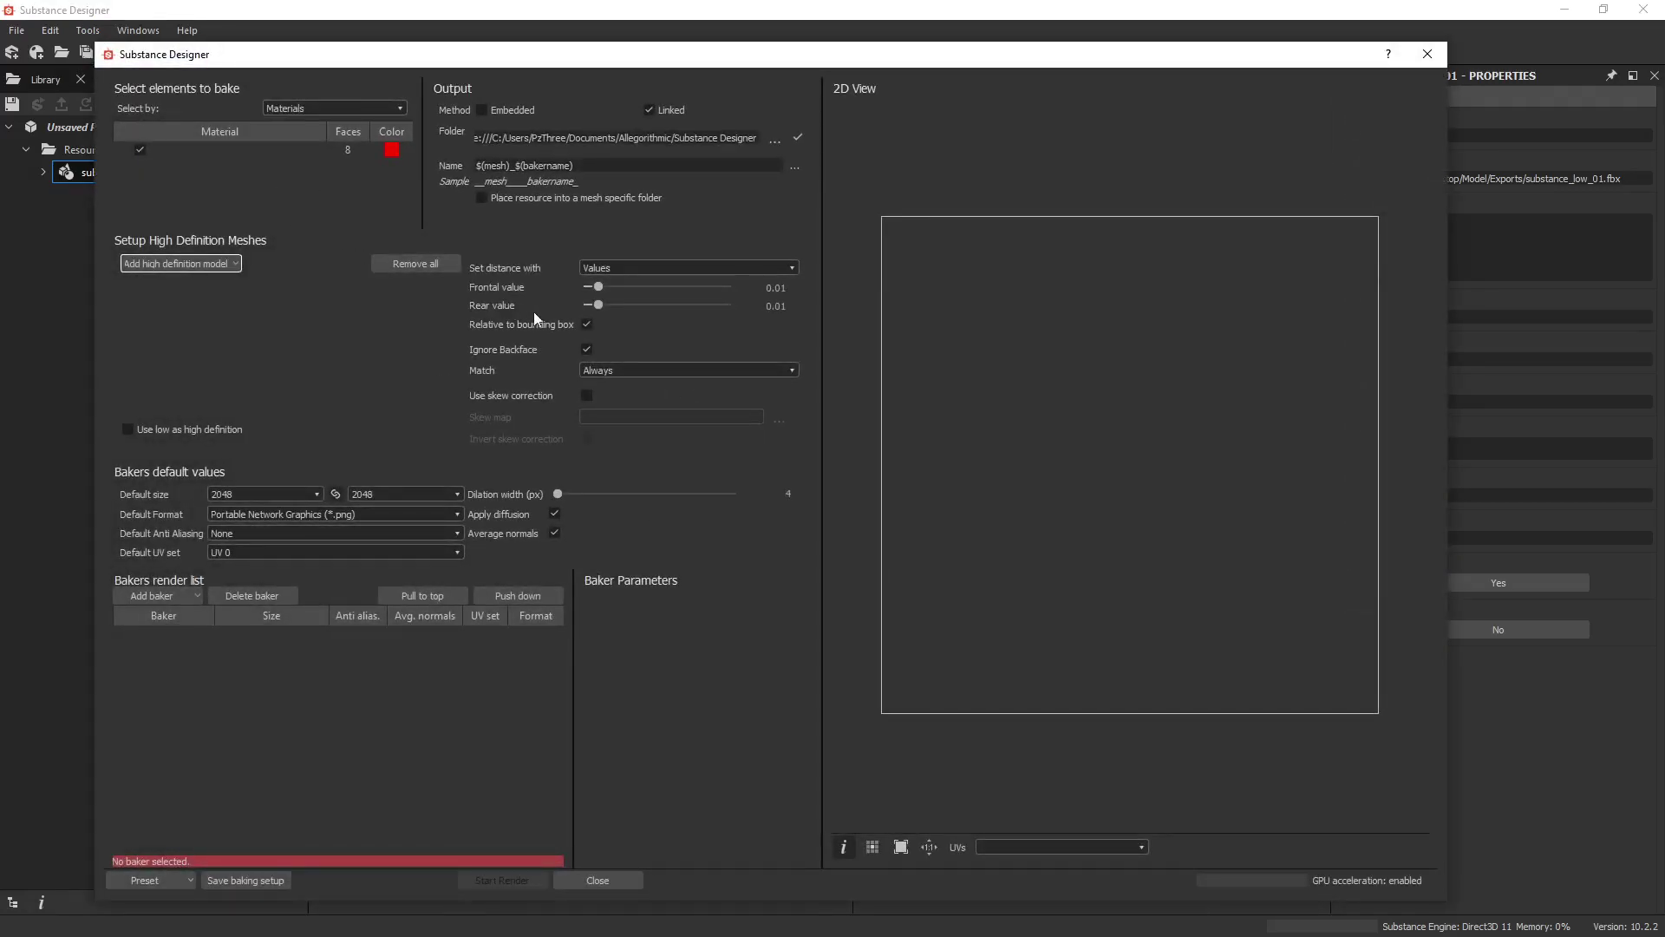
Add substance_high_01.fbx from files as the high-definition mesh
left_click(199, 267)
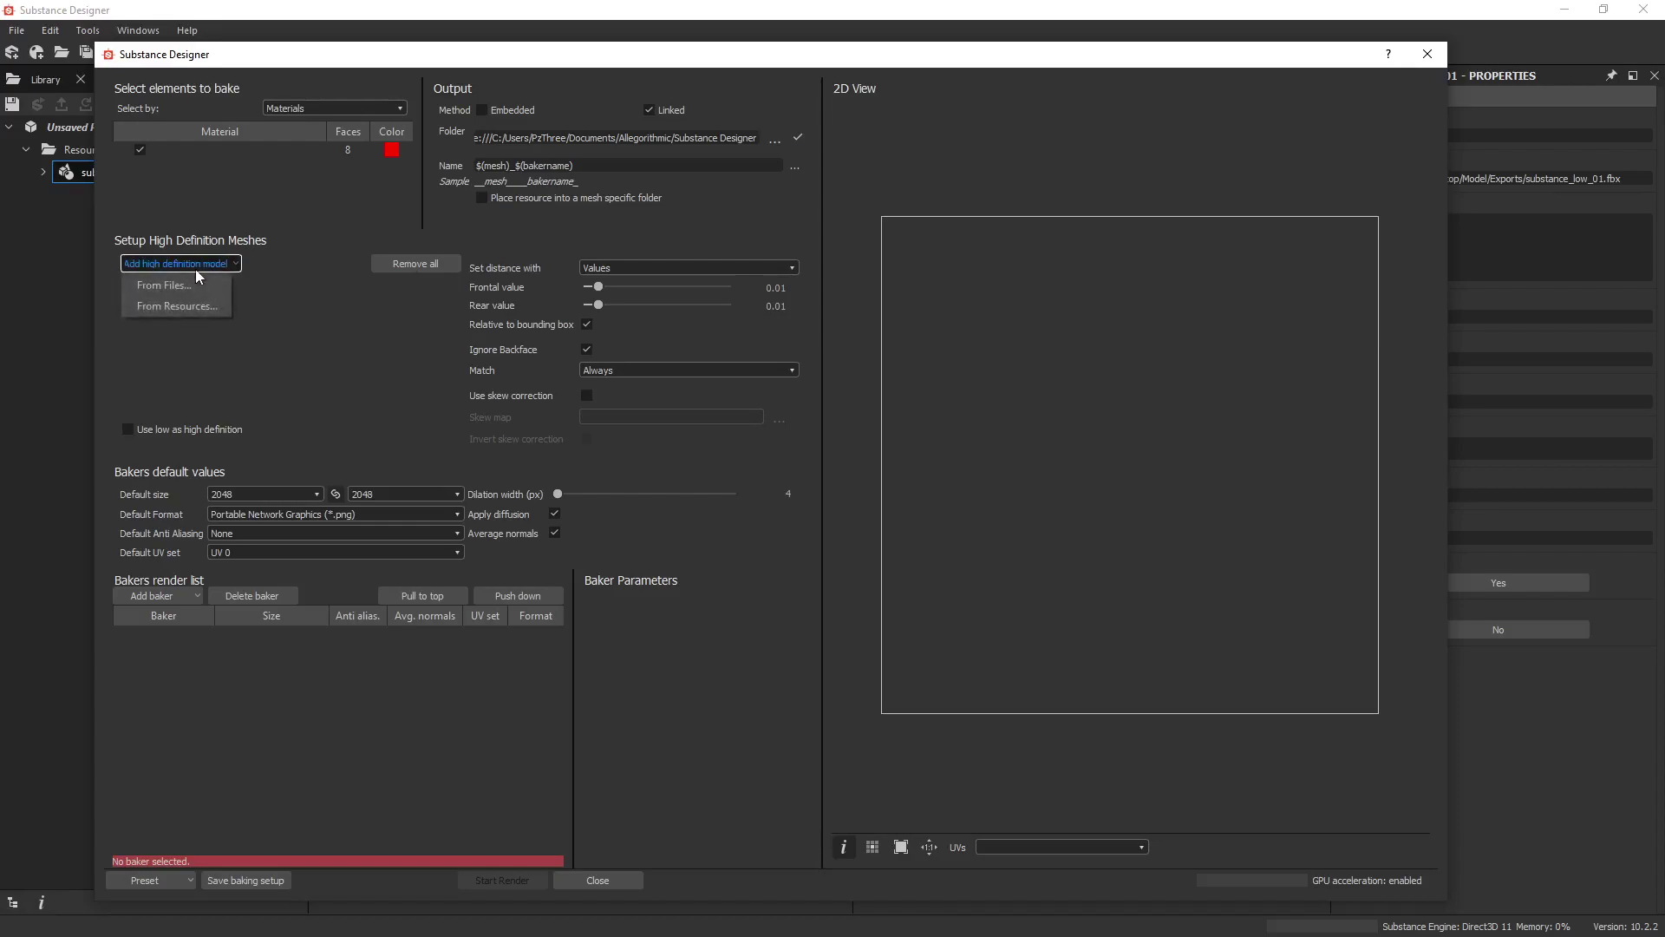
left_click(196, 284)
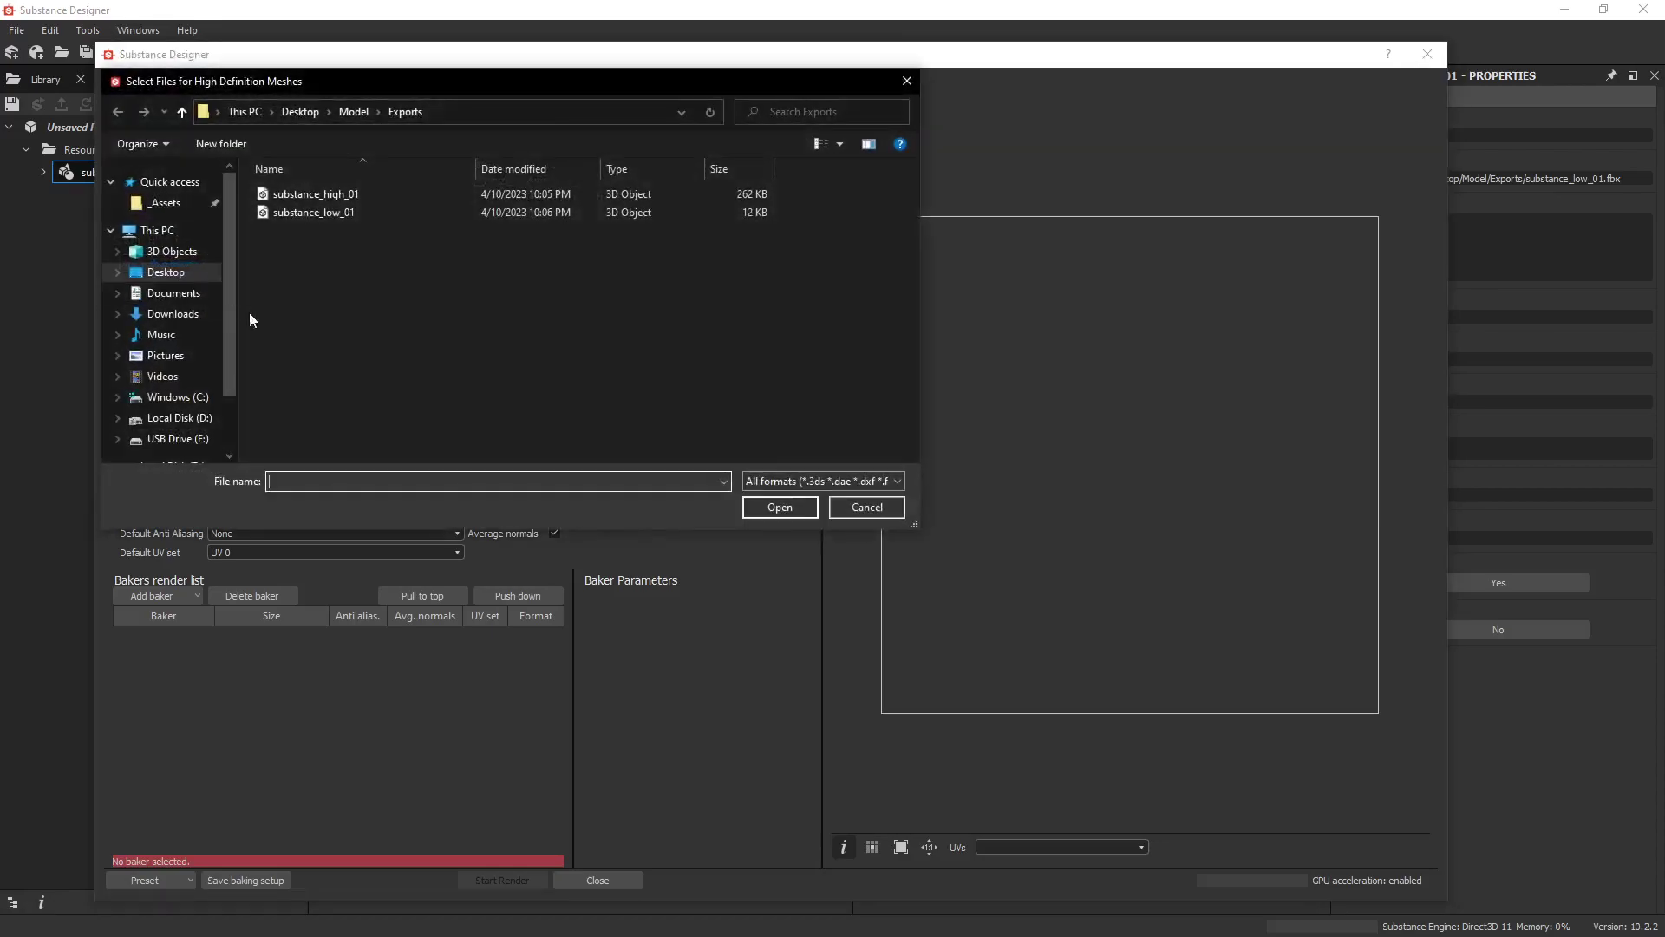
left_click(344, 195)
double_click(344, 197)
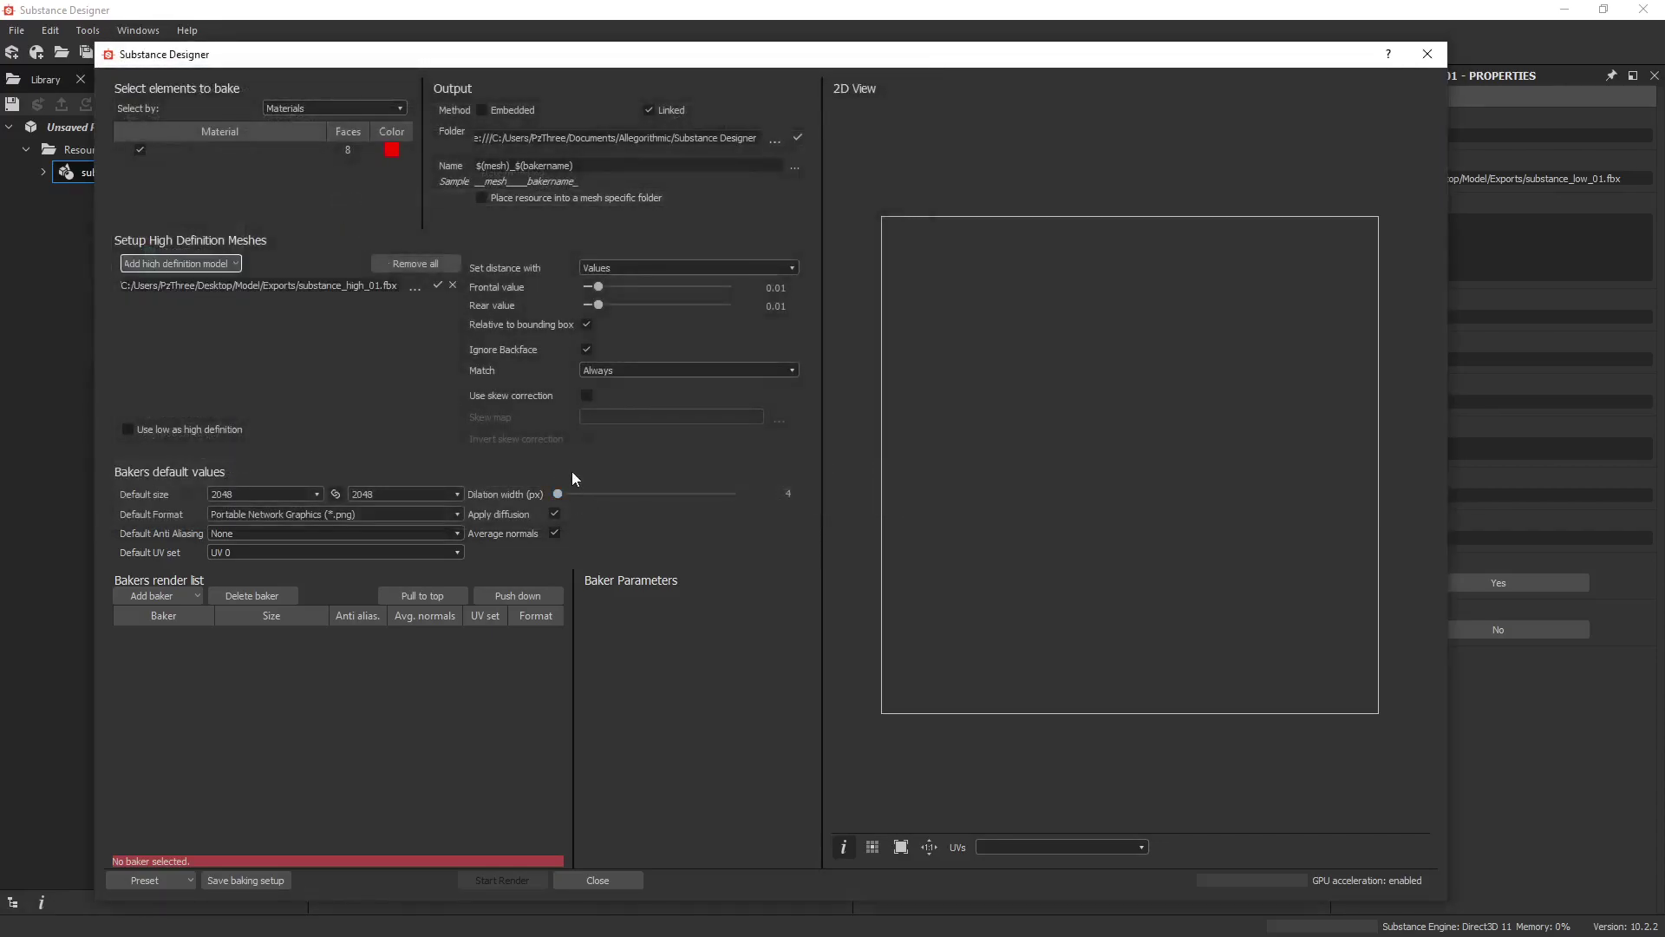
Switch Set distance with to Cage Path, then back to Values
left_click(605, 270)
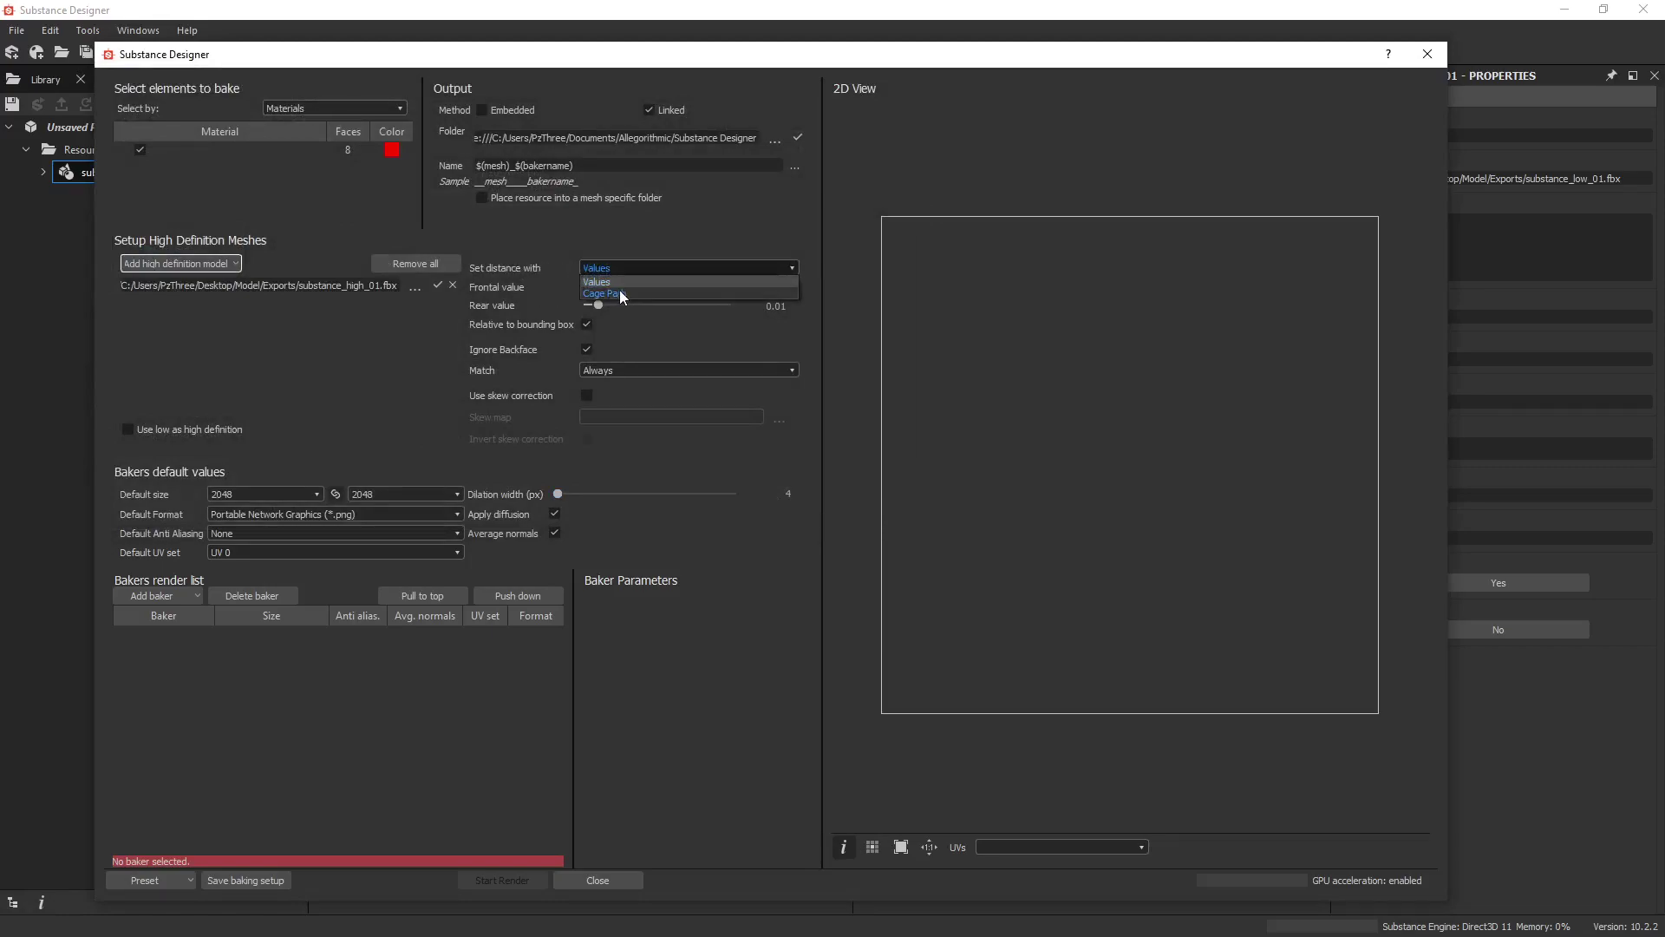
left_click(621, 294)
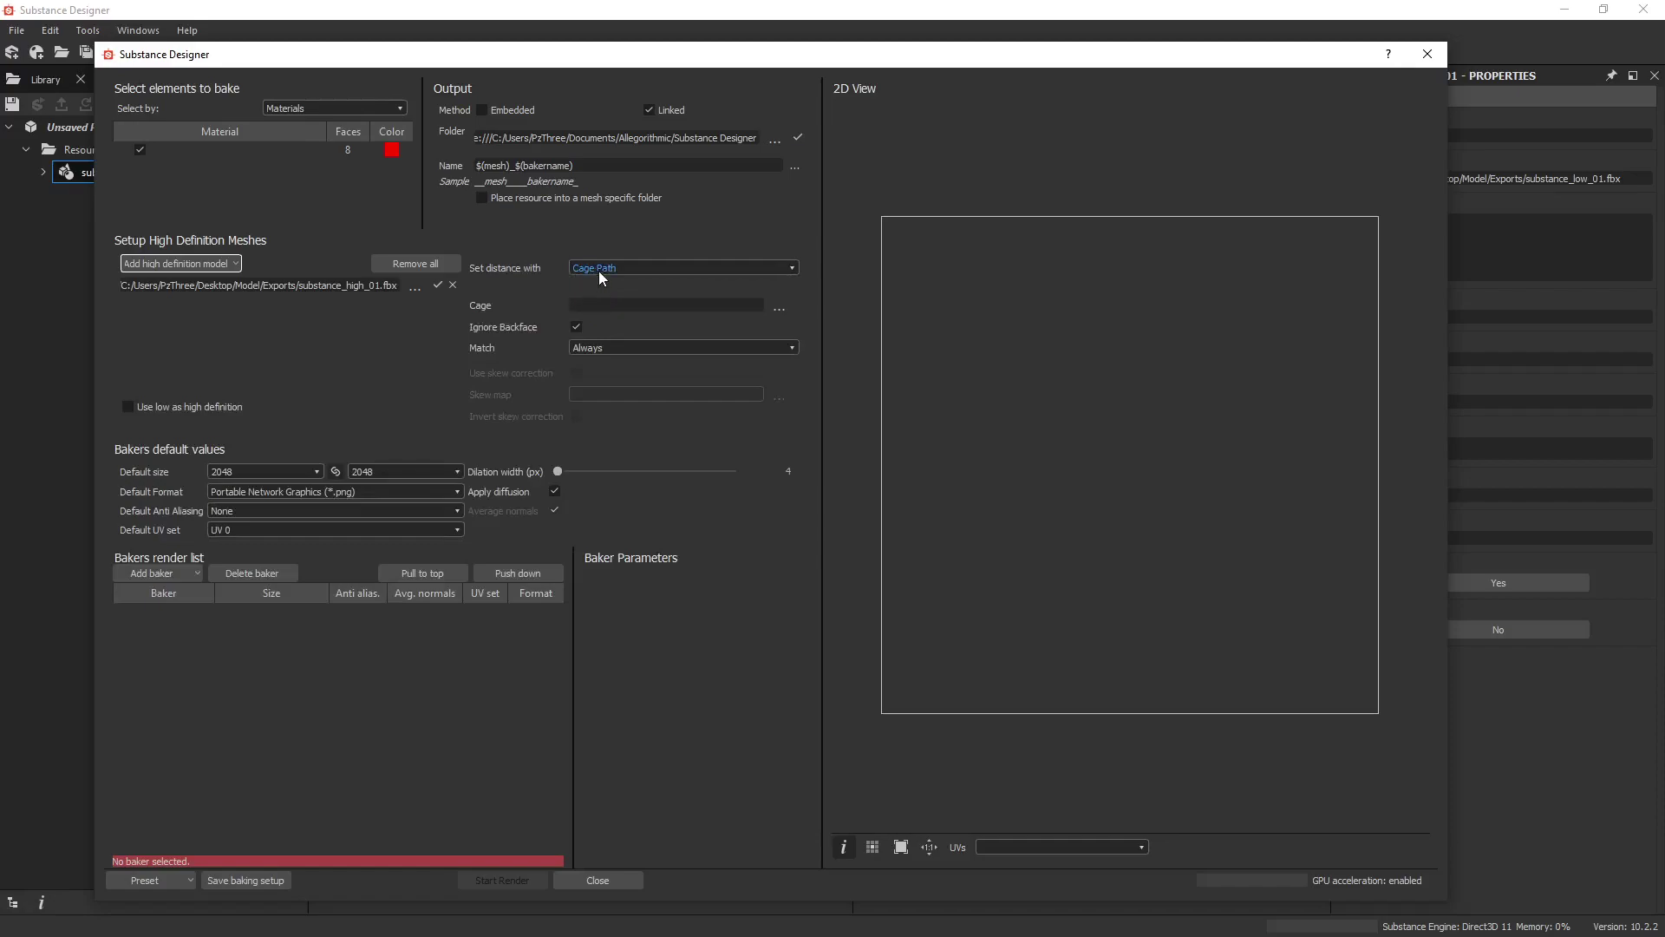
left_click(601, 270)
left_click(604, 282)
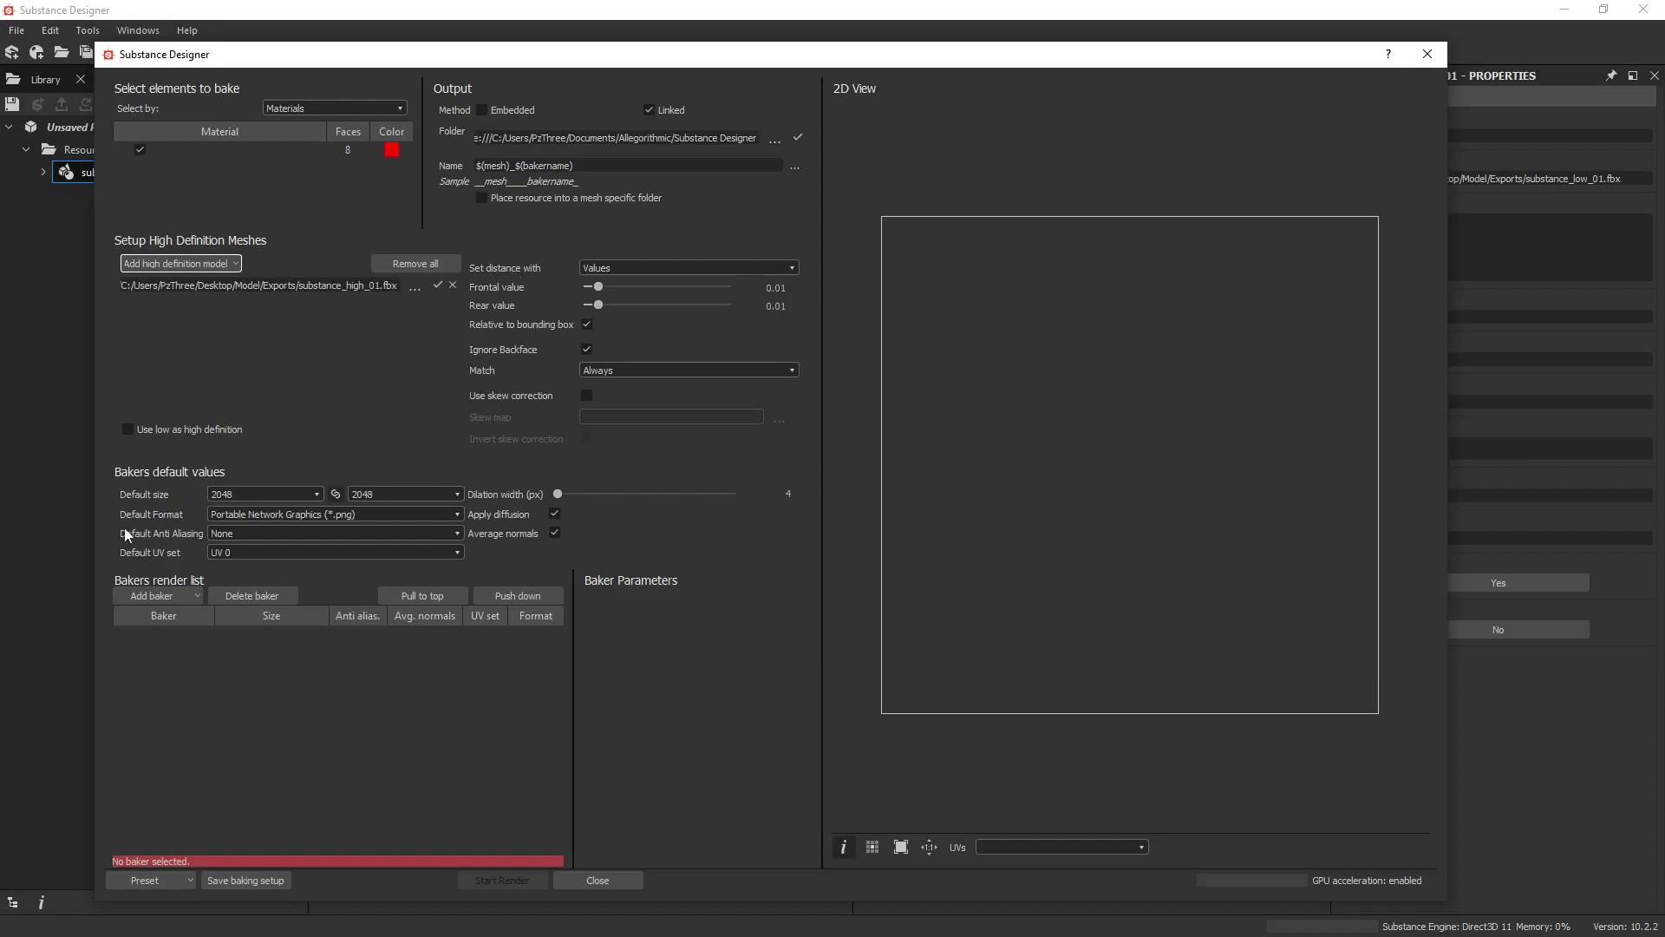
Add Normal Map, Curvature Map and Ambient Occlusion from Mesh bakers
left_click(169, 598)
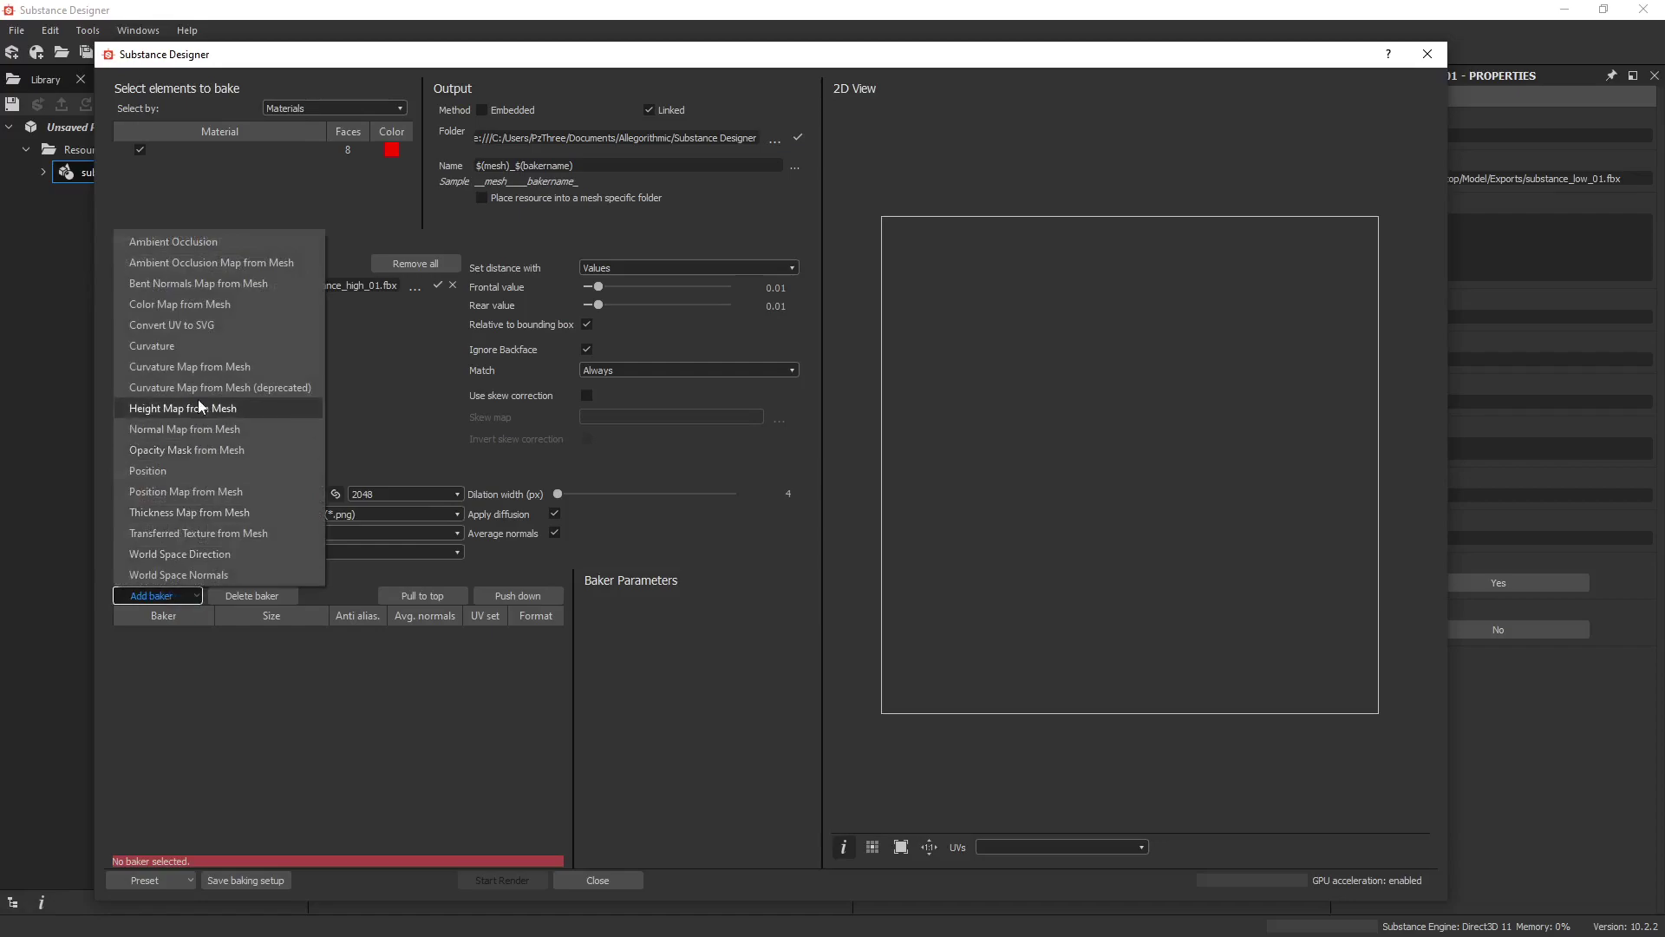
left_click(236, 430)
left_click(155, 593)
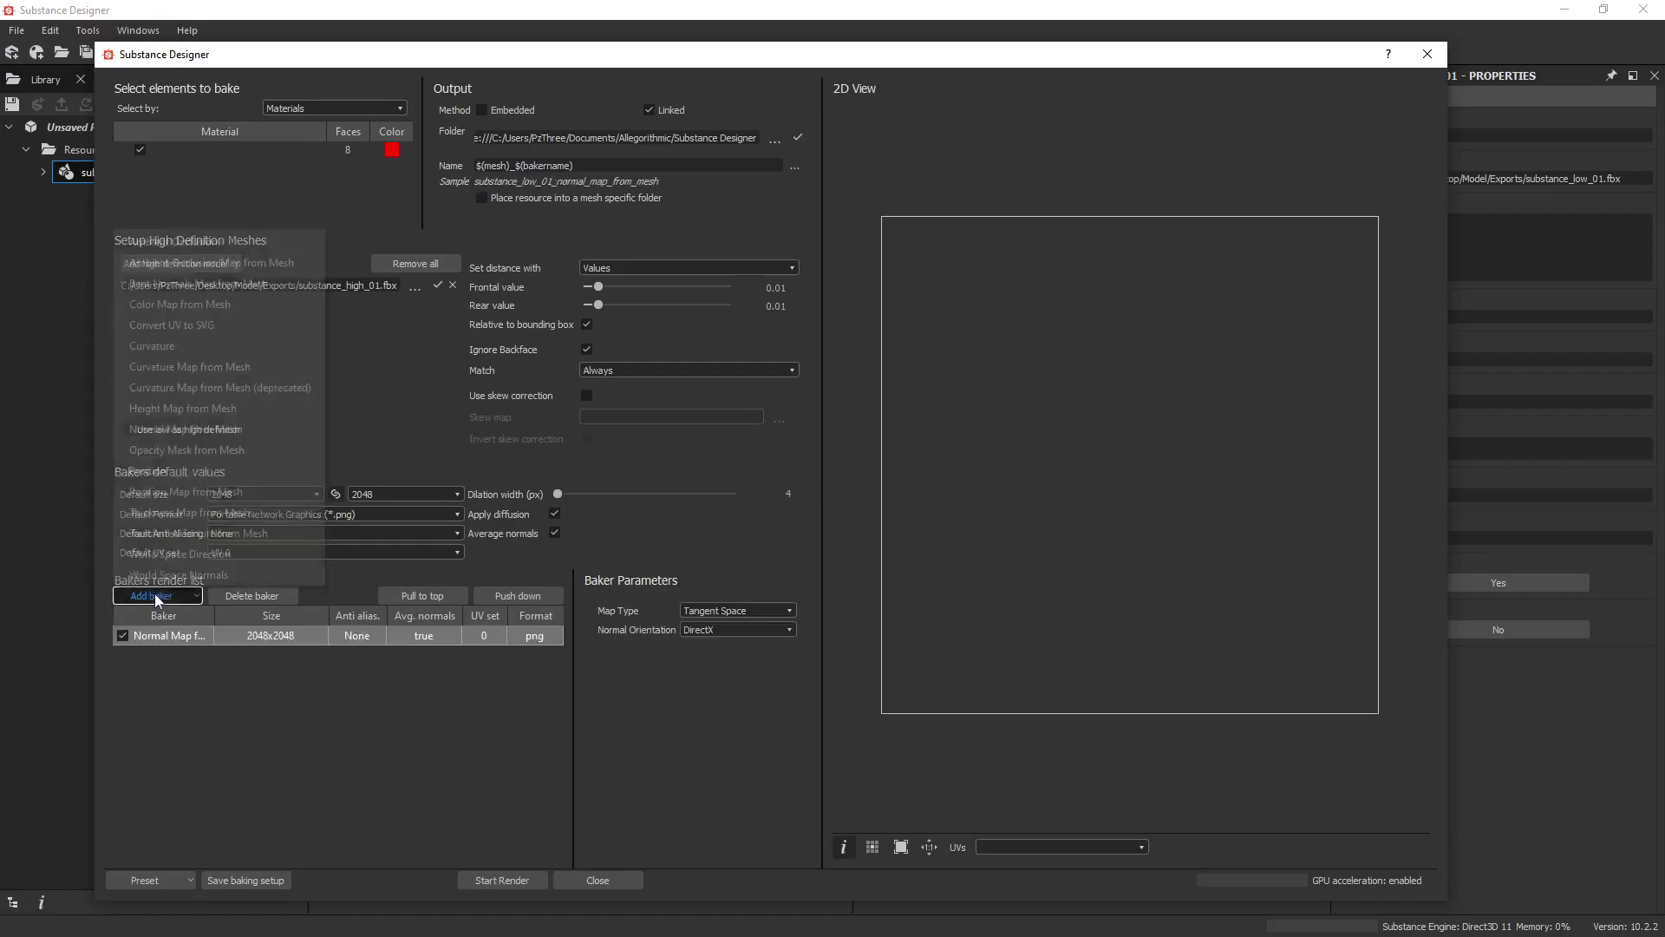
left_click(231, 366)
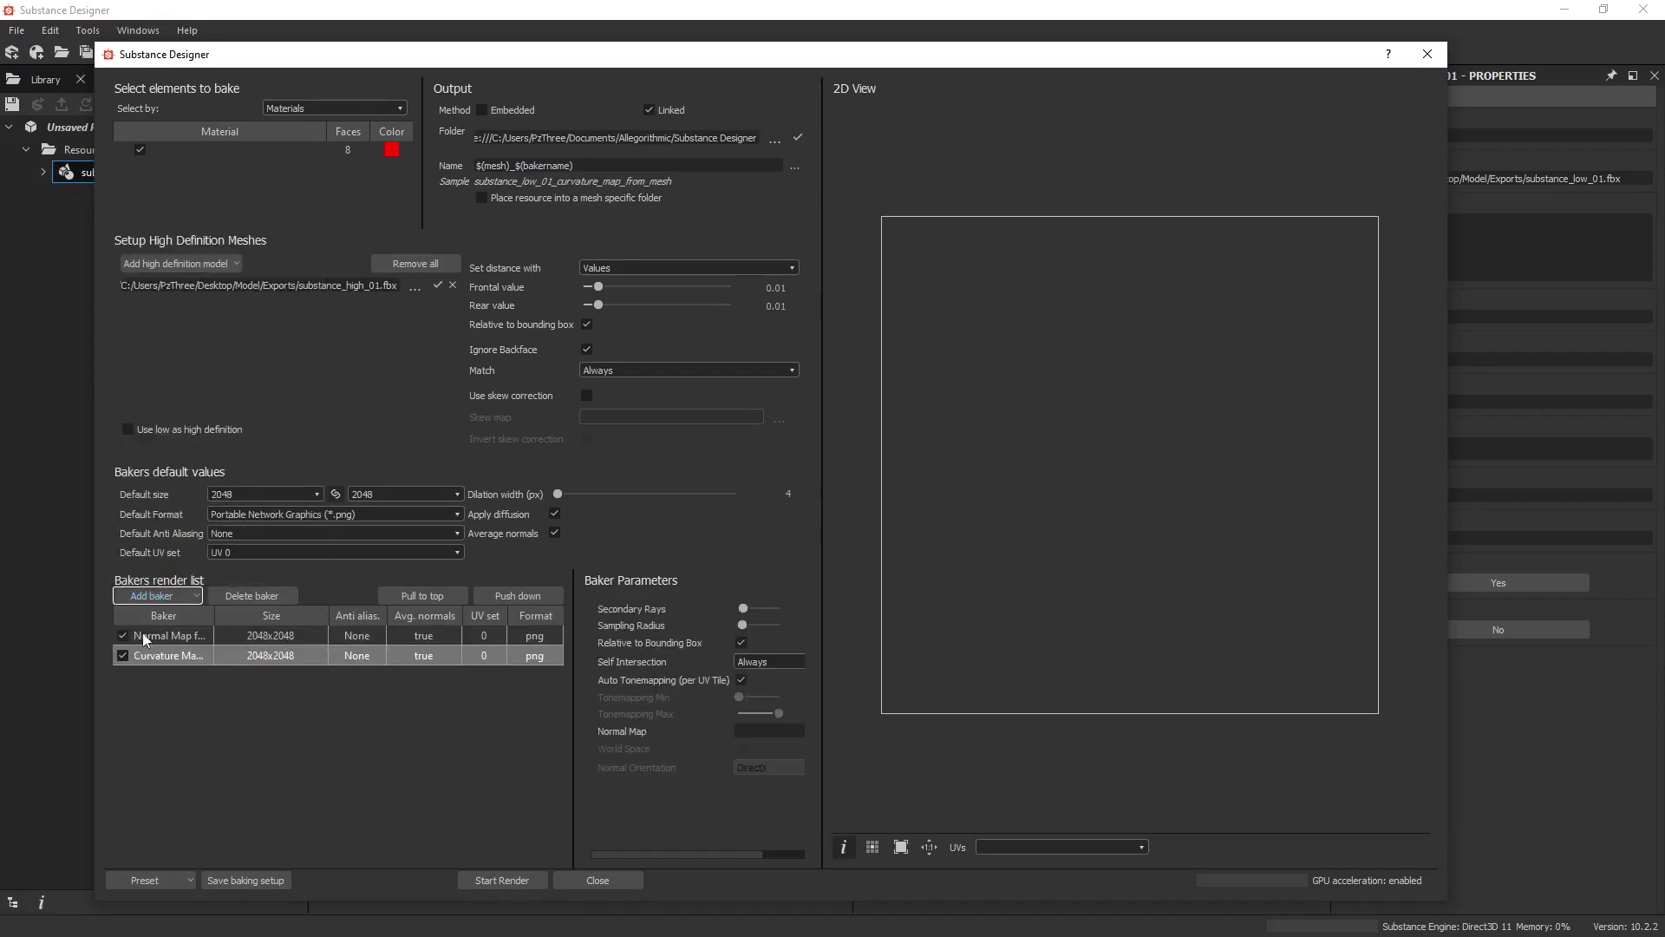
left_click(153, 595)
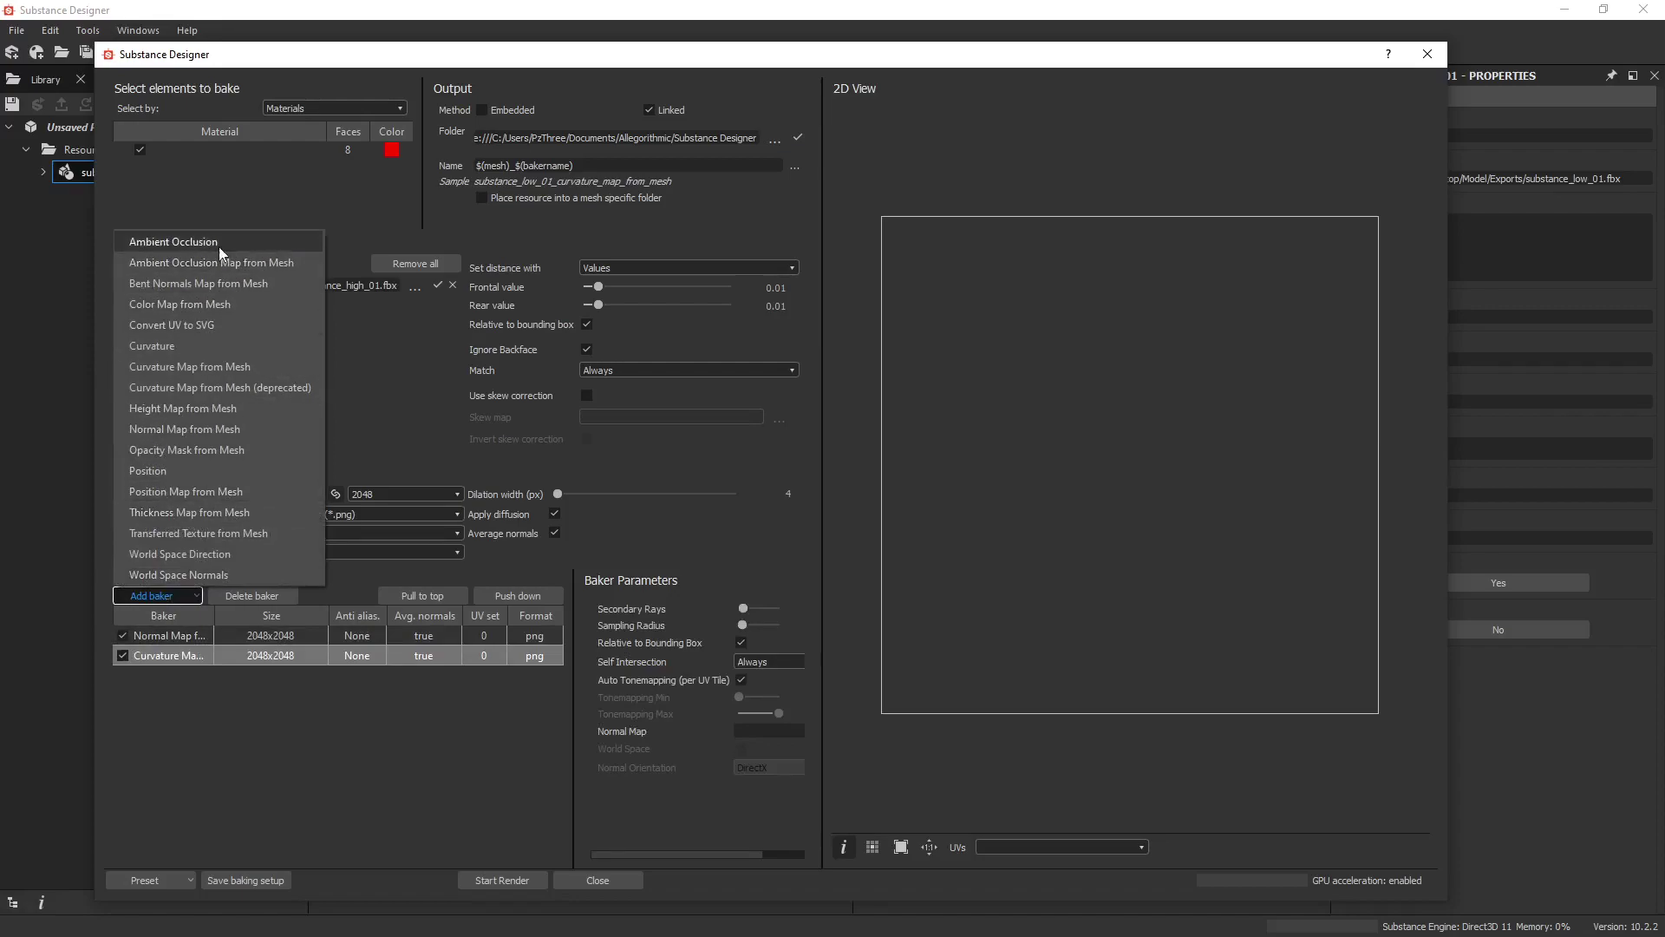
left_click(234, 262)
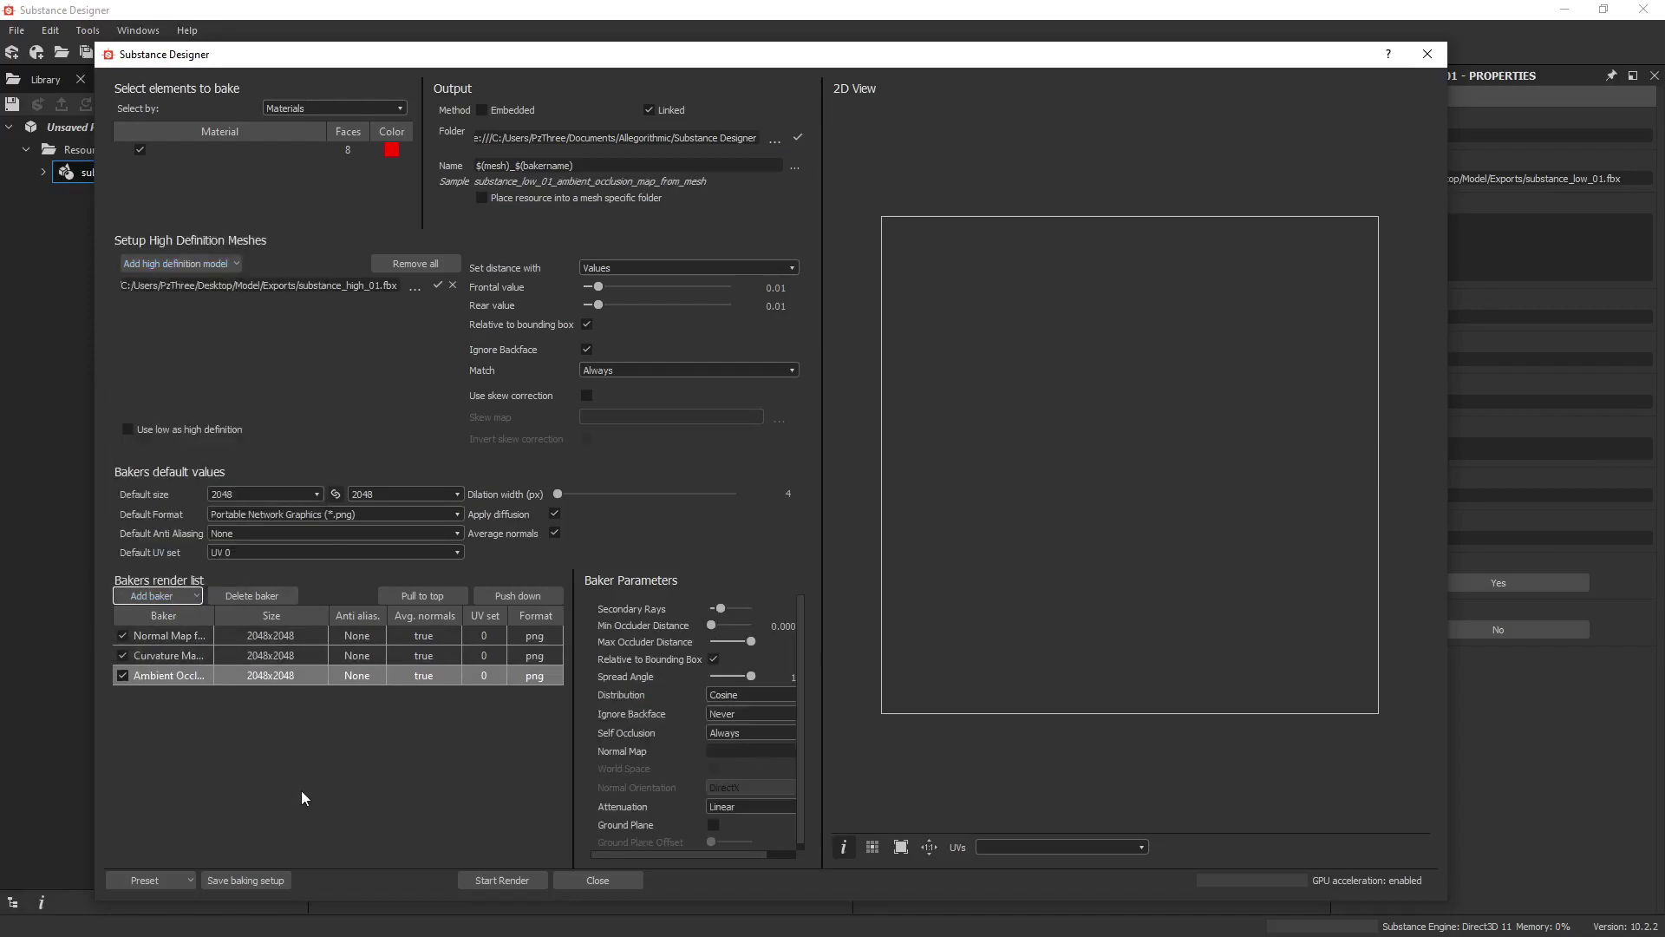
Set Default size to 1024 and Default Anti Aliasing to Subsampling 2x2
left_click(280, 639)
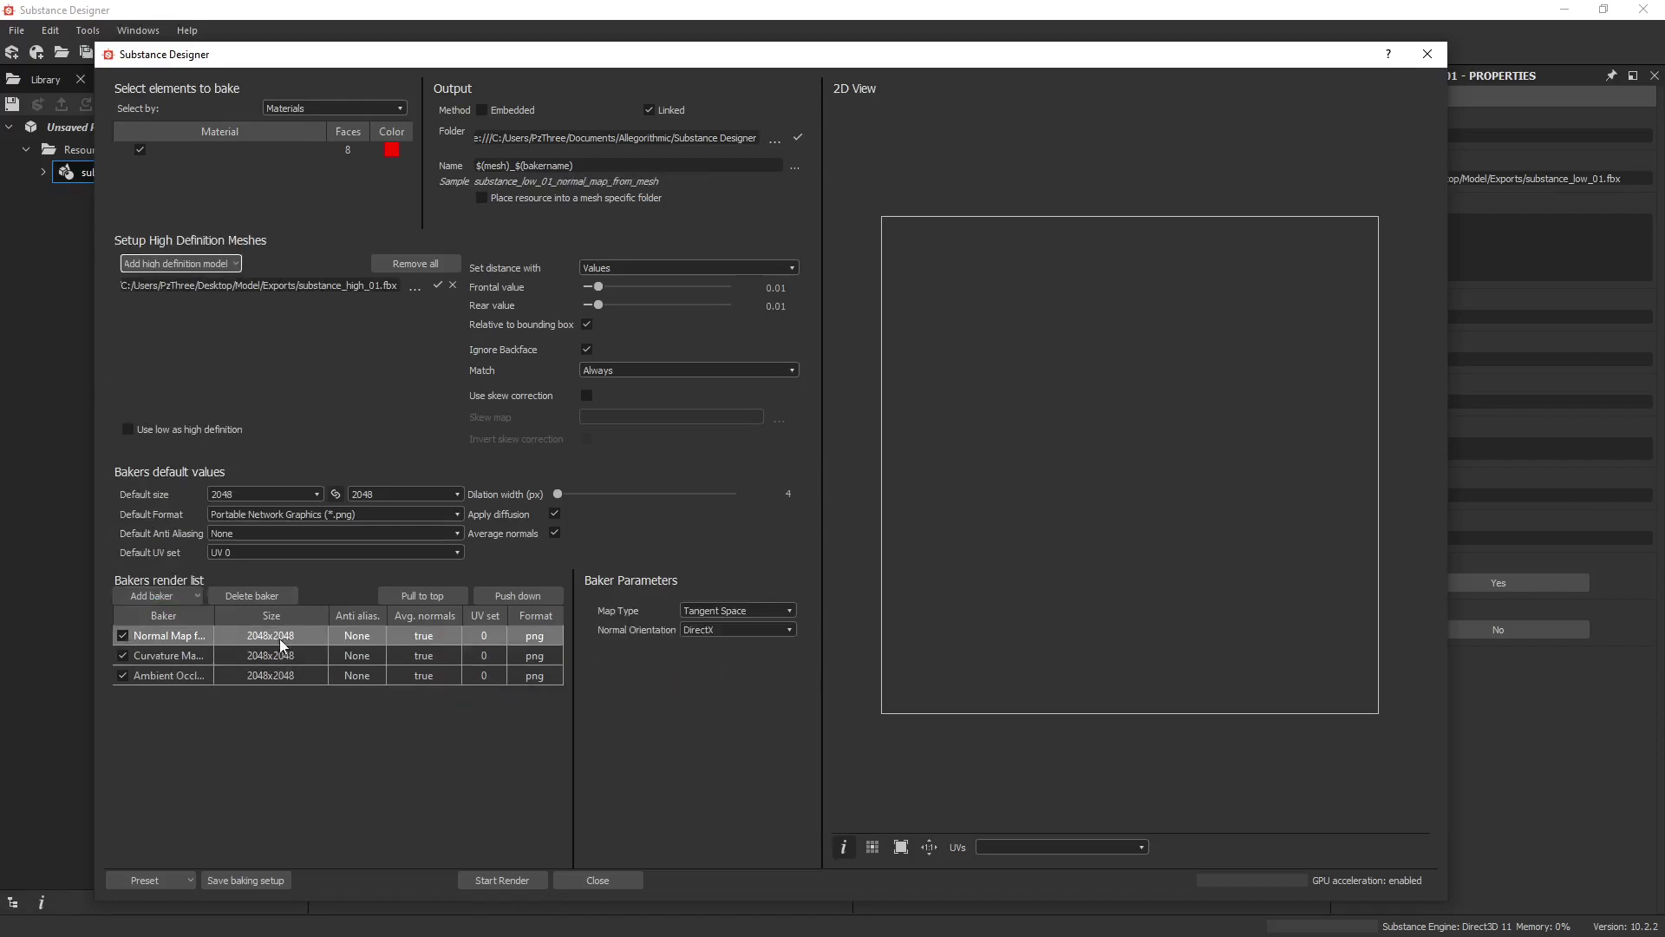
left_click(251, 499)
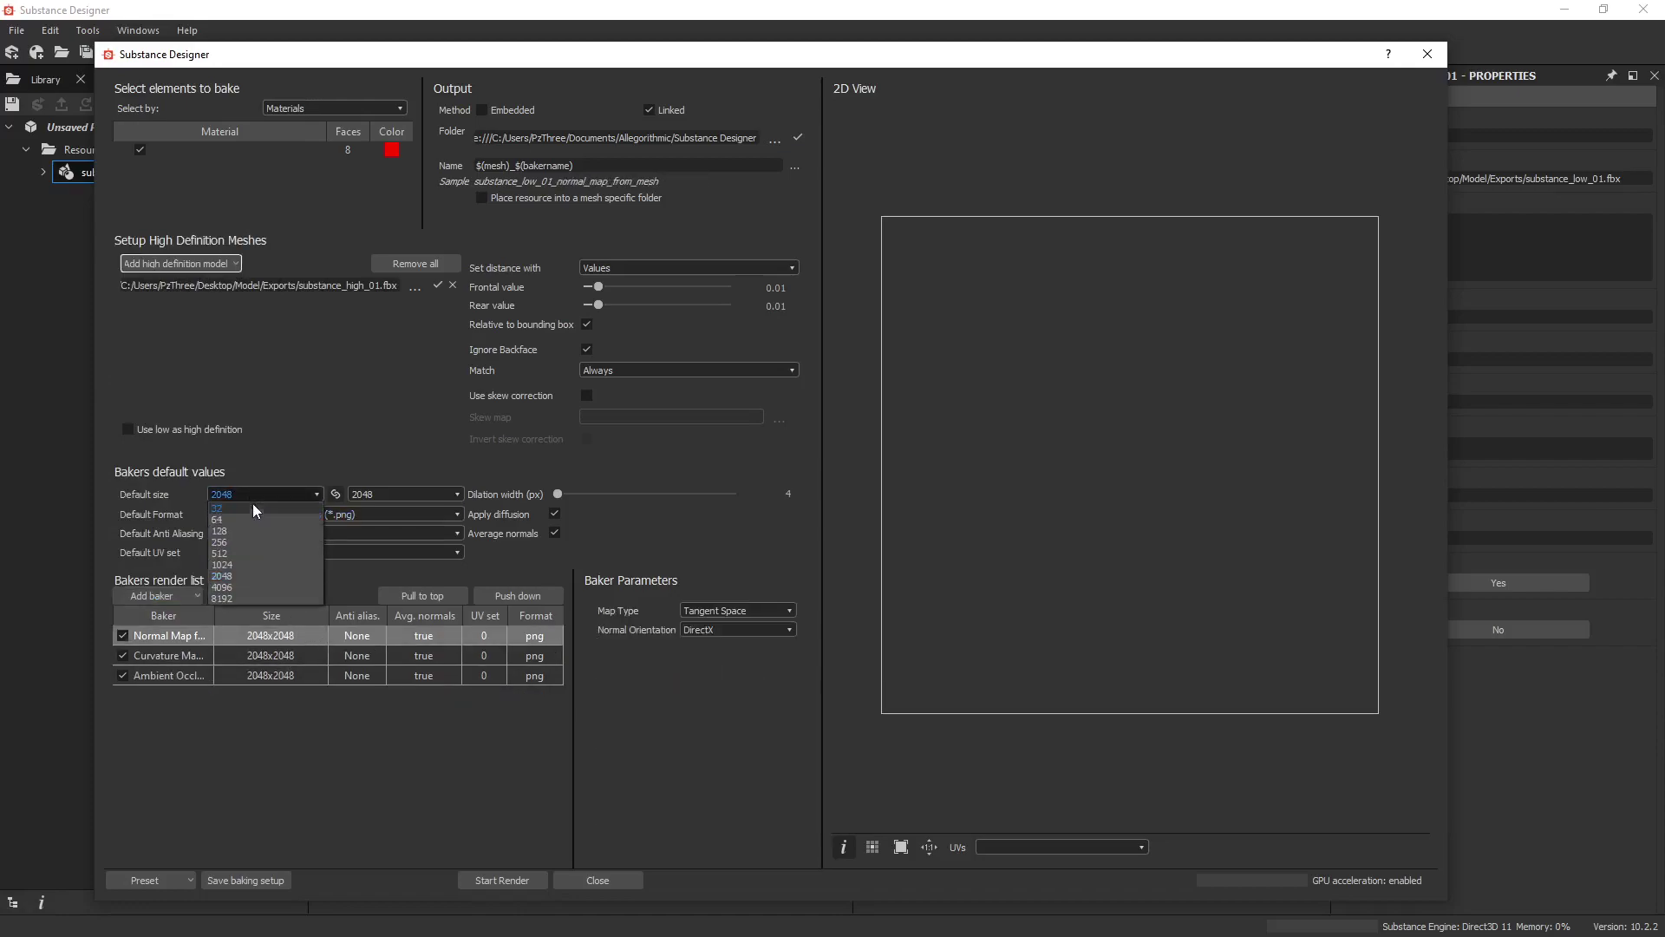
left_click(253, 565)
left_click(275, 657)
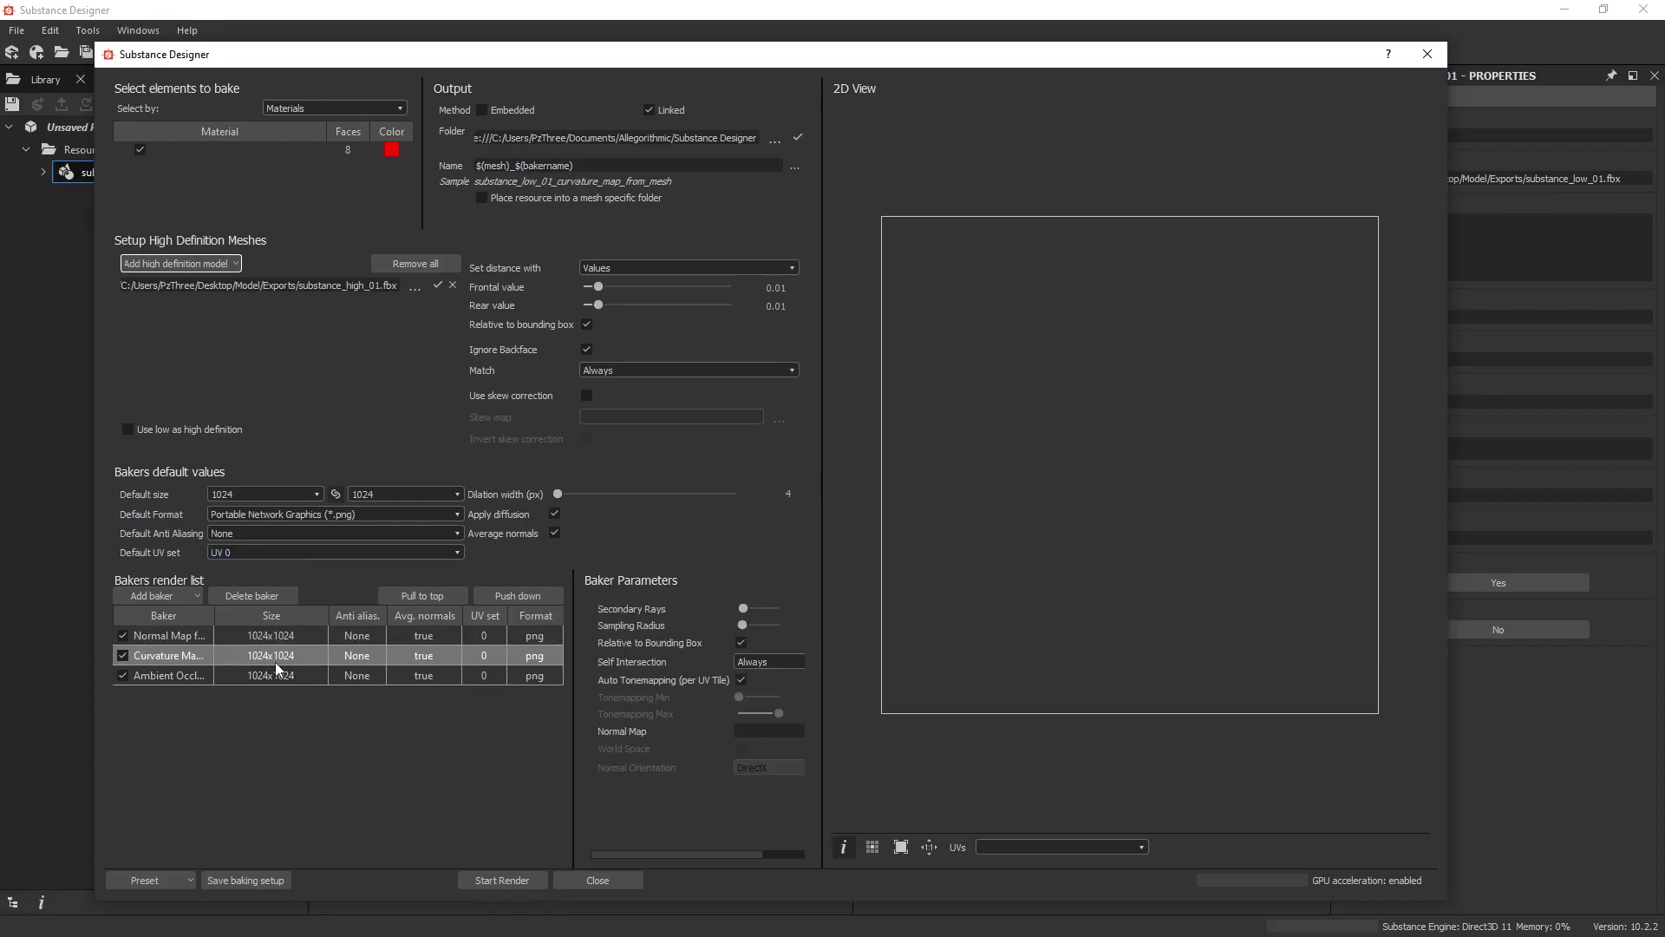
left_click(267, 534)
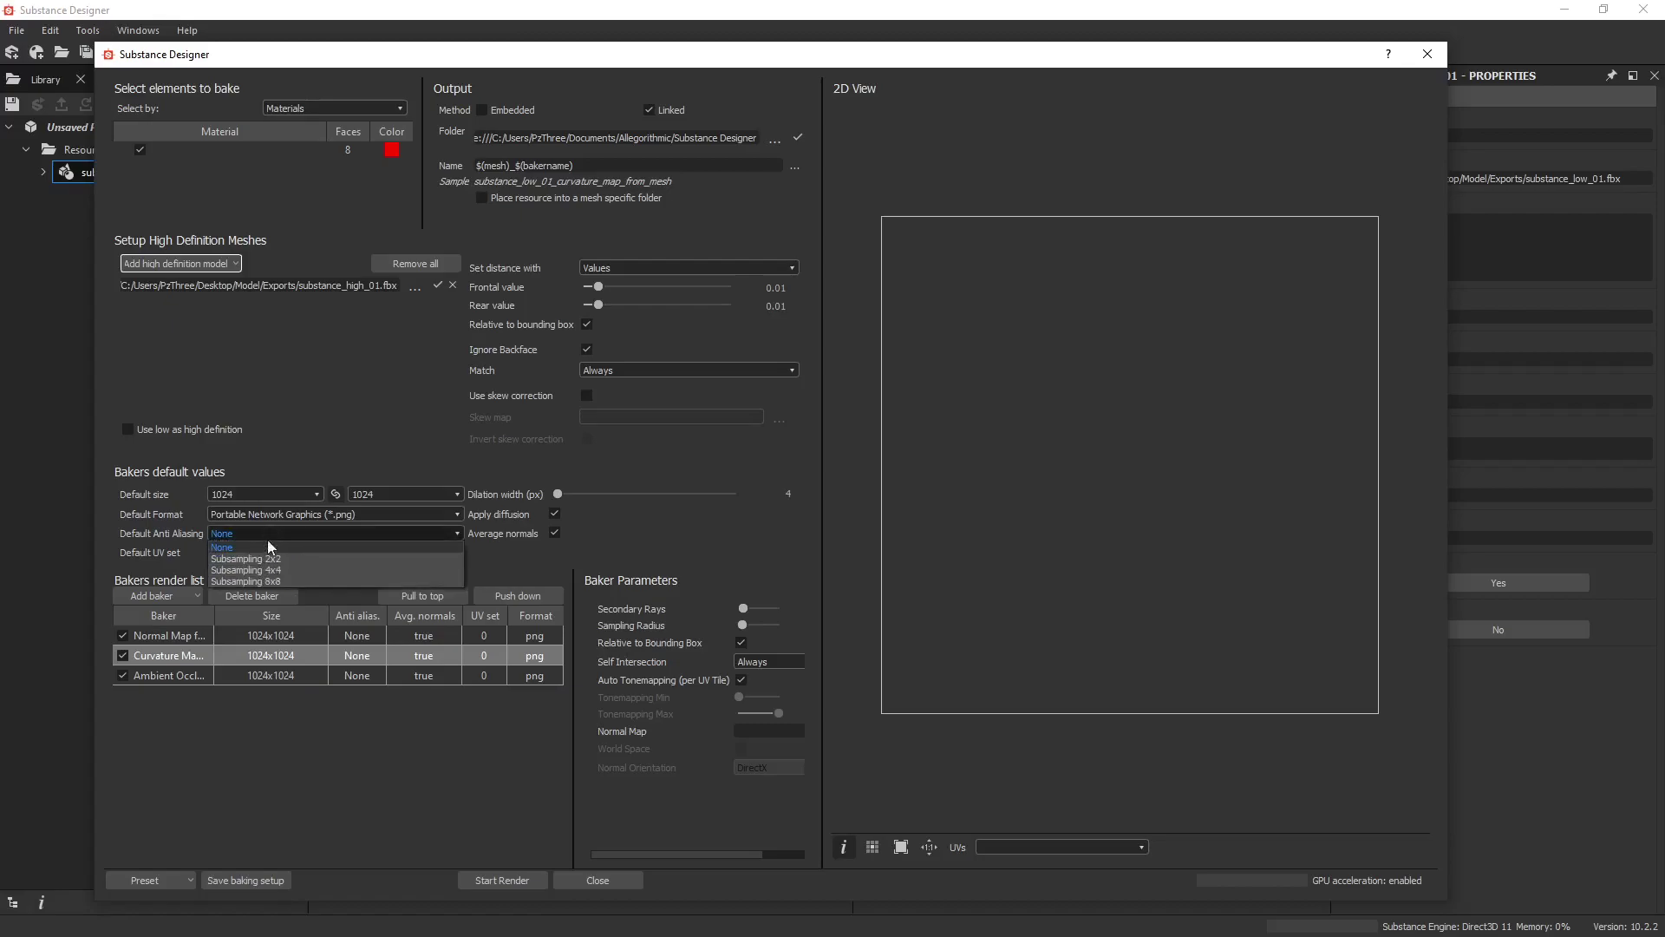
left_click(293, 559)
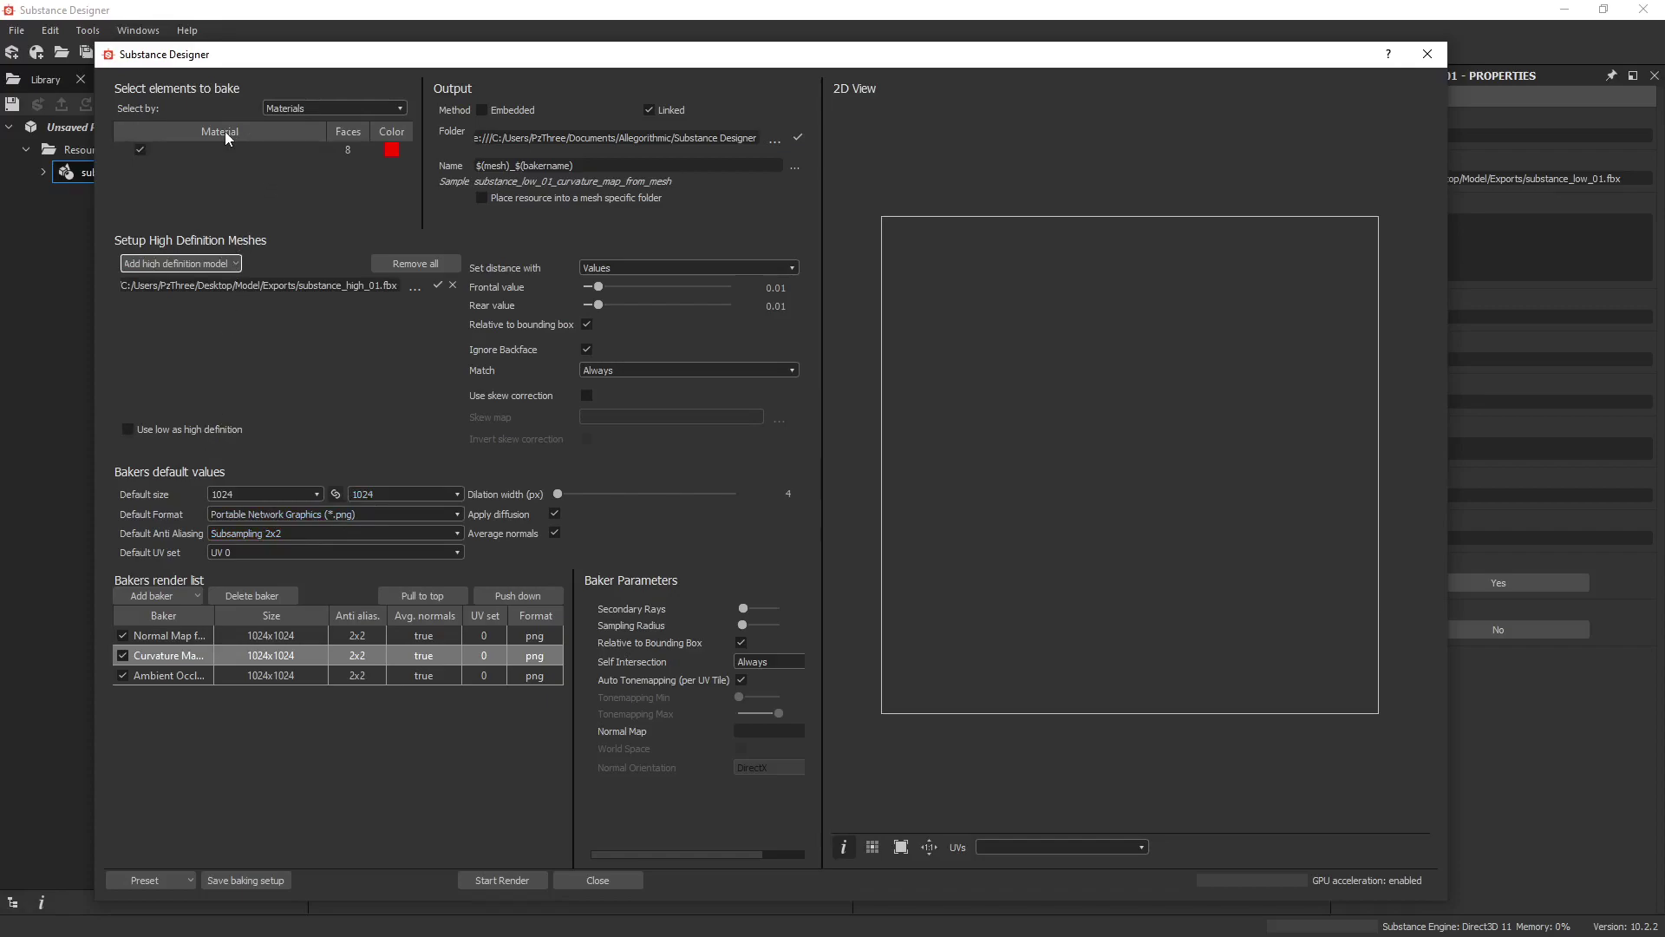
Raise the frontal and rear bake distances to 0.017 and review the mesh matching options
left_click(604, 288)
left_click(609, 306)
left_click(601, 369)
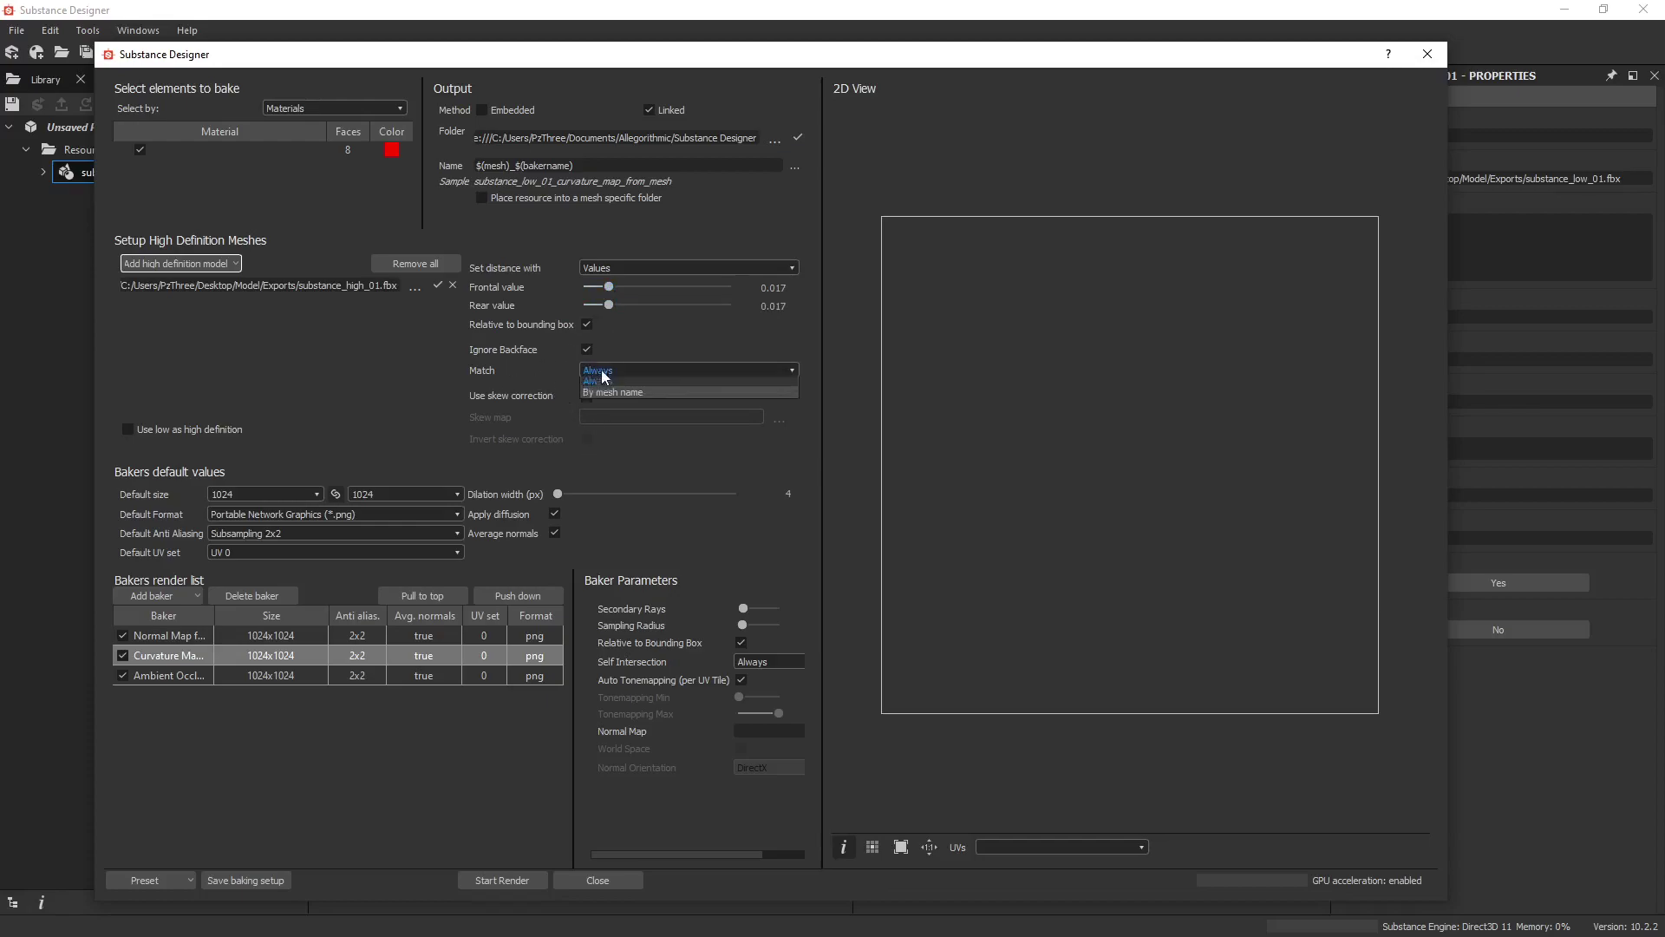
left_click(496, 371)
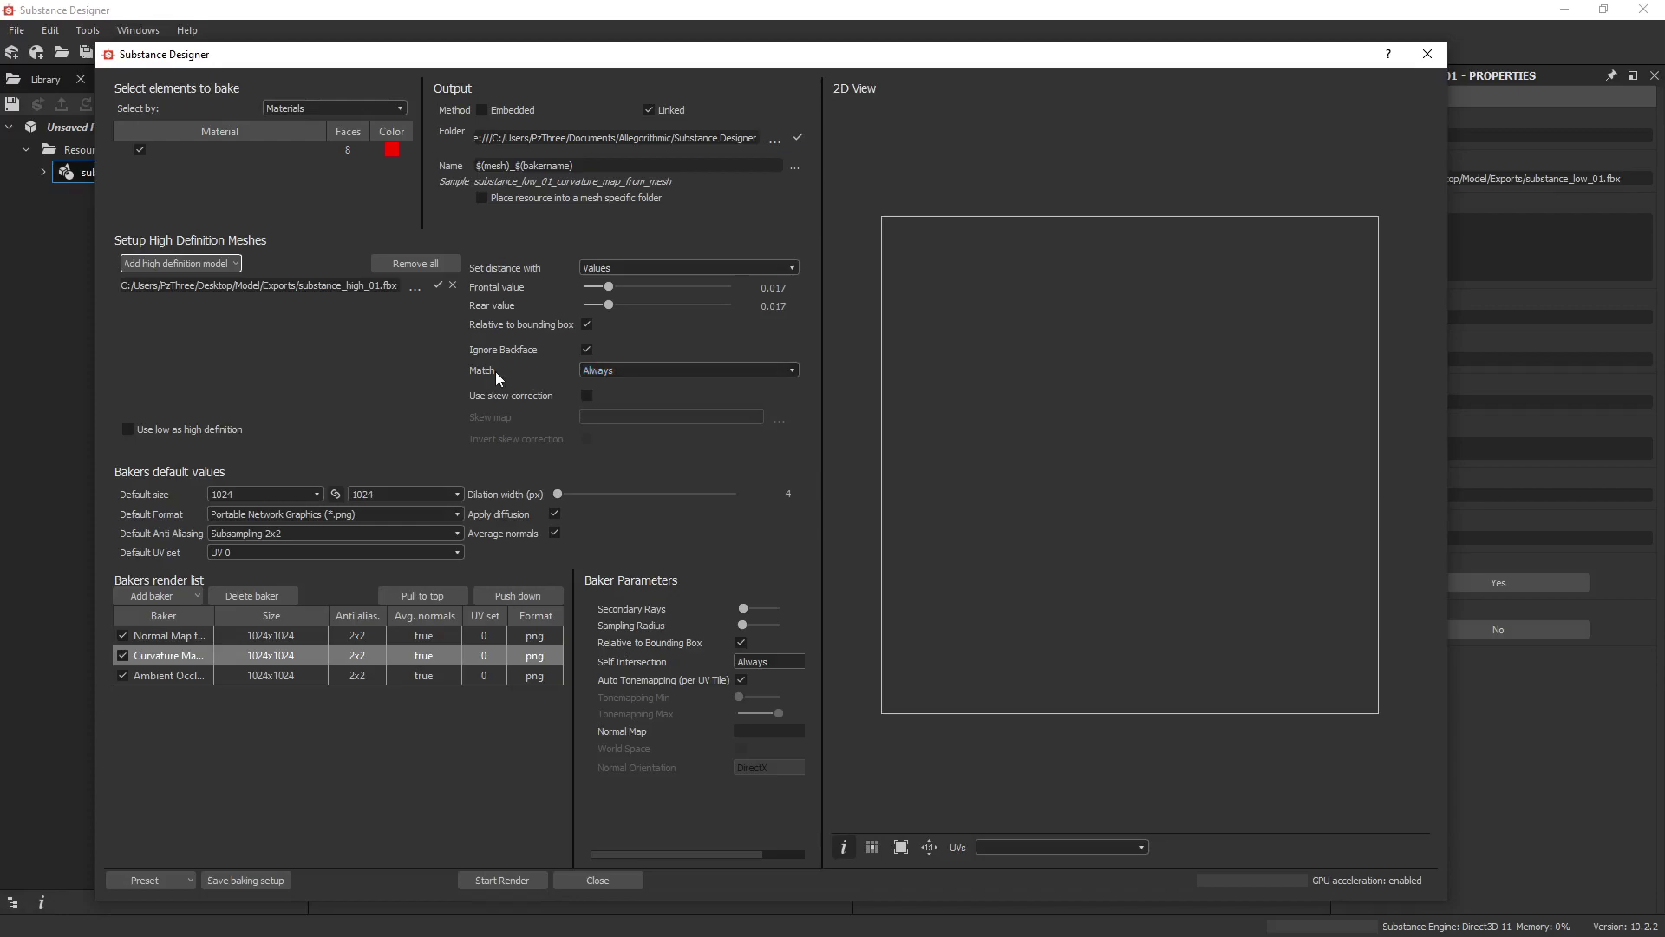
Enable skew correction and load Model/Textures/BakedMaps/Skew_Mask.png as the skew map
left_click(587, 396)
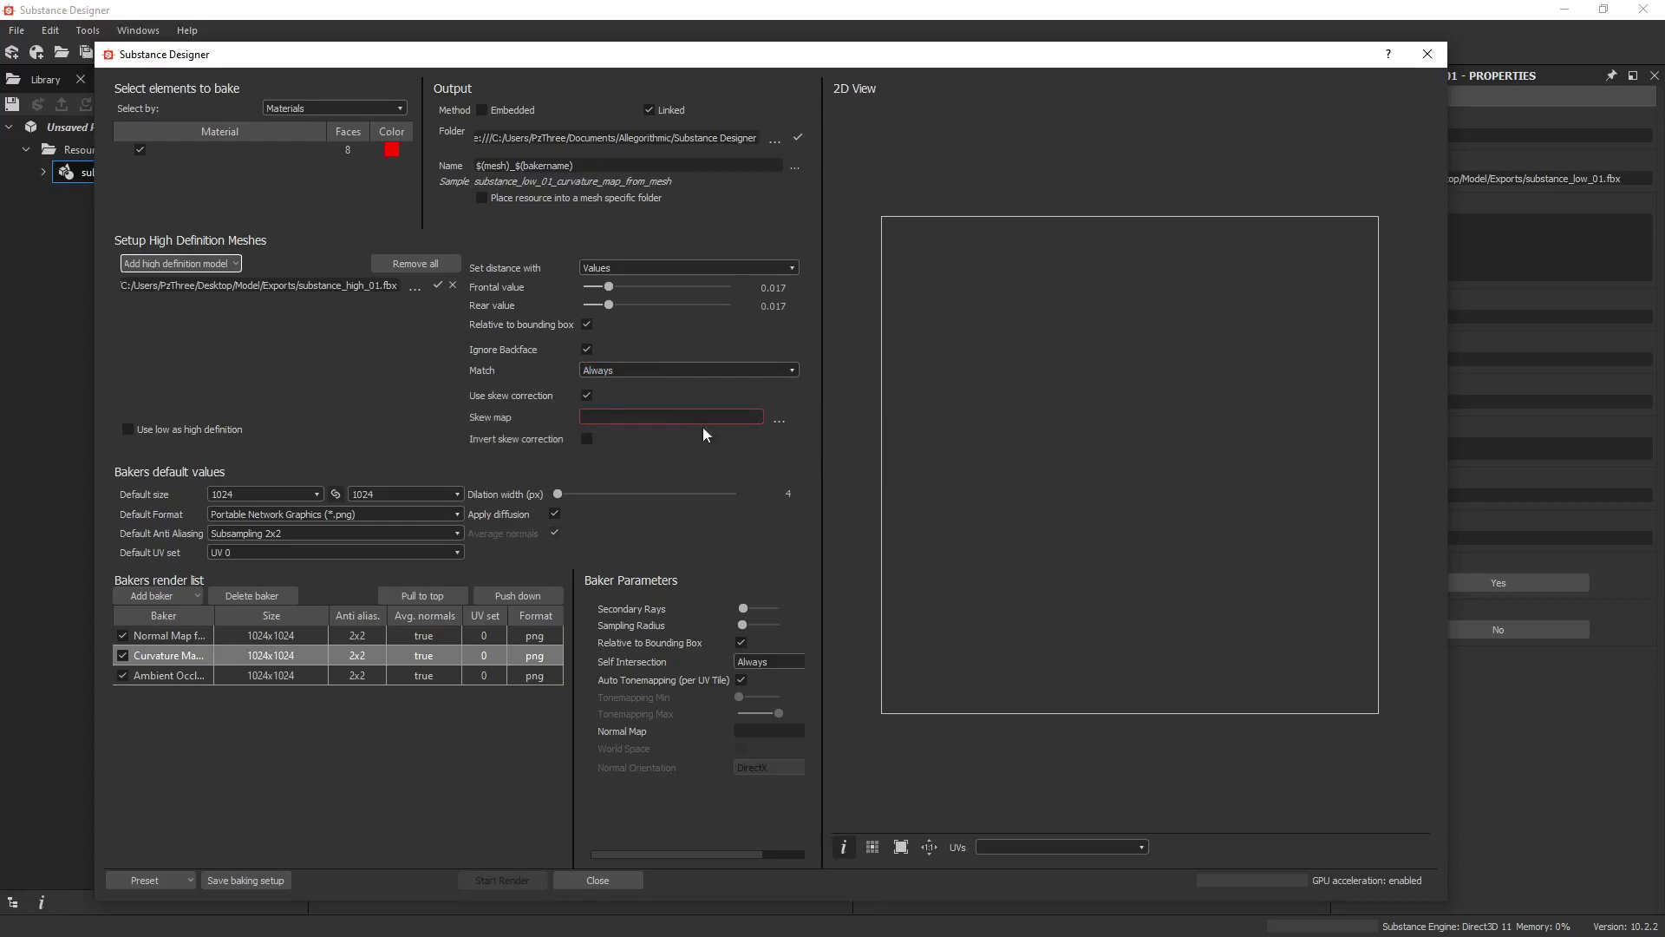
left_click(778, 419)
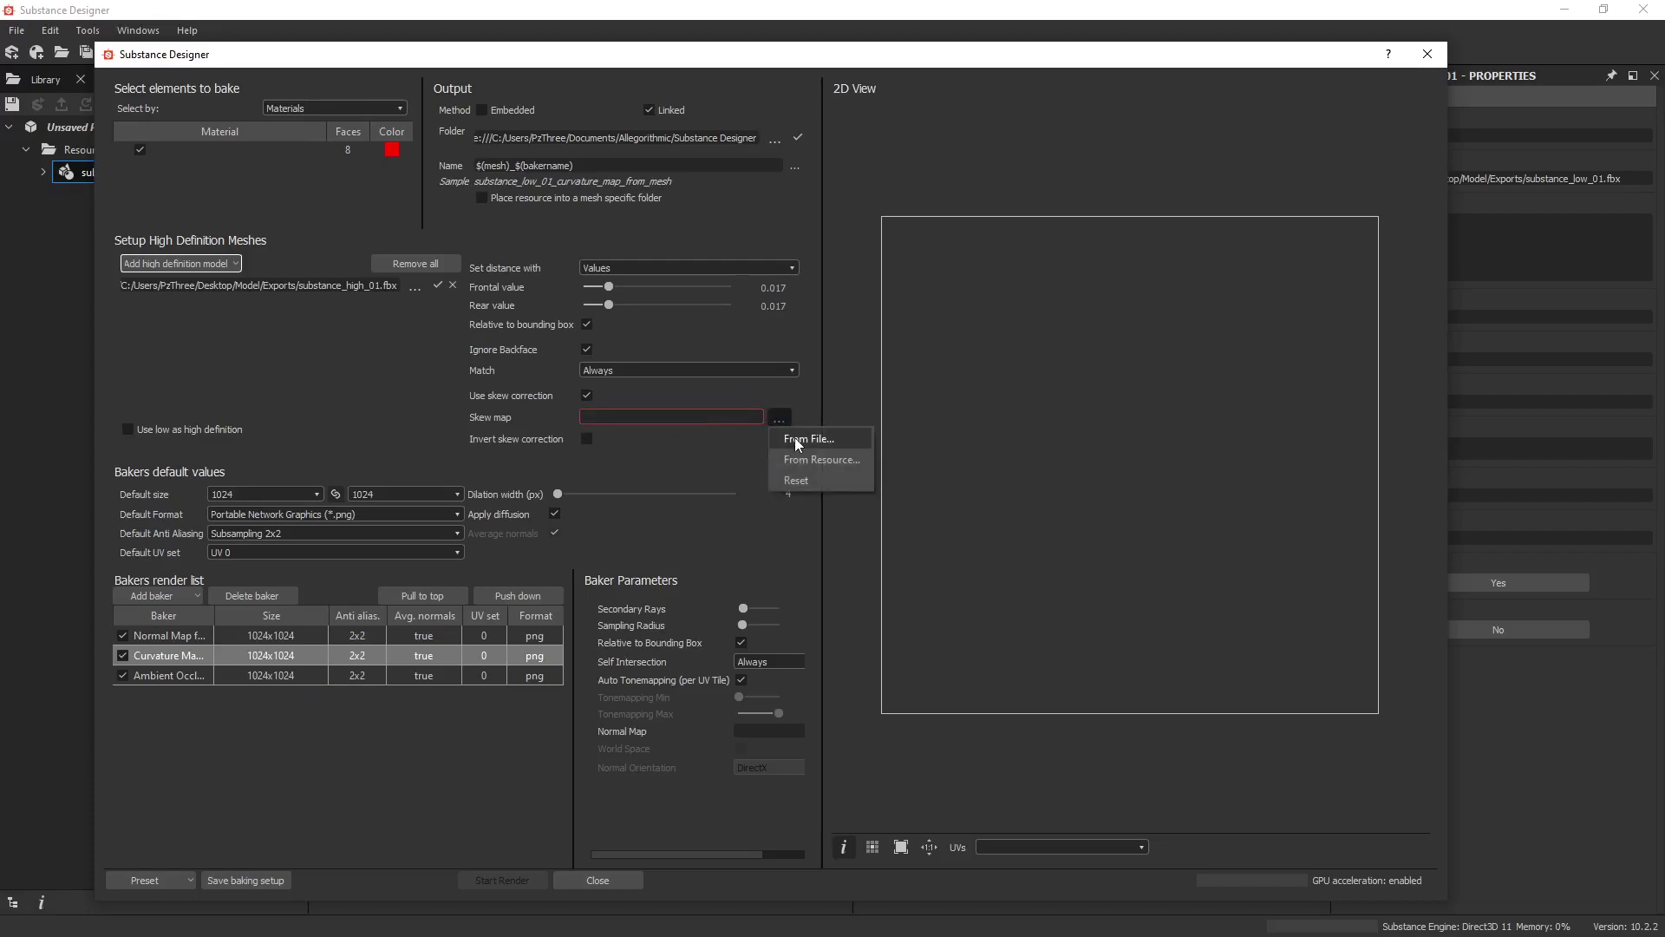
left_click(794, 437)
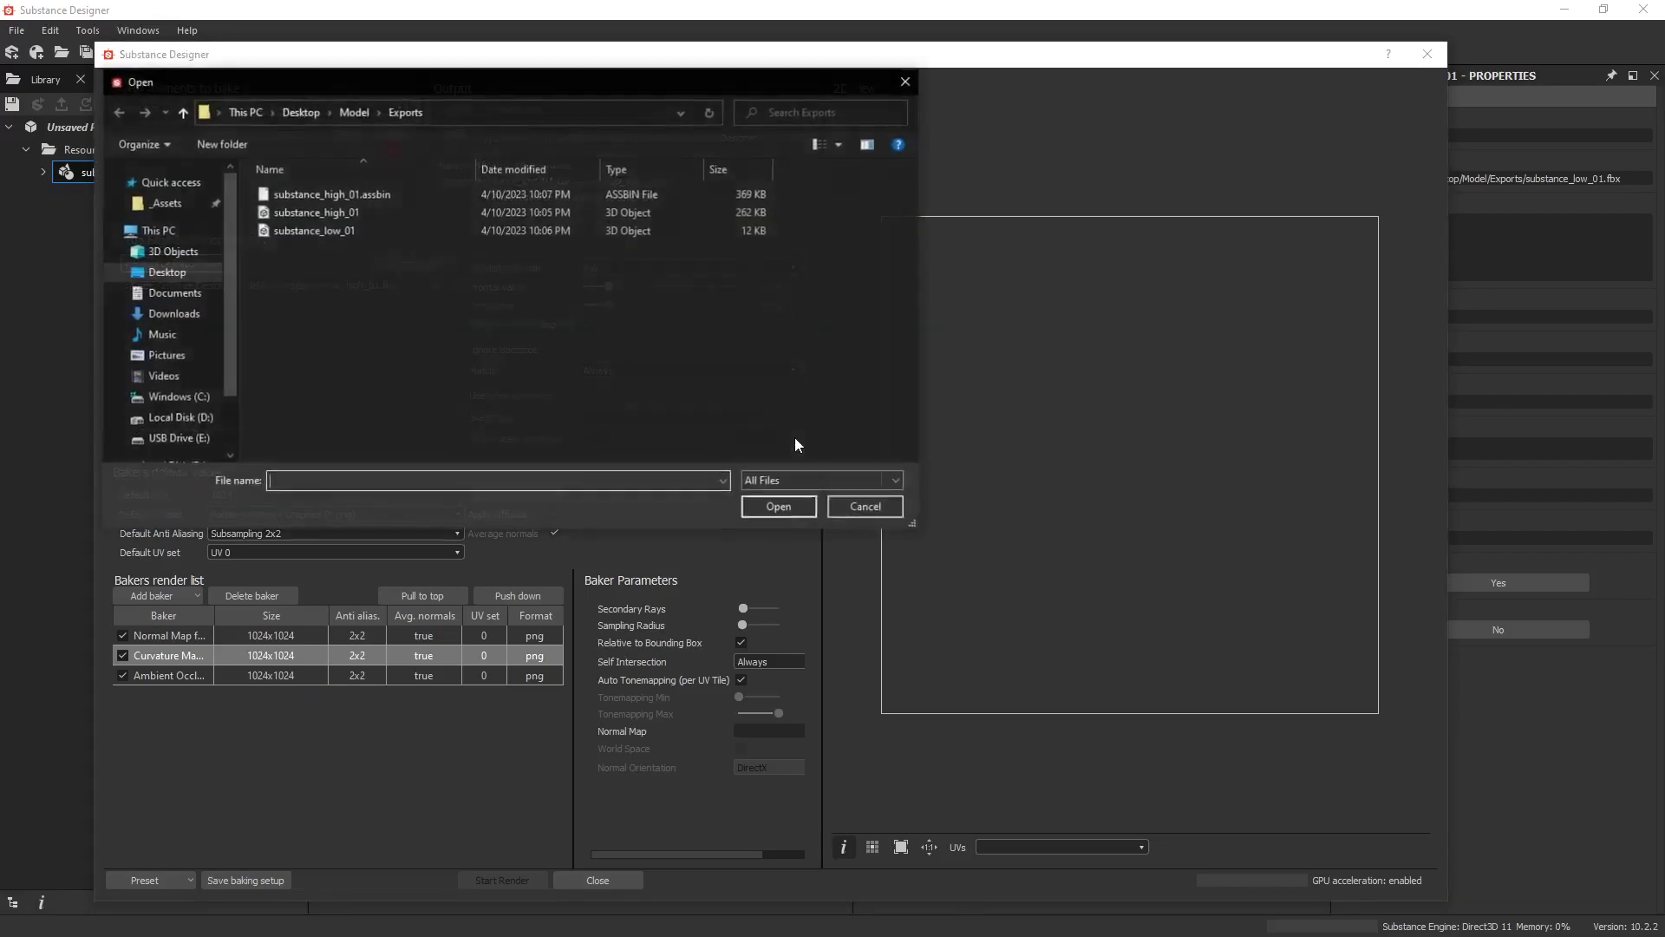
left_click(346, 112)
double_click(319, 211)
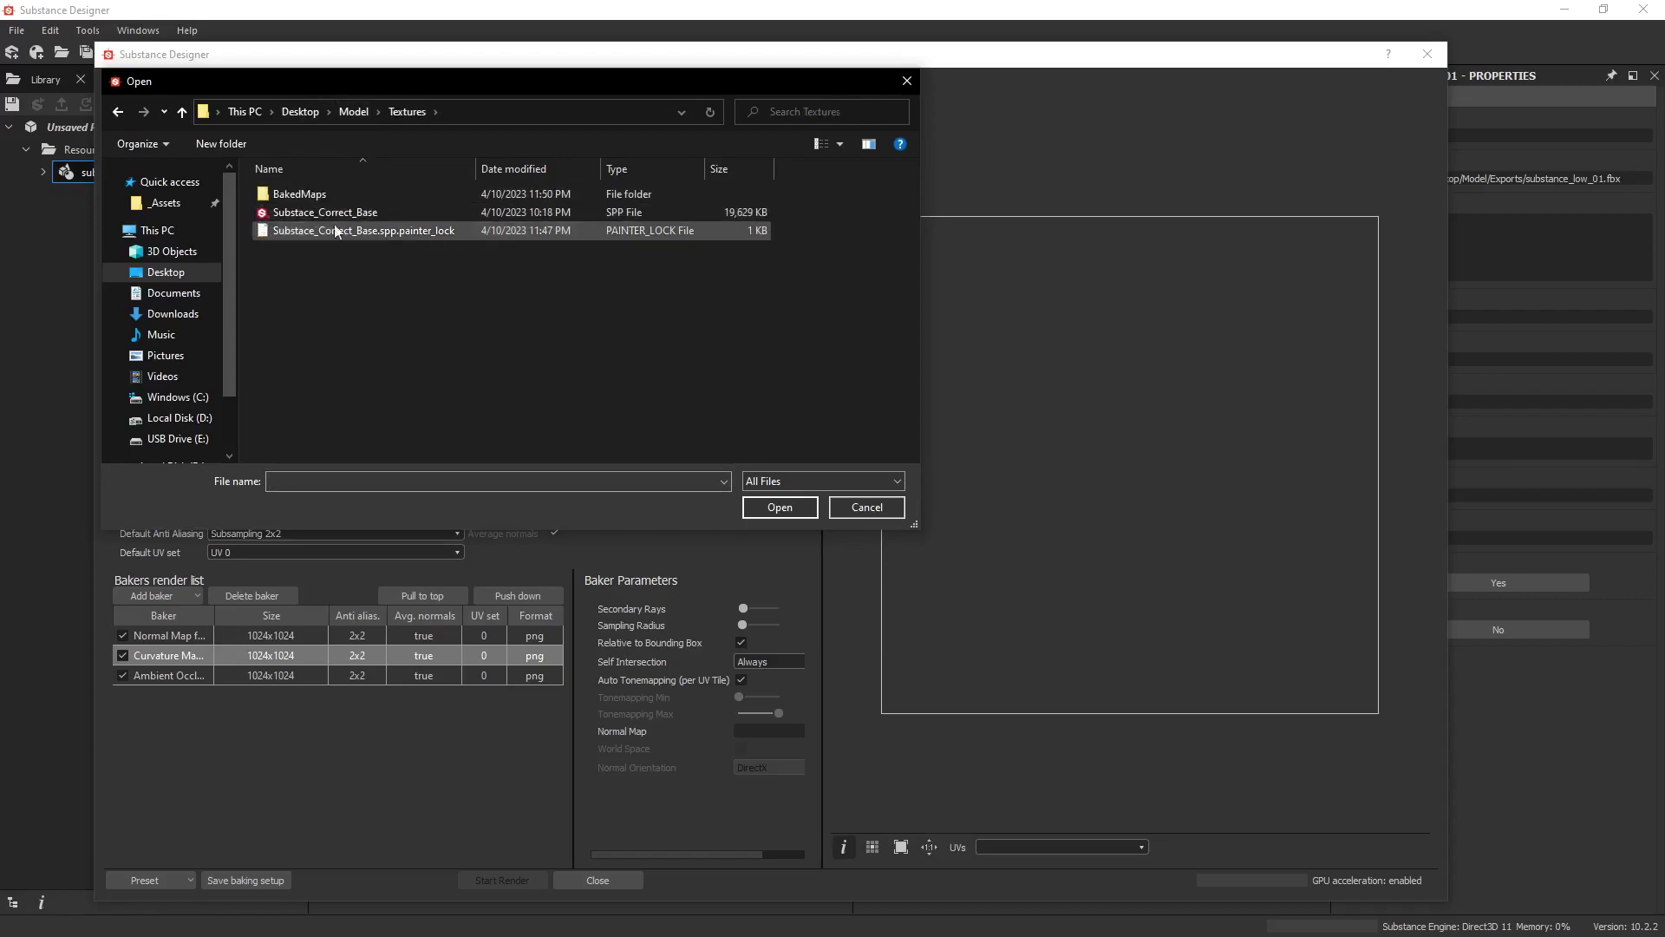
double_click(299, 193)
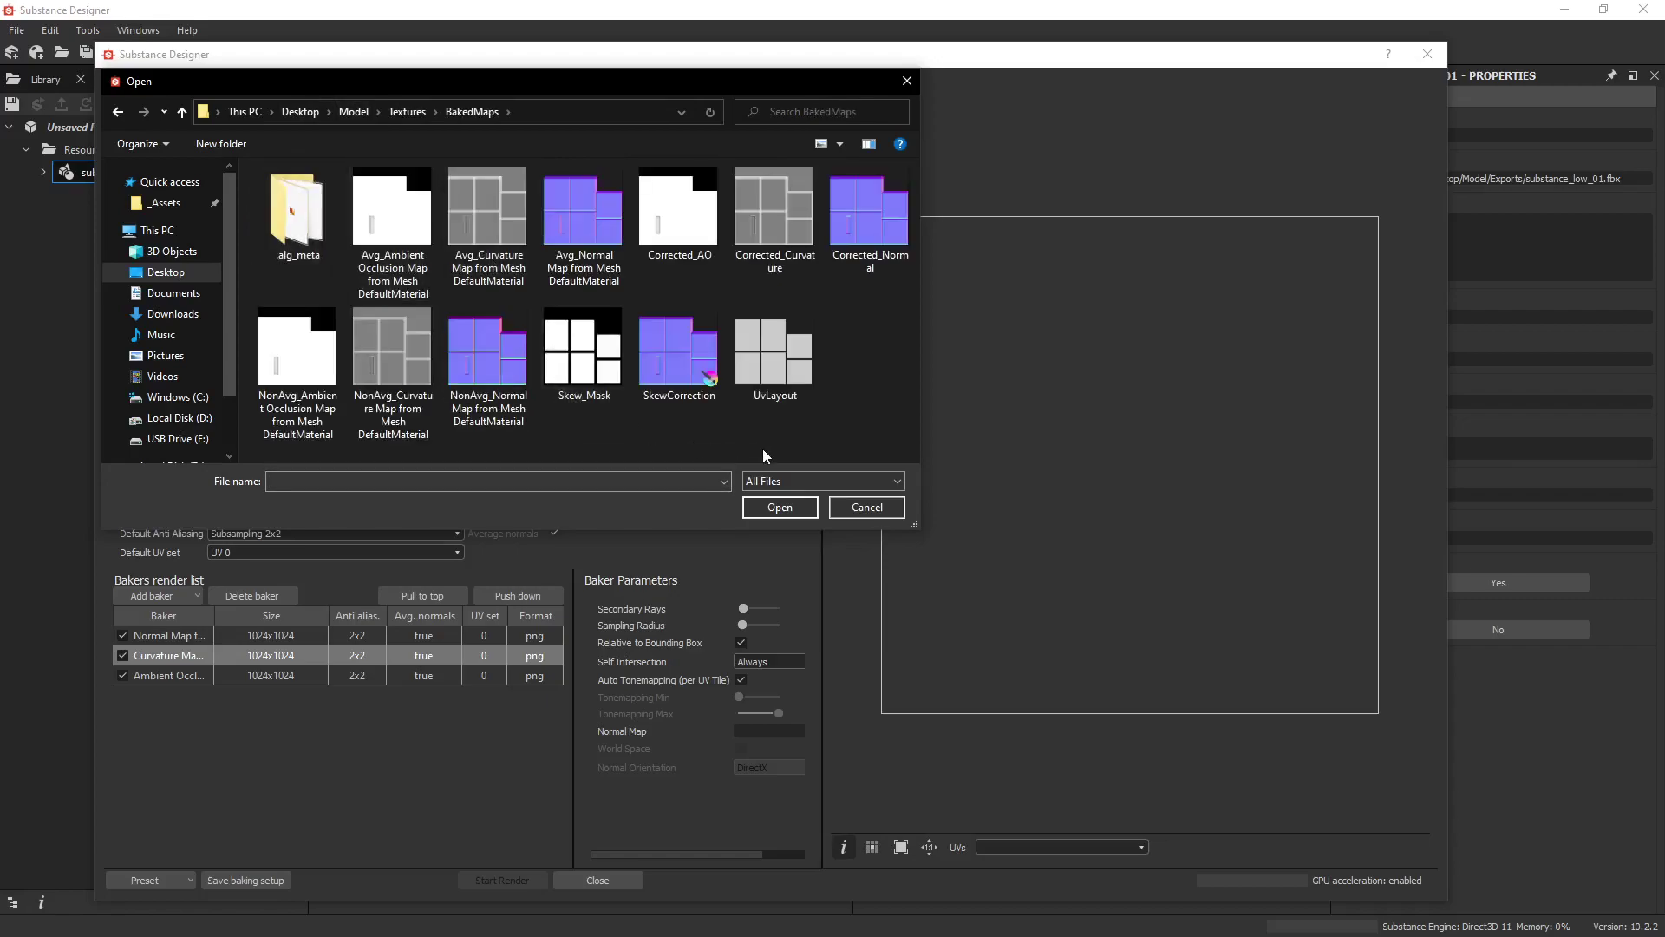
left_click(785, 399)
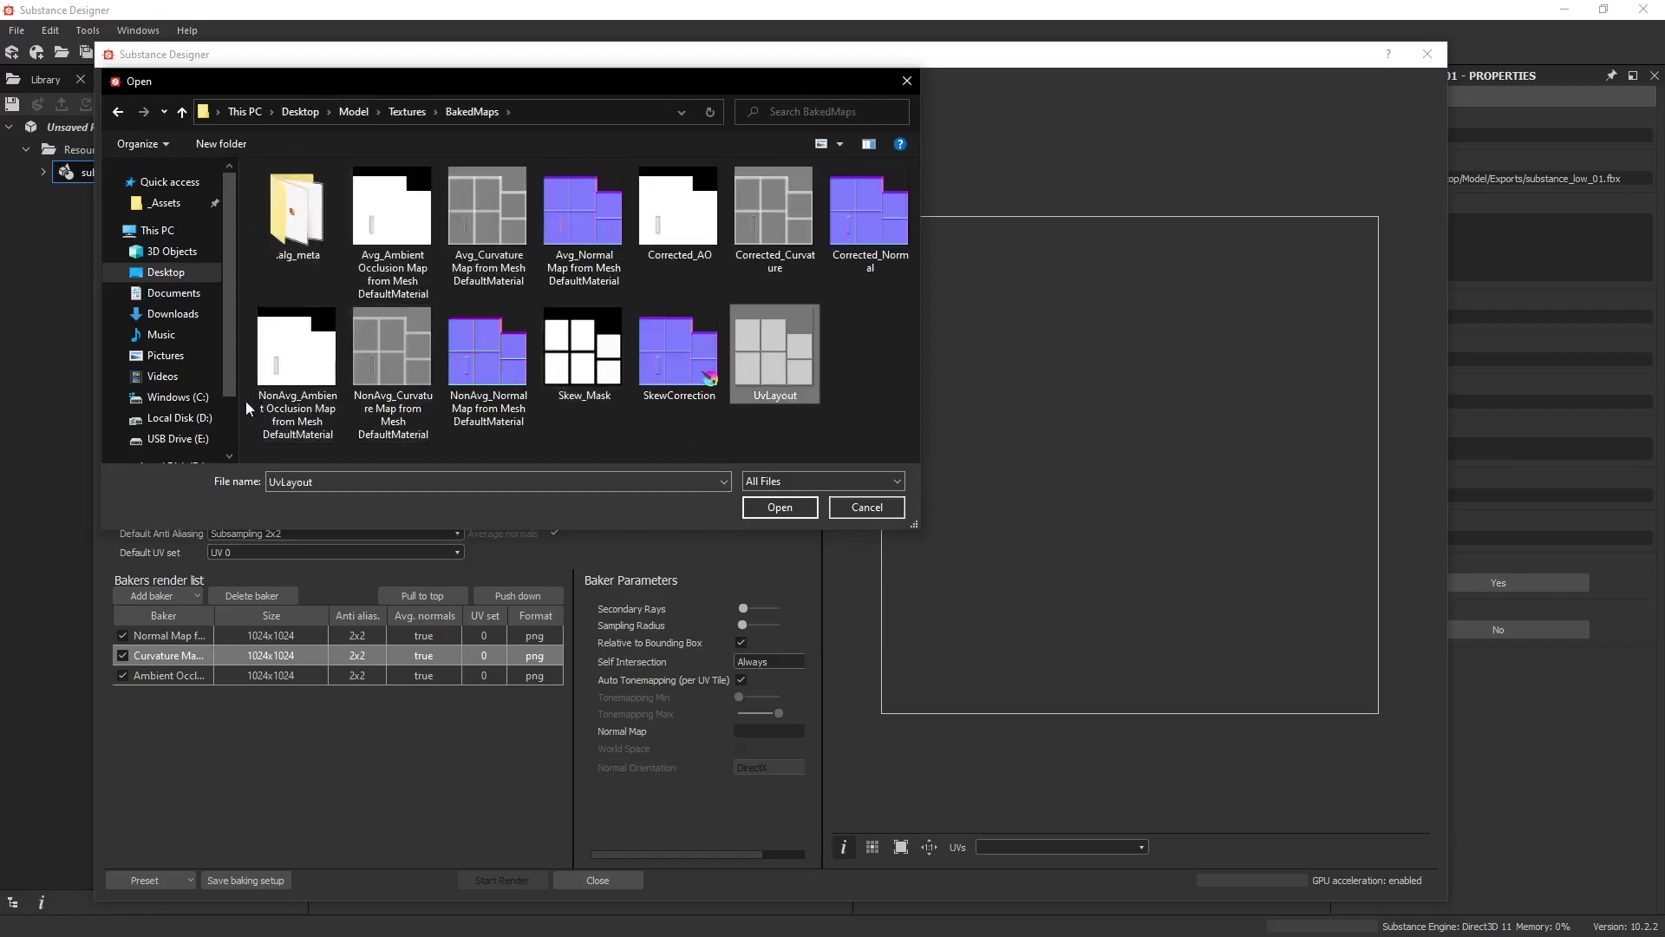
left_click(583, 351)
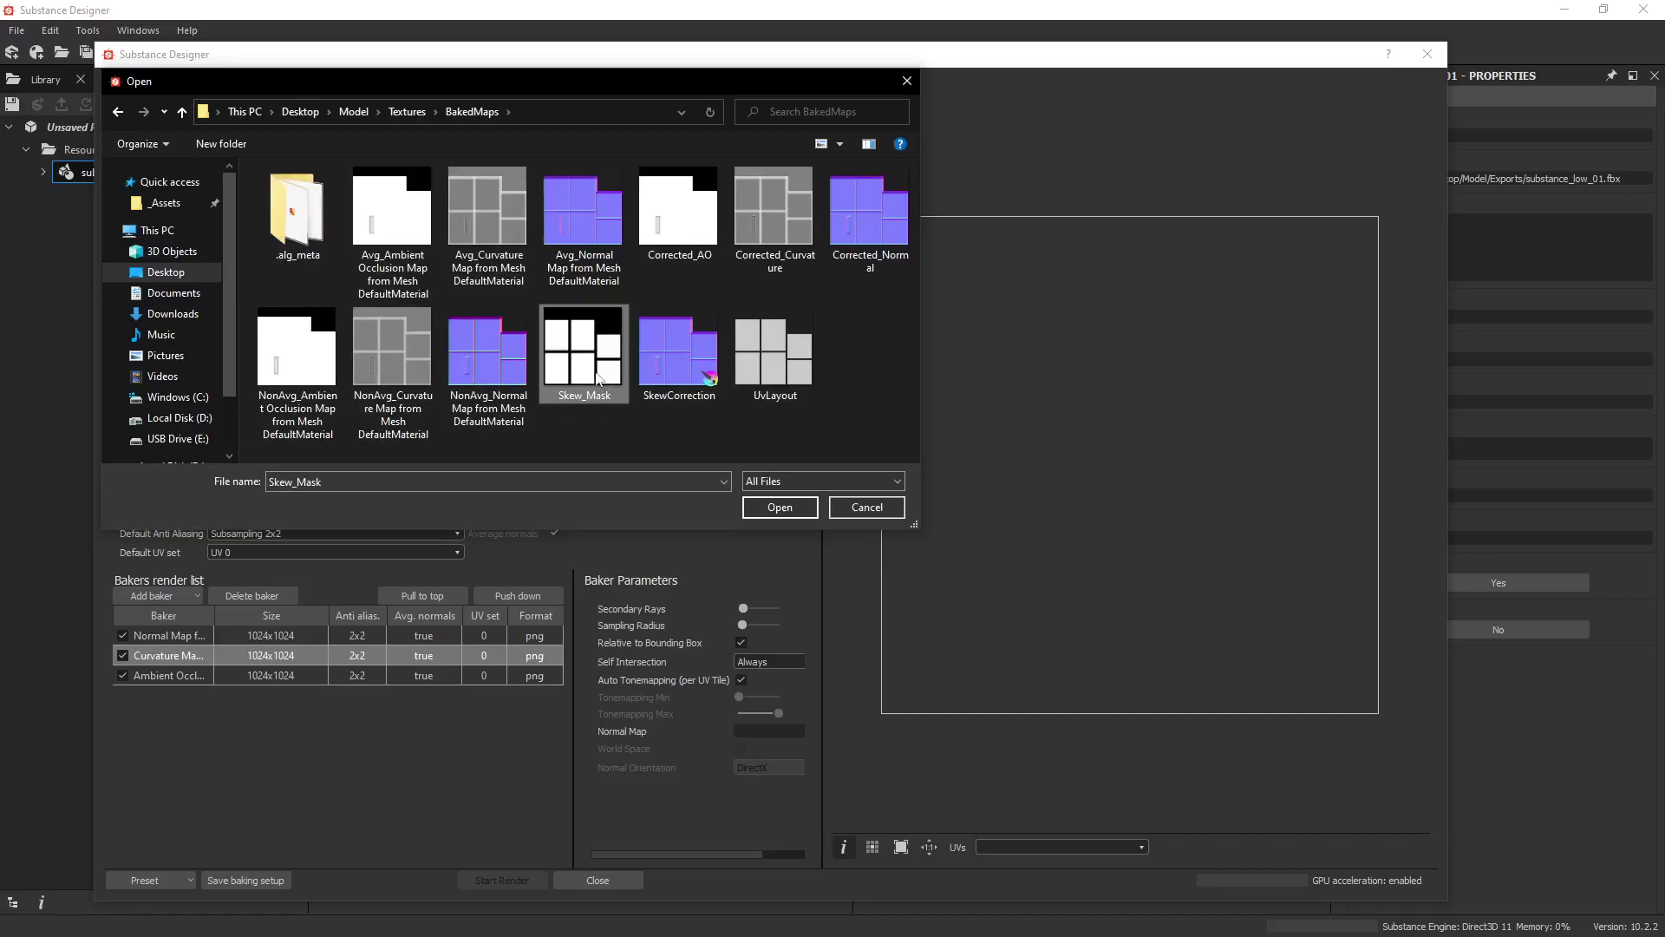
left_click(790, 508)
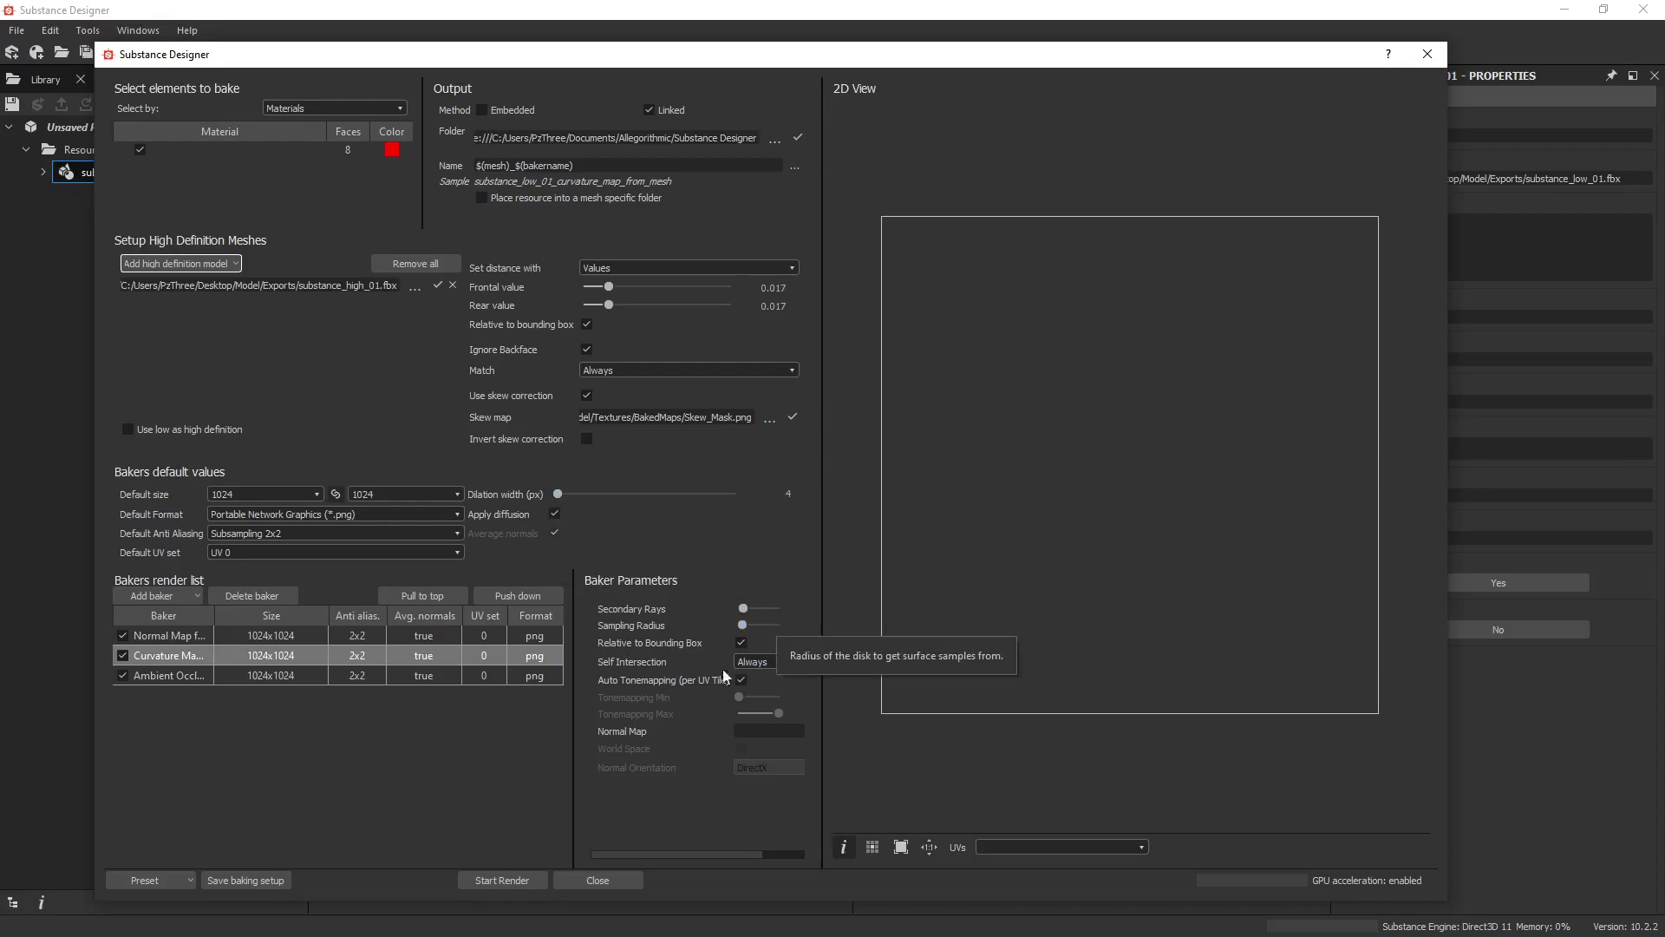
Review the Normal Map, Curvature and Ambient Occlusion baker settings for the high-poly cube
left_click(283, 675)
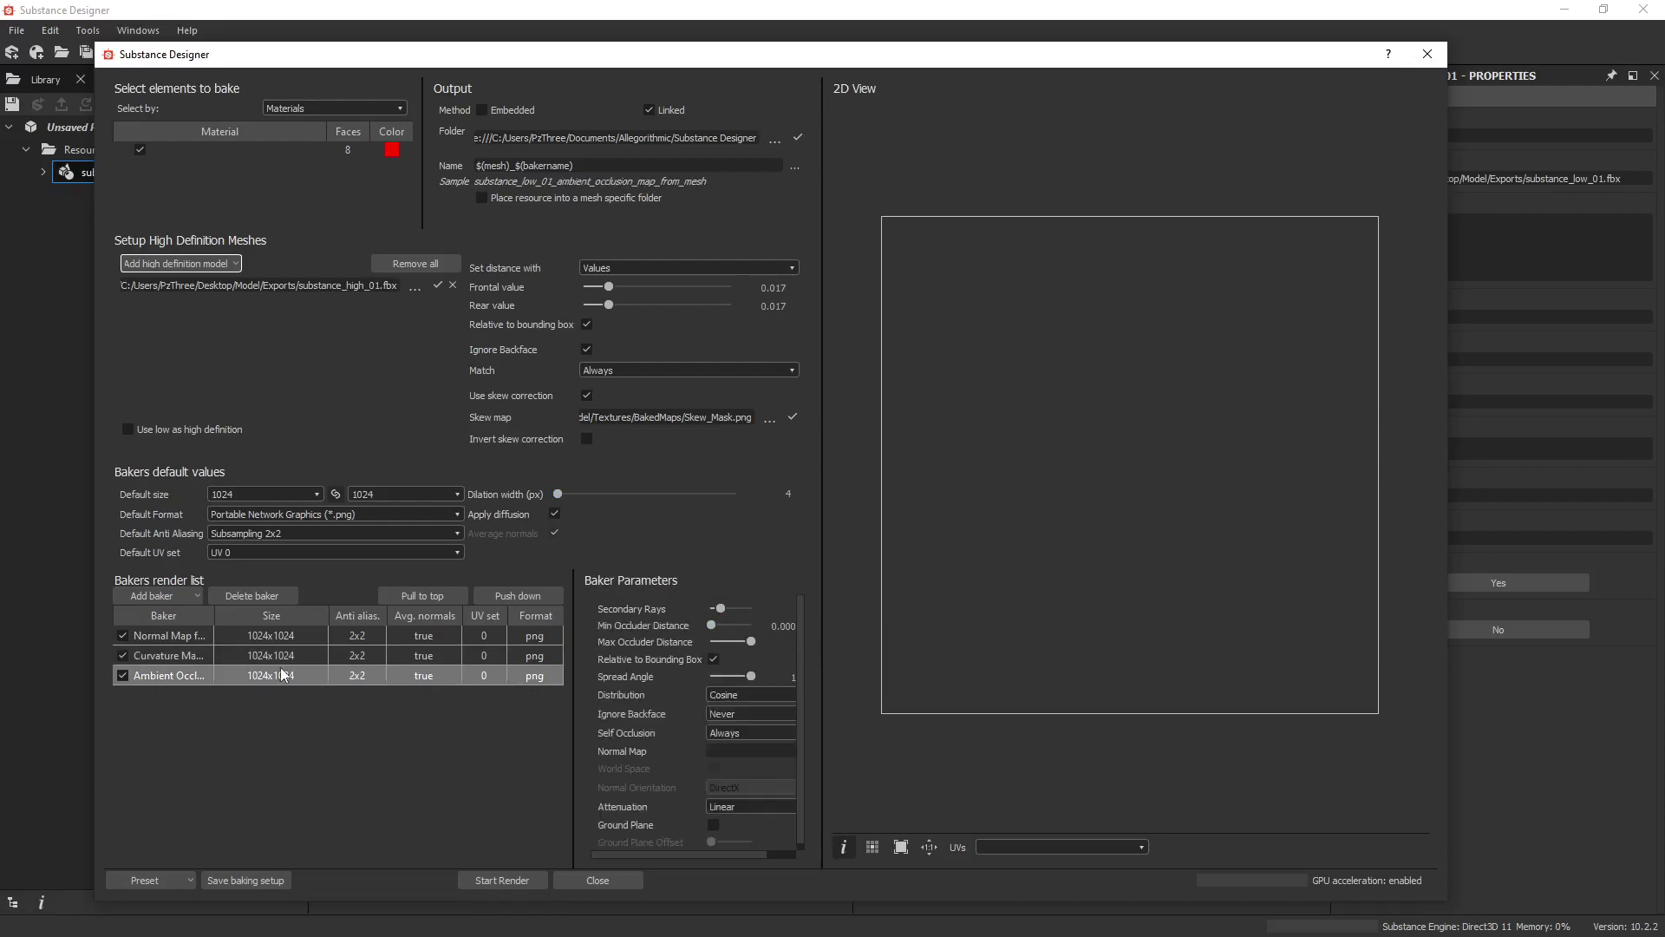
left_click(191, 634)
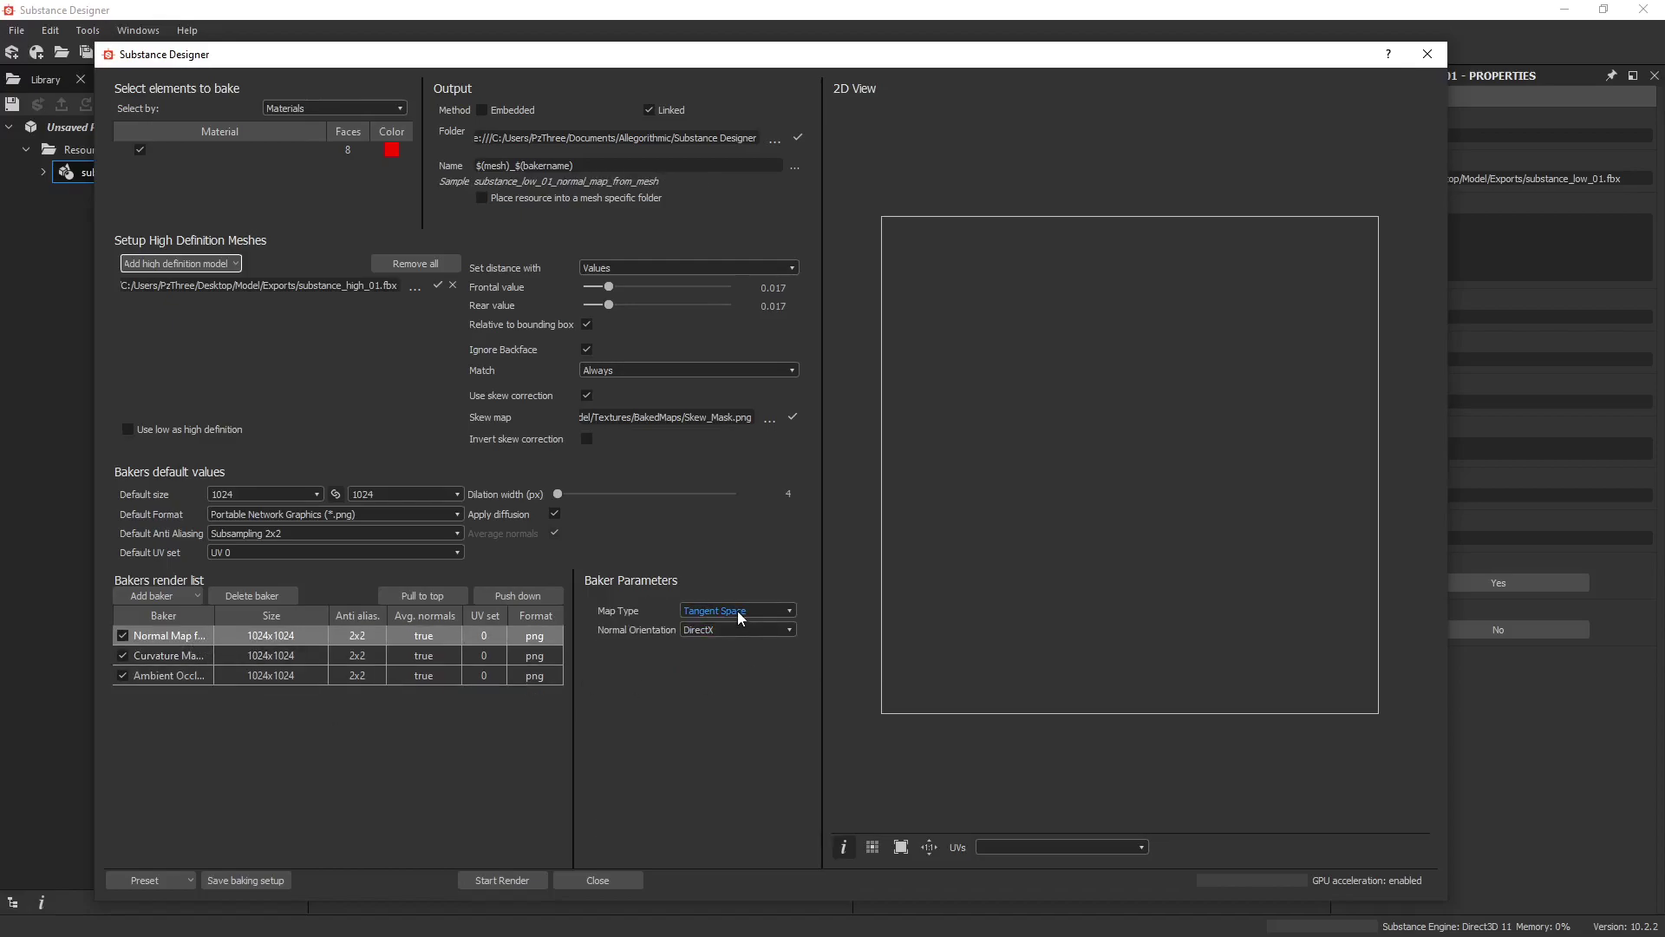
left_click(161, 657)
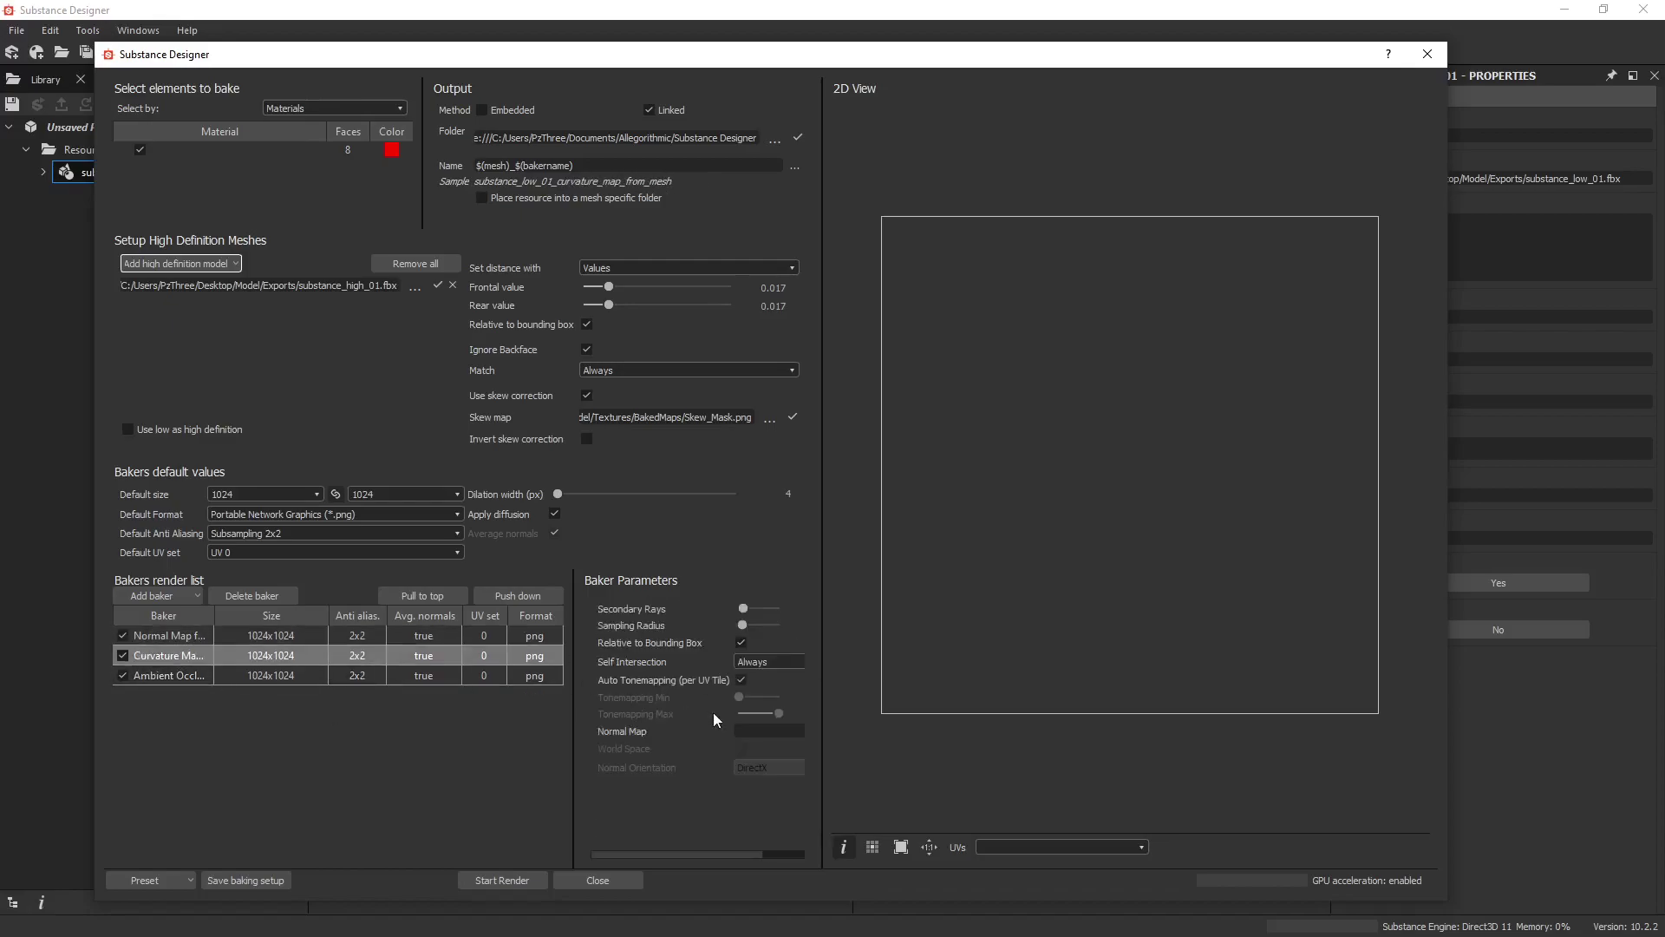
left_click(201, 677)
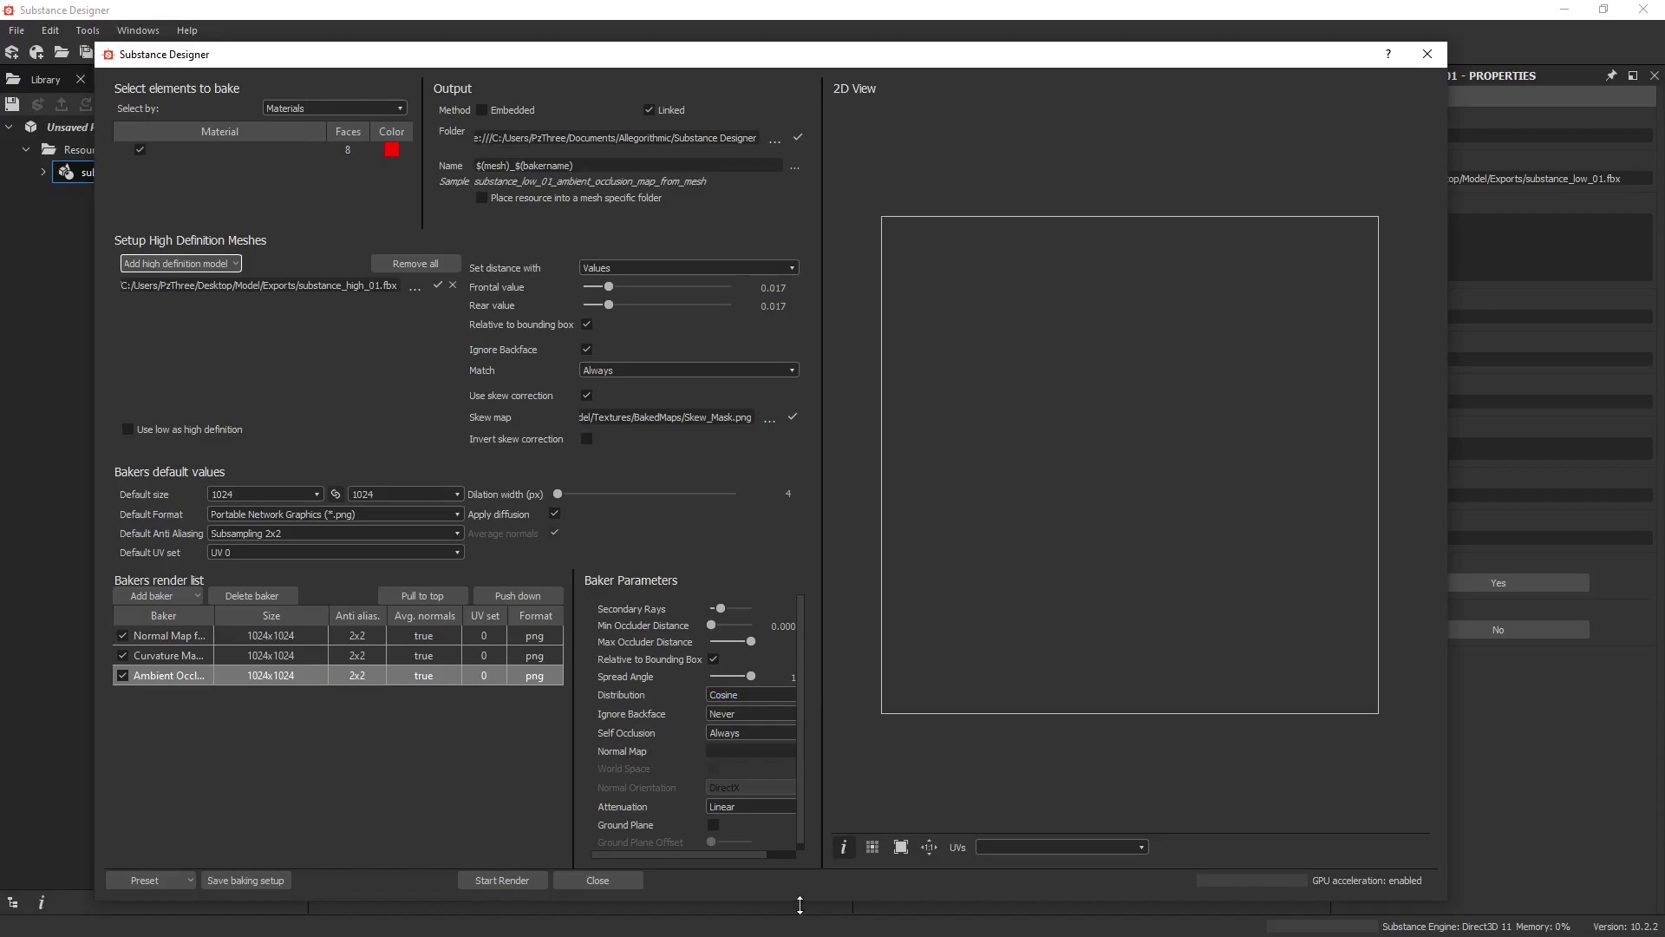
Bake the maps and inspect the baked normal map in the 2D View
left_click(499, 880)
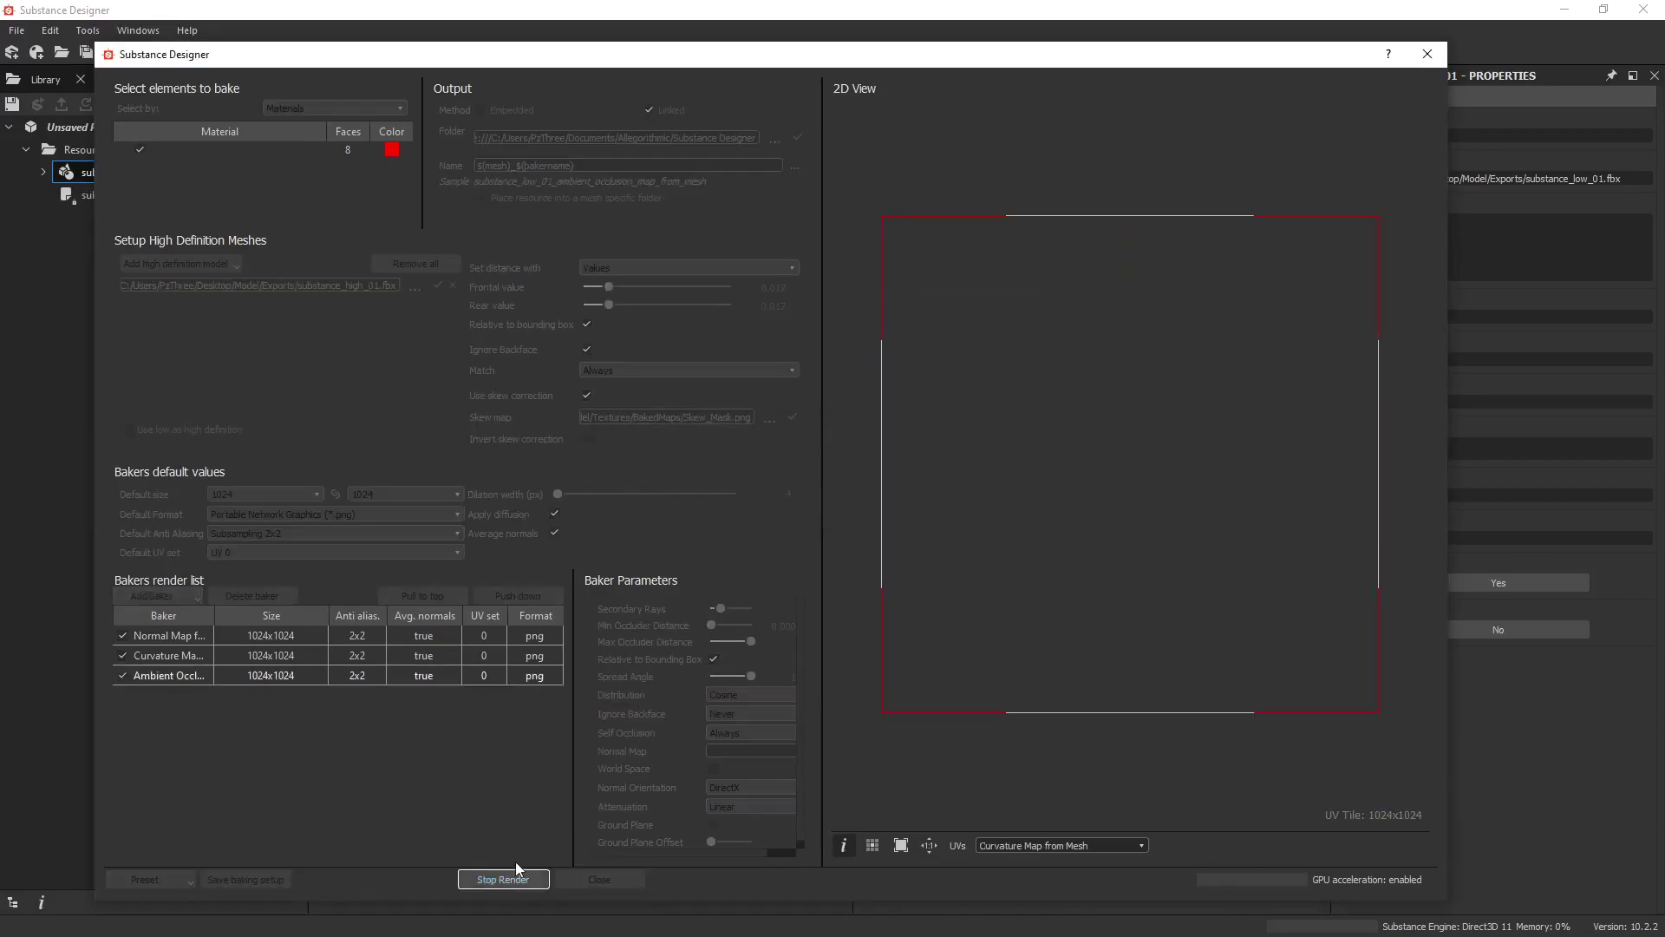
left_click(1084, 846)
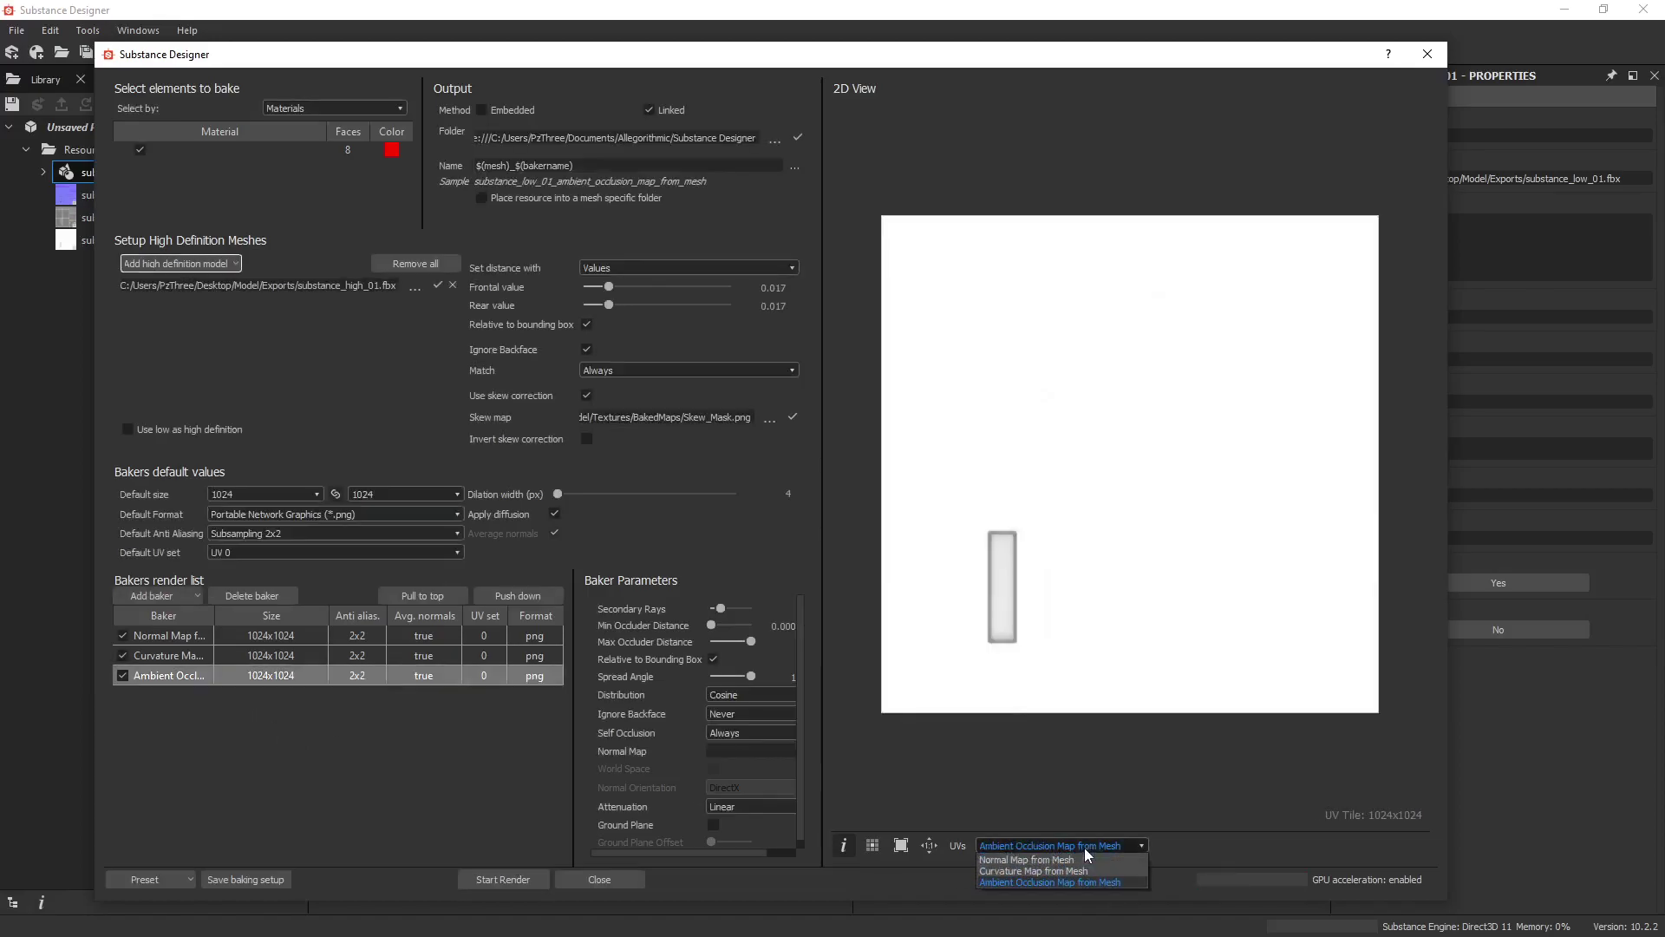
left_click(1088, 861)
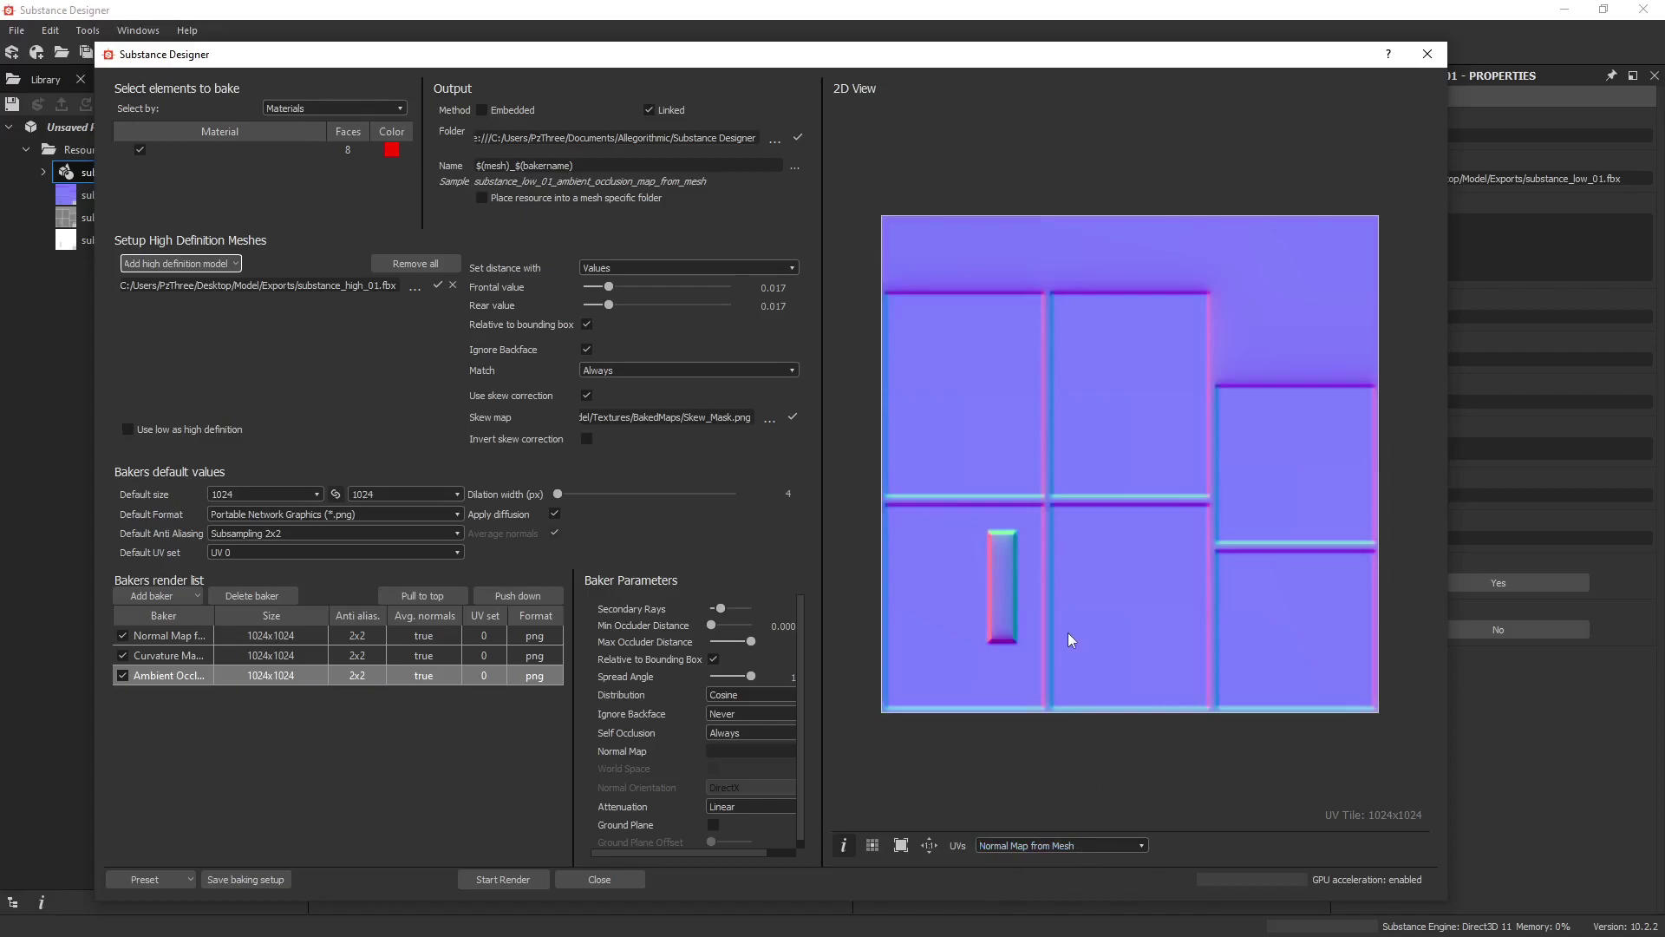
scroll(1031, 617, "up", 5)
middle_click_drag(959, 509, 1063, 588)
scroll(1053, 642, "up", 2)
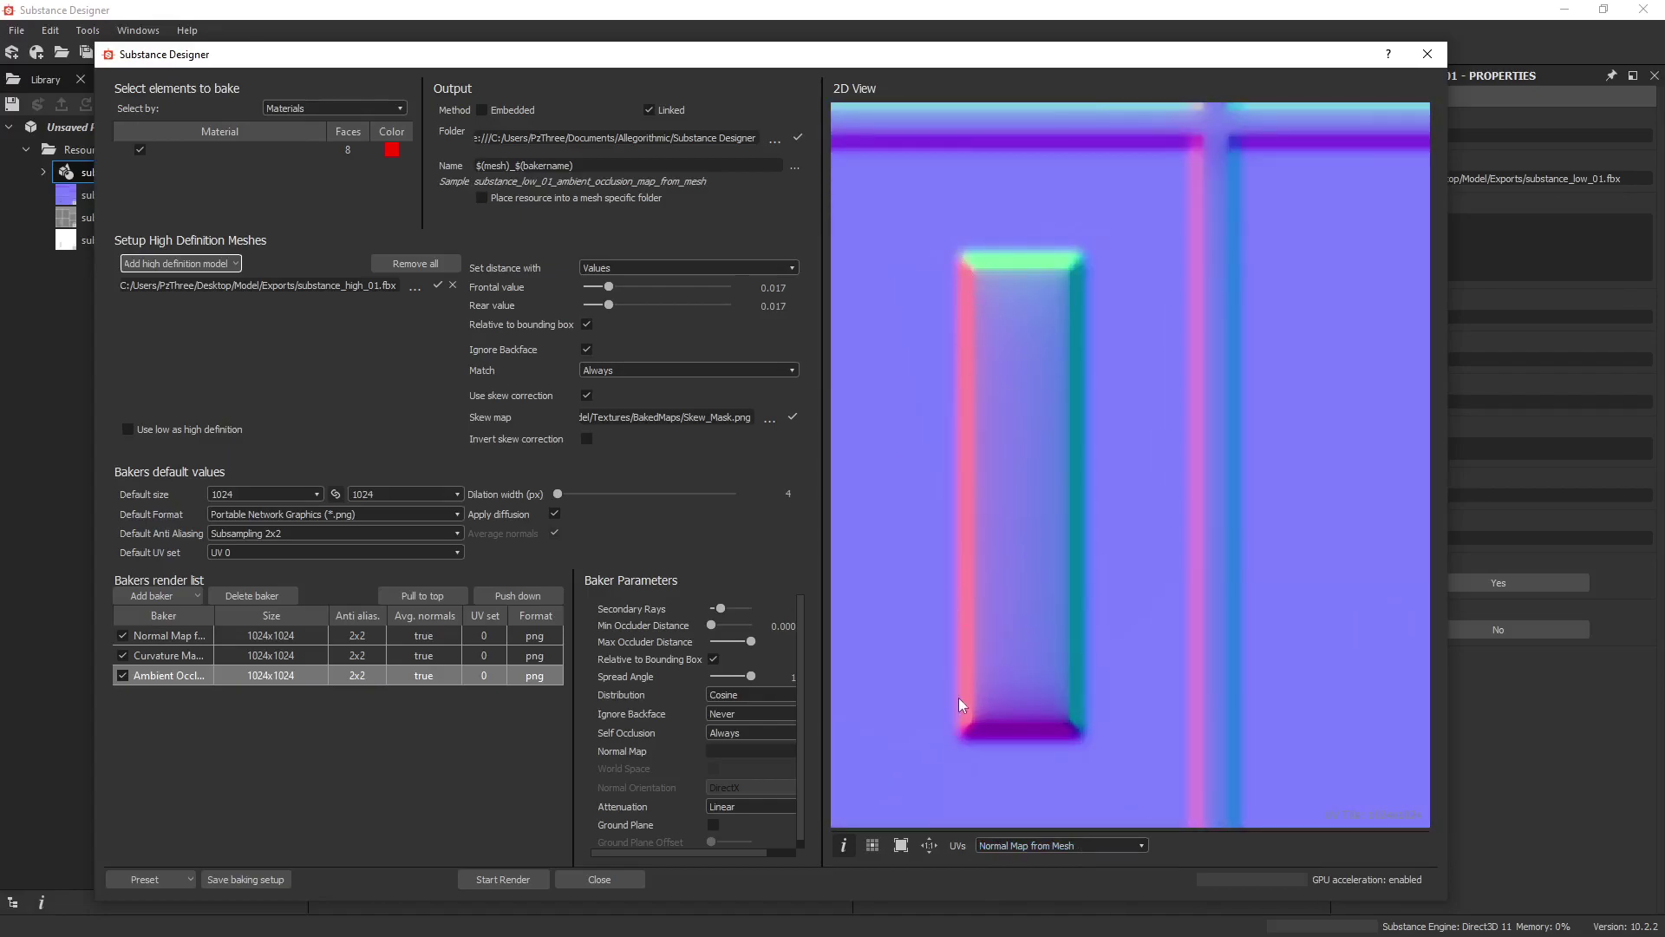
Preview the baked curvature map, then the ambient occlusion map
left_click(1028, 849)
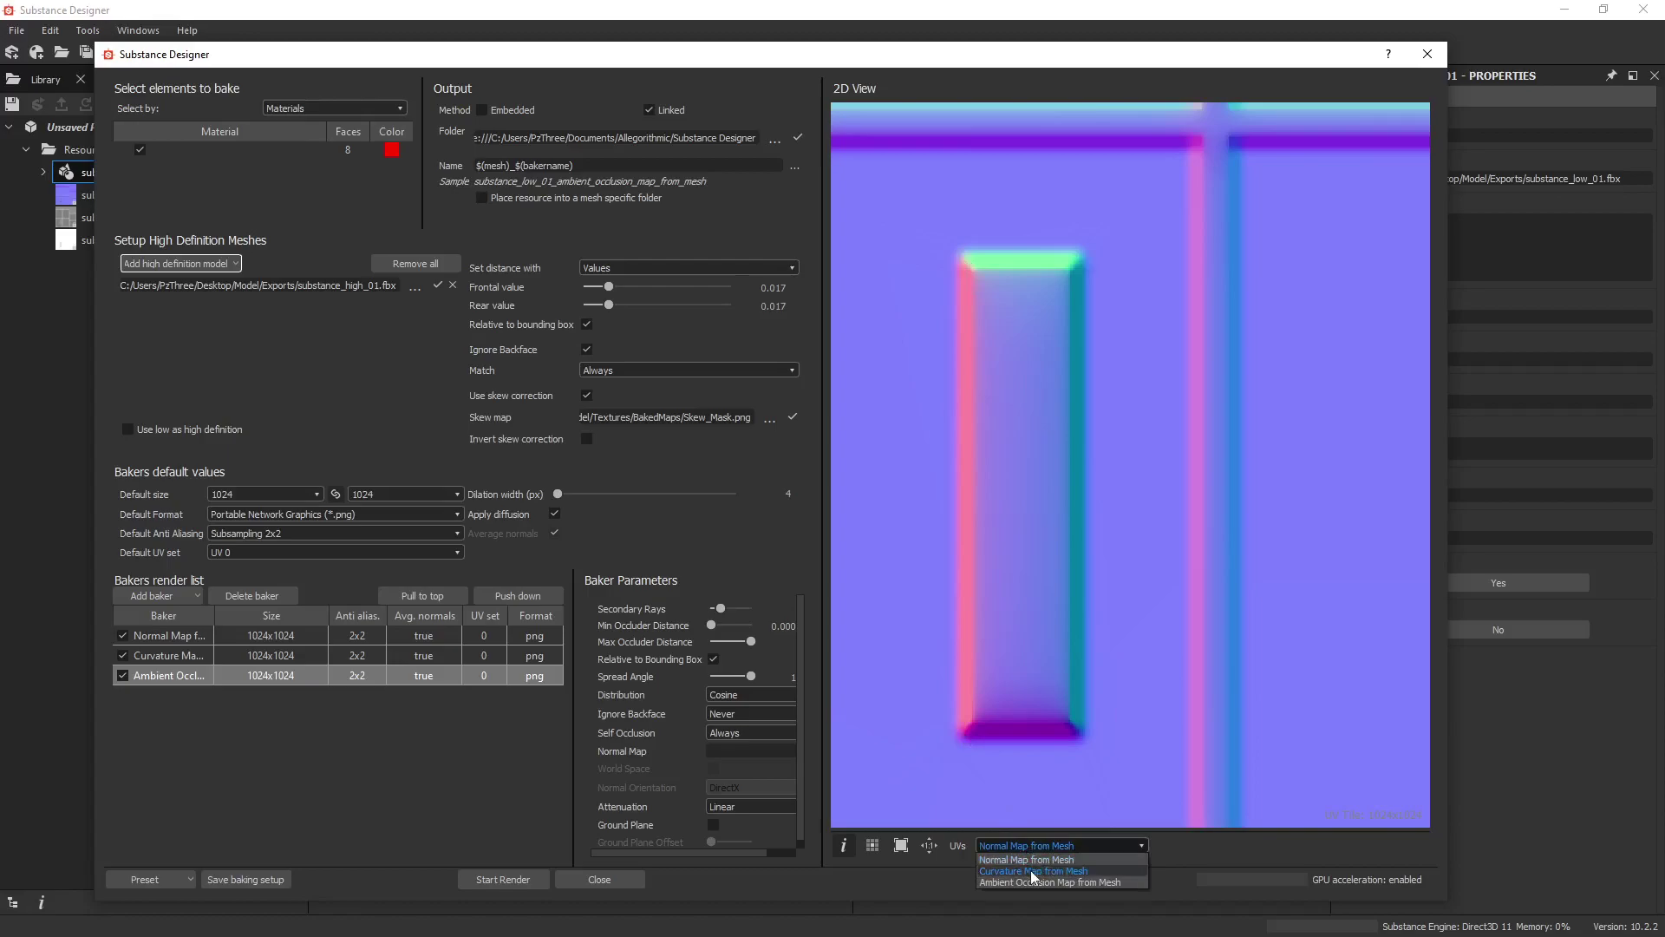
left_click(1030, 871)
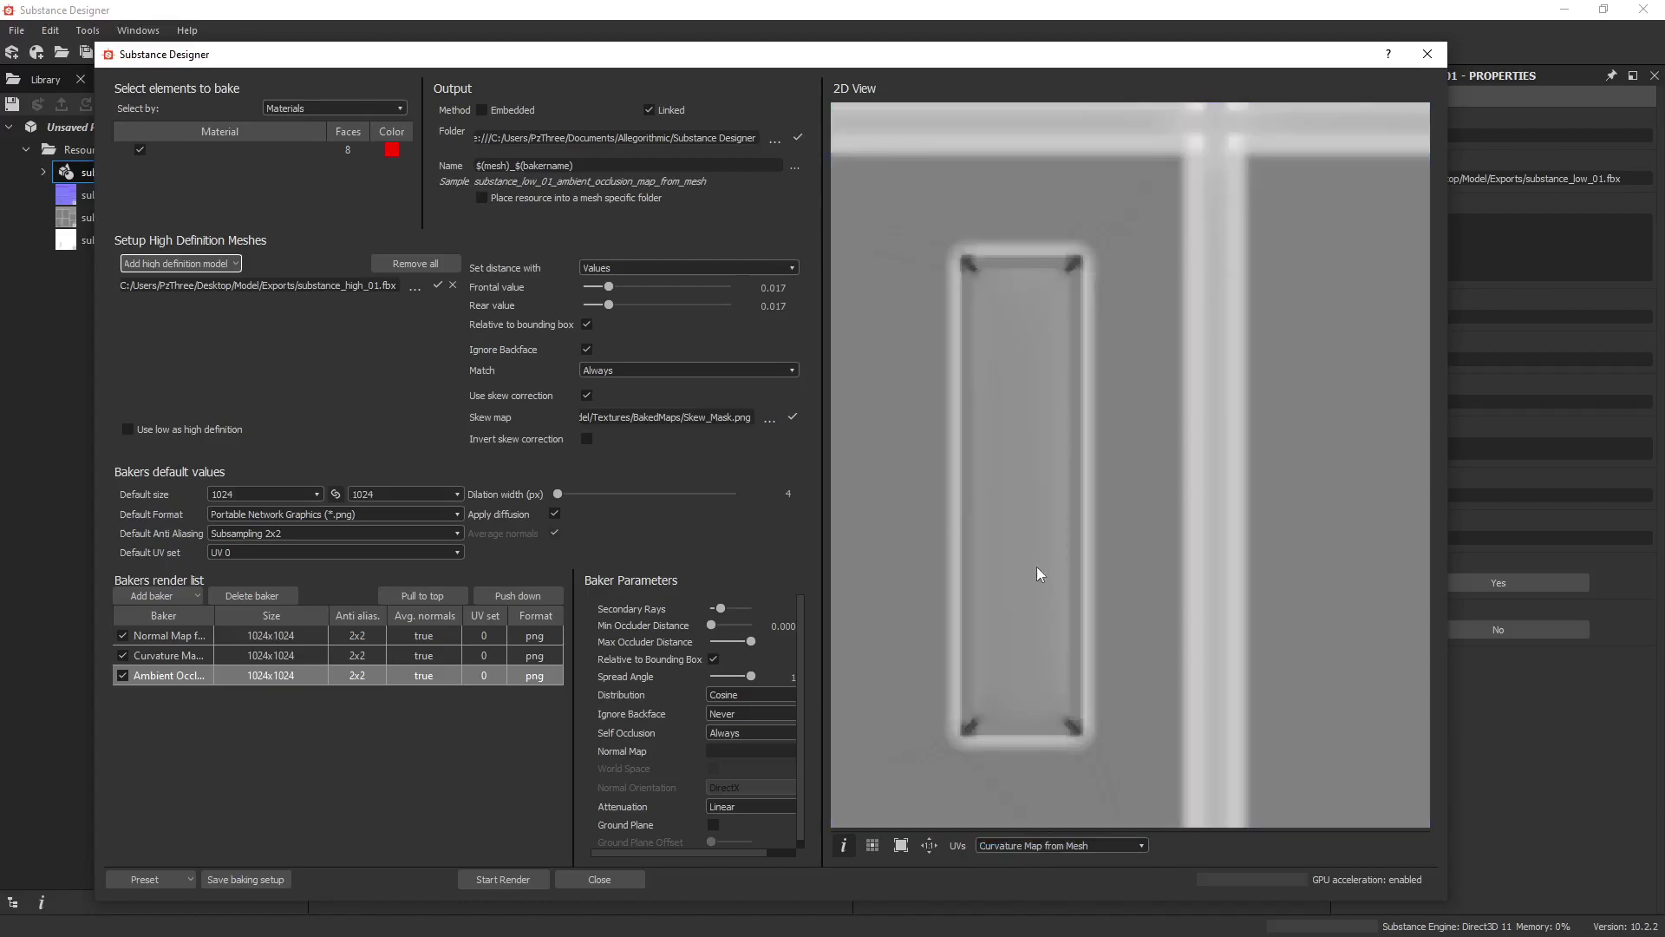
left_click(1038, 850)
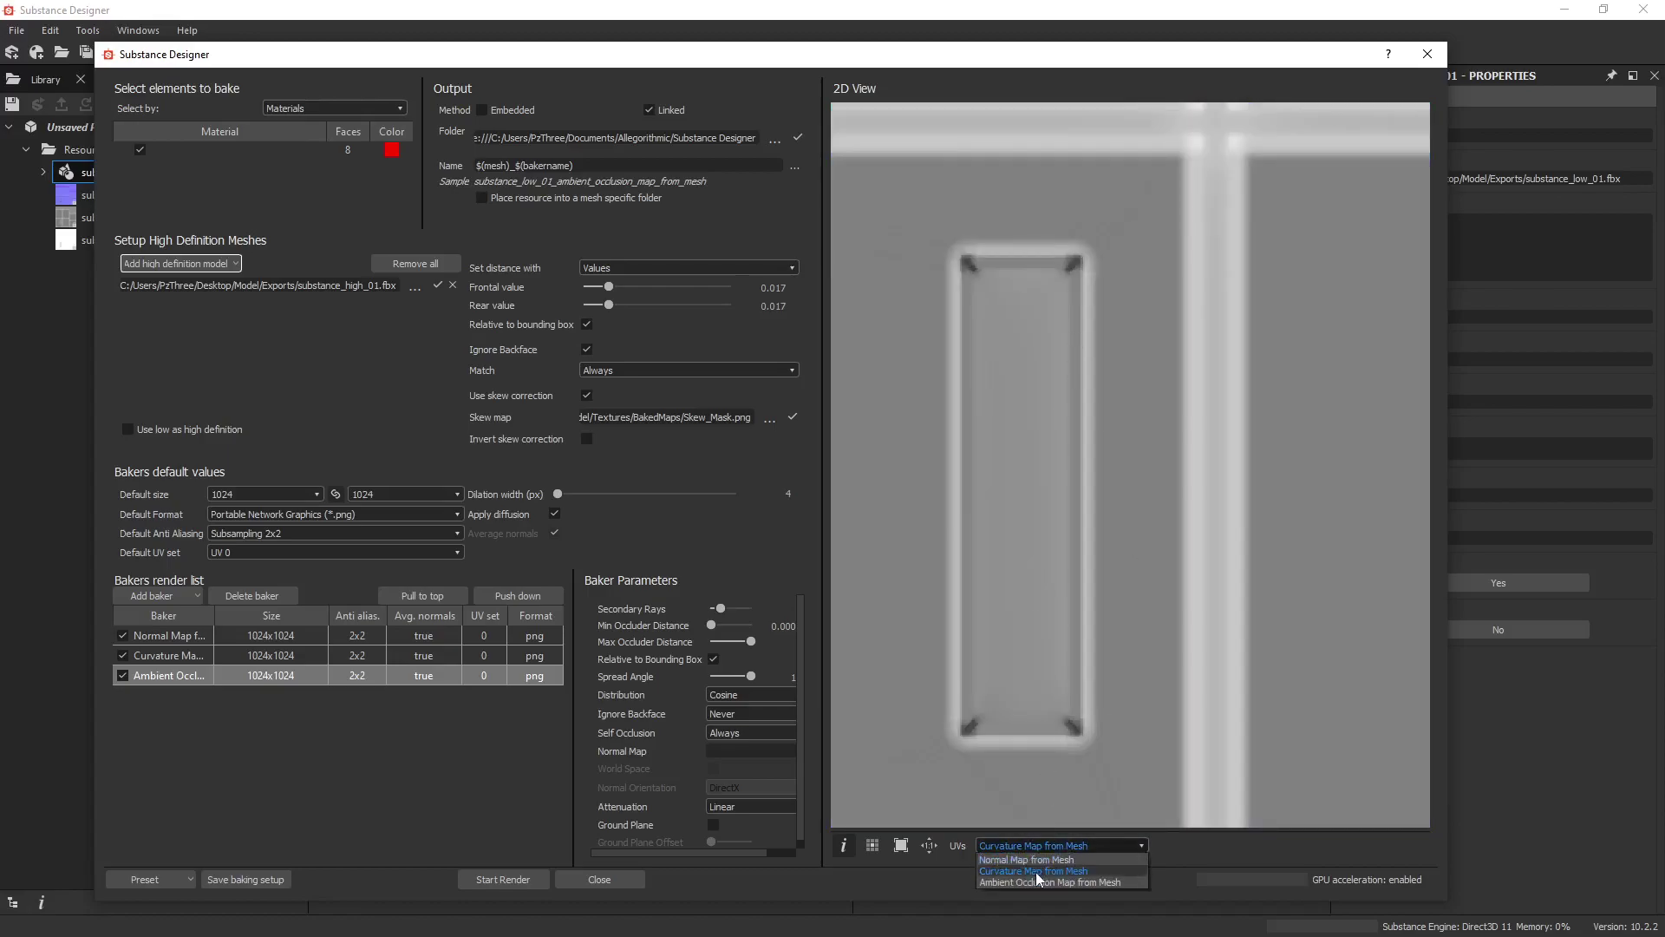
left_click(1039, 881)
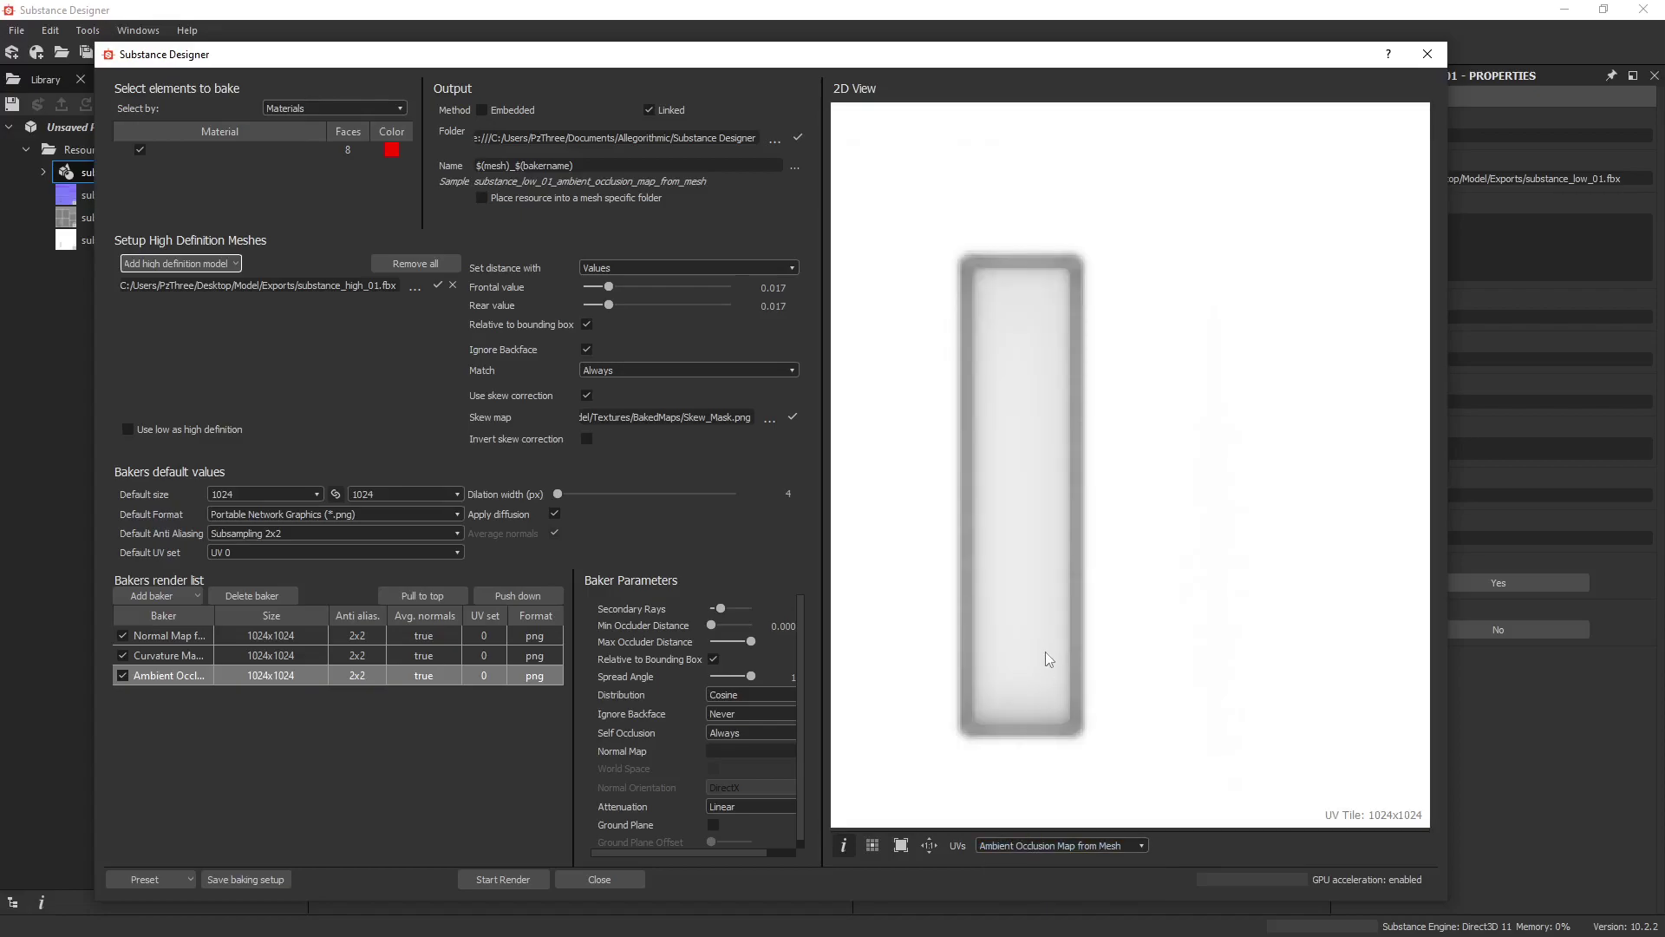
scroll(1045, 661, "up", 3)
scroll(1044, 670, "down", 5)
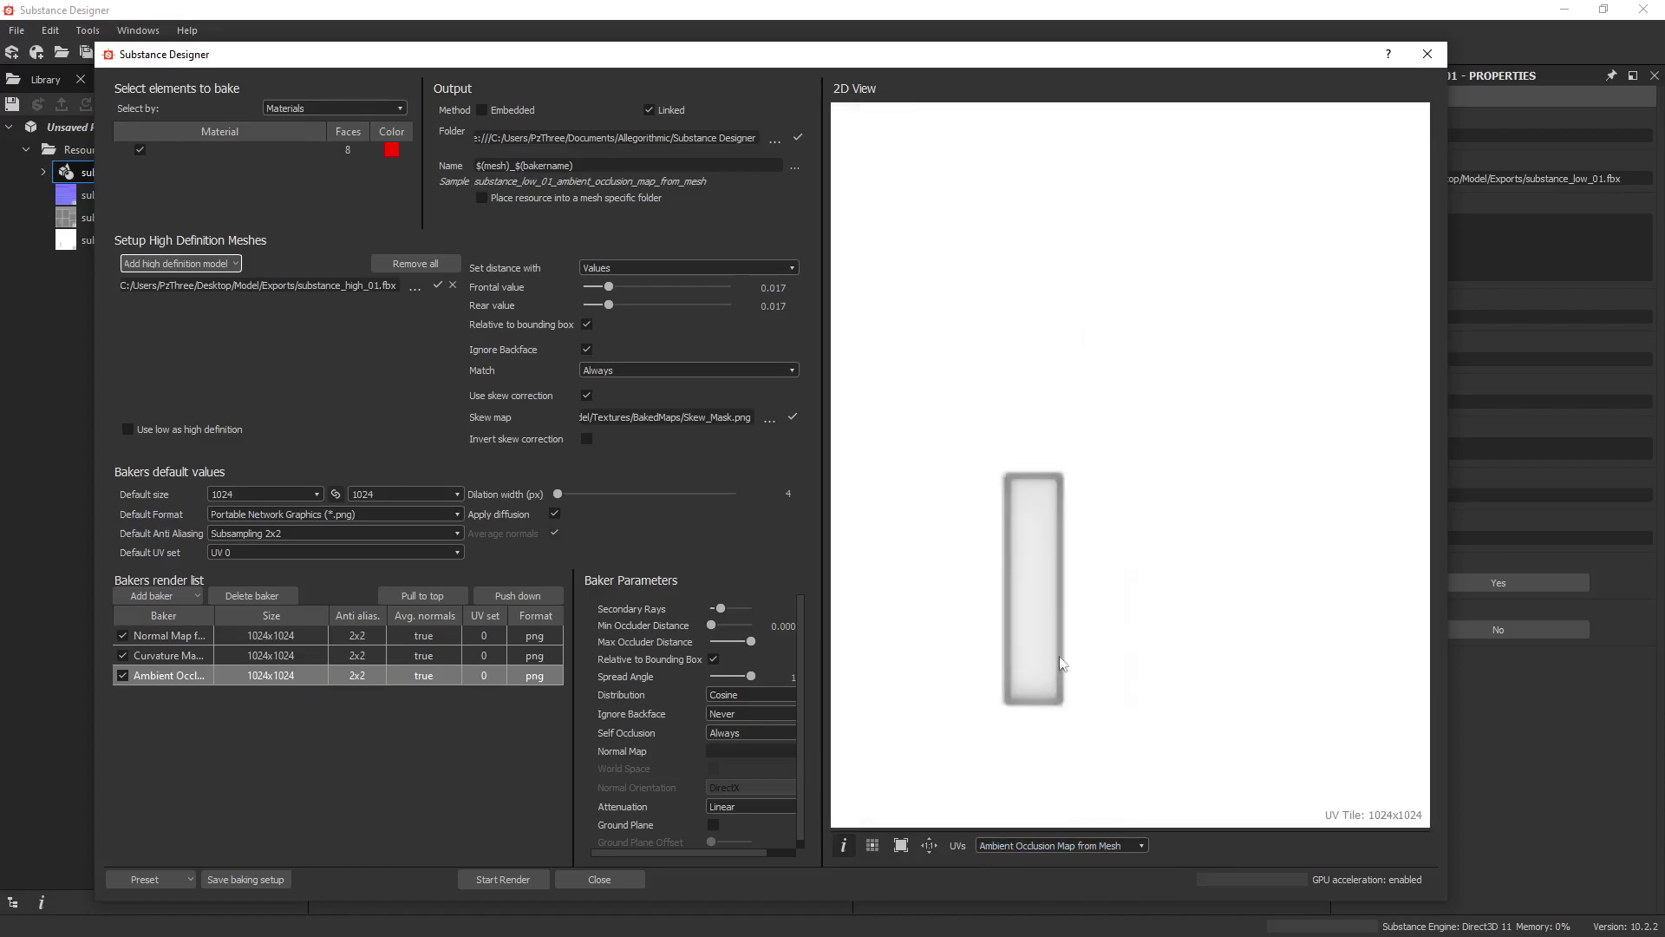
Set the bake output folder to Desktop/Model/Textures/BakedMaps and re-render the maps
left_click(775, 141)
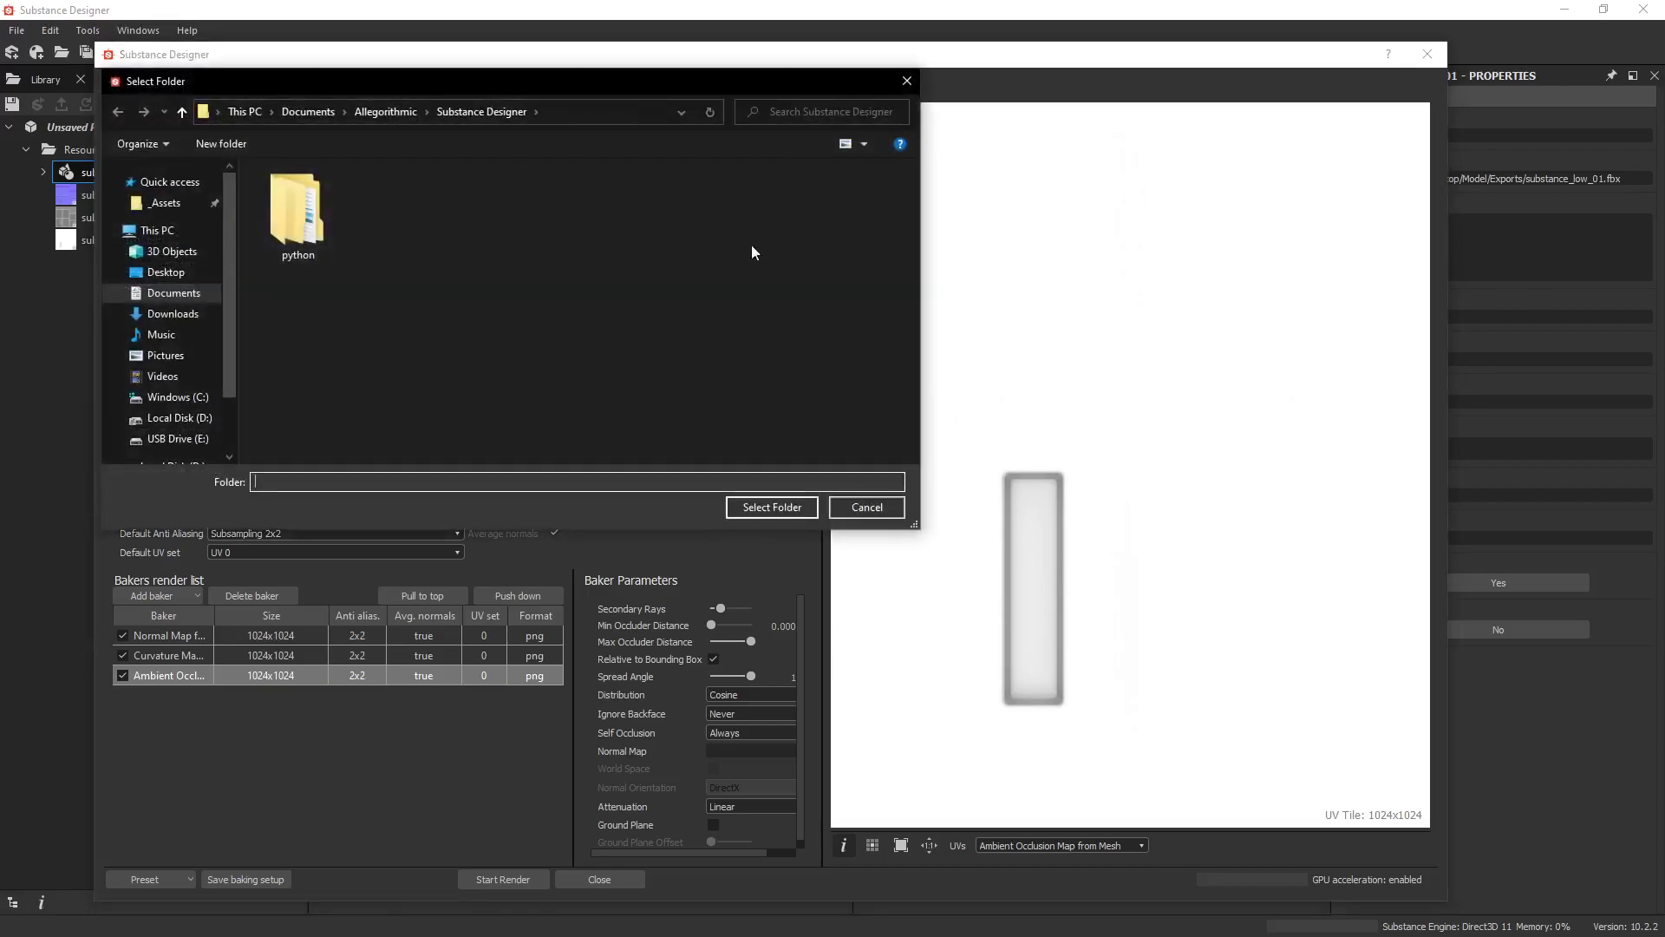
left_click(189, 274)
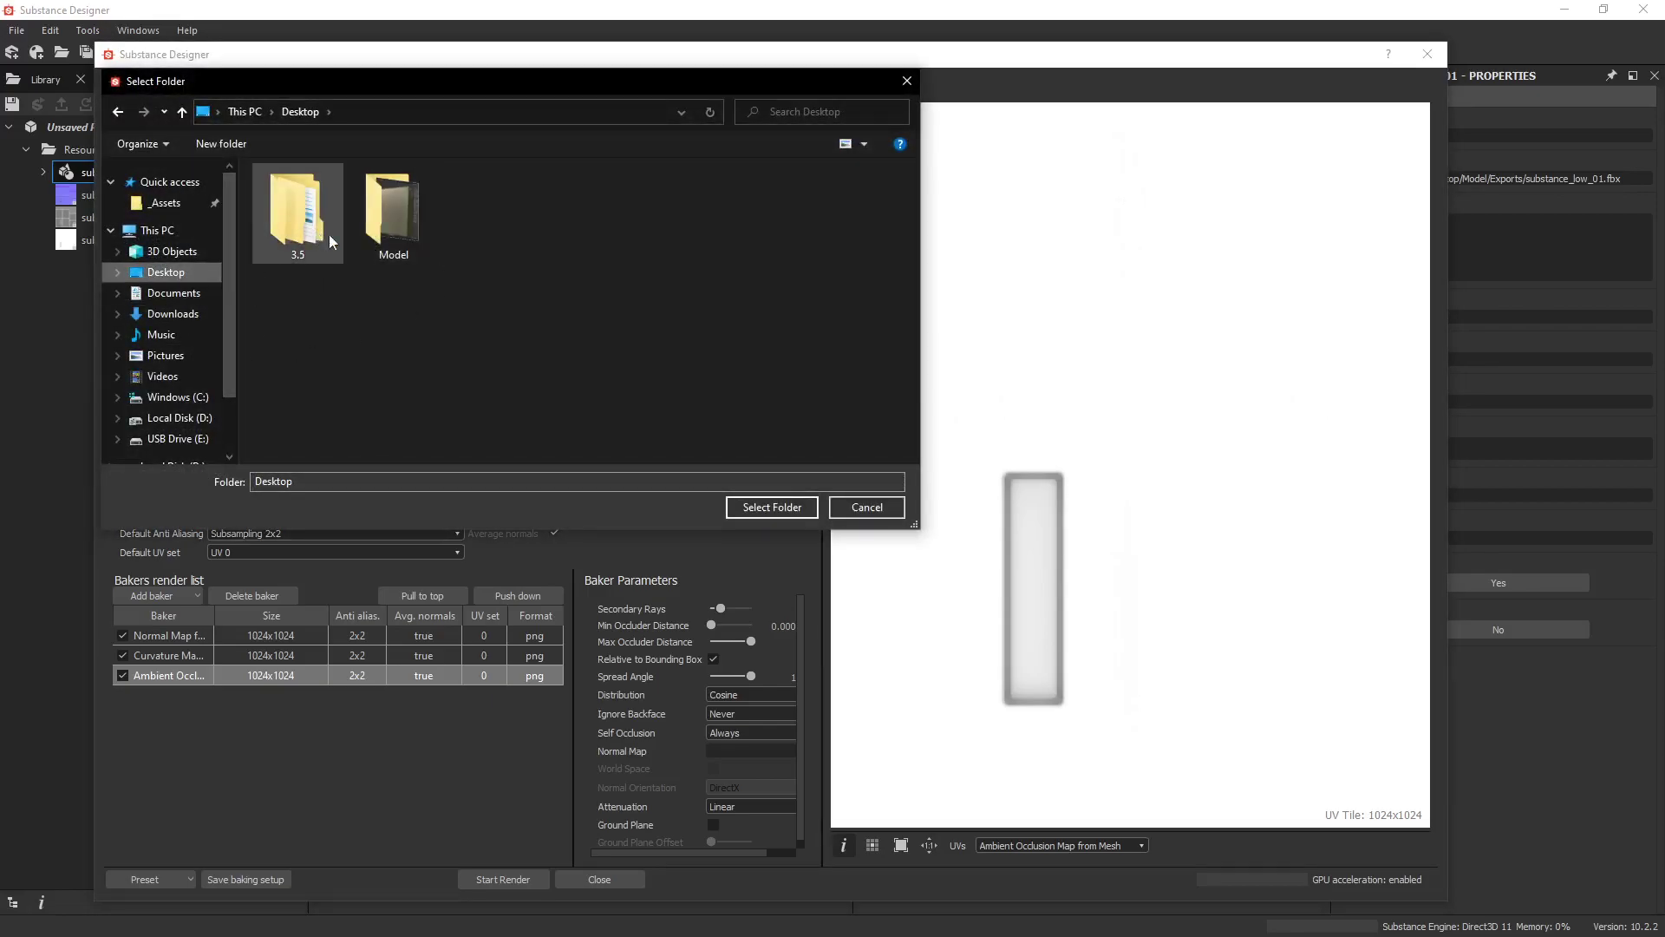
double_click(398, 230)
double_click(310, 214)
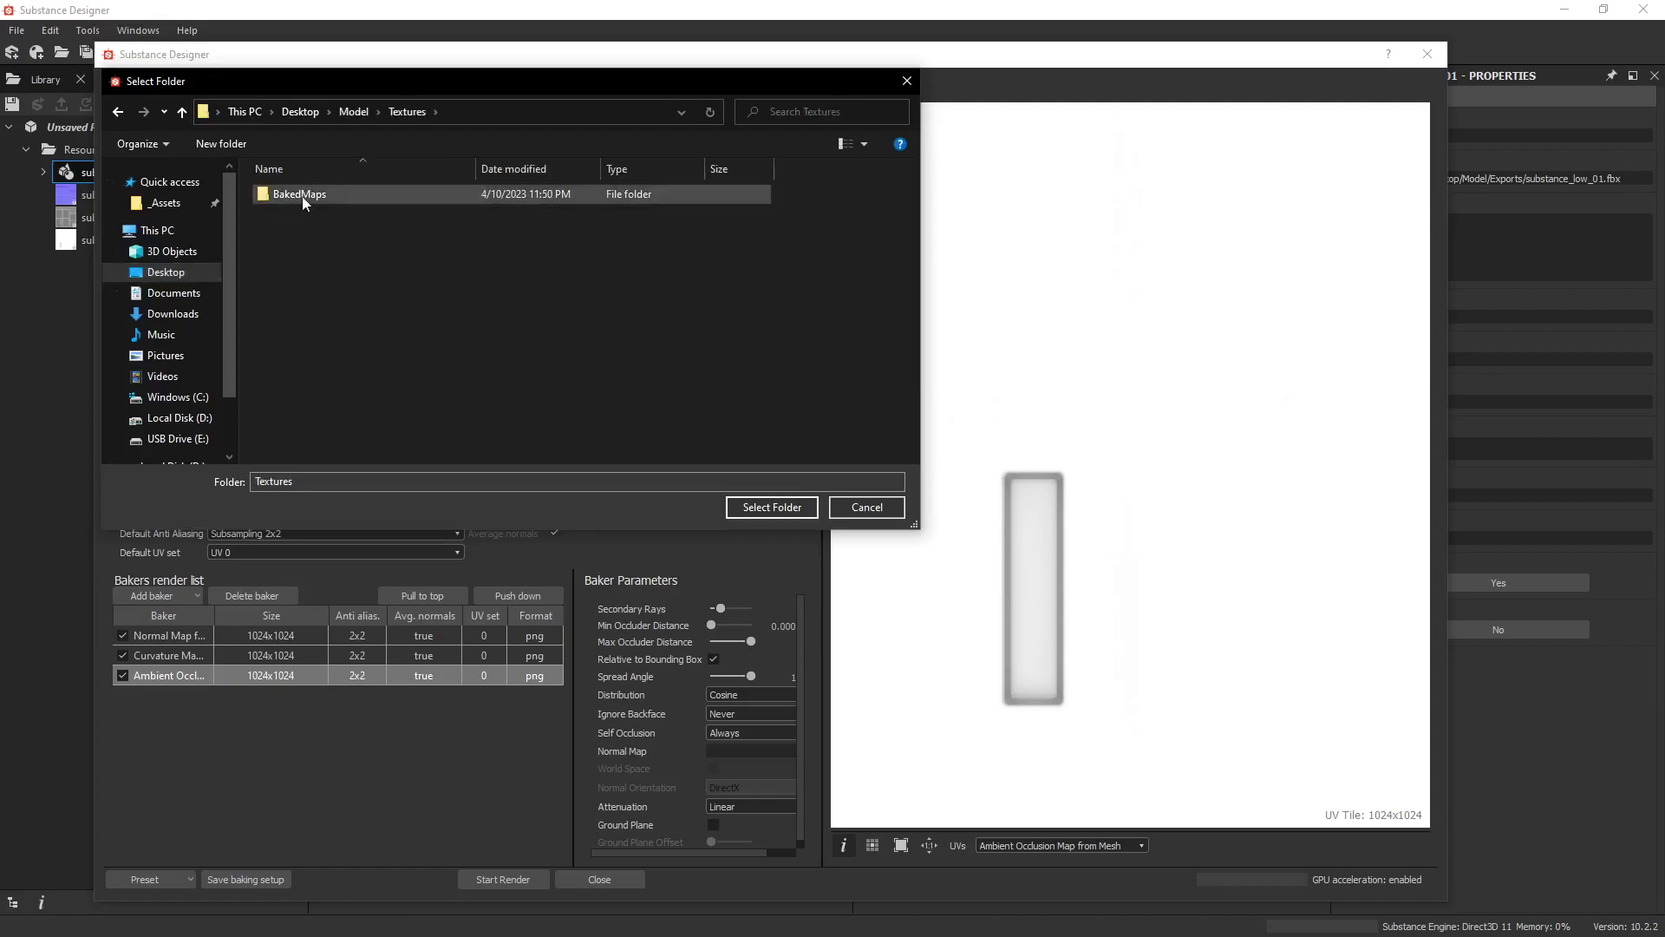
double_click(302, 196)
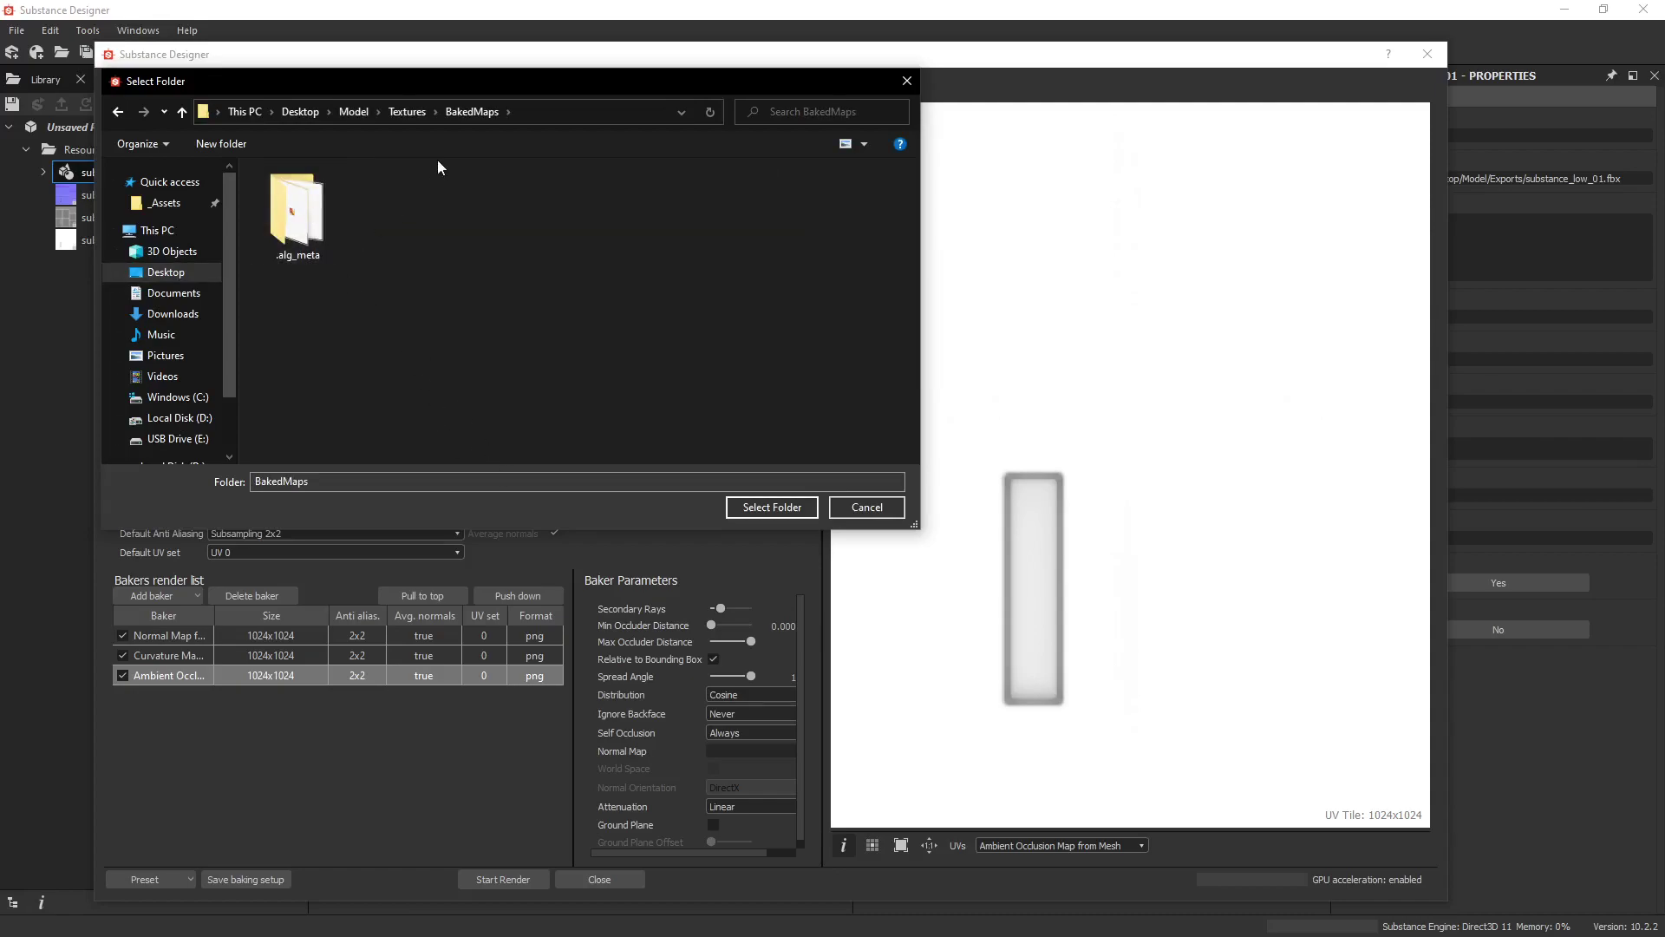
left_click(774, 507)
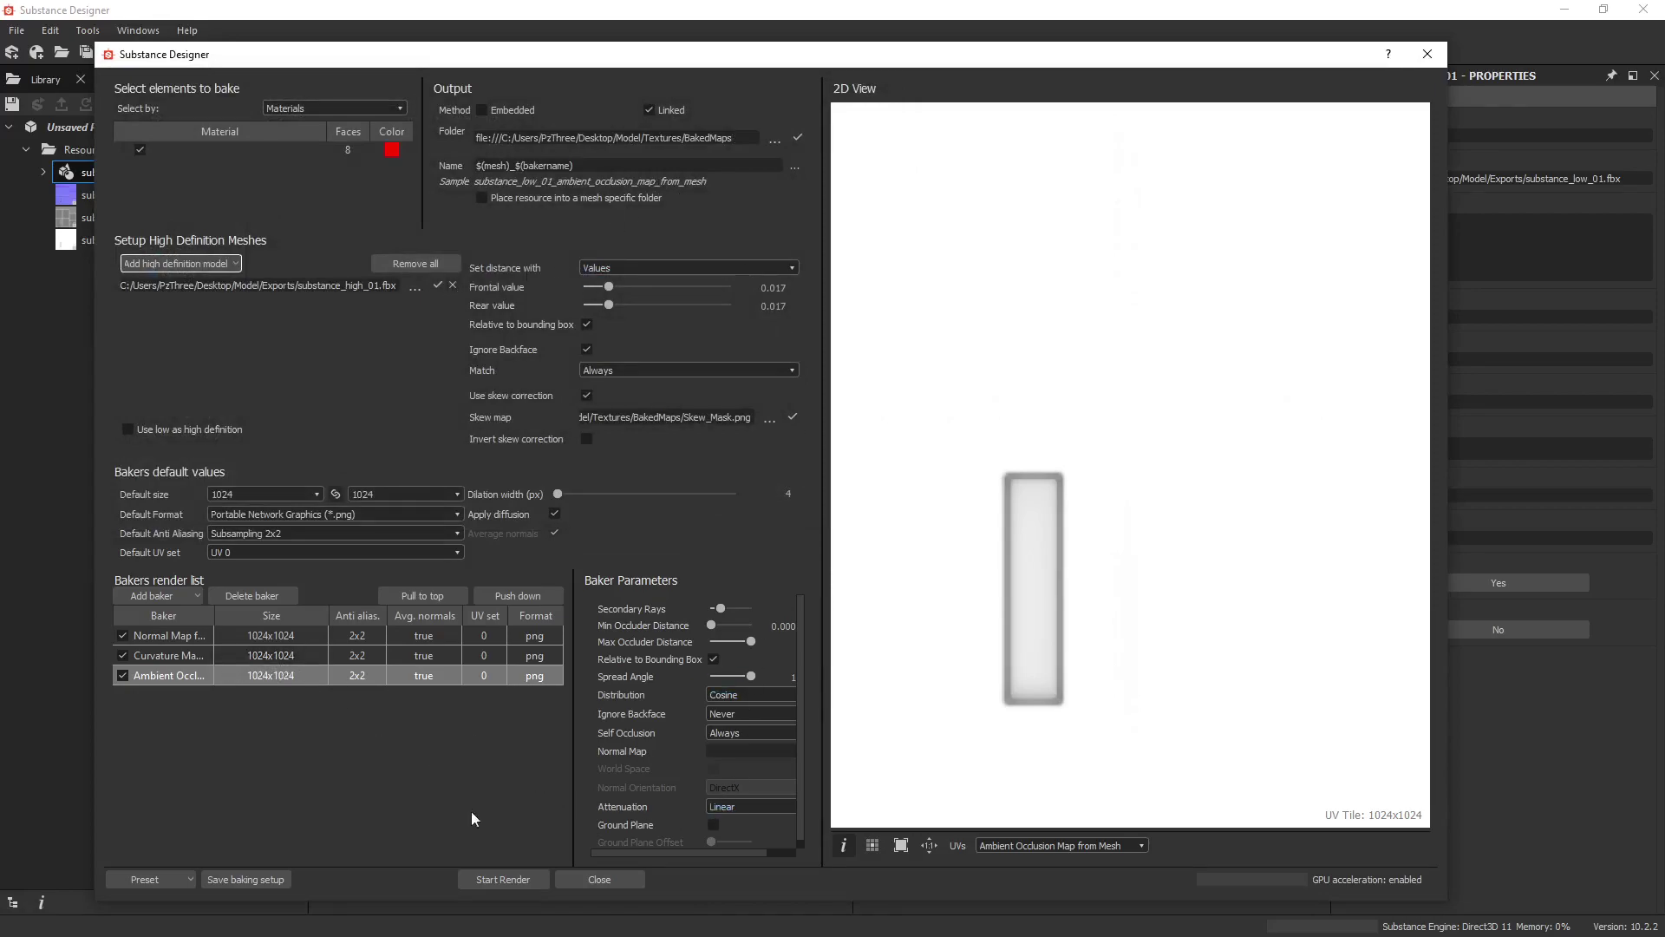
left_click(517, 878)
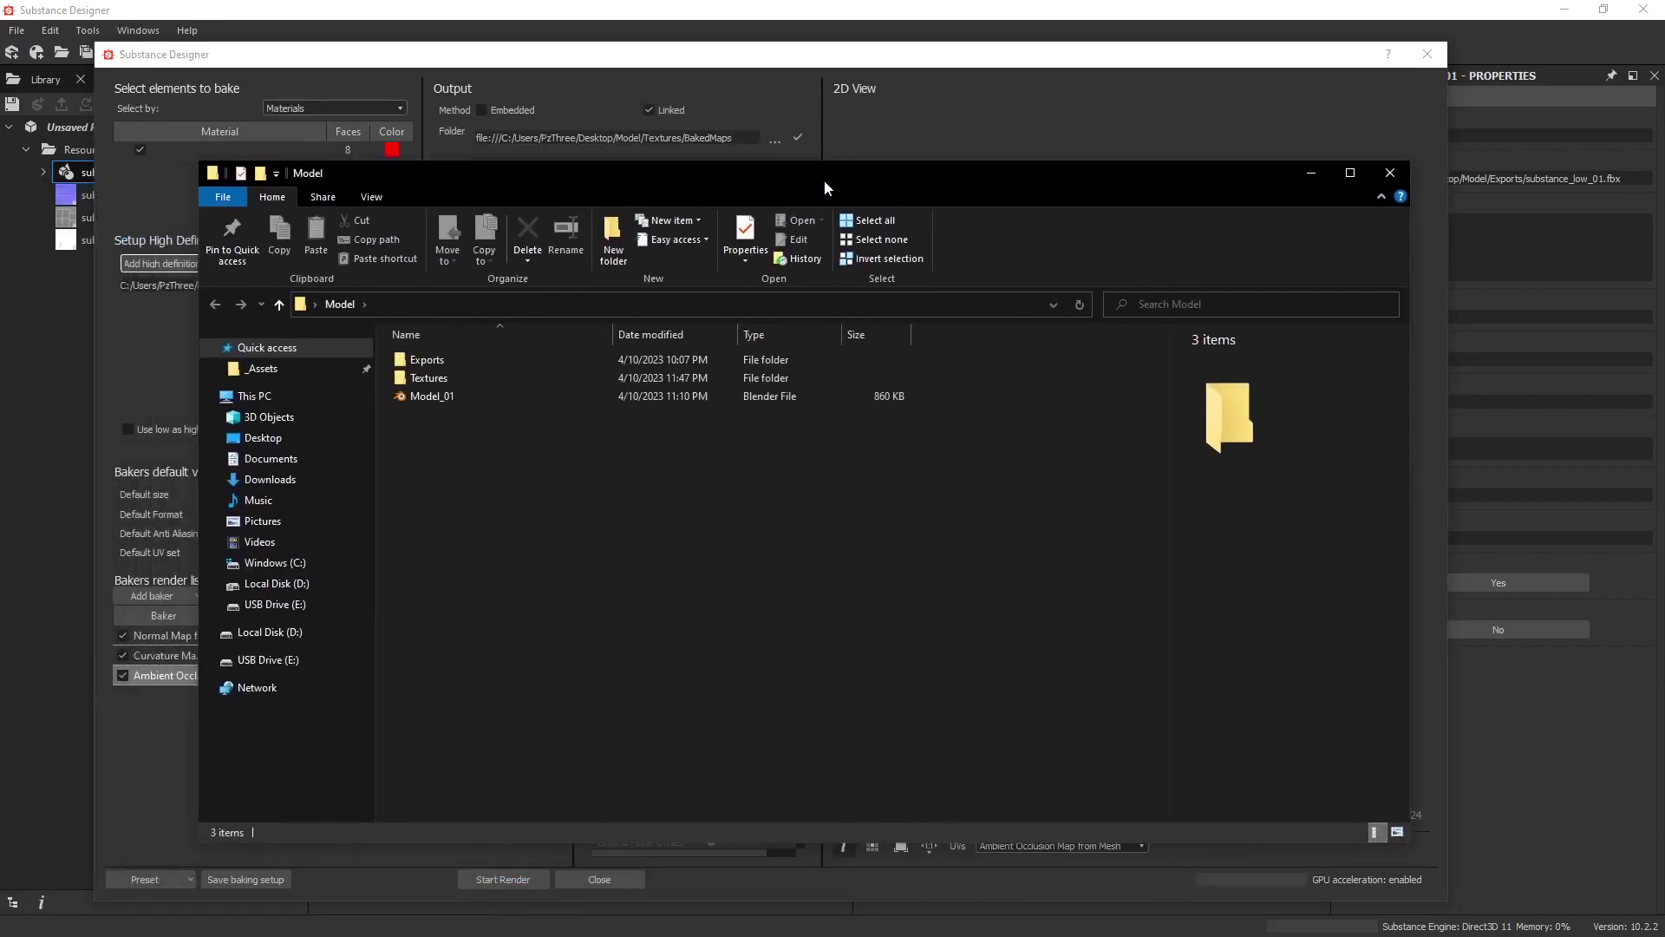
In Model/Textures/BakedMaps, check the substance_low_01 AO, curvature and normal map file details
double_click(462, 373)
double_click(477, 360)
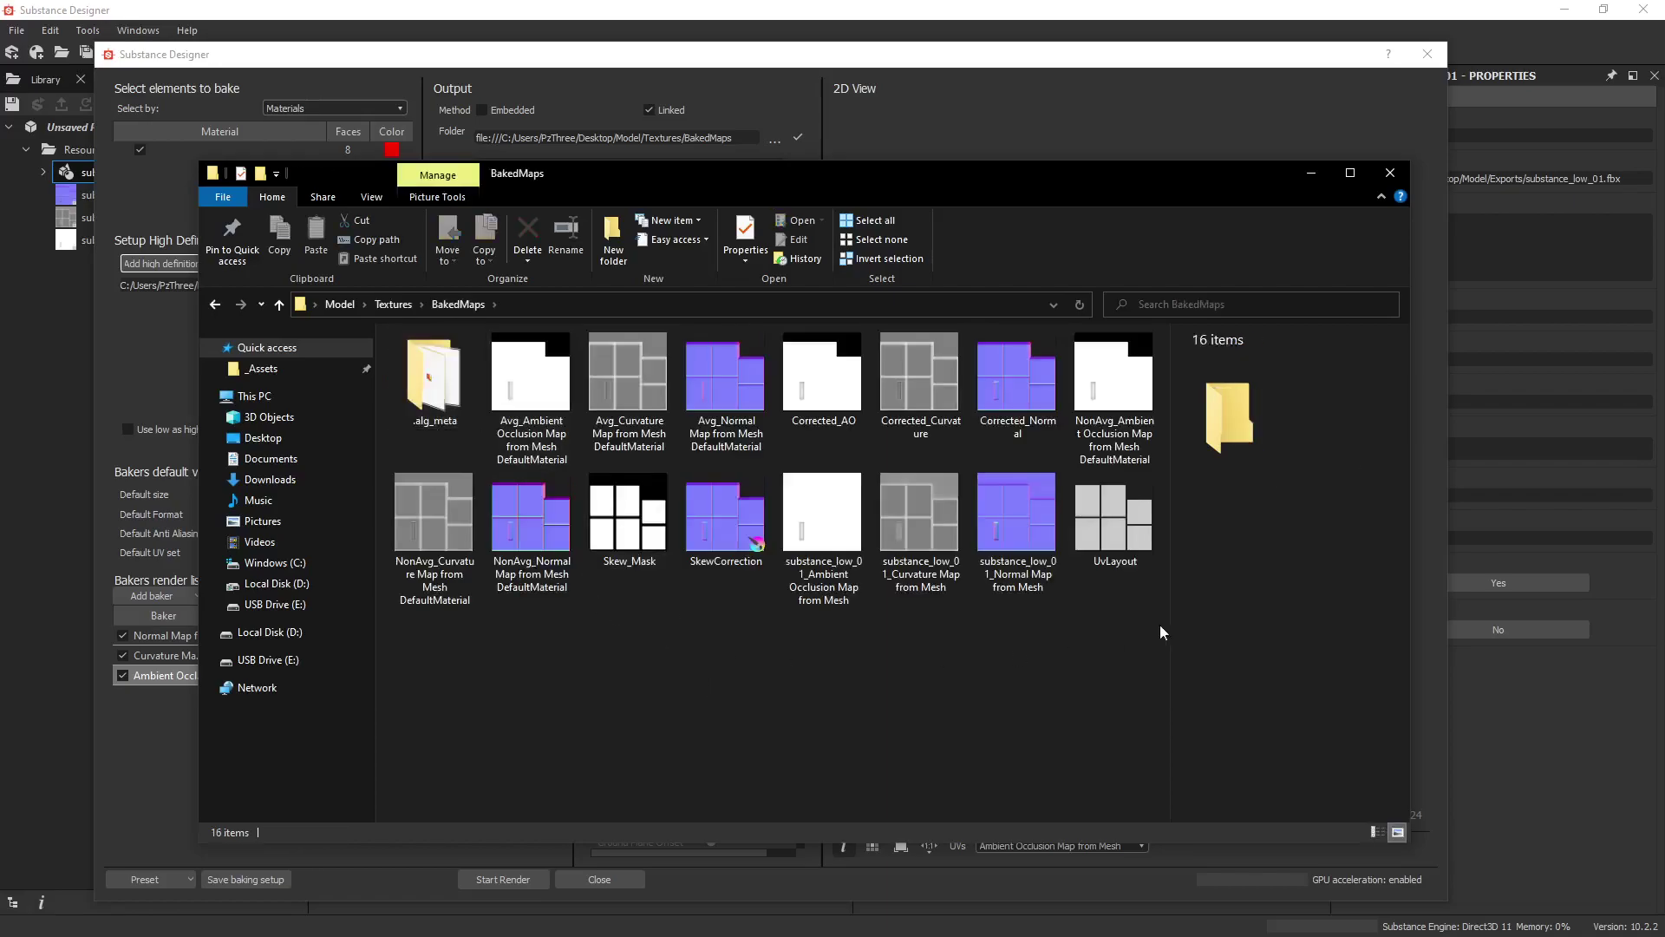
left_click(829, 577)
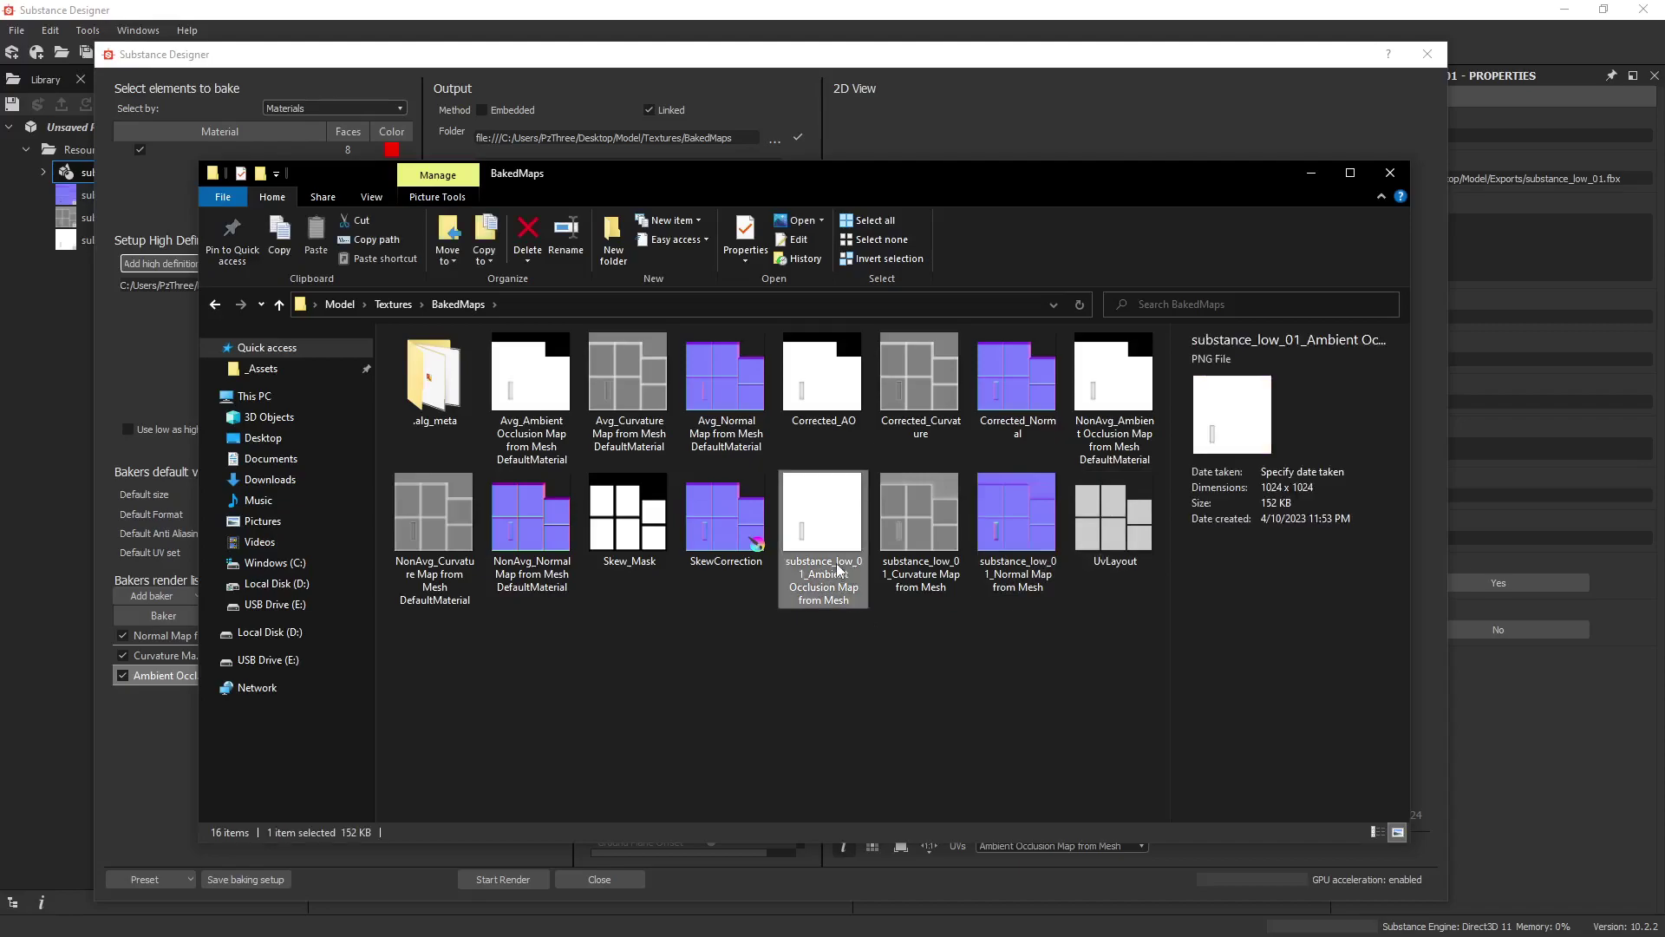
left_click(910, 587)
left_click(1032, 591)
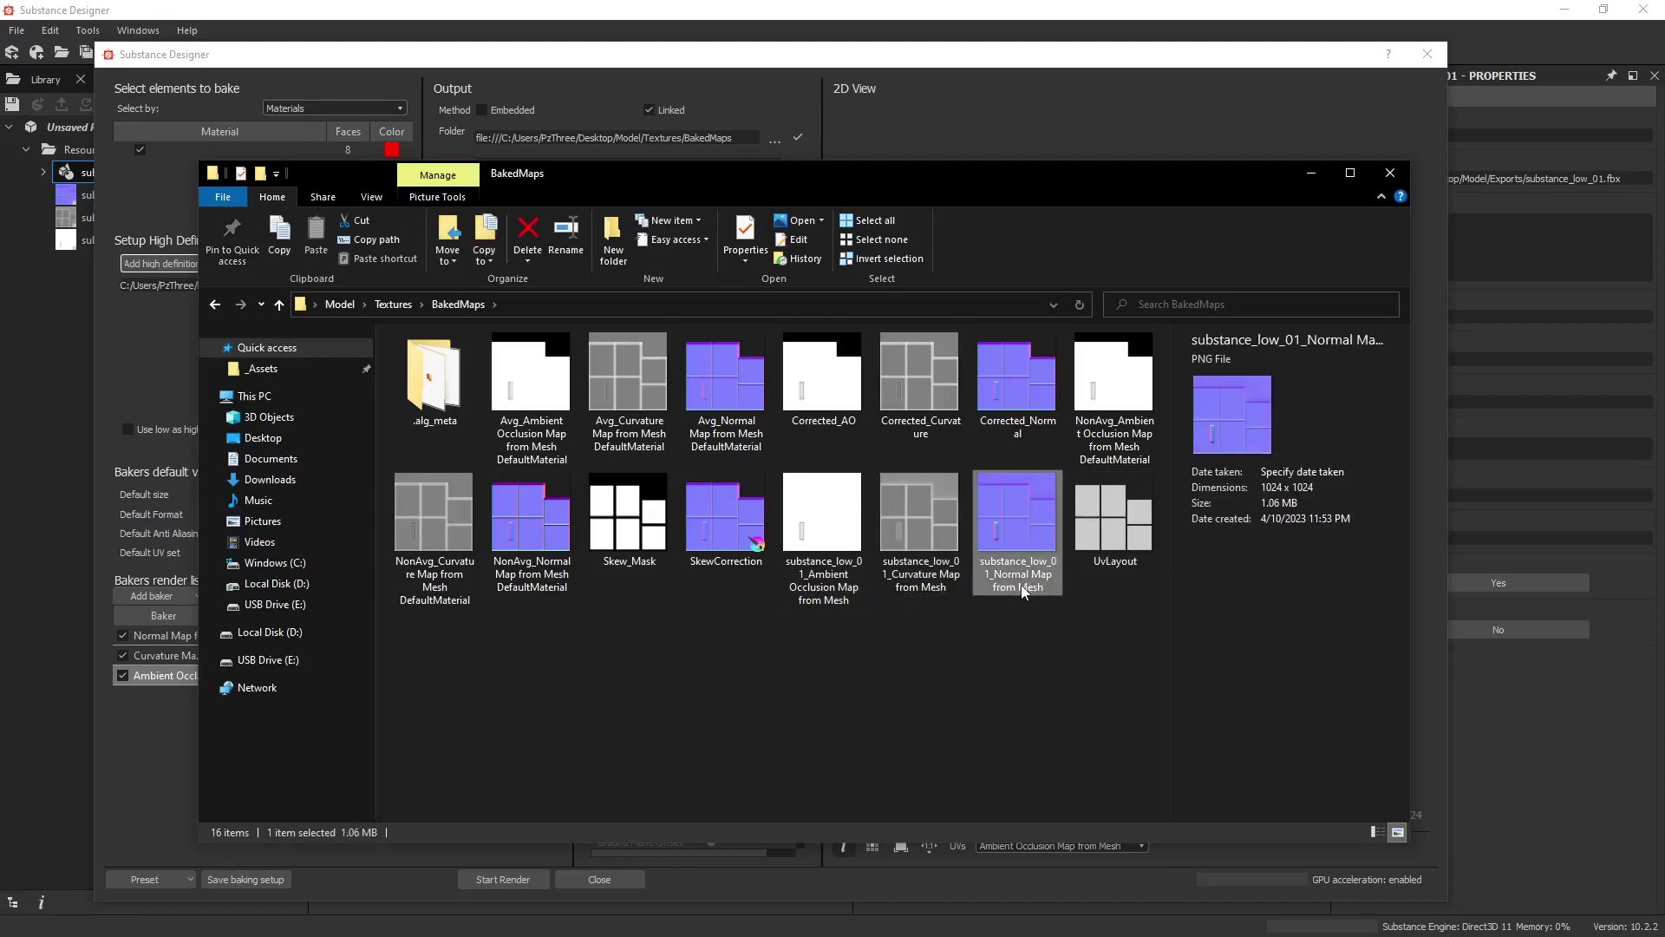
left_click(898, 582)
left_click(762, 590)
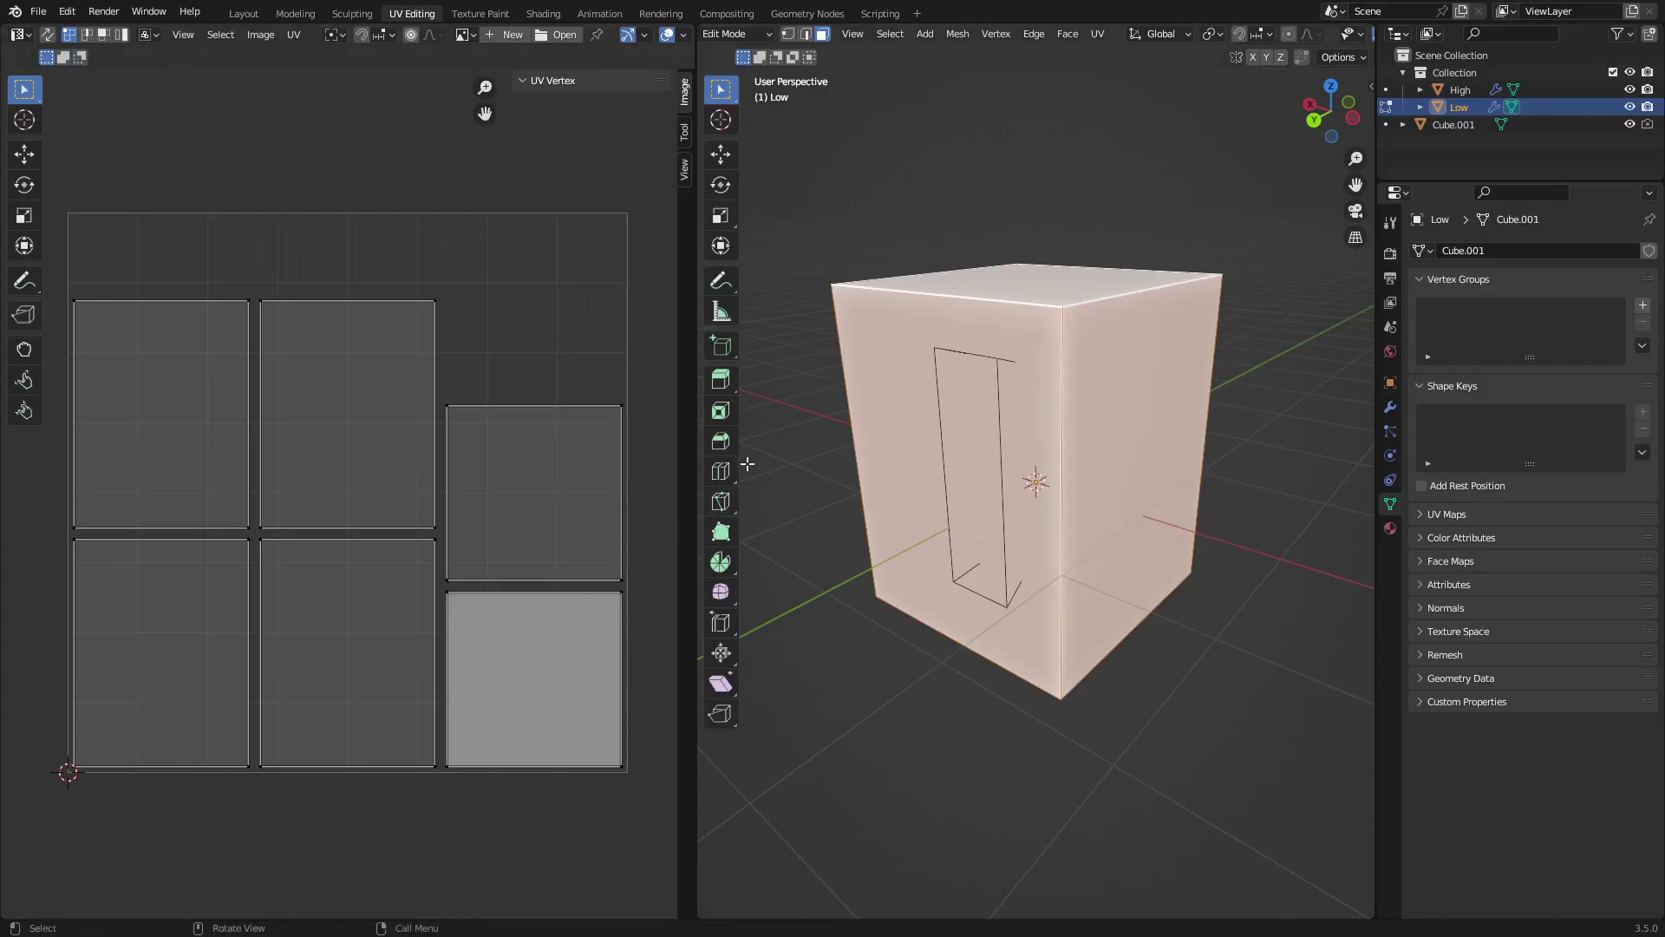
Hide High and Cube.001 in the Layout Outliner, leaving only Low, then go to Shading
left_click(244, 13)
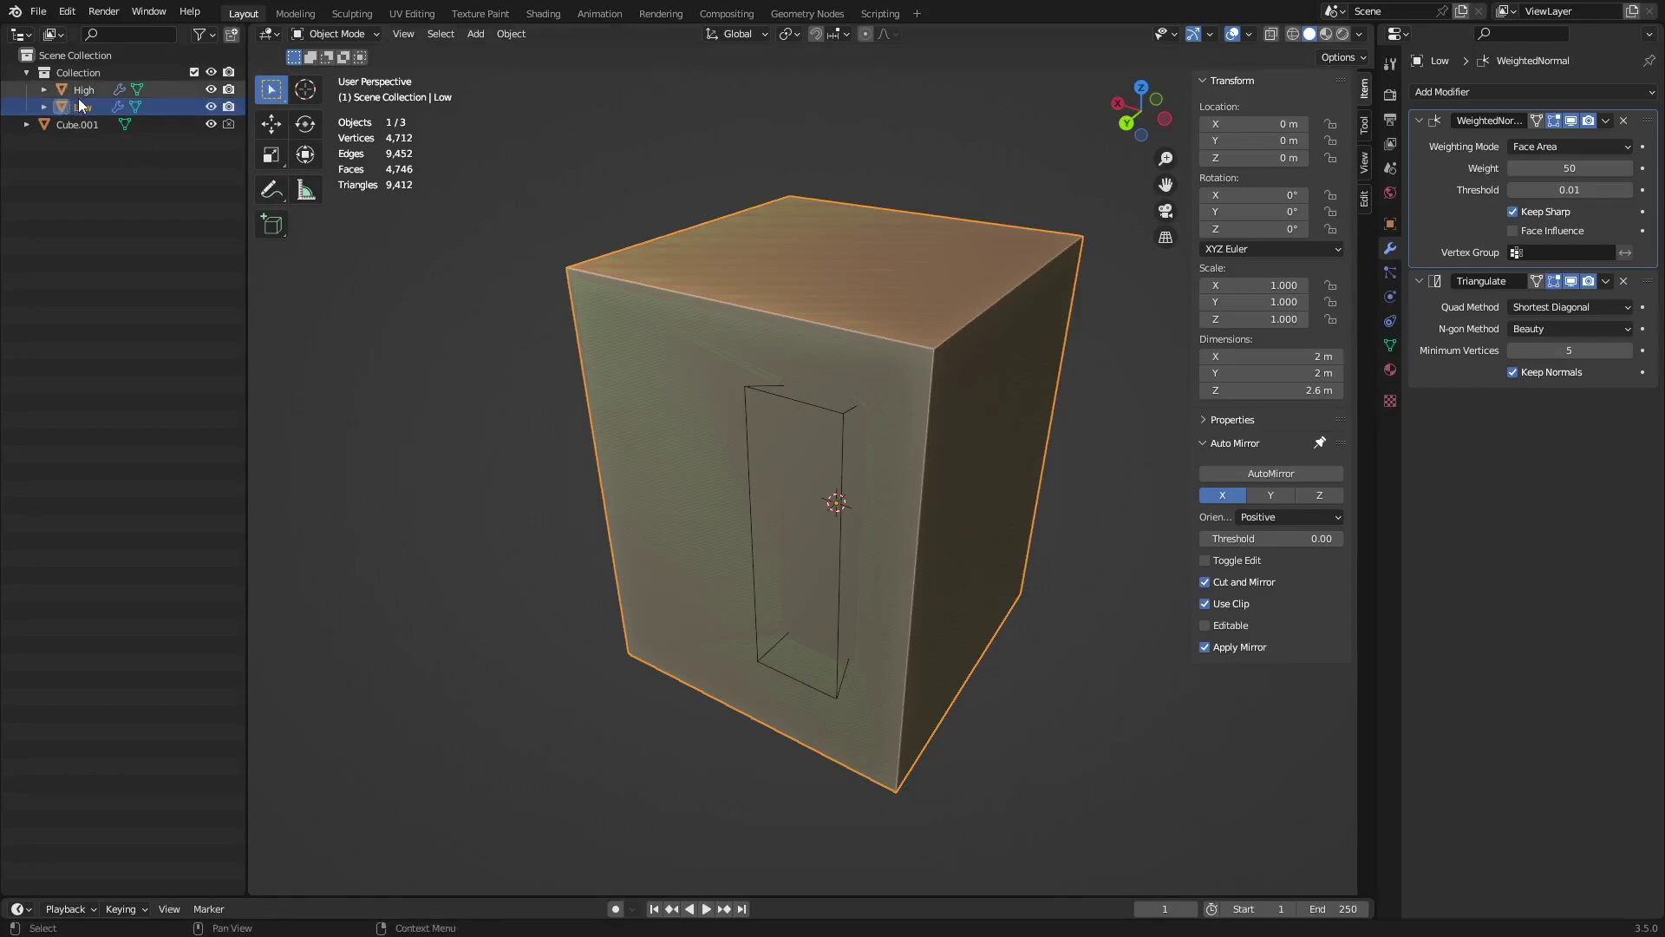
left_click(211, 89)
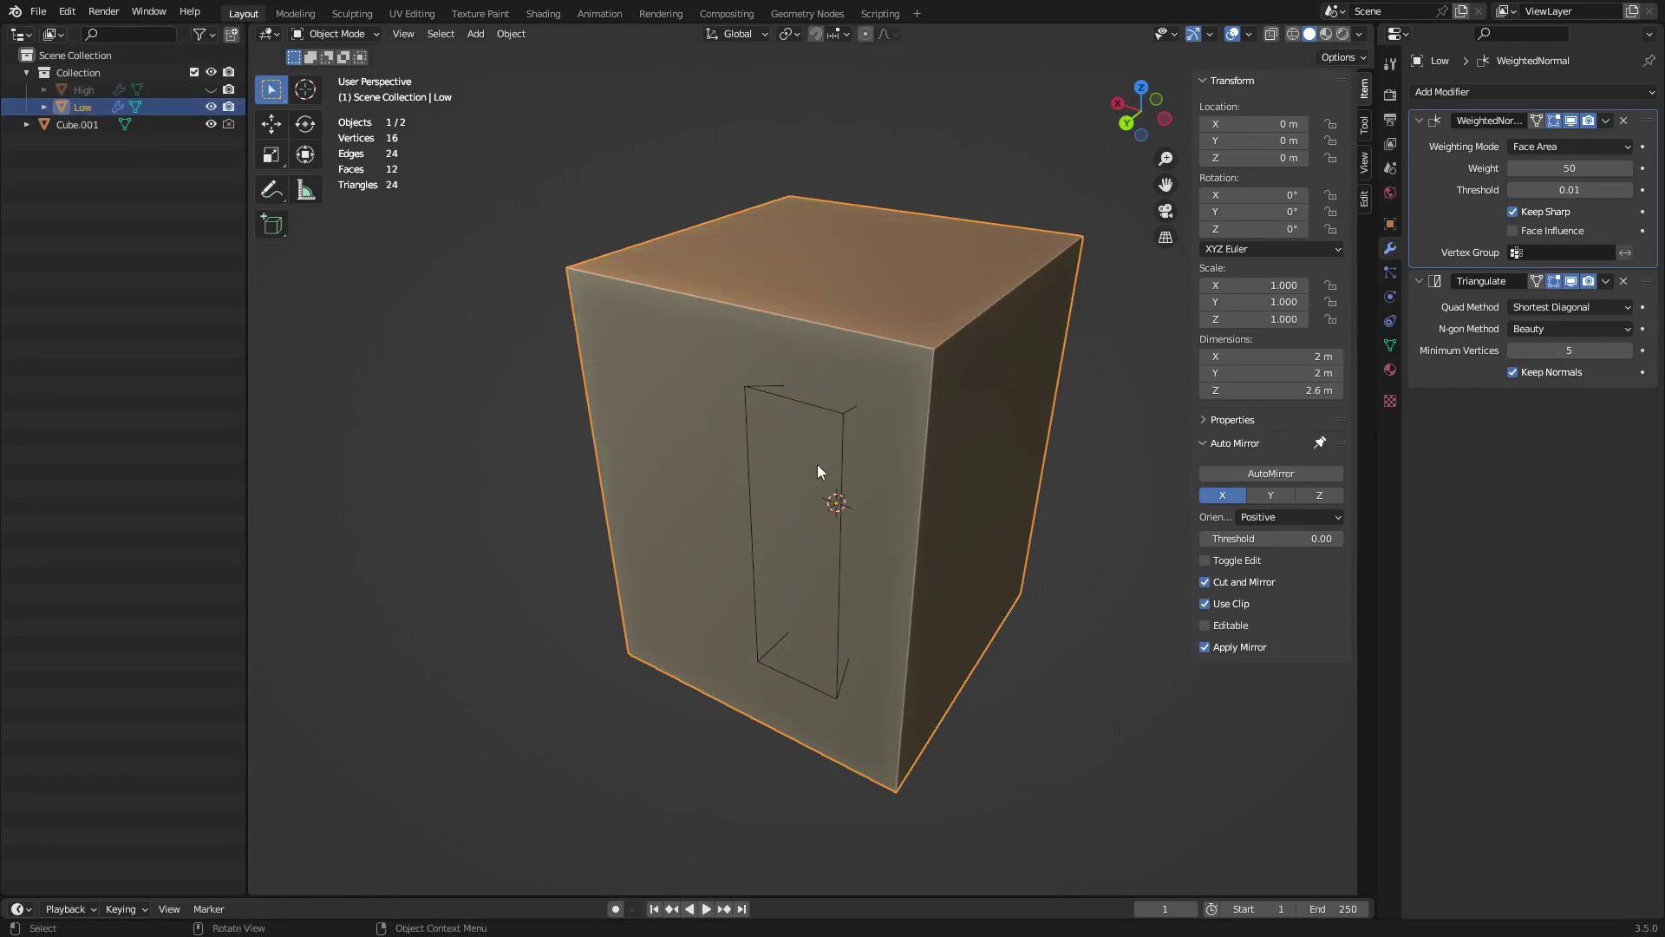
left_click(211, 124)
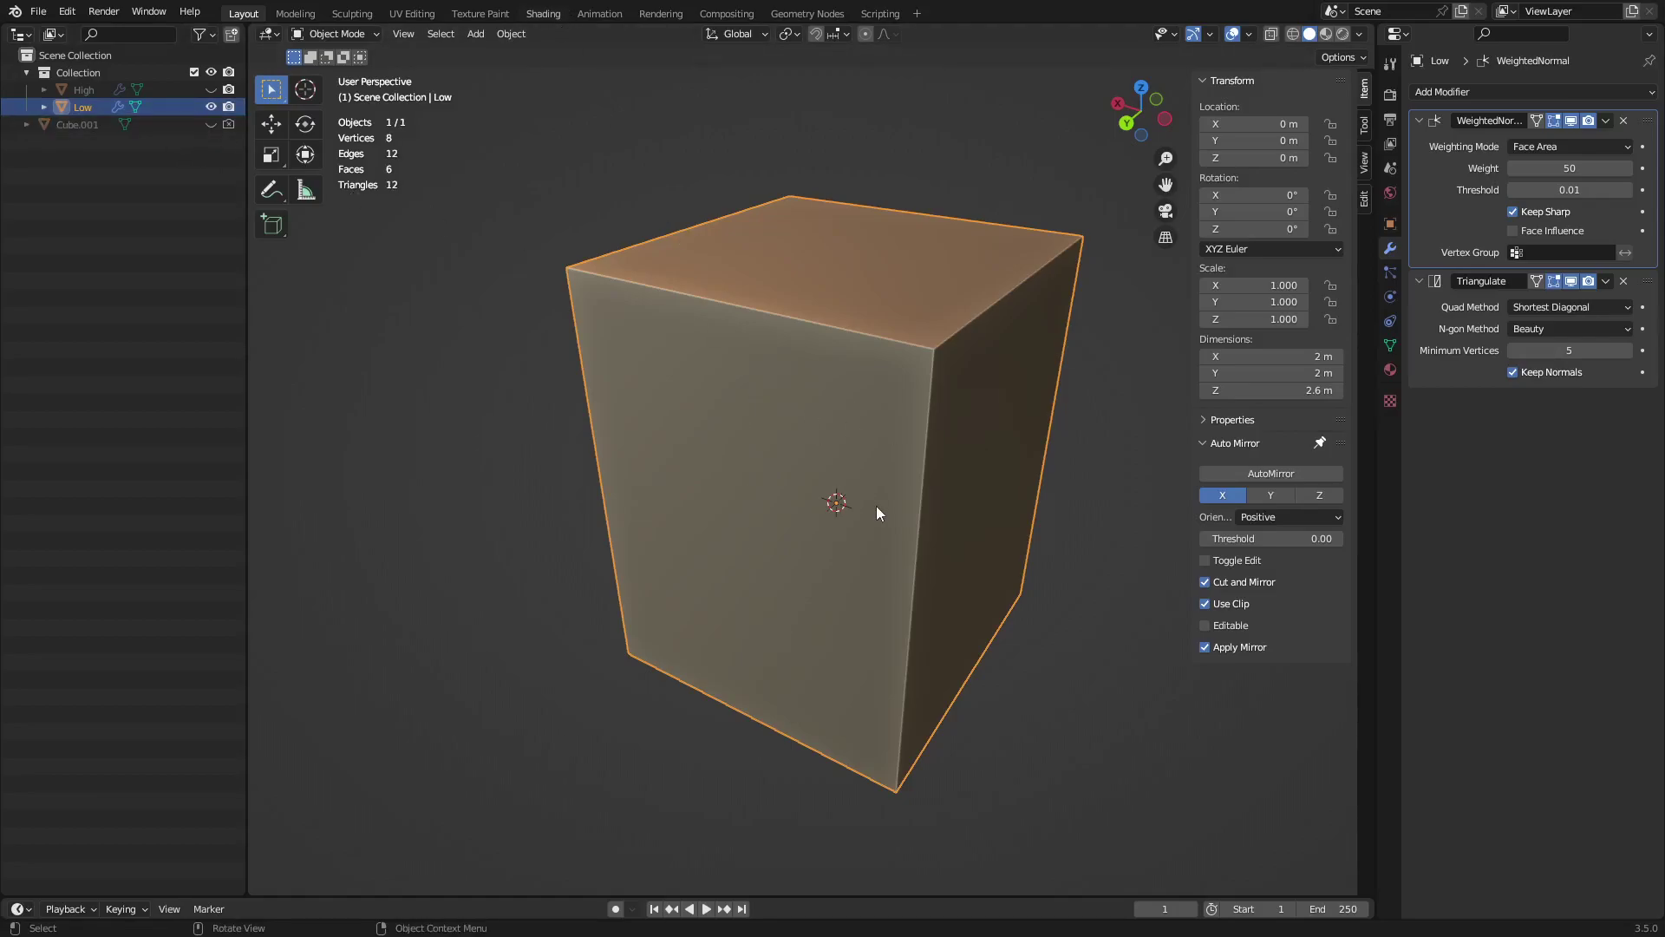
key("ctrl+Page_Down")
key("ctrl+Page_Down")
key("ctrl+Page_Down")
key("ctrl+Page_Down")
key("ctrl+Page_Down")
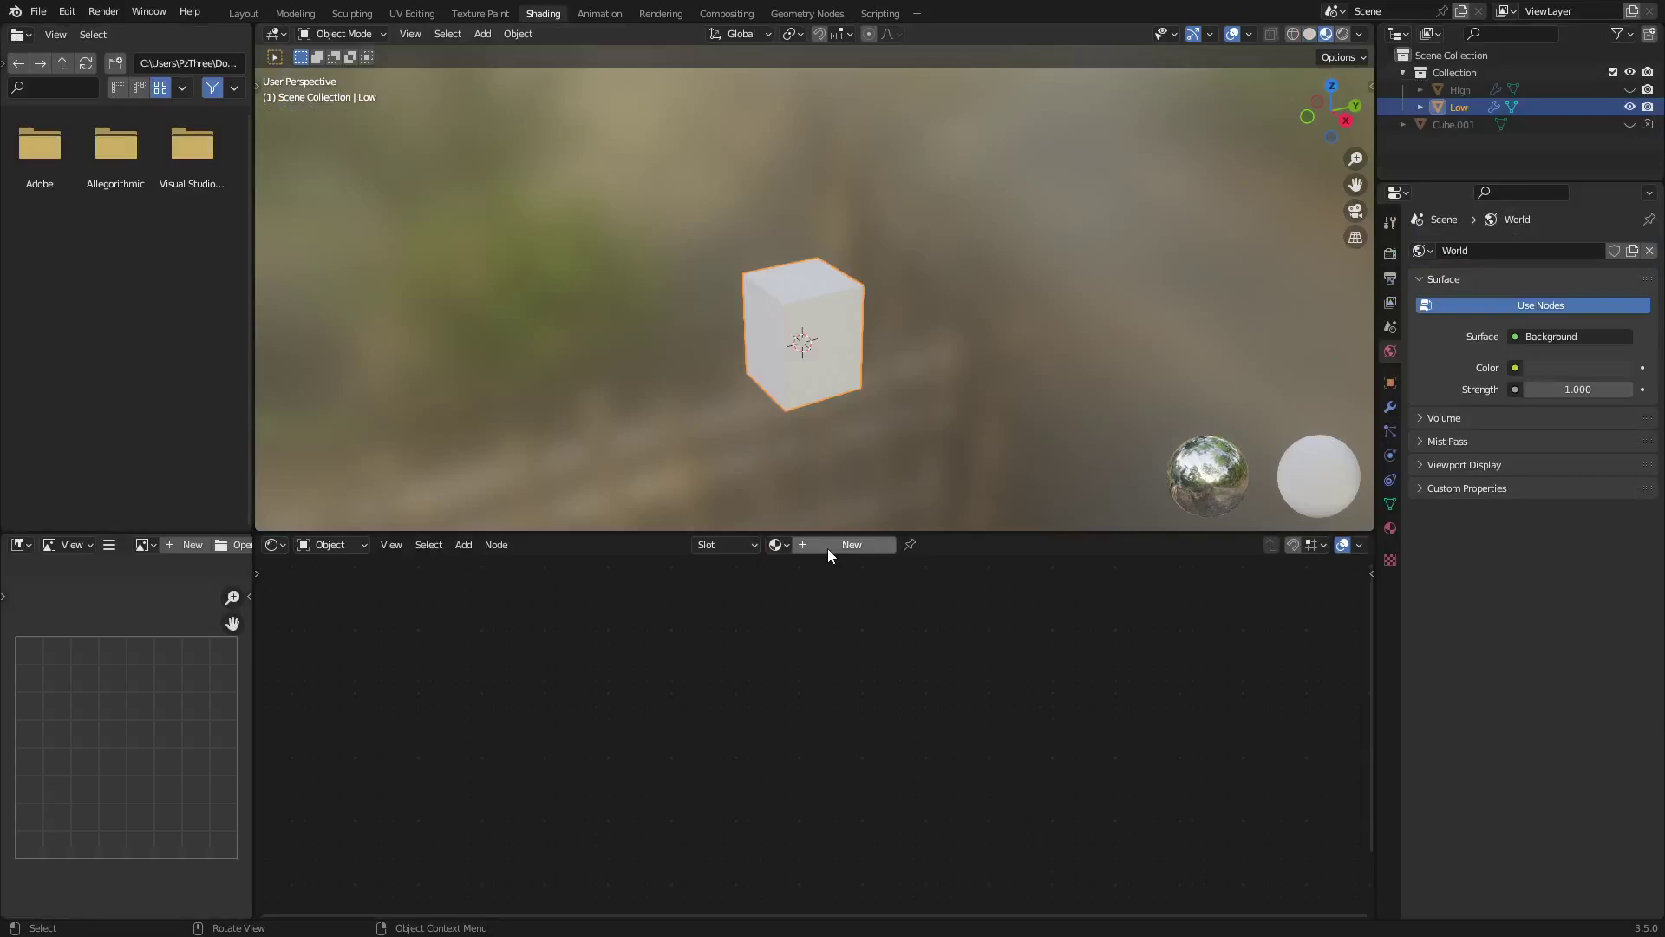
Run Principled Texture Setup with the three substance_low_01 AO, curvature and normal maps from BakedMaps
left_click(784, 575)
key("ctrl+shift+t")
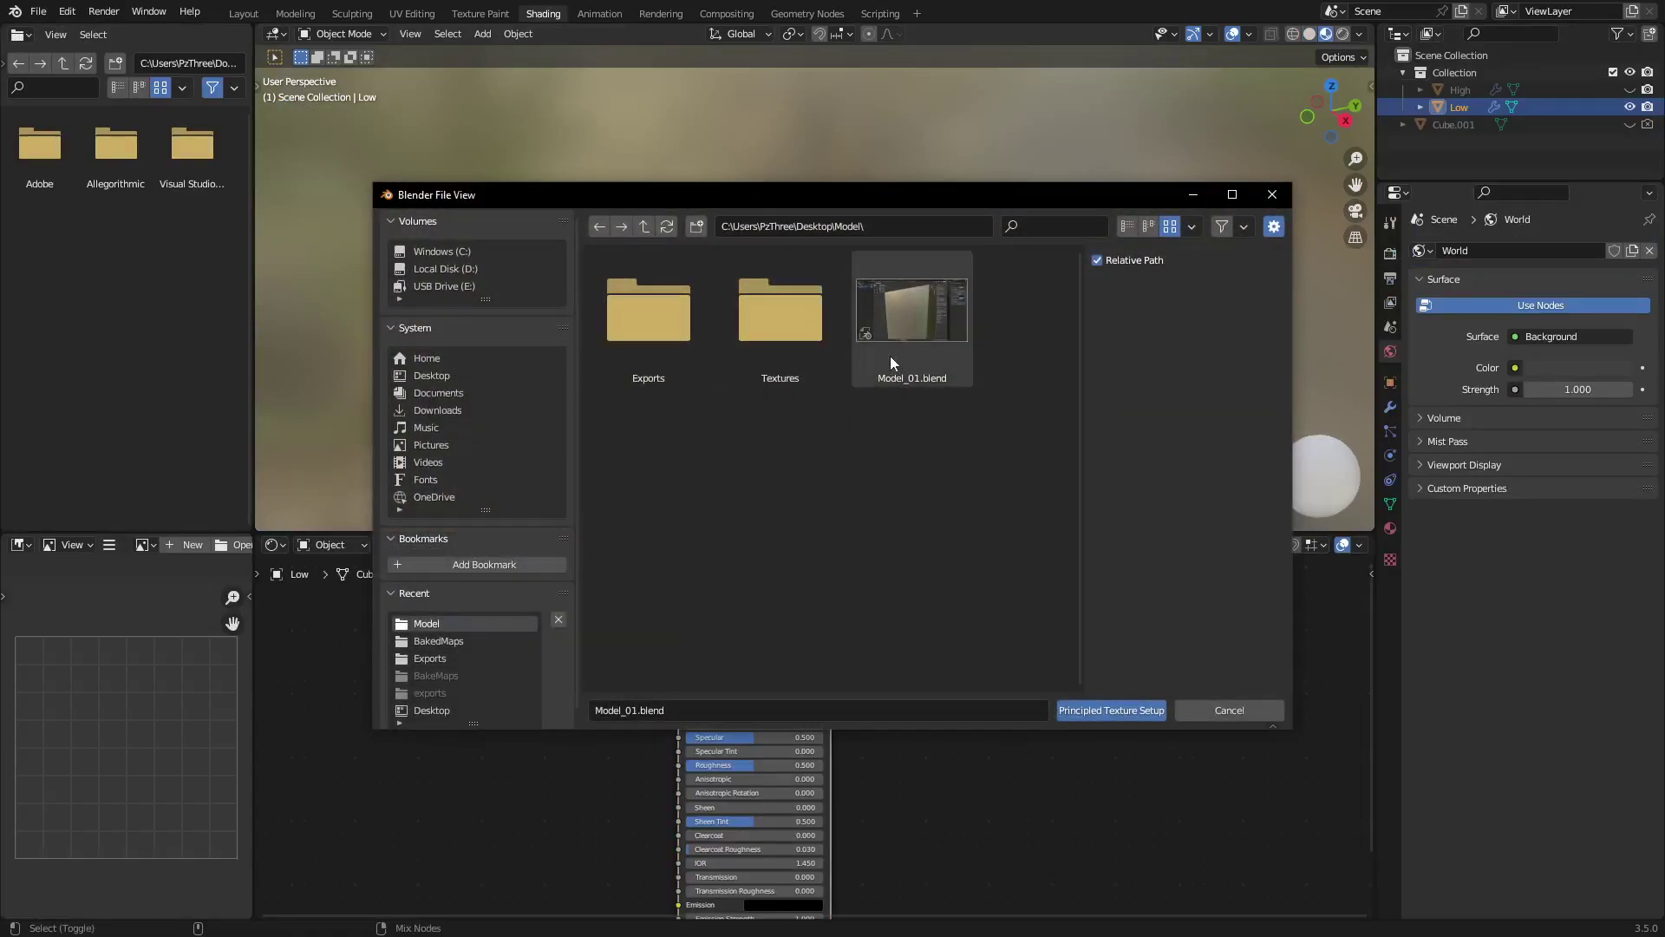
double_click(786, 330)
double_click(668, 356)
scroll(933, 560, "down", 8)
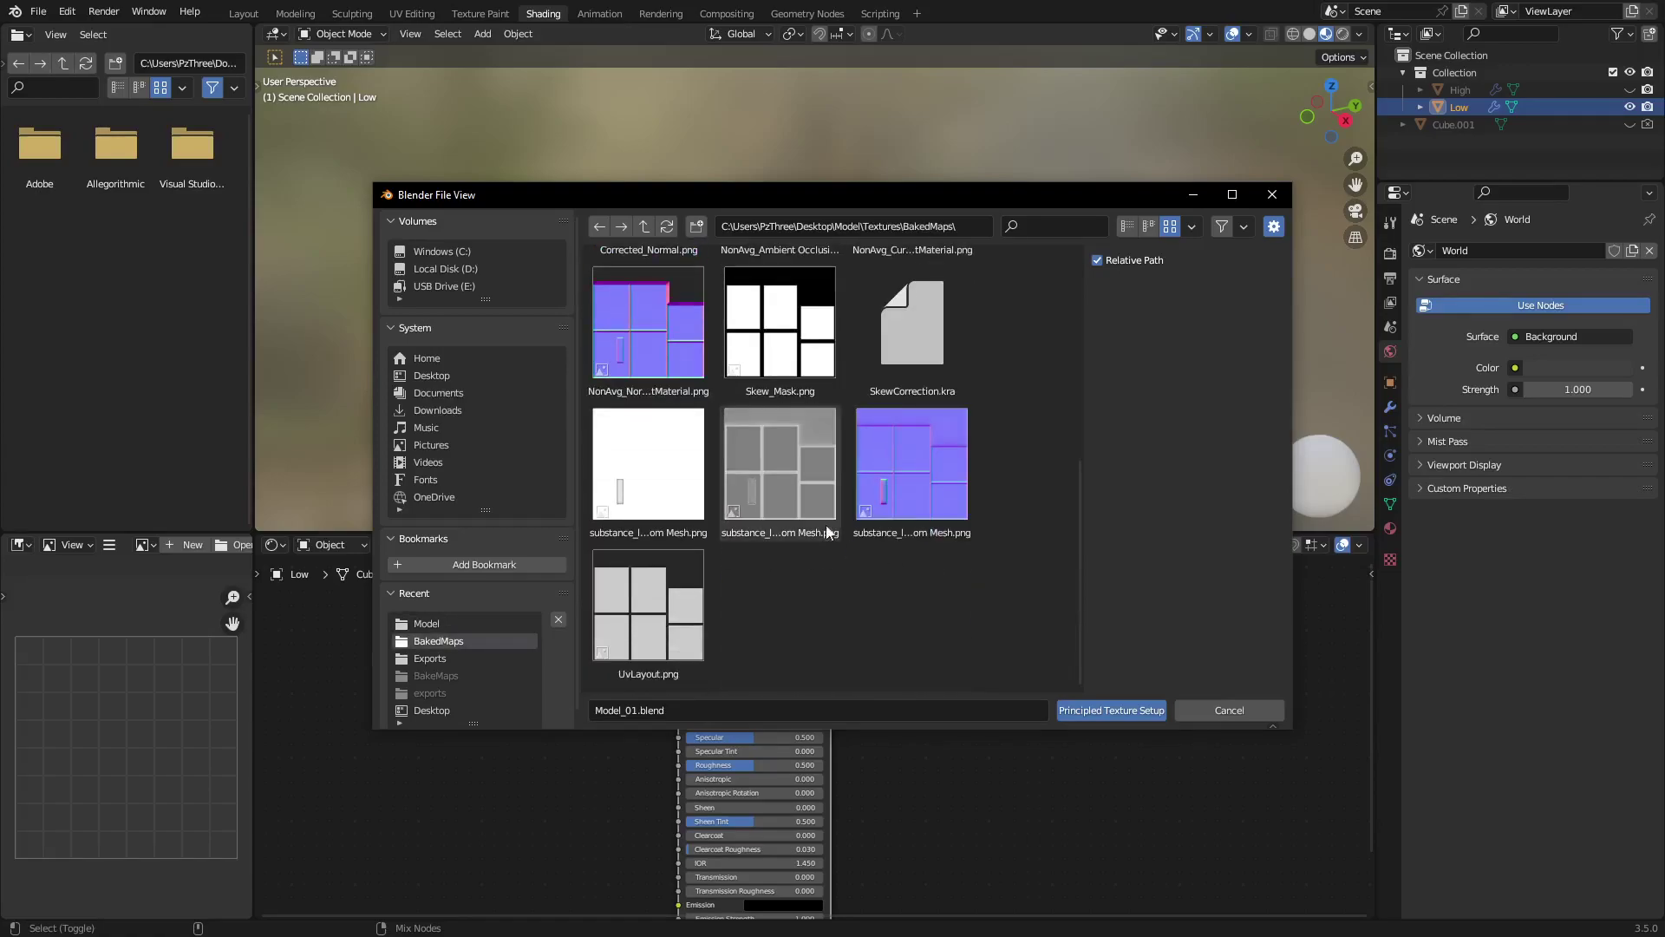
left_click(756, 502)
left_click(664, 510)
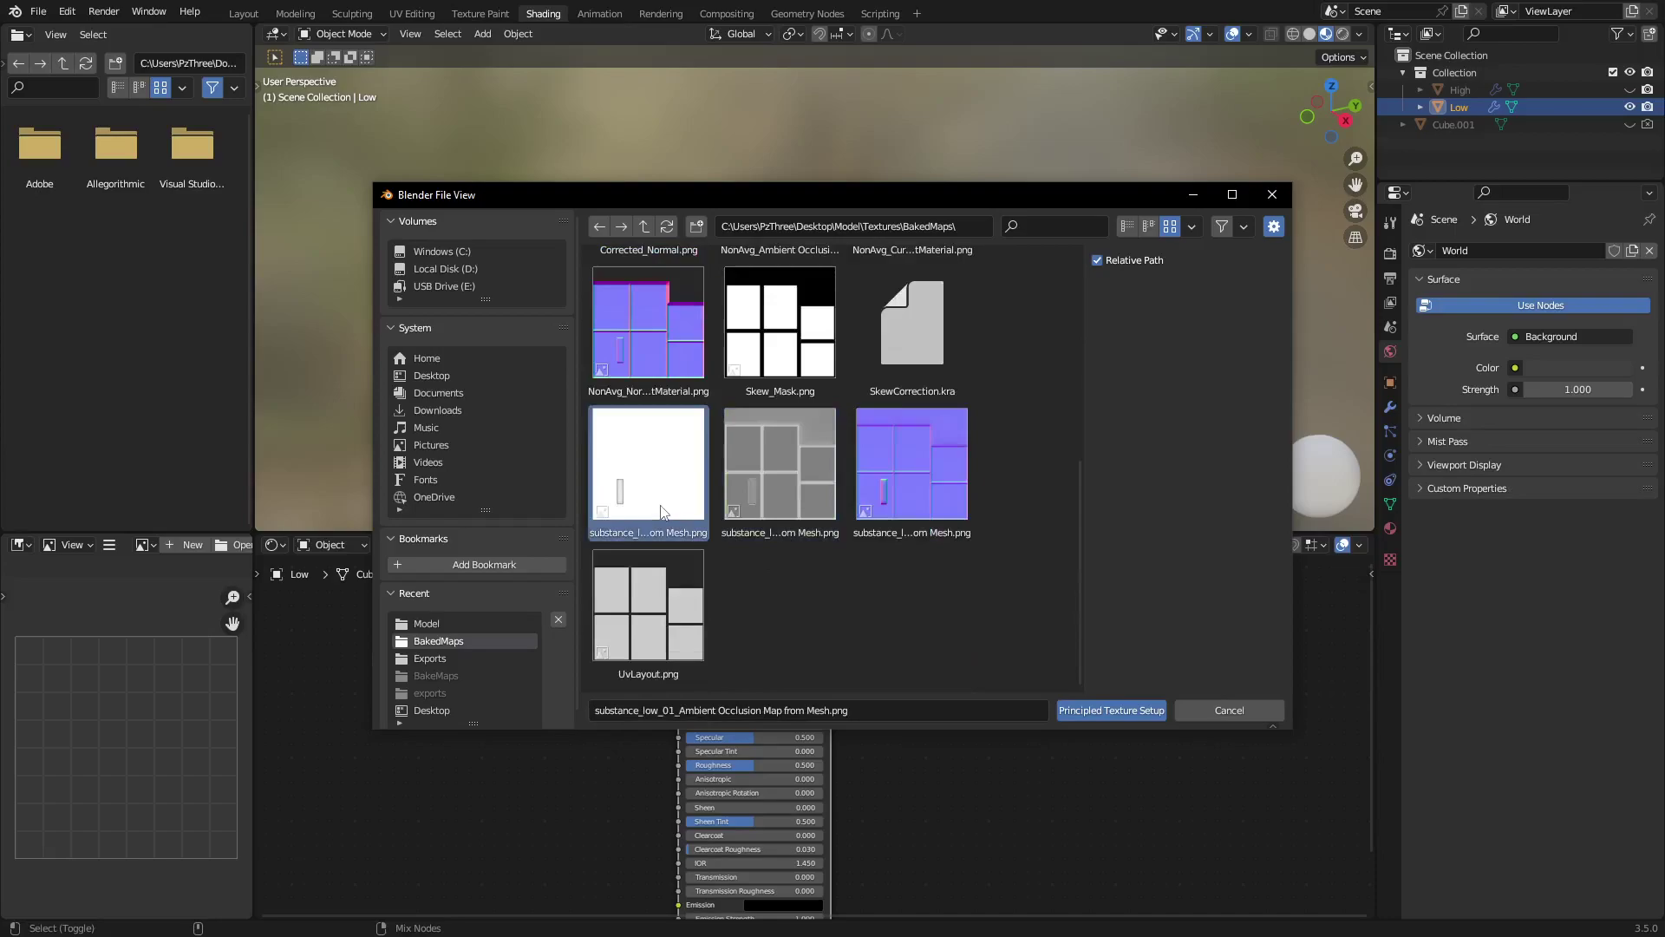
left_click(810, 480, "shift")
left_click(882, 496, "shift")
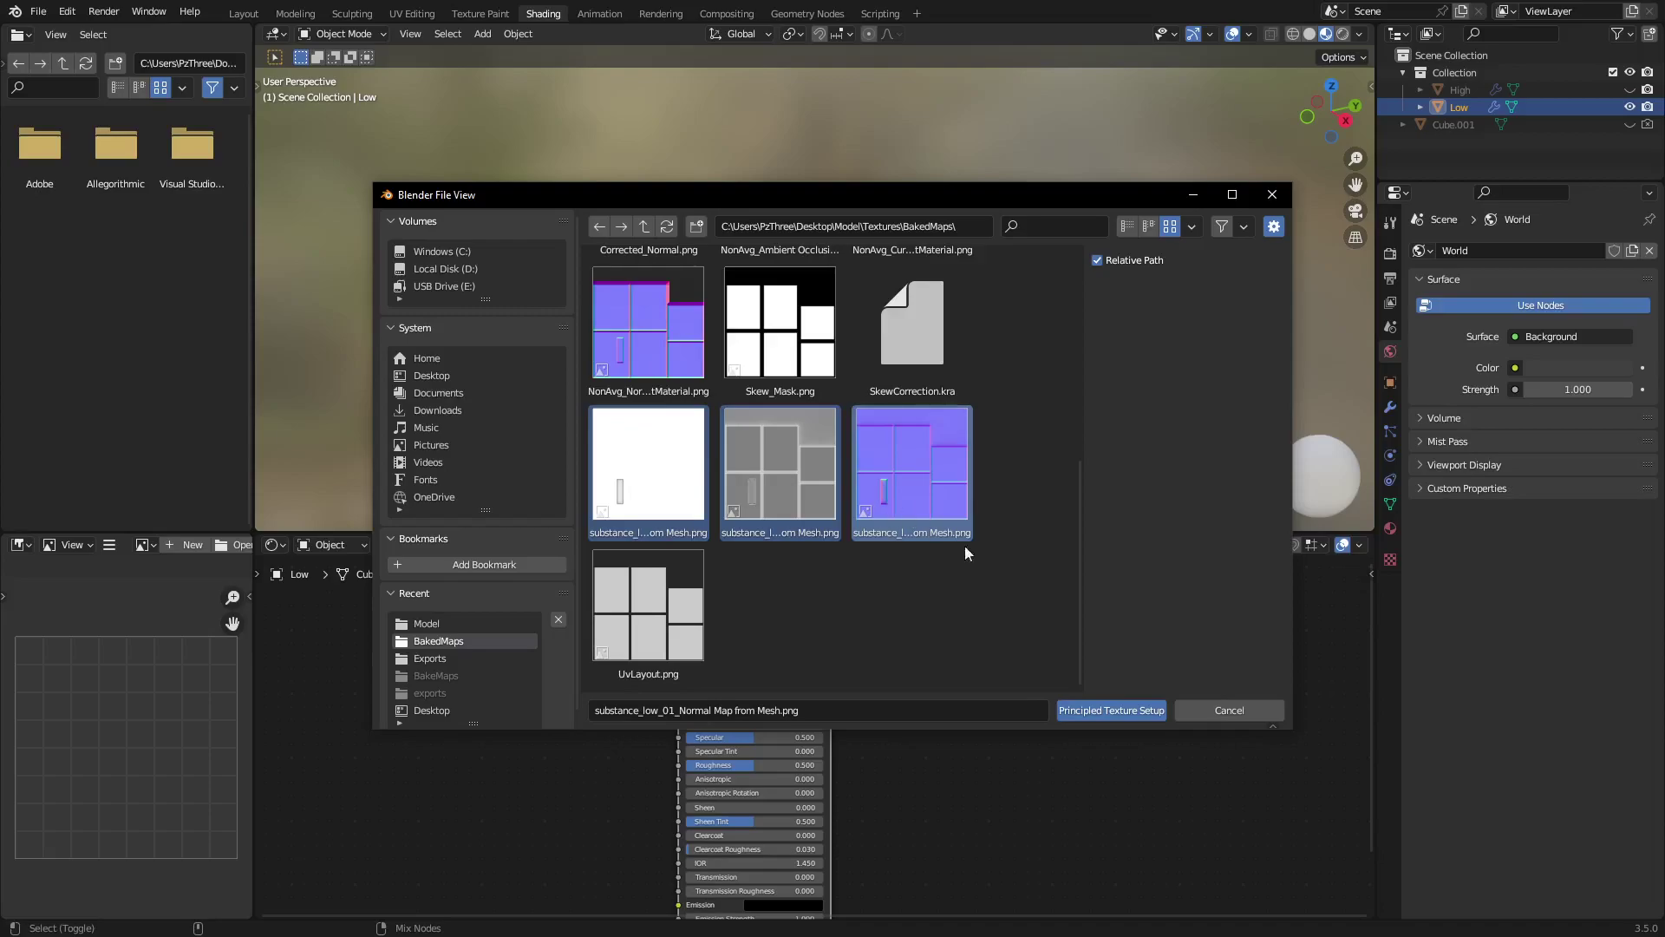
left_click(1091, 715)
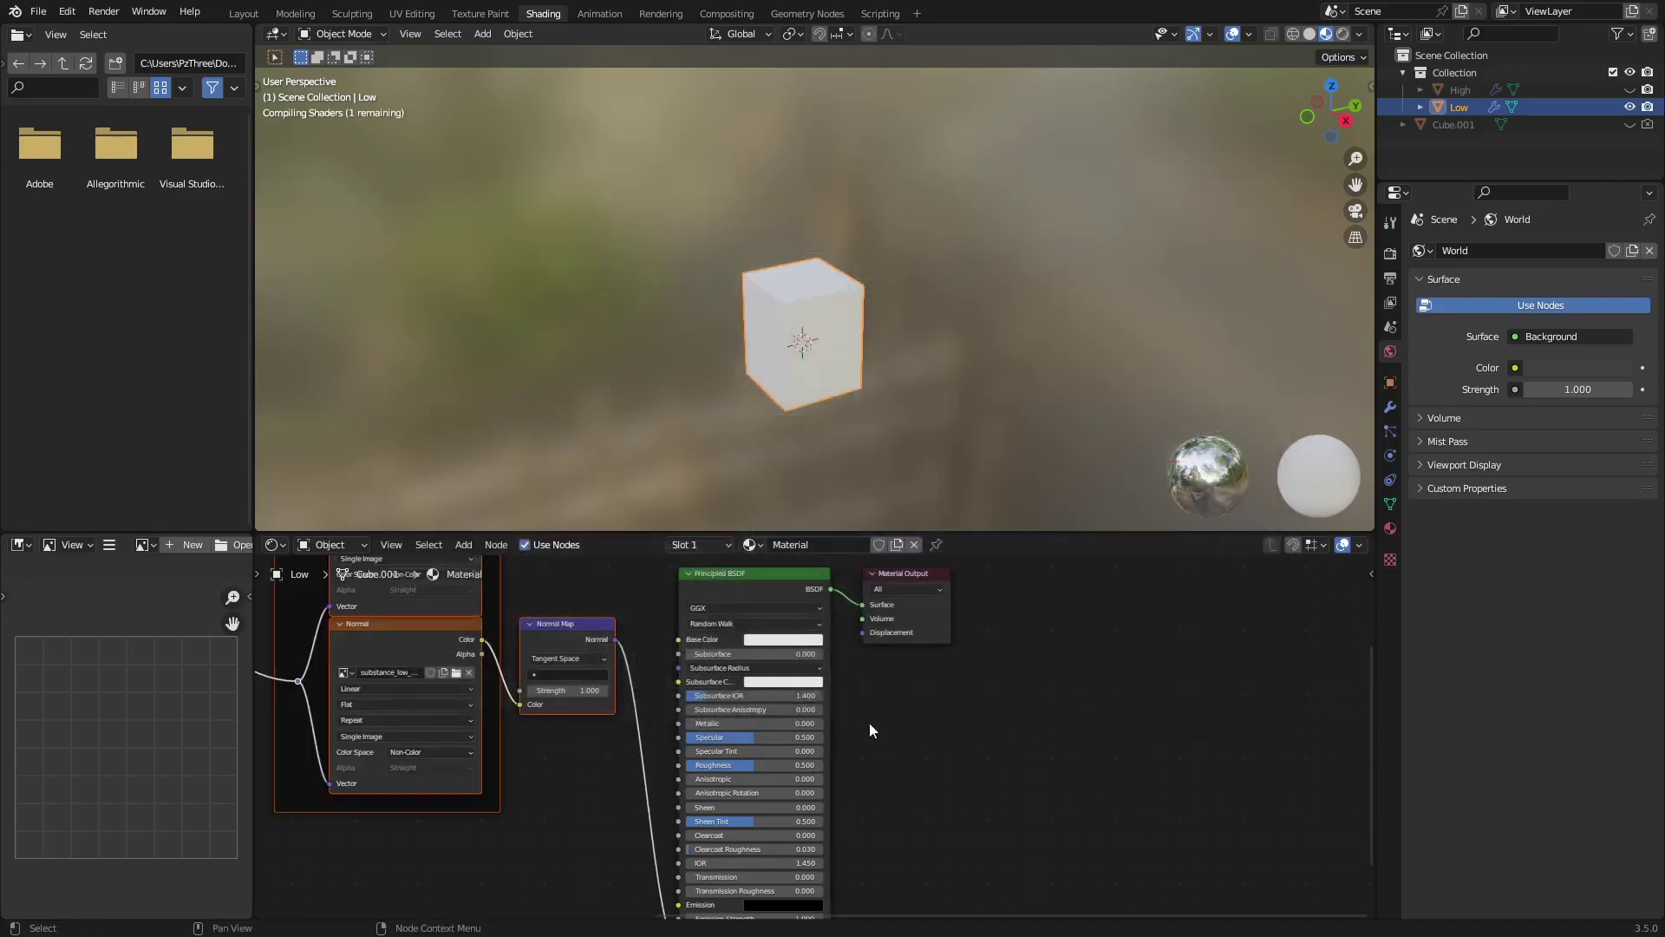
Widen the Normal and Ambient Occlusion nodes to show file names, and link AO Color to Base Color
middle_click_drag(512, 650, 786, 685)
key("ctrl+space")
scroll(901, 673, "down", 4)
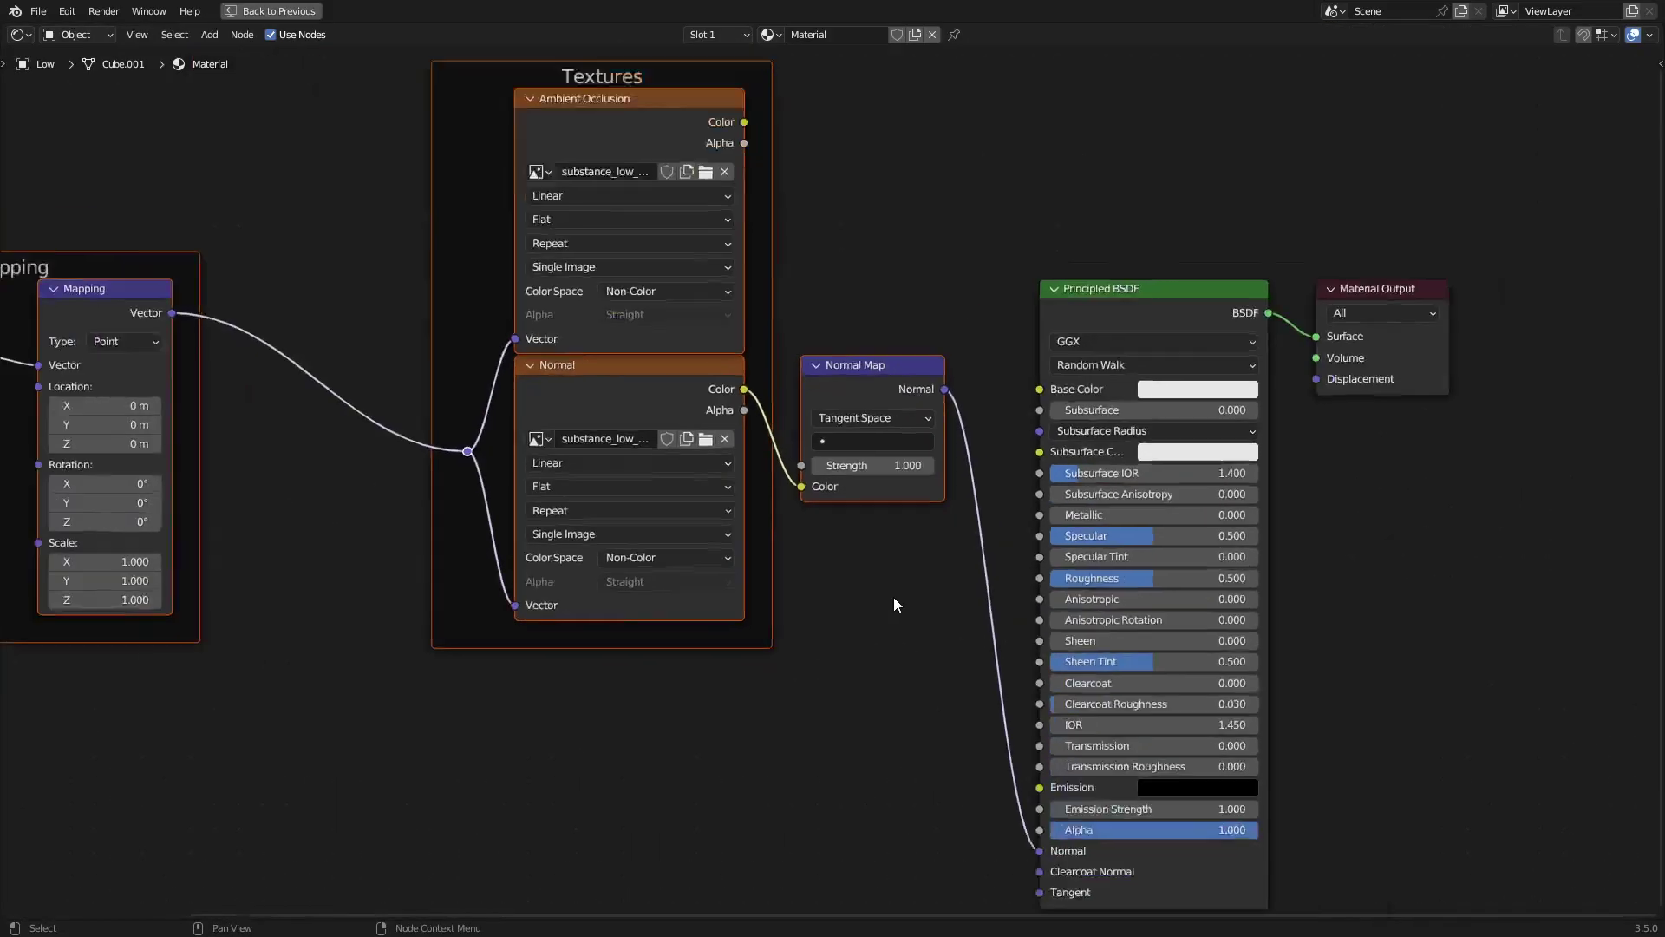
left_click(710, 418)
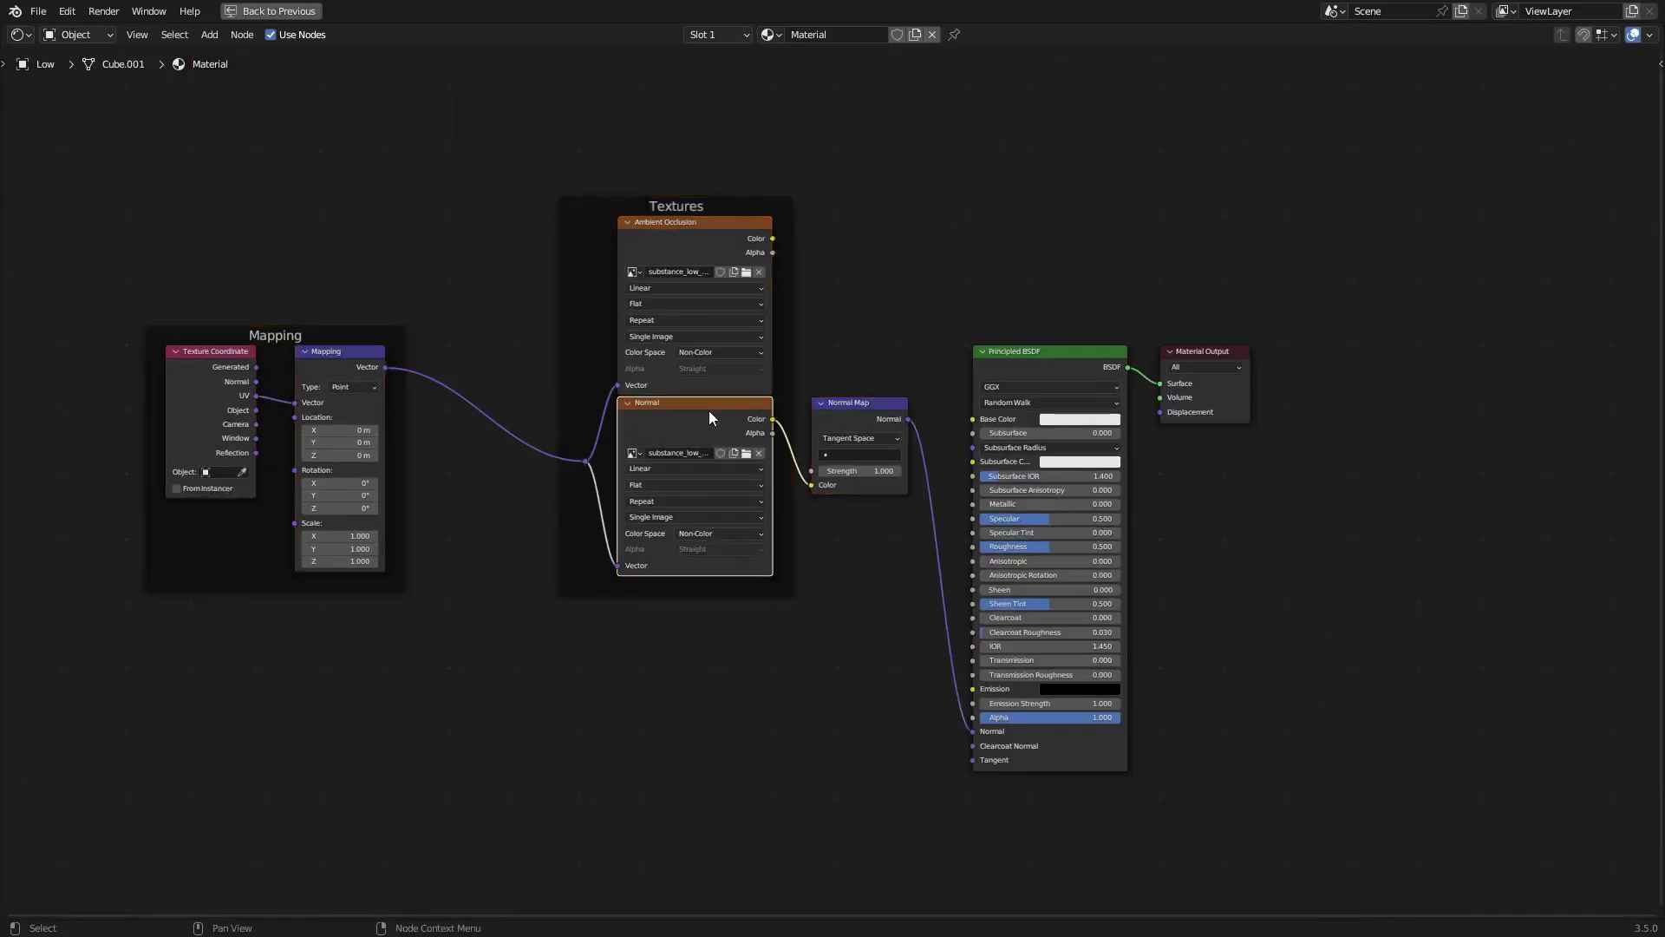
scroll(709, 405, "up", 1)
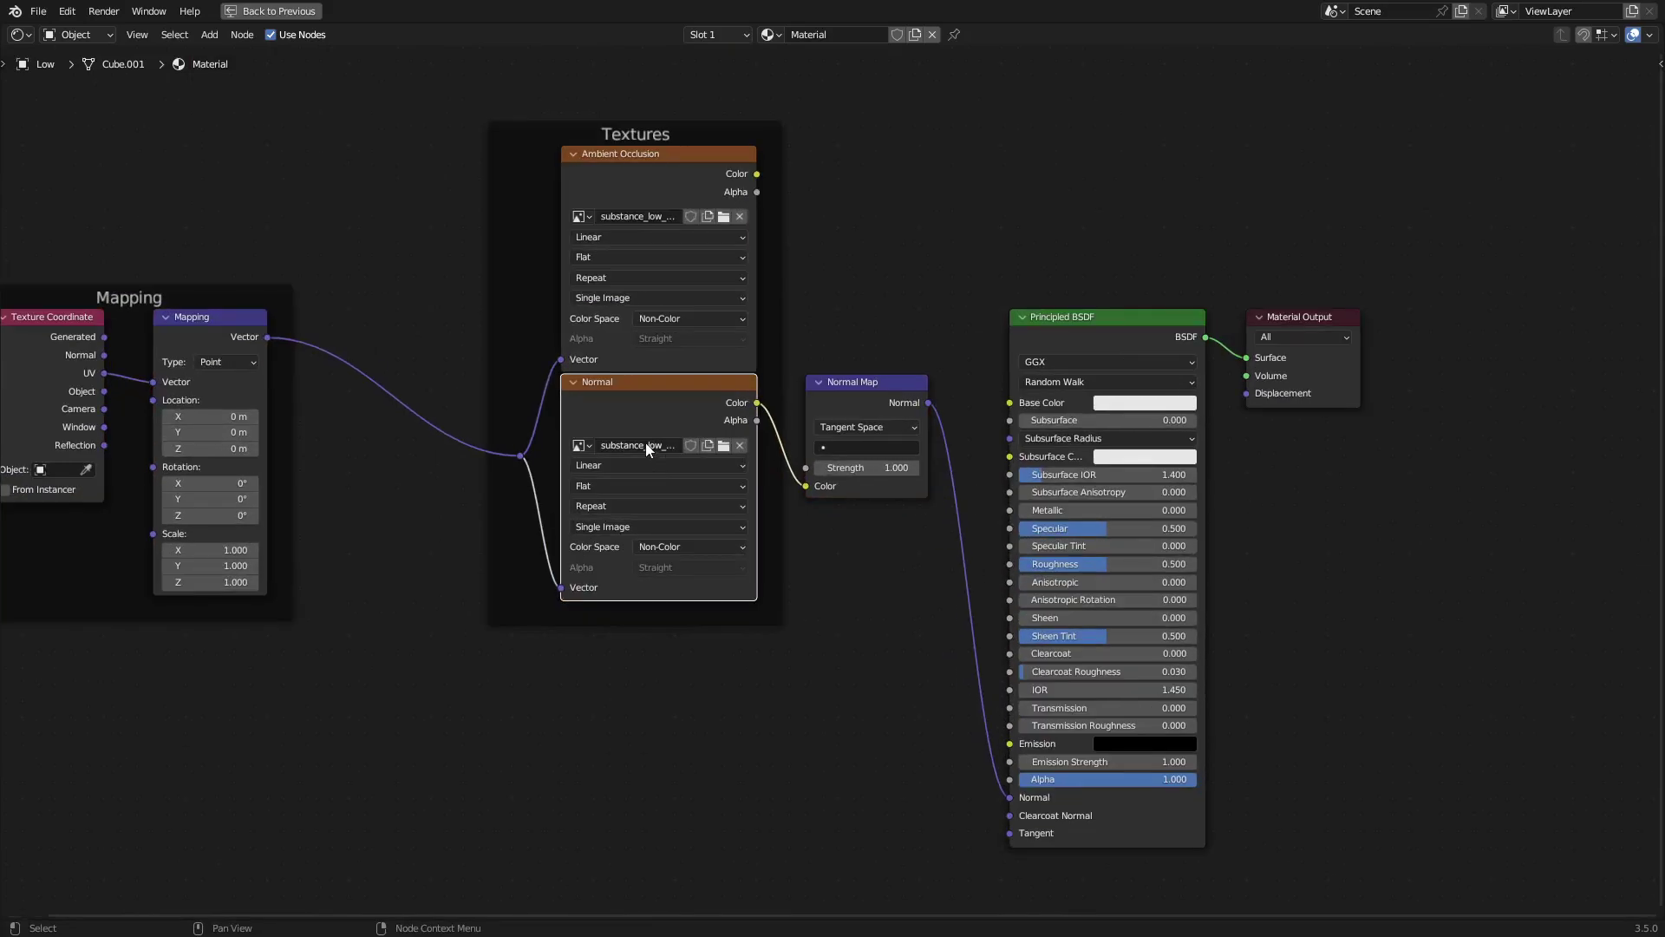
double_click(646, 444)
key("ctrl+v")
key("ctrl+a")
left_click_drag(563, 457, 379, 465)
left_click_drag(562, 273, 388, 258)
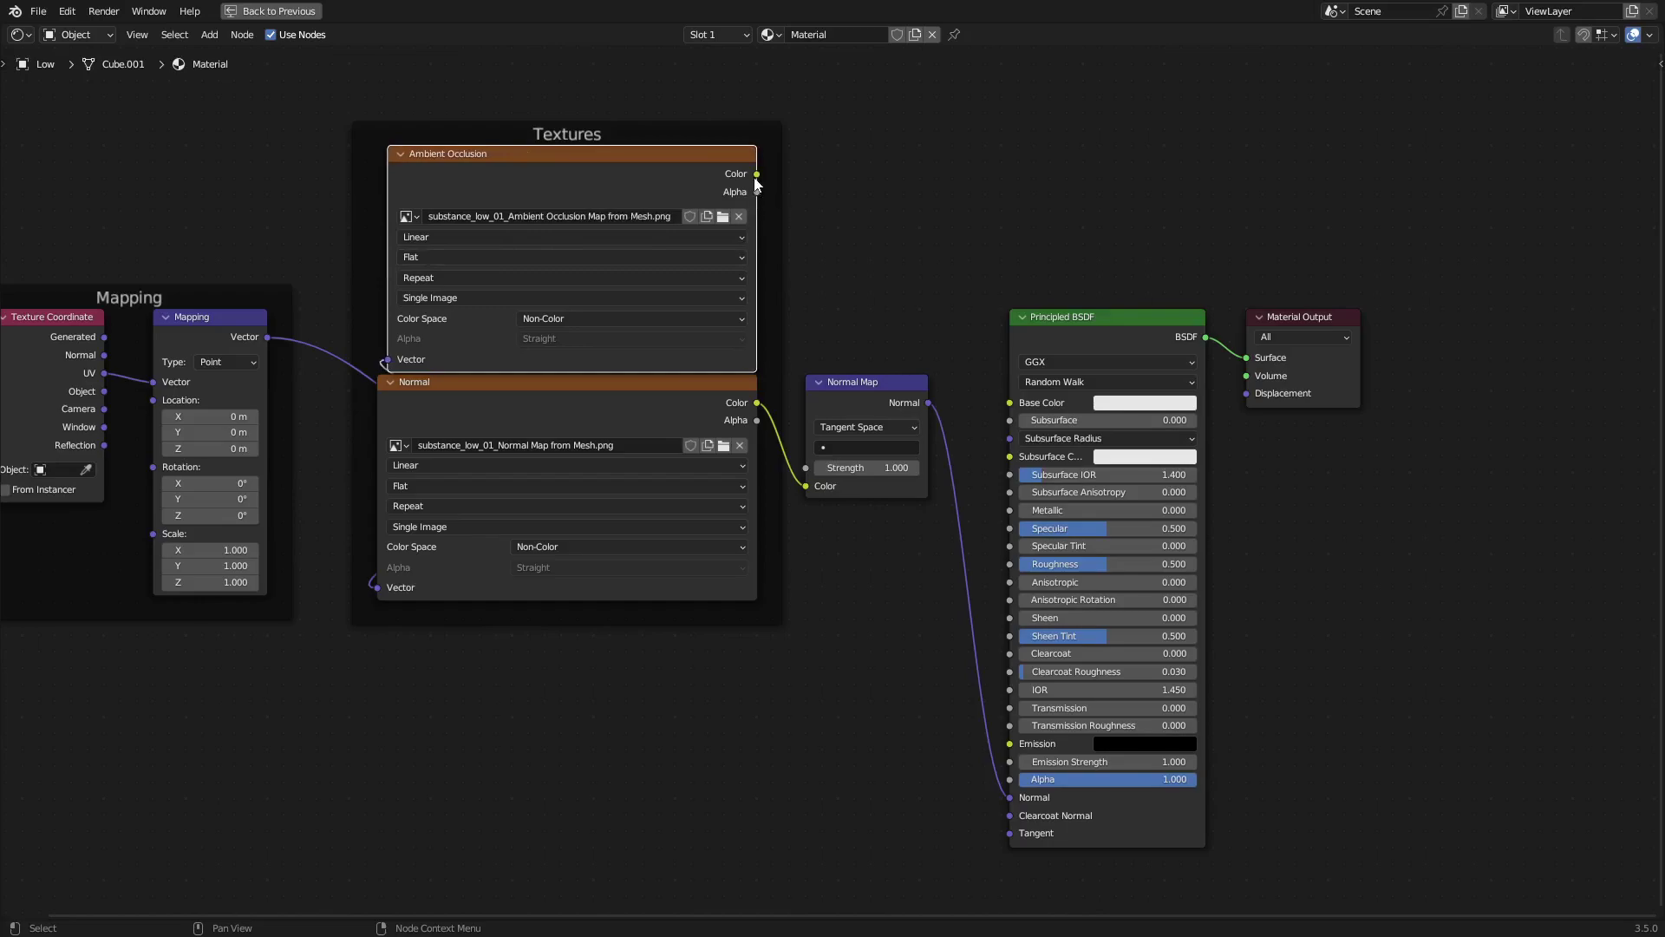
left_click_drag(756, 176, 1014, 403)
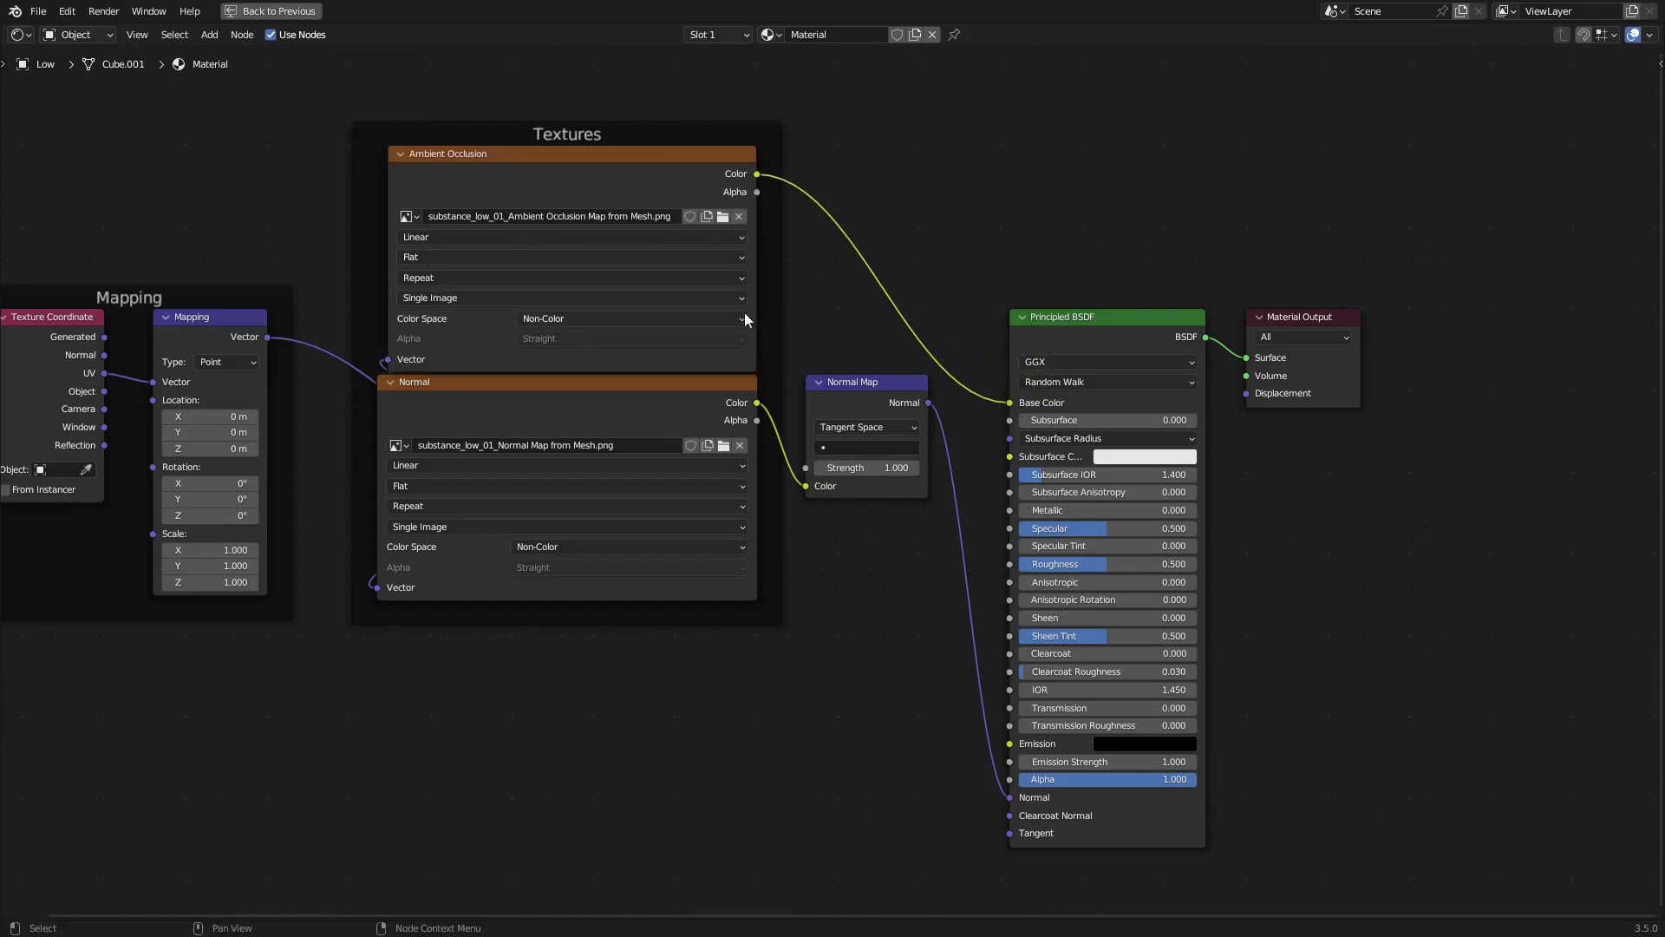
Try importing the baked Curvature map from BakedMaps as an image sequence, then nudge the Normal node down
key("shift+a")
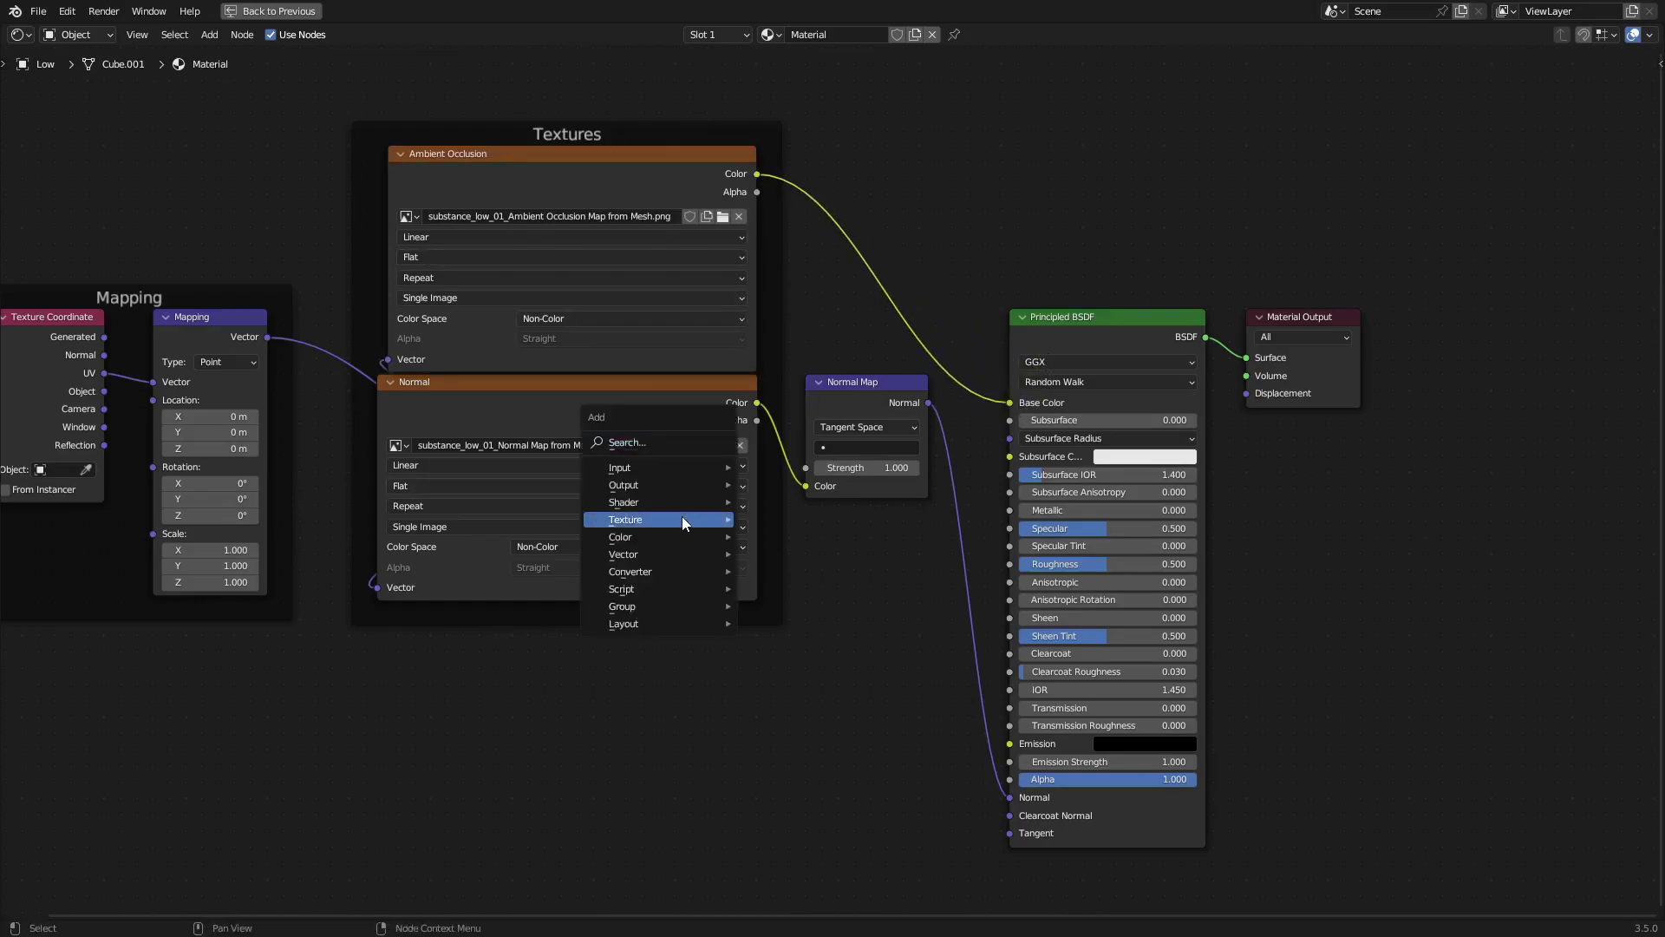
mouse_move(682, 519)
left_click(828, 538)
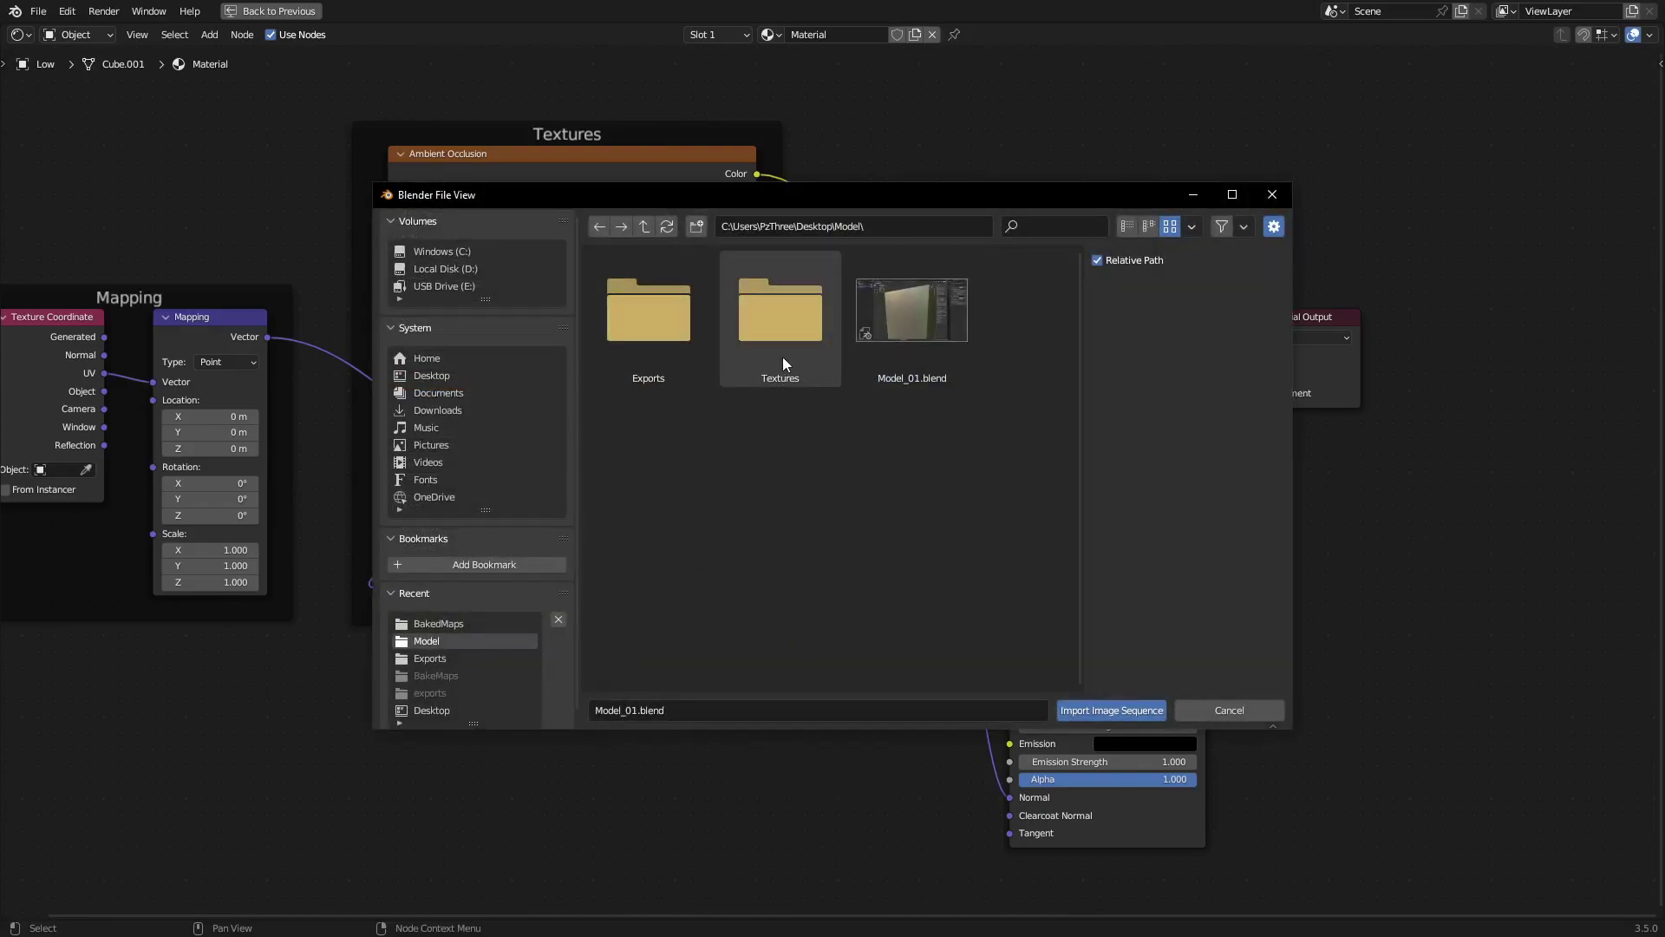
double_click(756, 331)
double_click(663, 337)
scroll(851, 523, "down", 5)
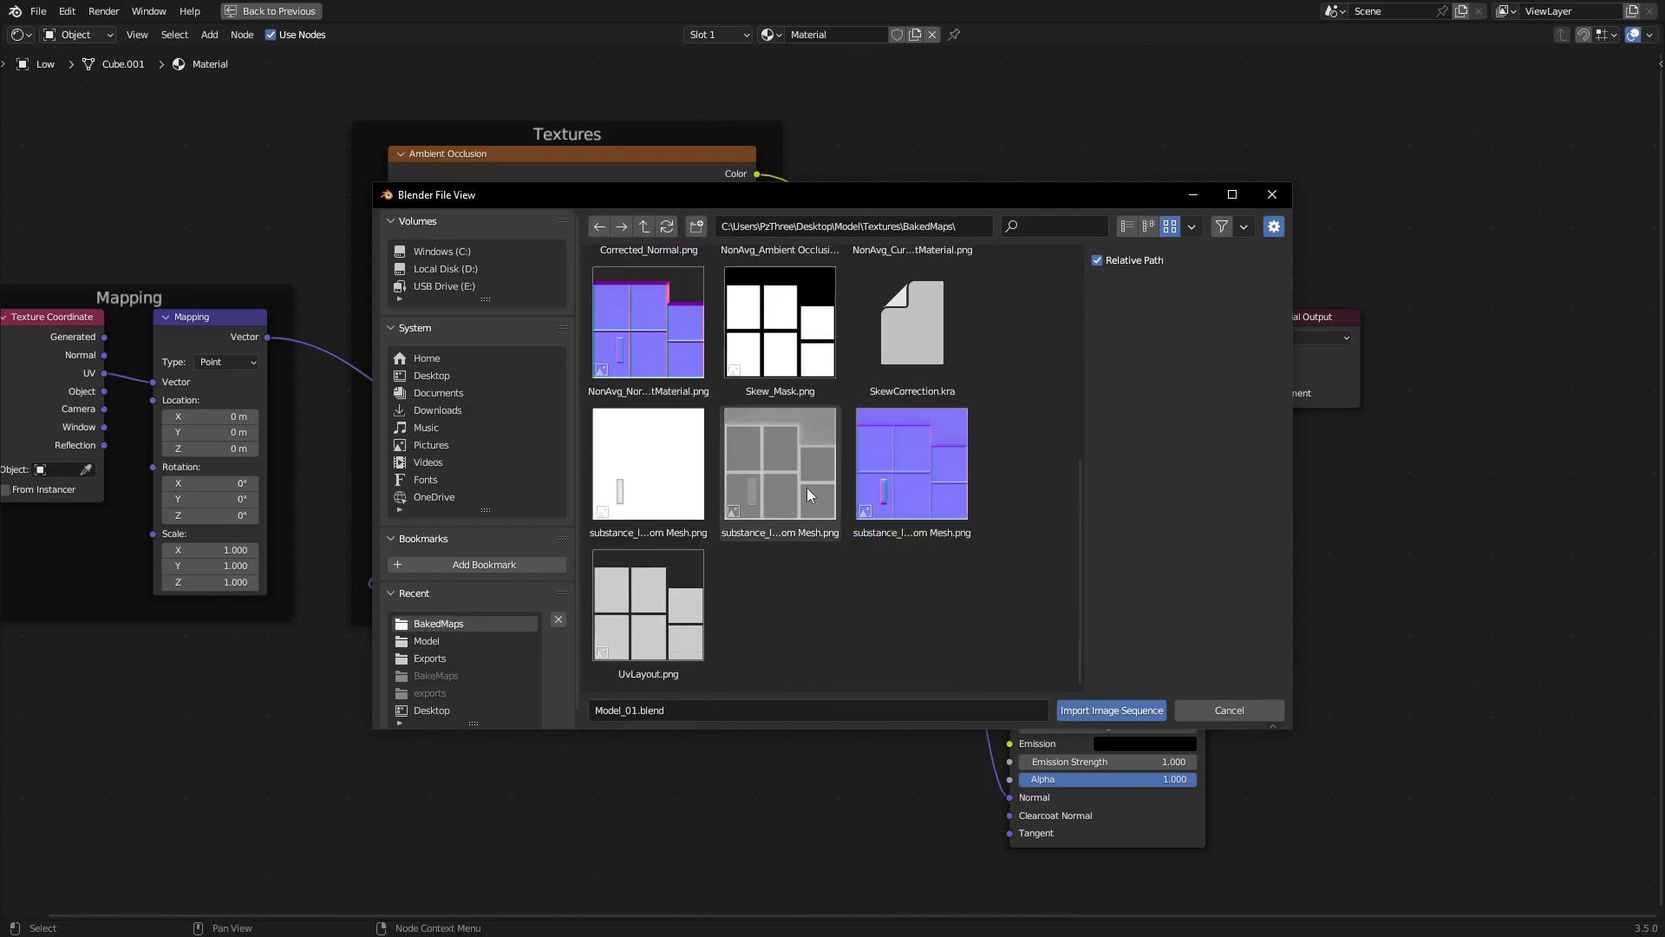
scroll(807, 487, "up", 1)
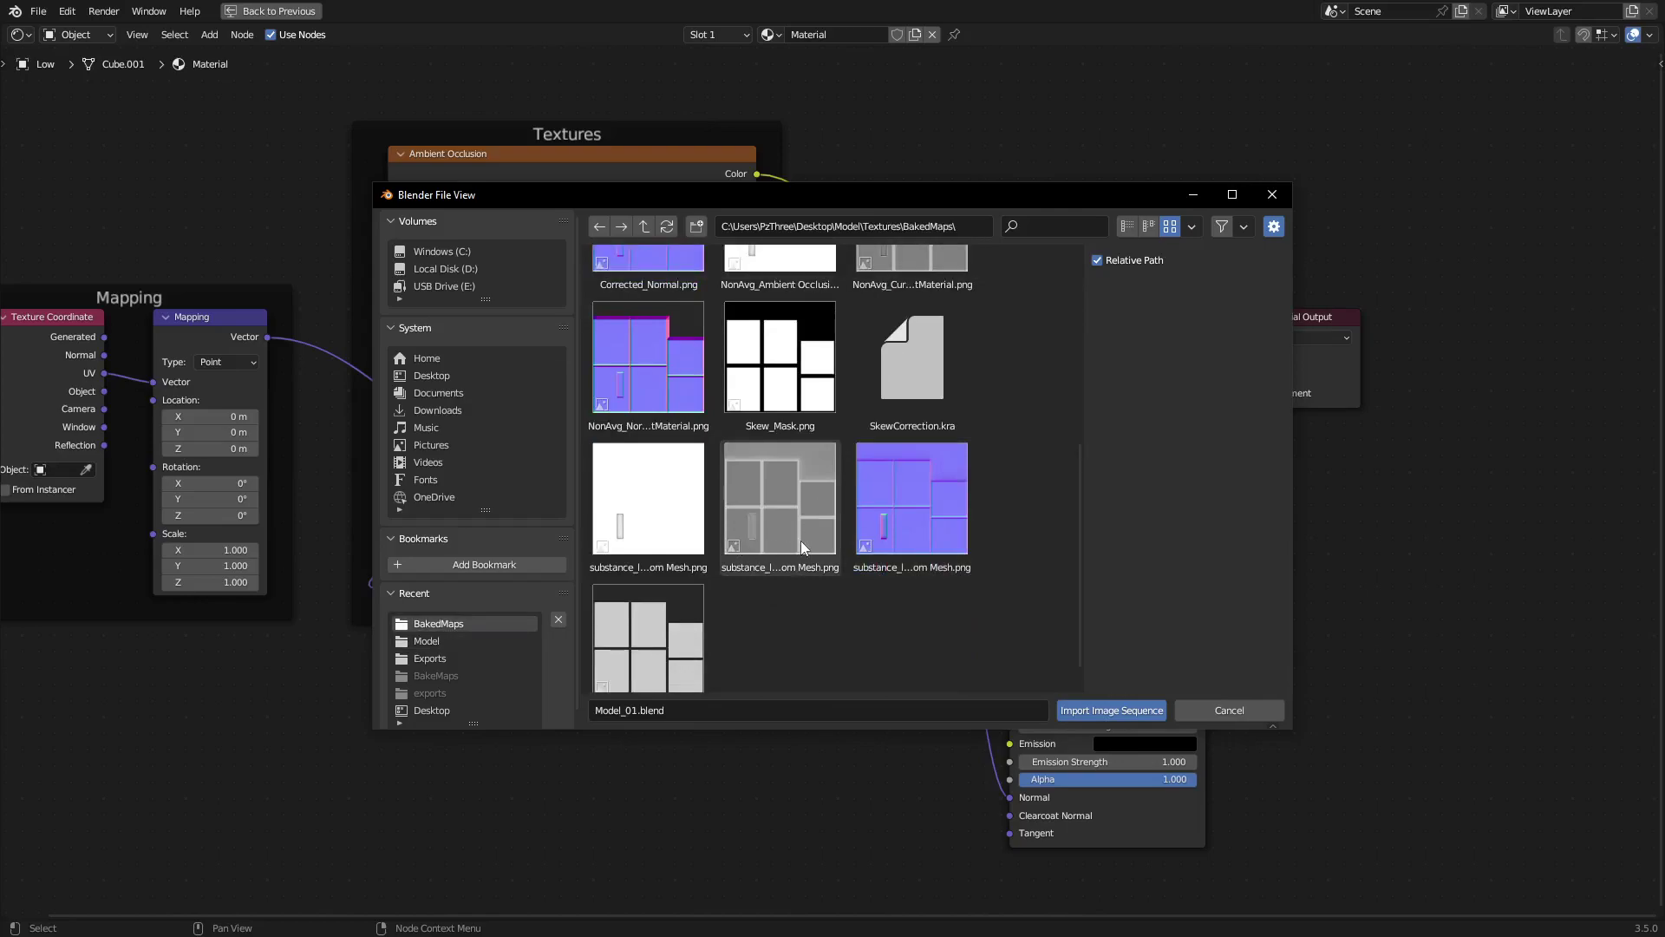
left_click(800, 540)
double_click(794, 534)
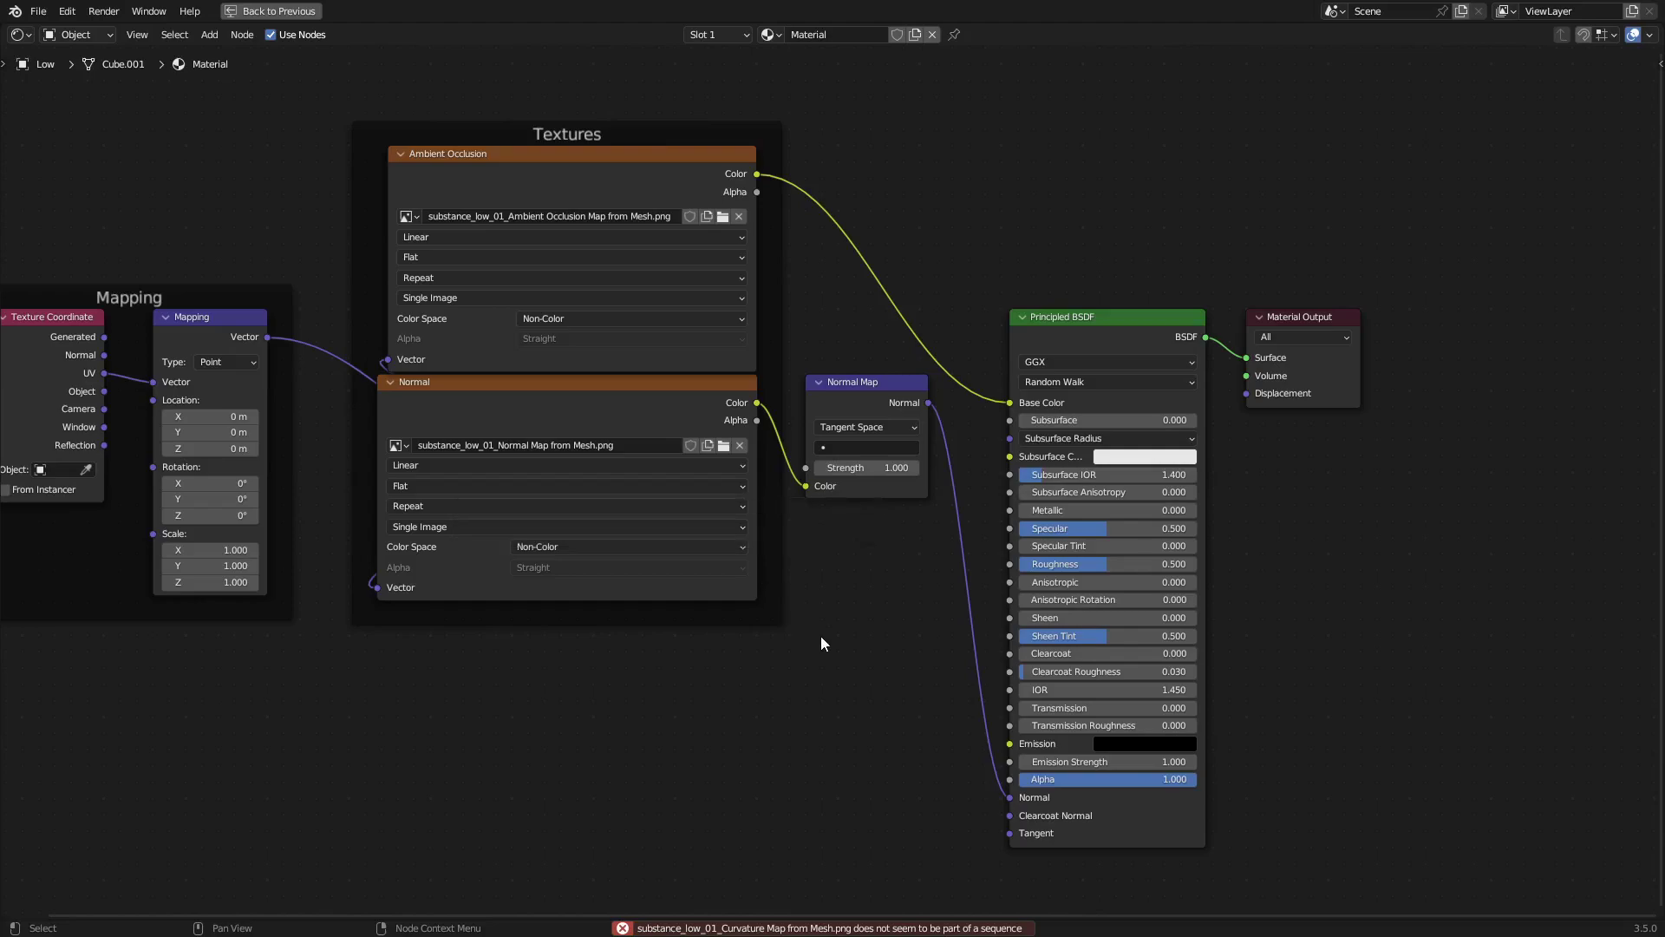
scroll(788, 602, "down", 3, "shift")
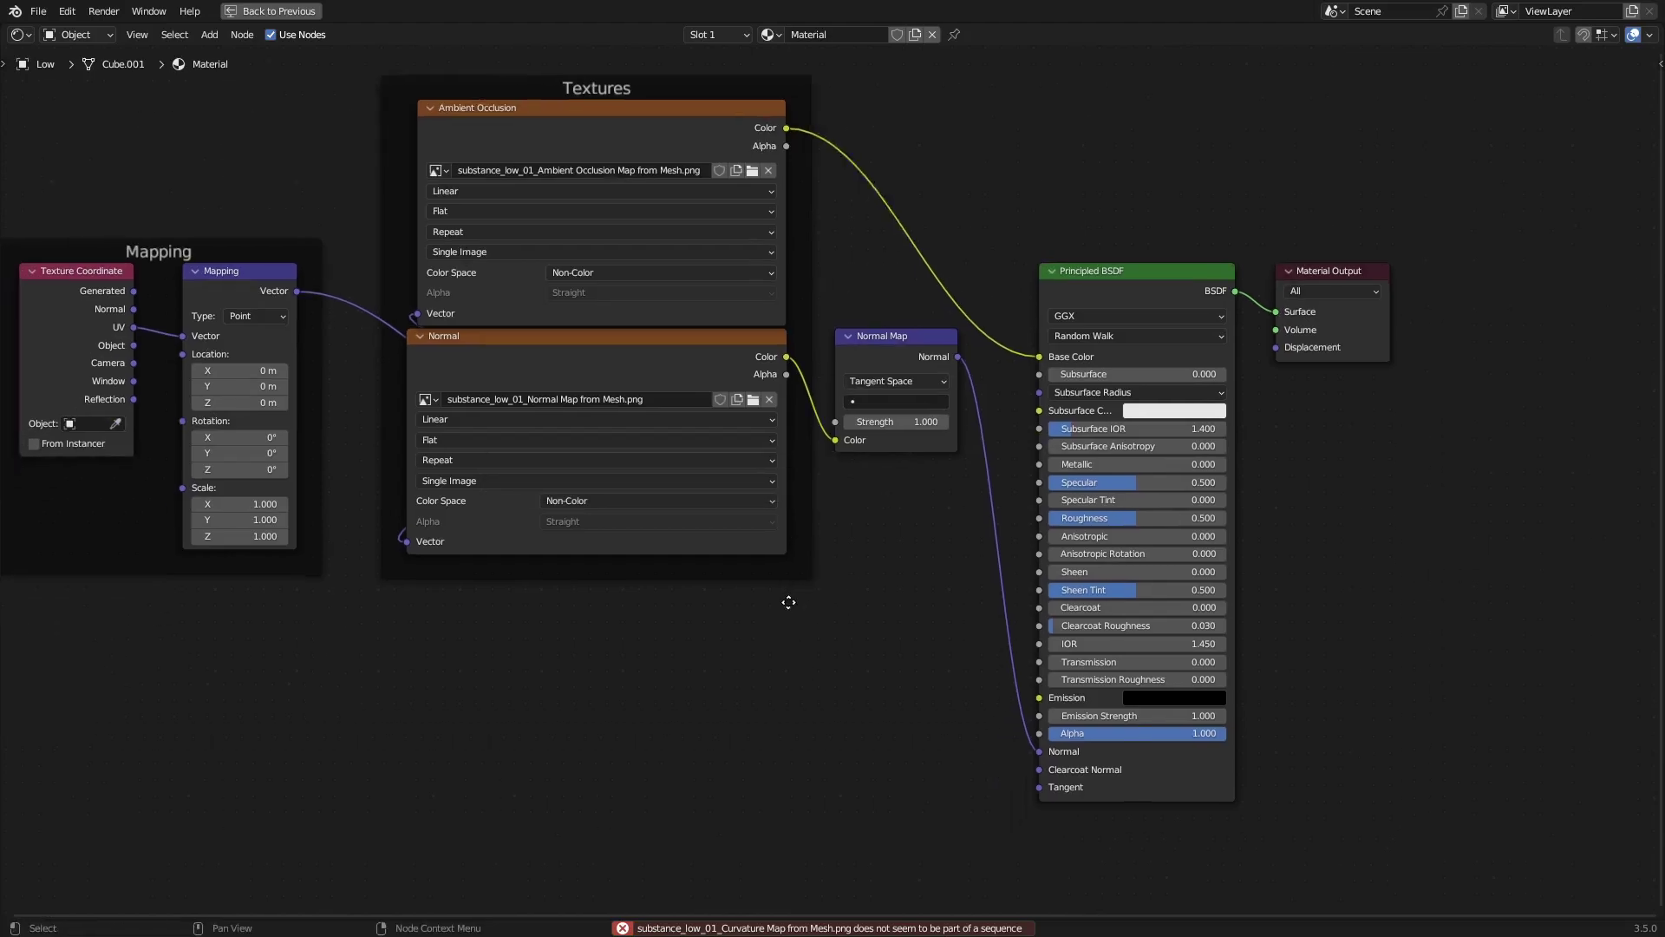
scroll(780, 584, "left", 2, "ctrl")
left_click_drag(635, 324, 669, 569)
Add an Image Texture node with the curvature map and insert it between AO and Base Color
key("shift+a")
mouse_move(669, 578)
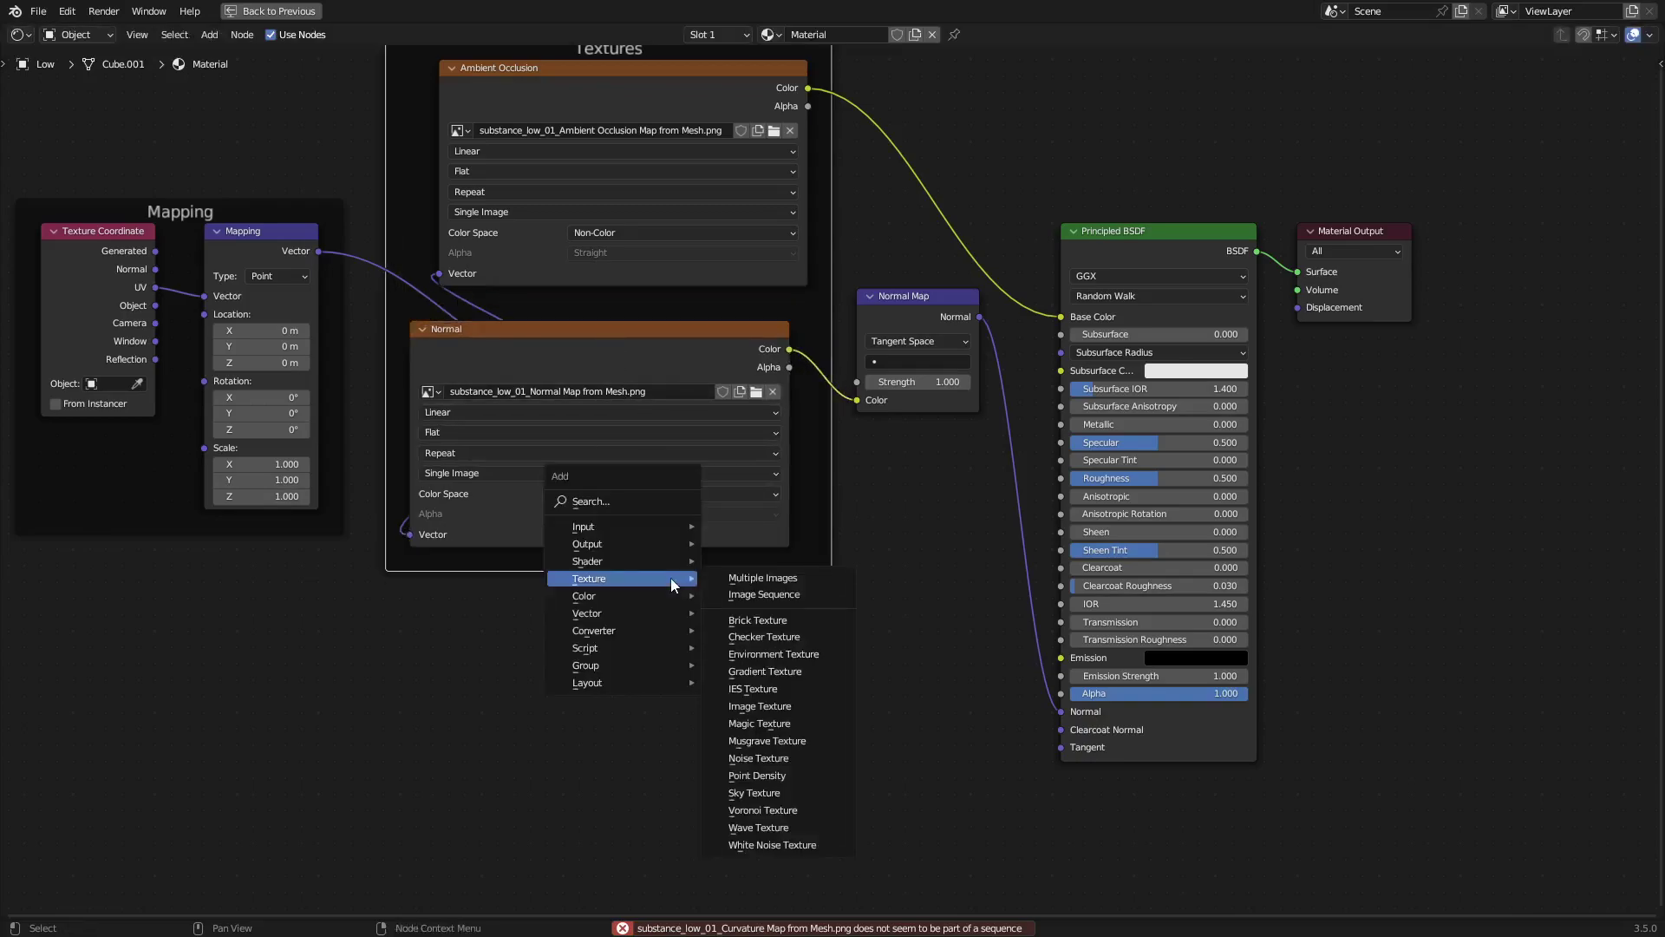
left_click(790, 687)
left_click(579, 629)
left_click(740, 700)
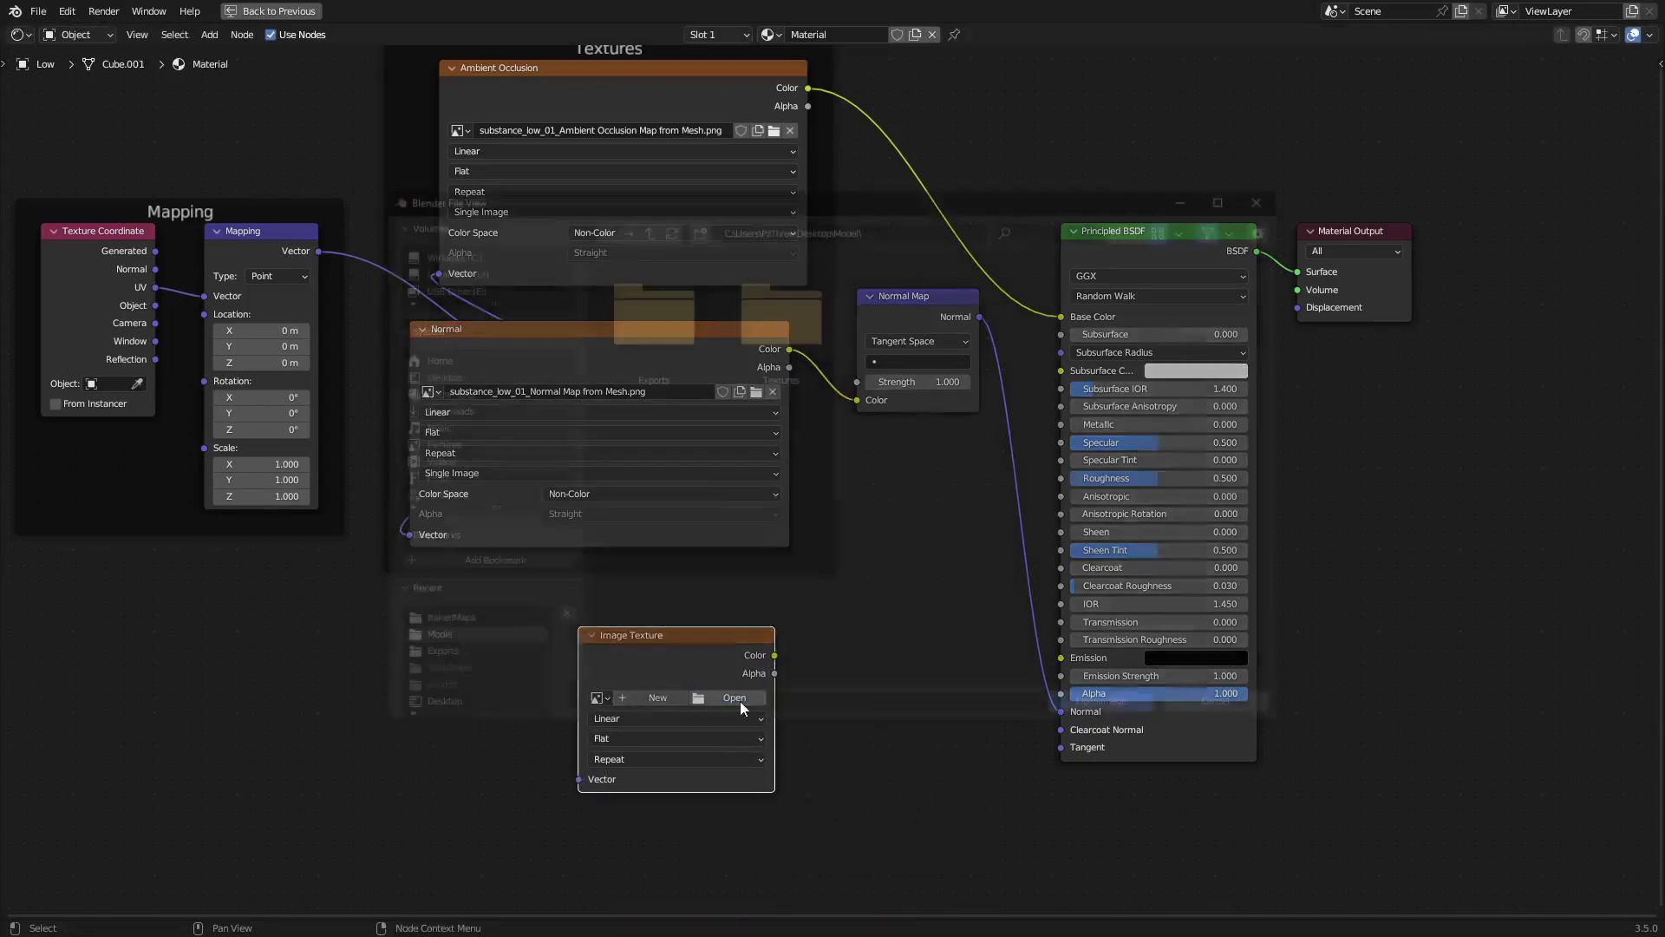
double_click(759, 357)
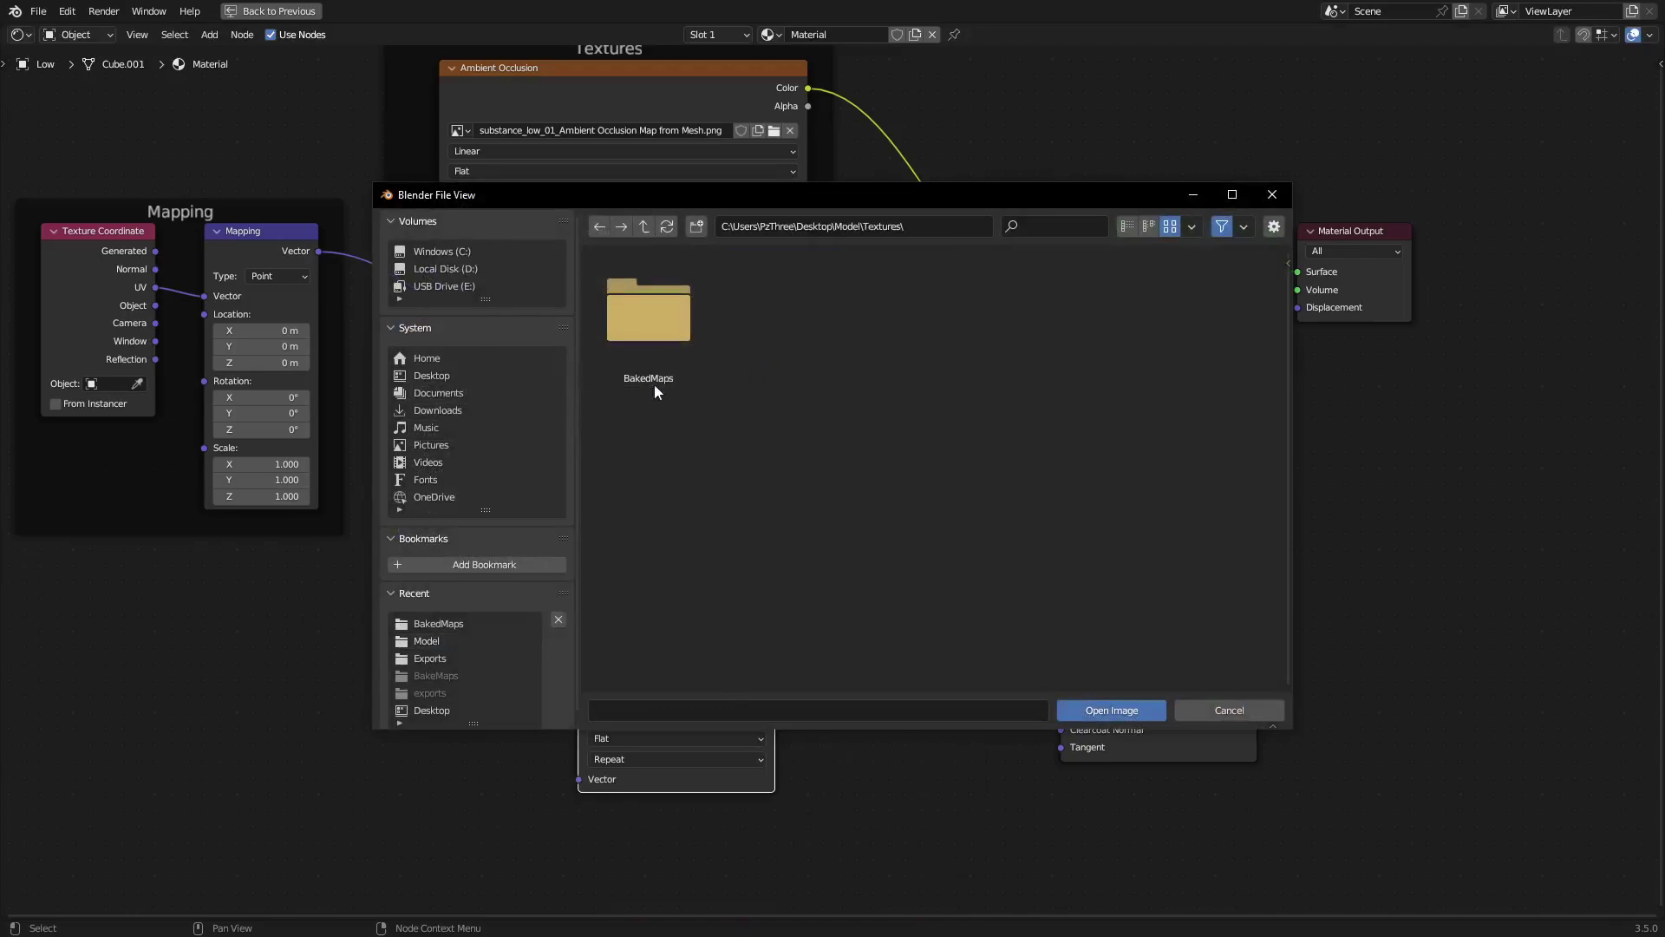
double_click(659, 364)
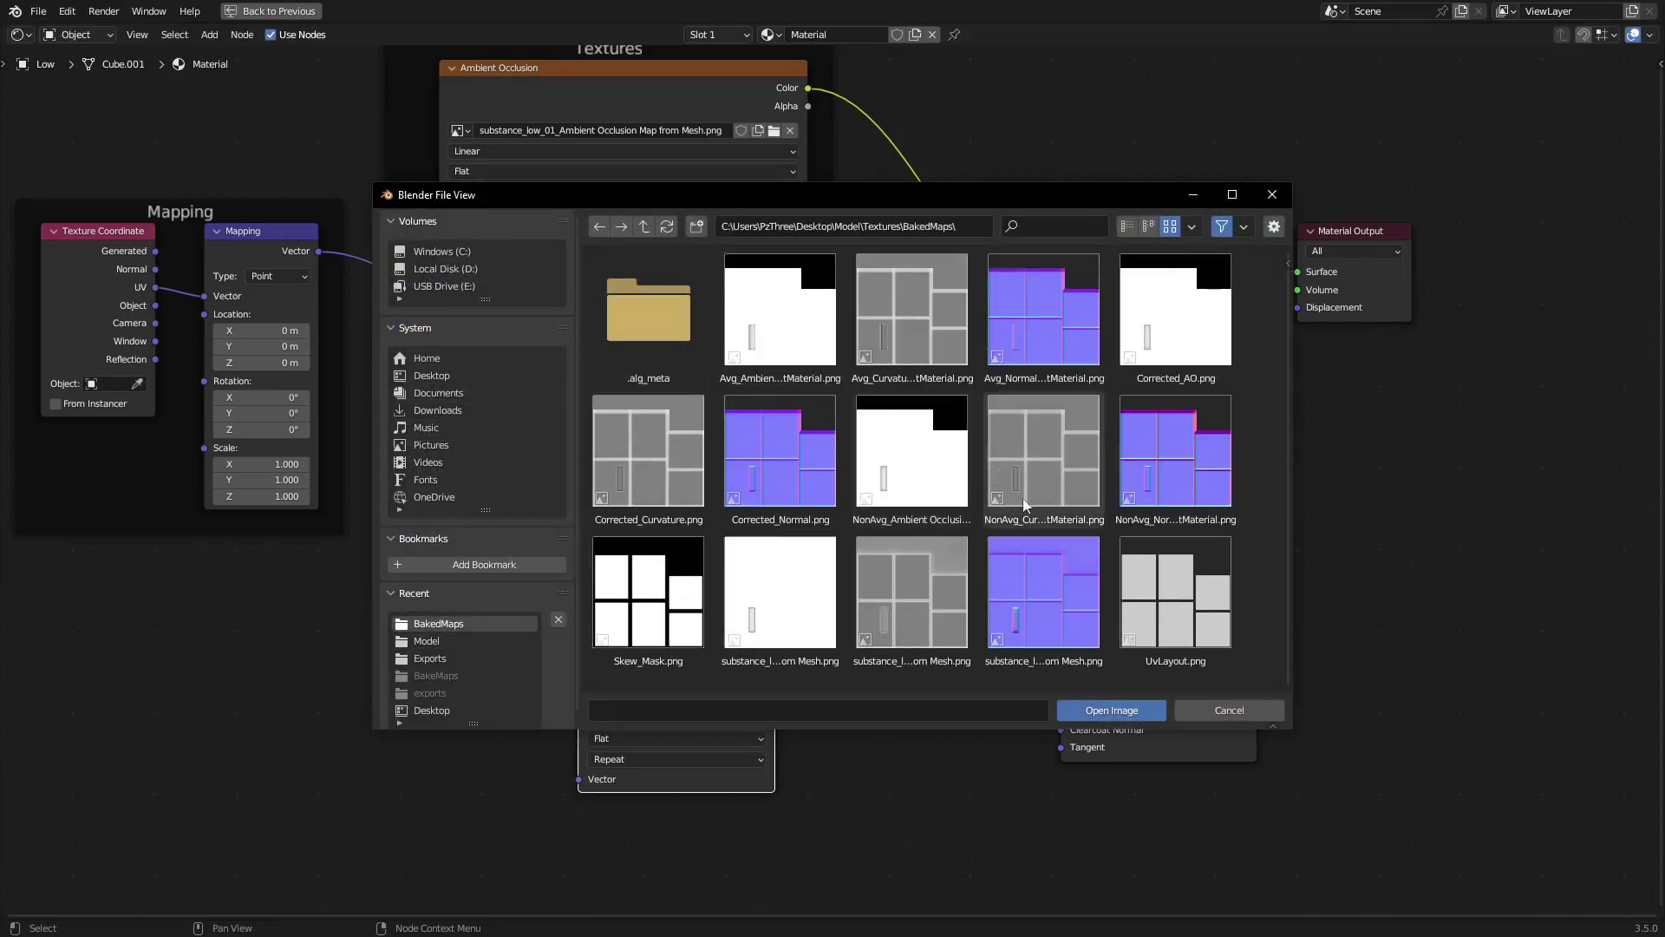
left_click(926, 581)
double_click(931, 590)
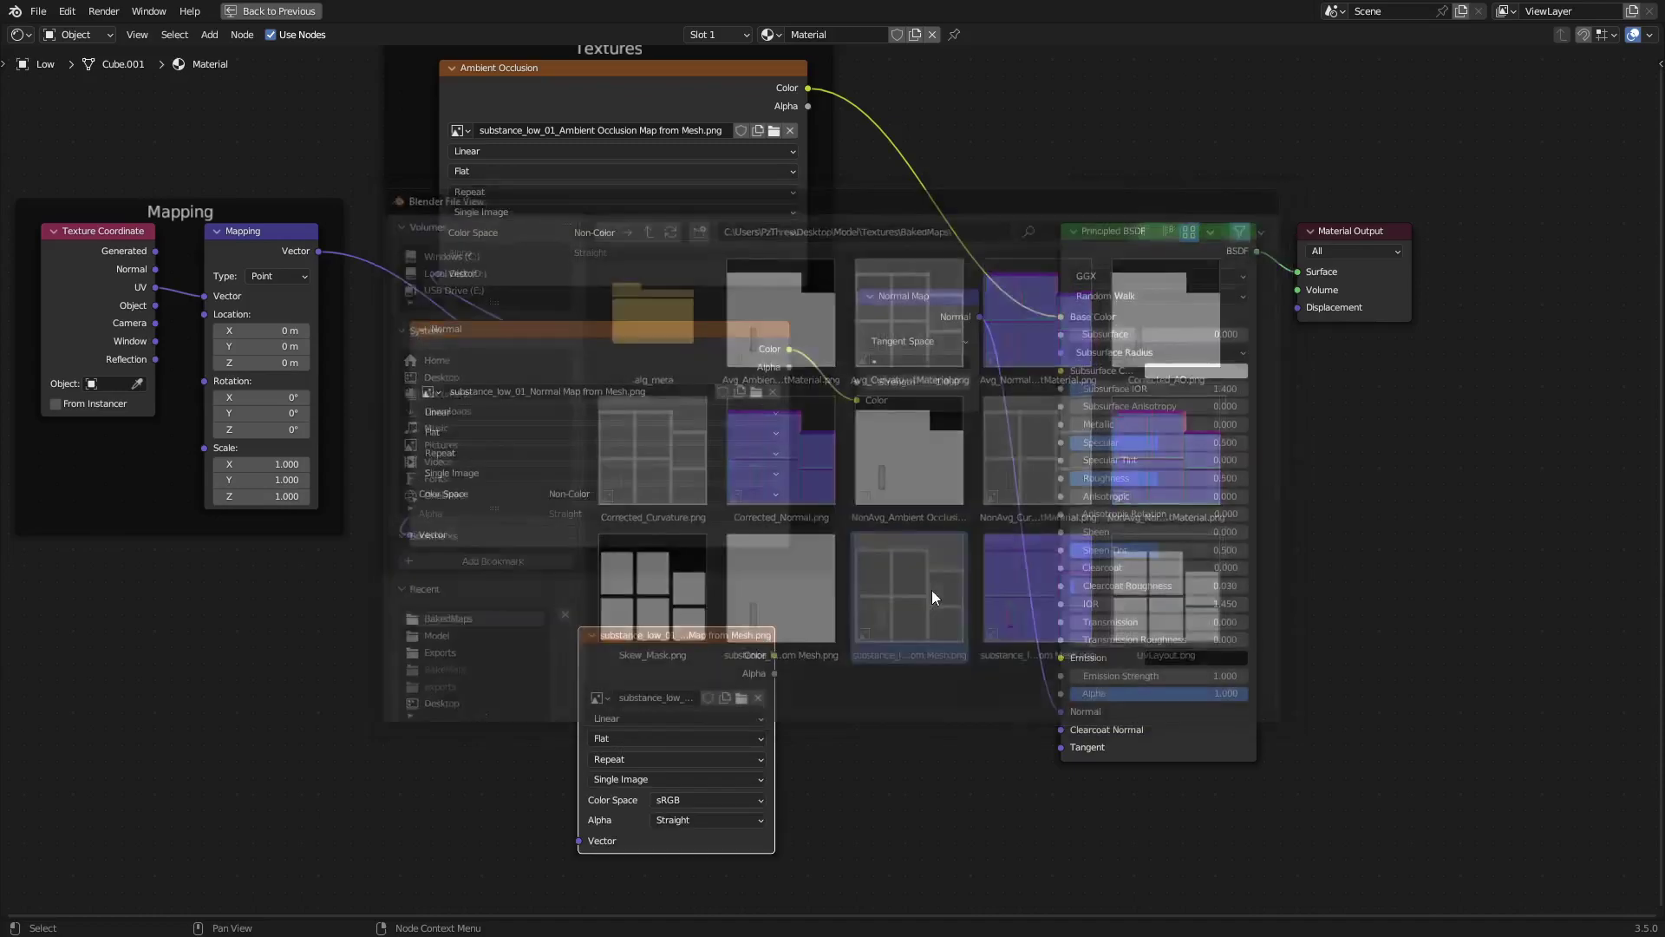
left_click_drag(704, 634, 674, 573)
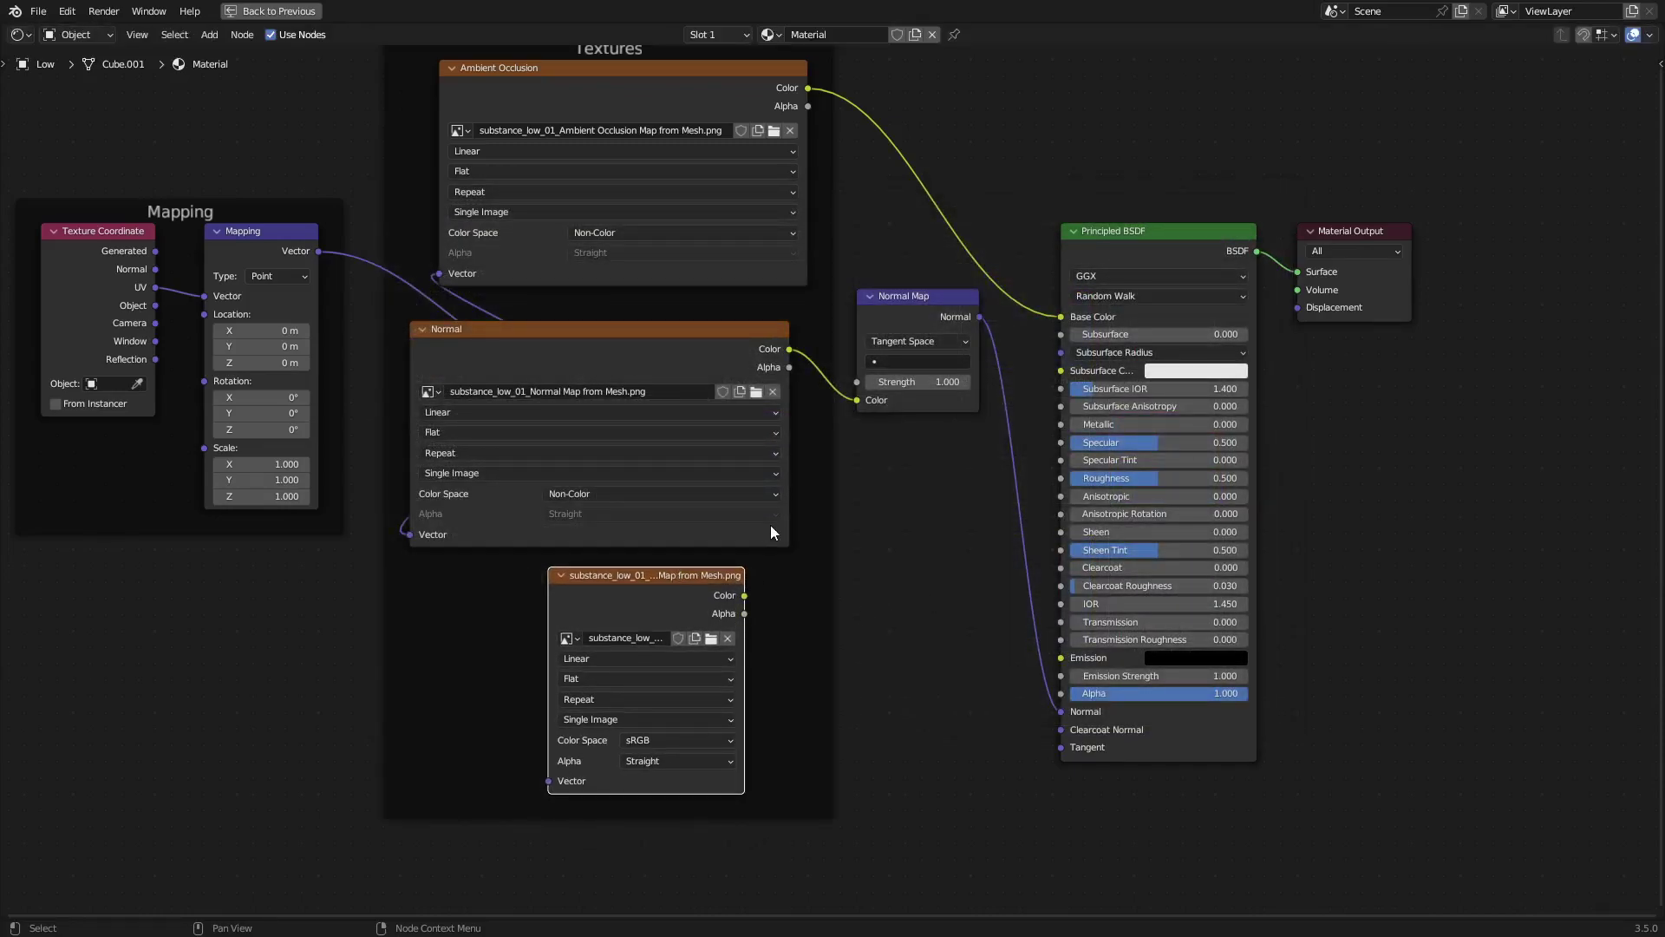
middle_click_drag(687, 623, 678, 767)
left_click_drag(678, 767, 1003, 159)
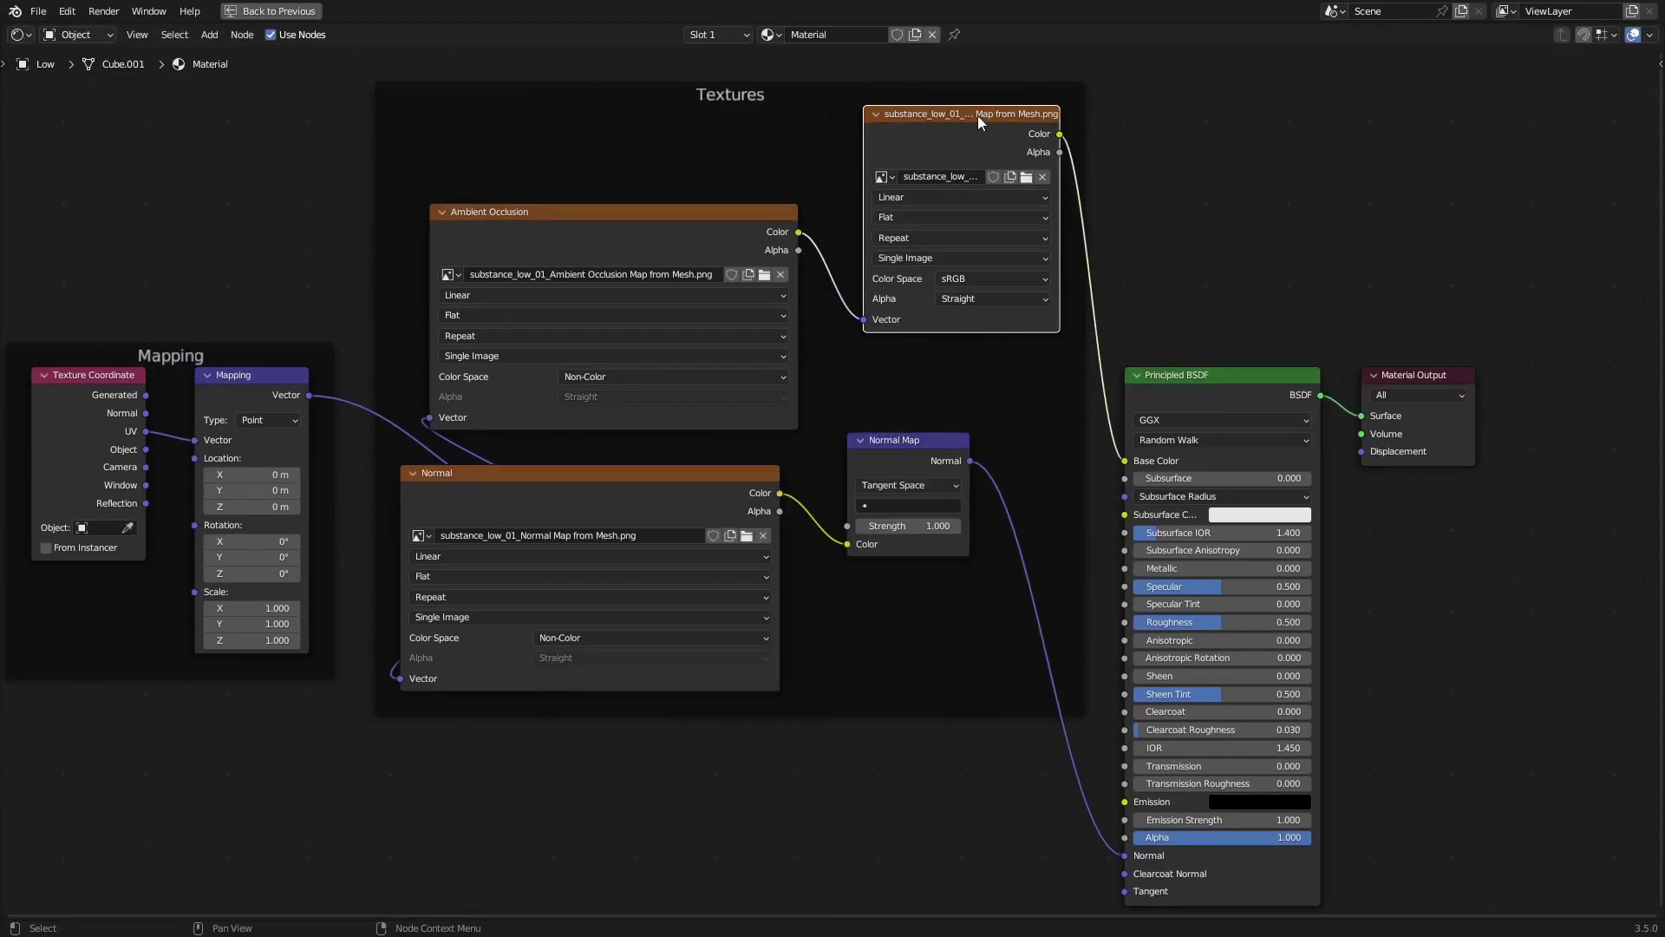
Cut the curvature node's links, move it aside, and reconnect Ambient Occlusion to Base Color
right_click_drag(831, 241, 816, 325, "ctrl")
right_click_drag(1079, 335, 1078, 339, "ctrl")
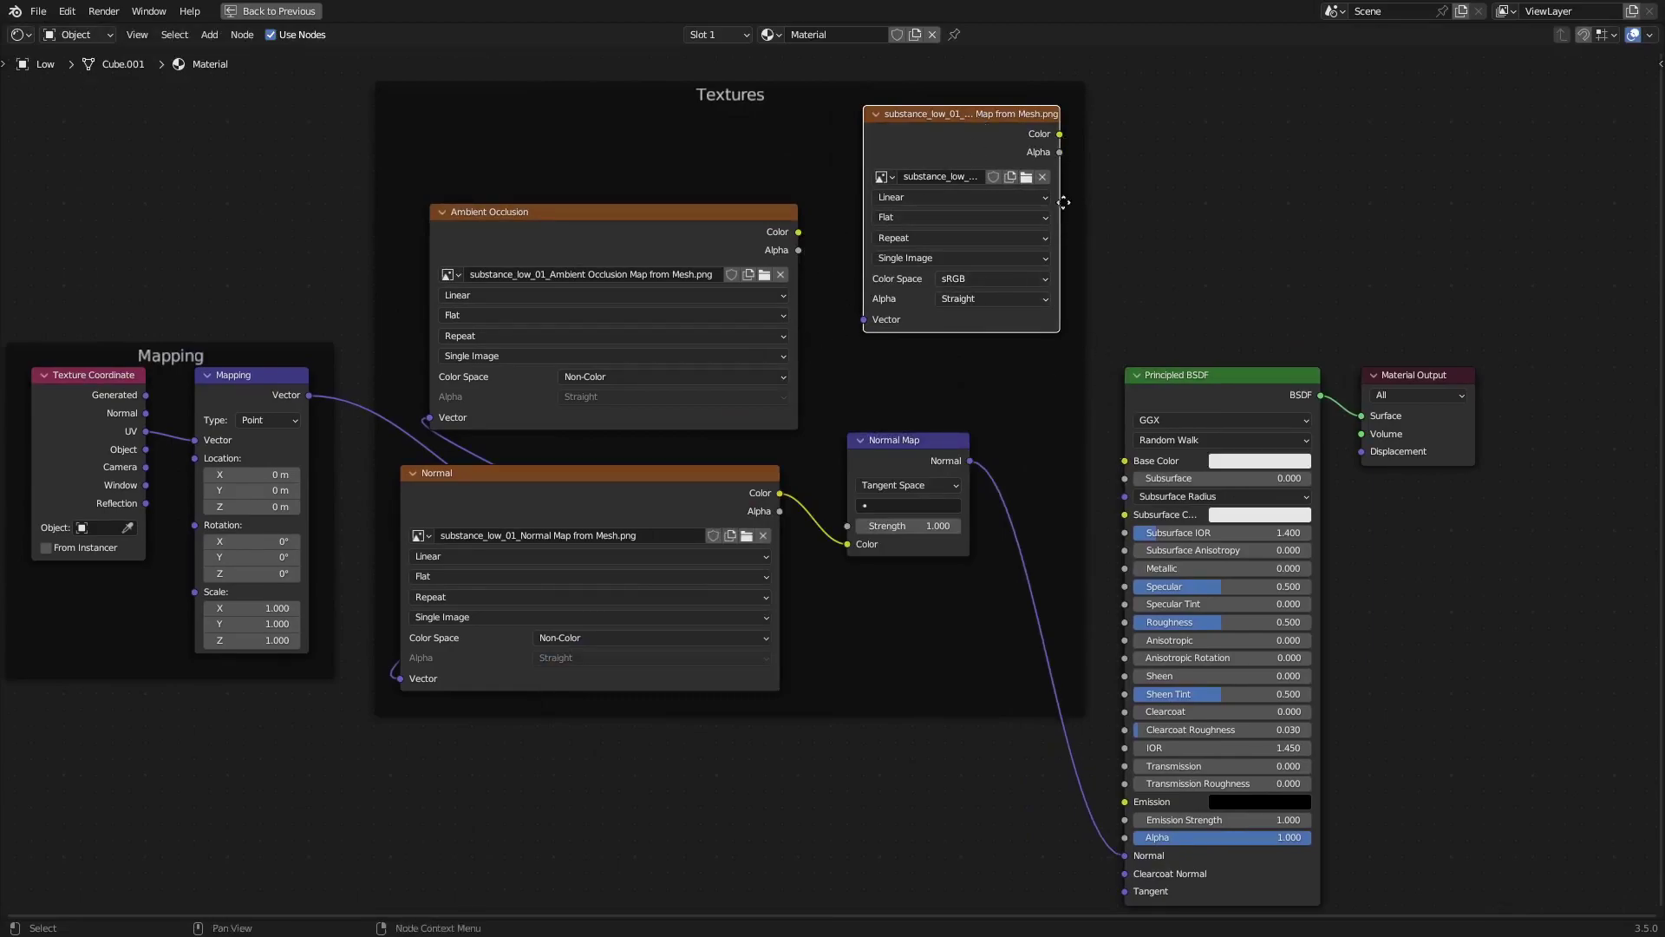
left_click_drag(971, 128, 713, 171)
left_click_drag(799, 413, 1125, 638)
middle_click_drag(873, 576, 874, 652)
Insert an RGB Curves node on the Normal link with the green curve inverted (1.0 to 0.0)
key("shift+a")
mouse_move(876, 649)
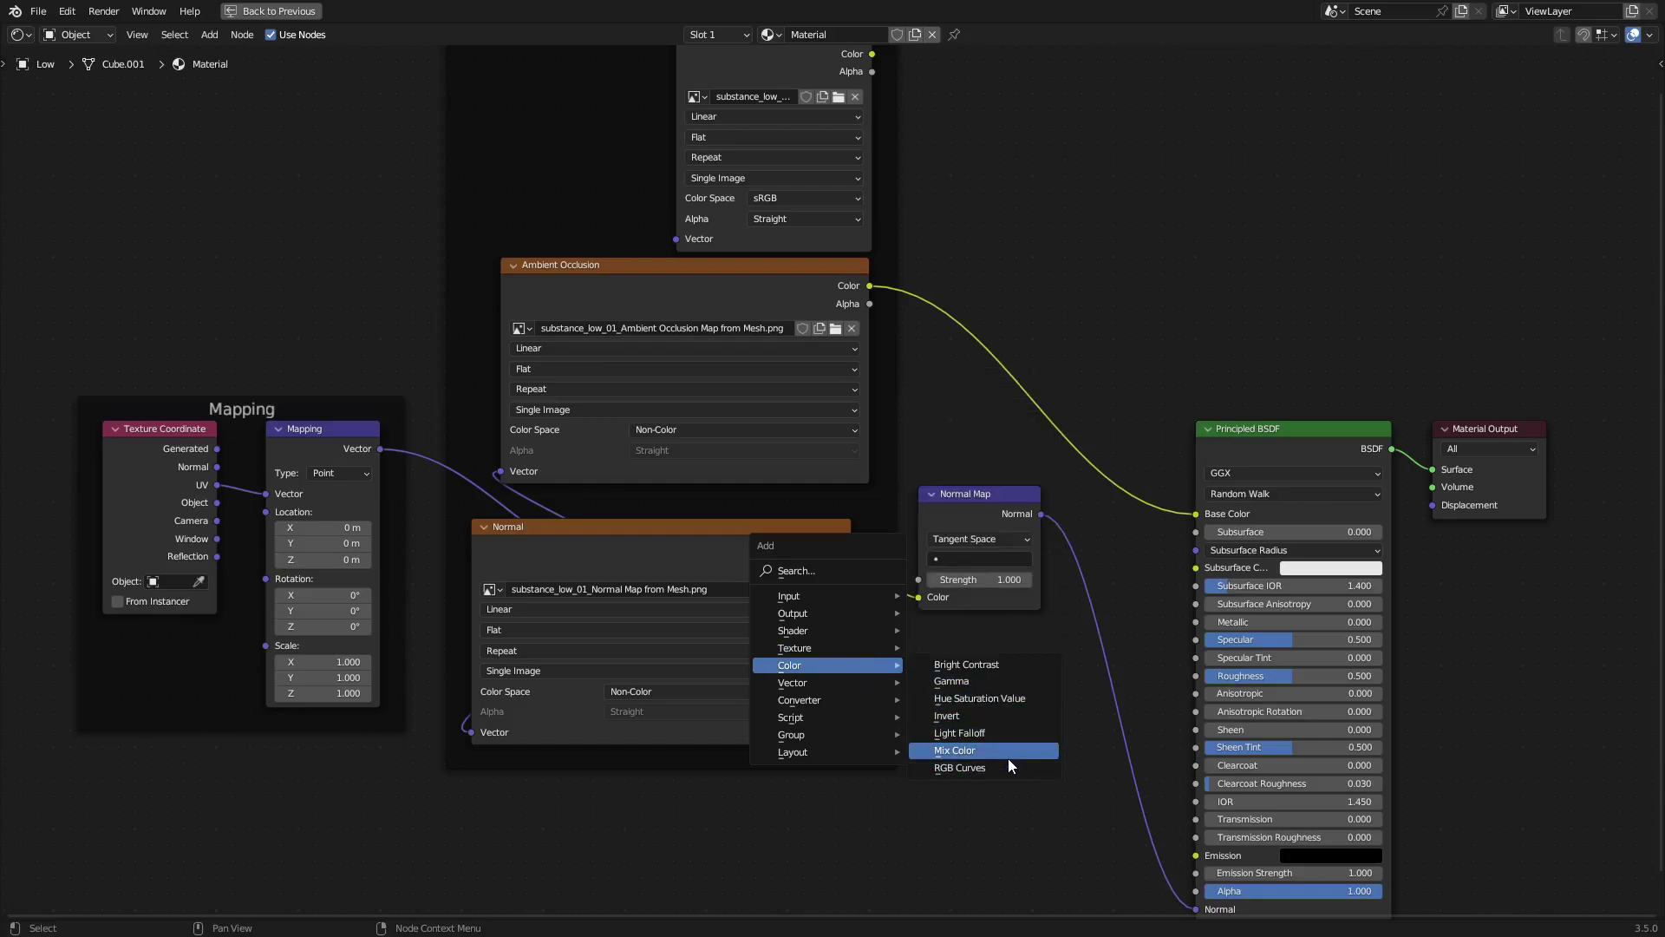
left_click(1006, 767)
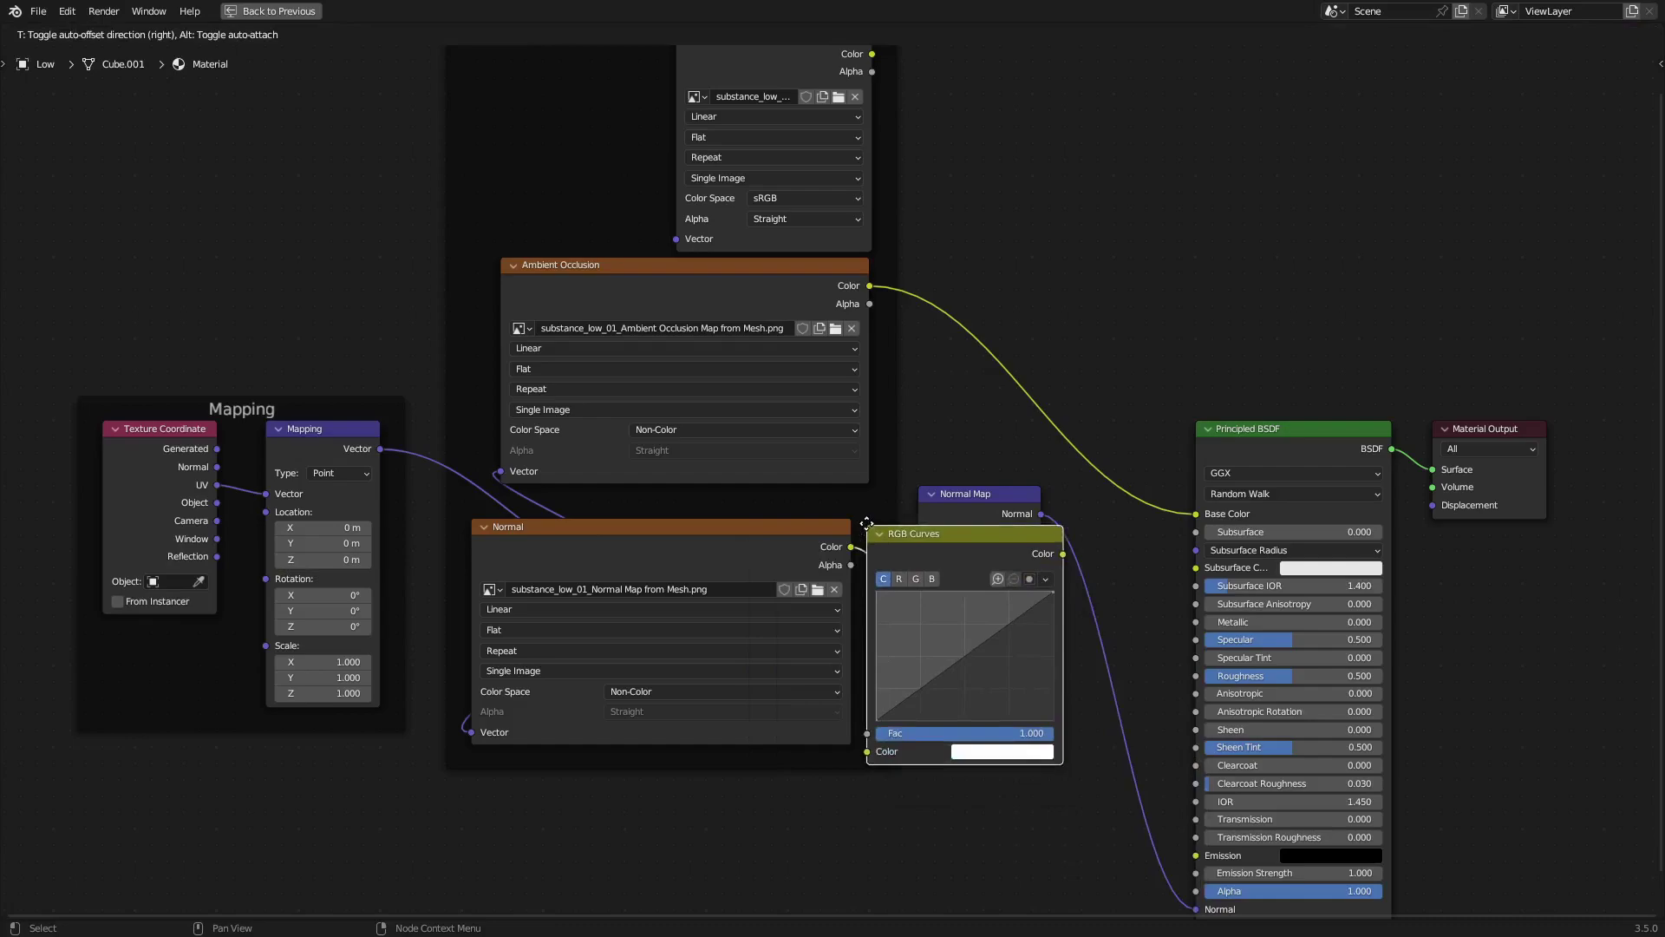
left_click(1074, 657)
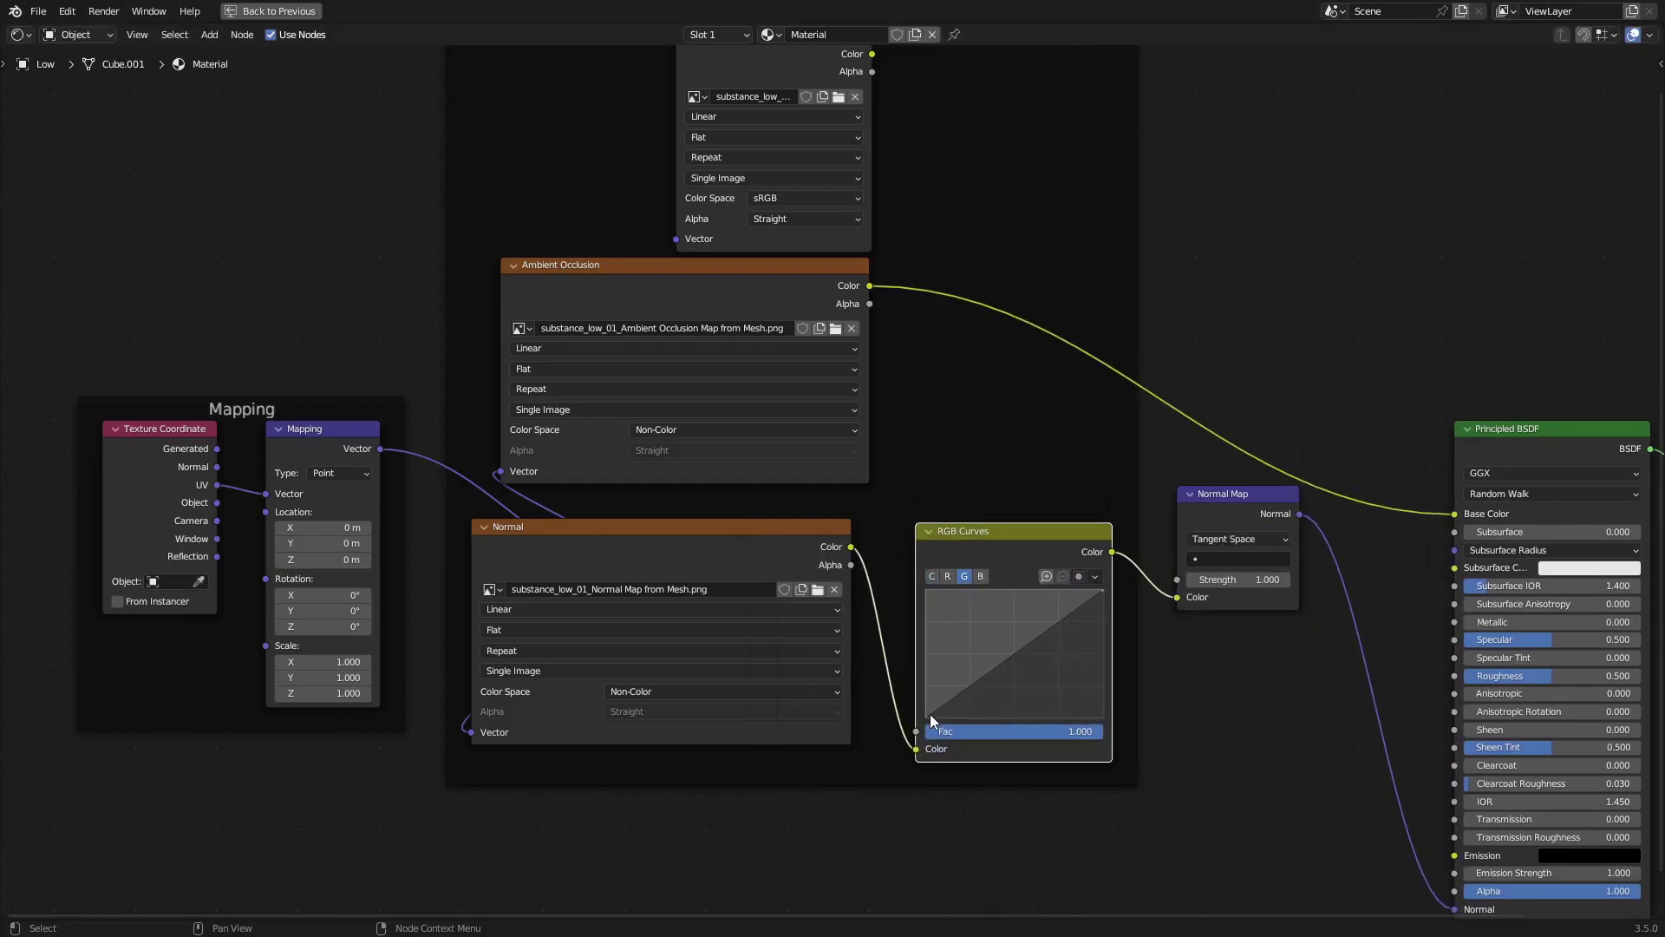
left_click_drag(931, 715, 929, 586)
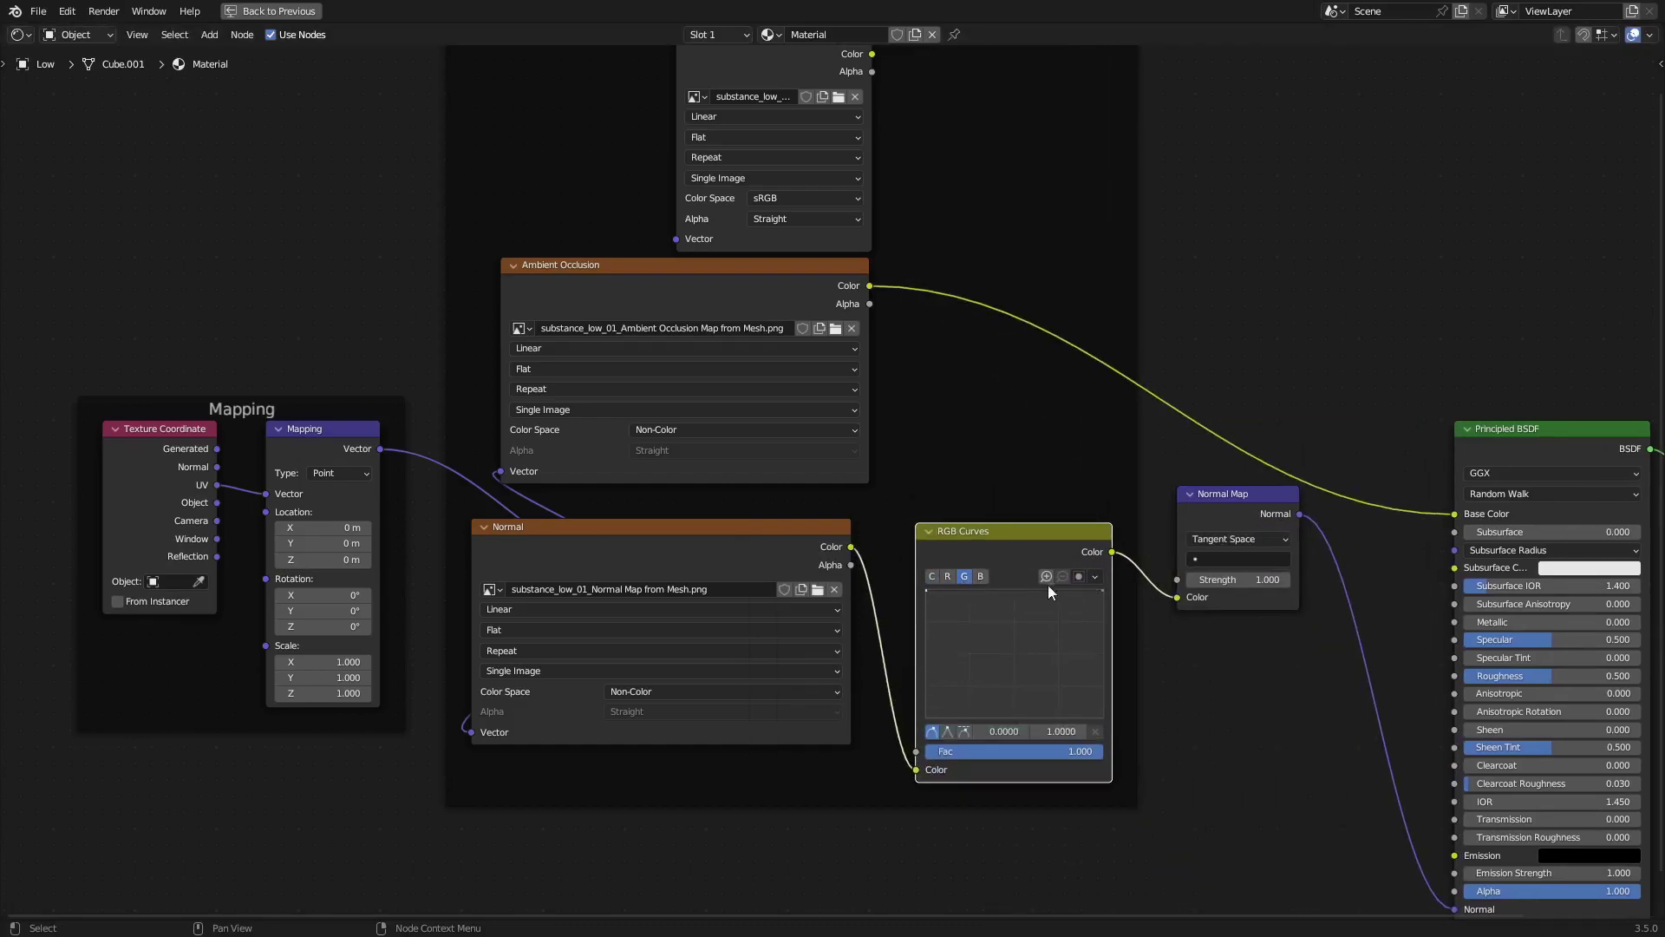
left_click_drag(1102, 591, 1105, 719)
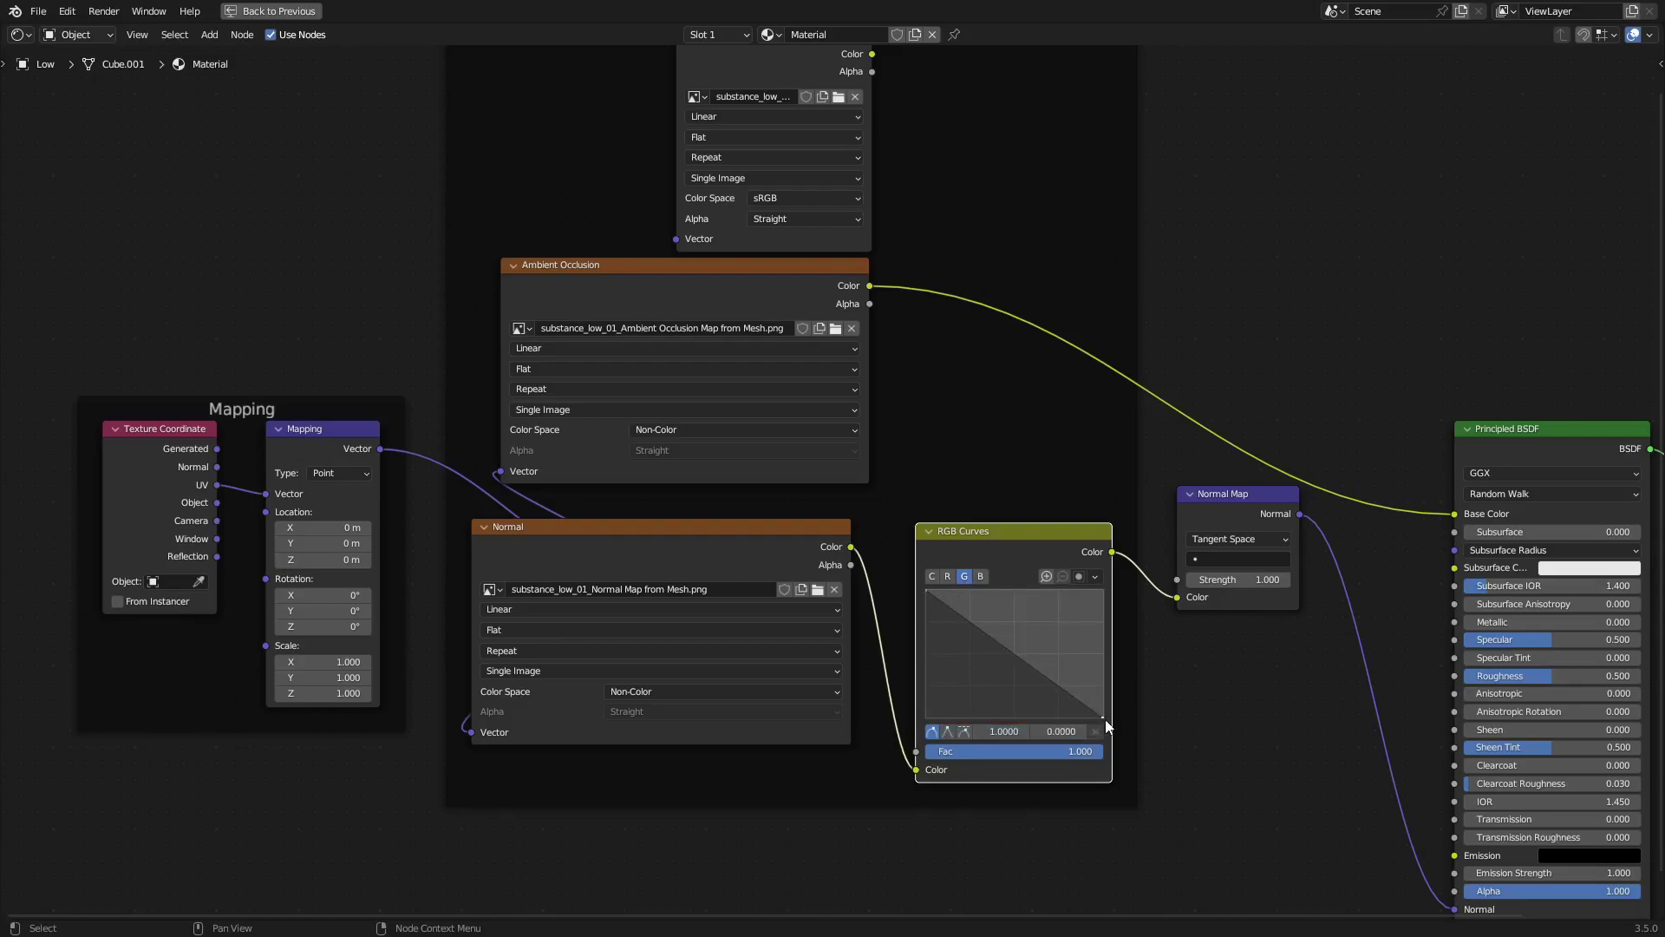
left_click(1217, 697)
Restore the full Shading layout and orbit to the cube's slotted side
key("ctrl+space")
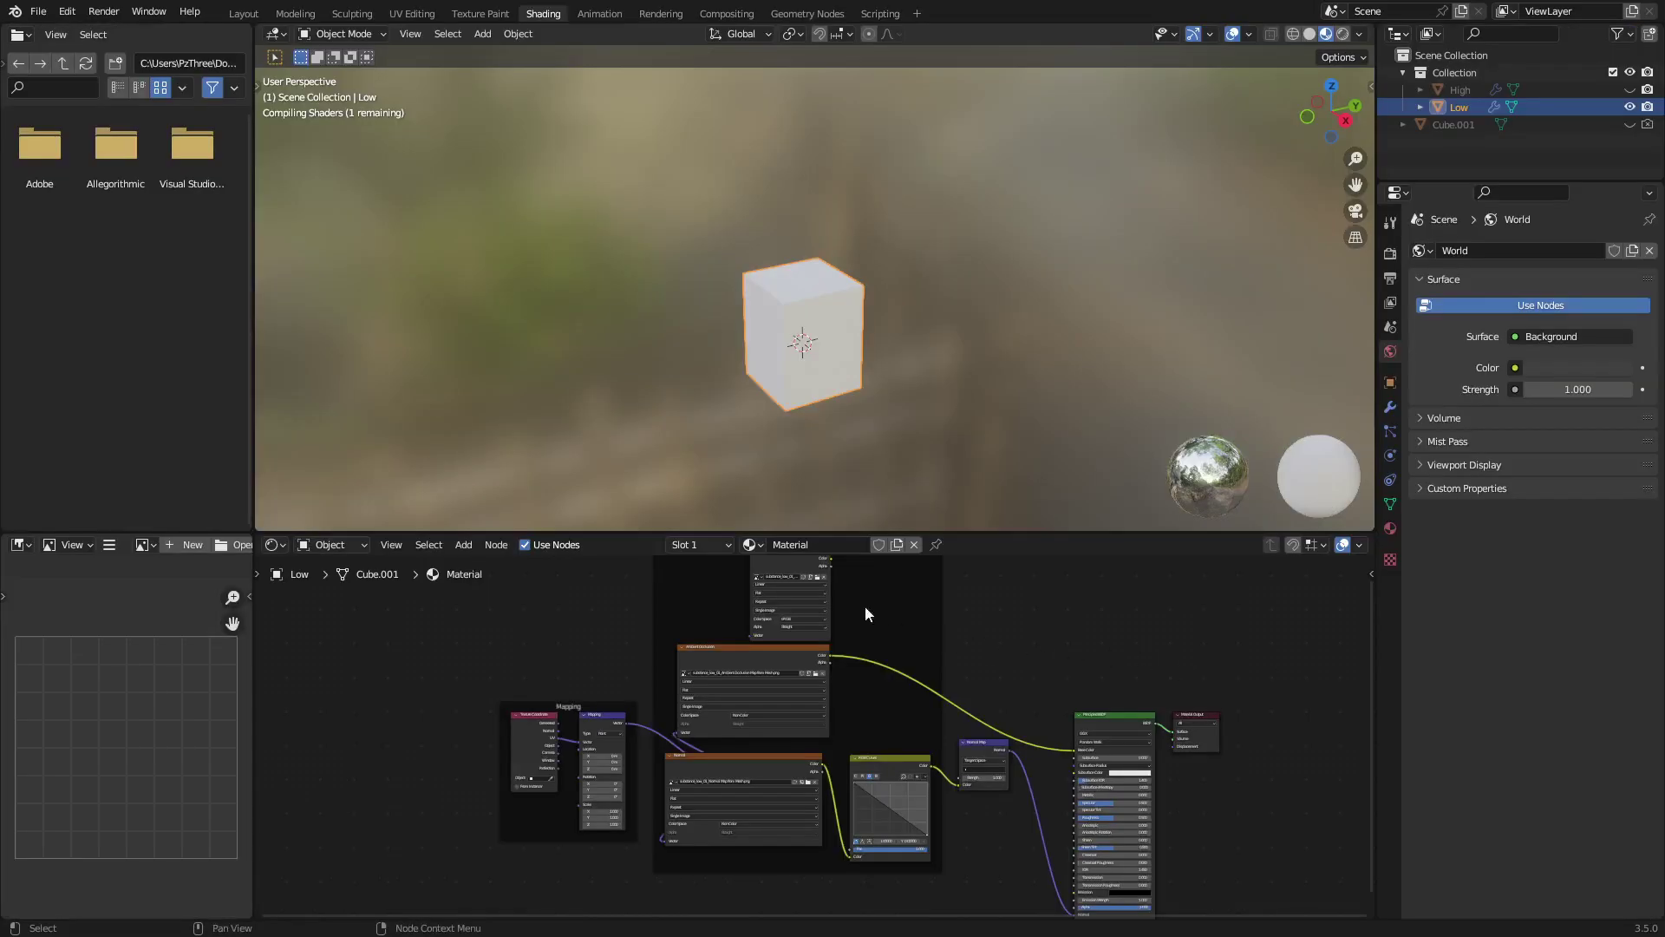
scroll(785, 373, "up", 4)
middle_click_drag(746, 378, 828, 347)
scroll(841, 347, "up", 2)
scroll(902, 356, "up", 6)
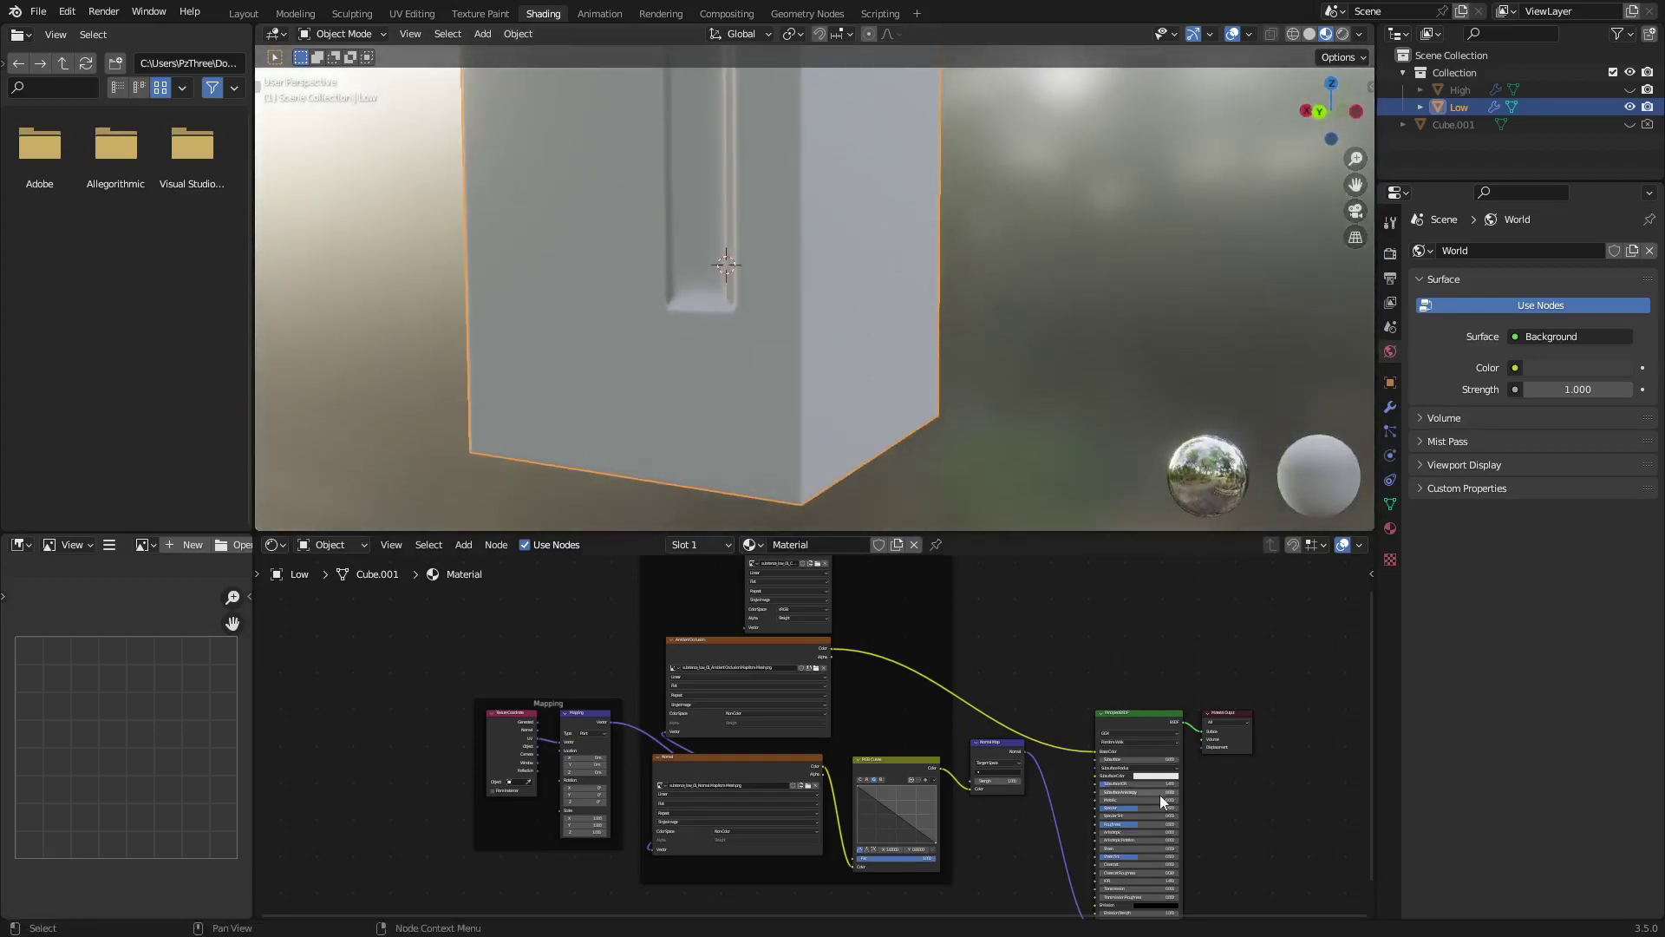
scroll(797, 677, "up", 2)
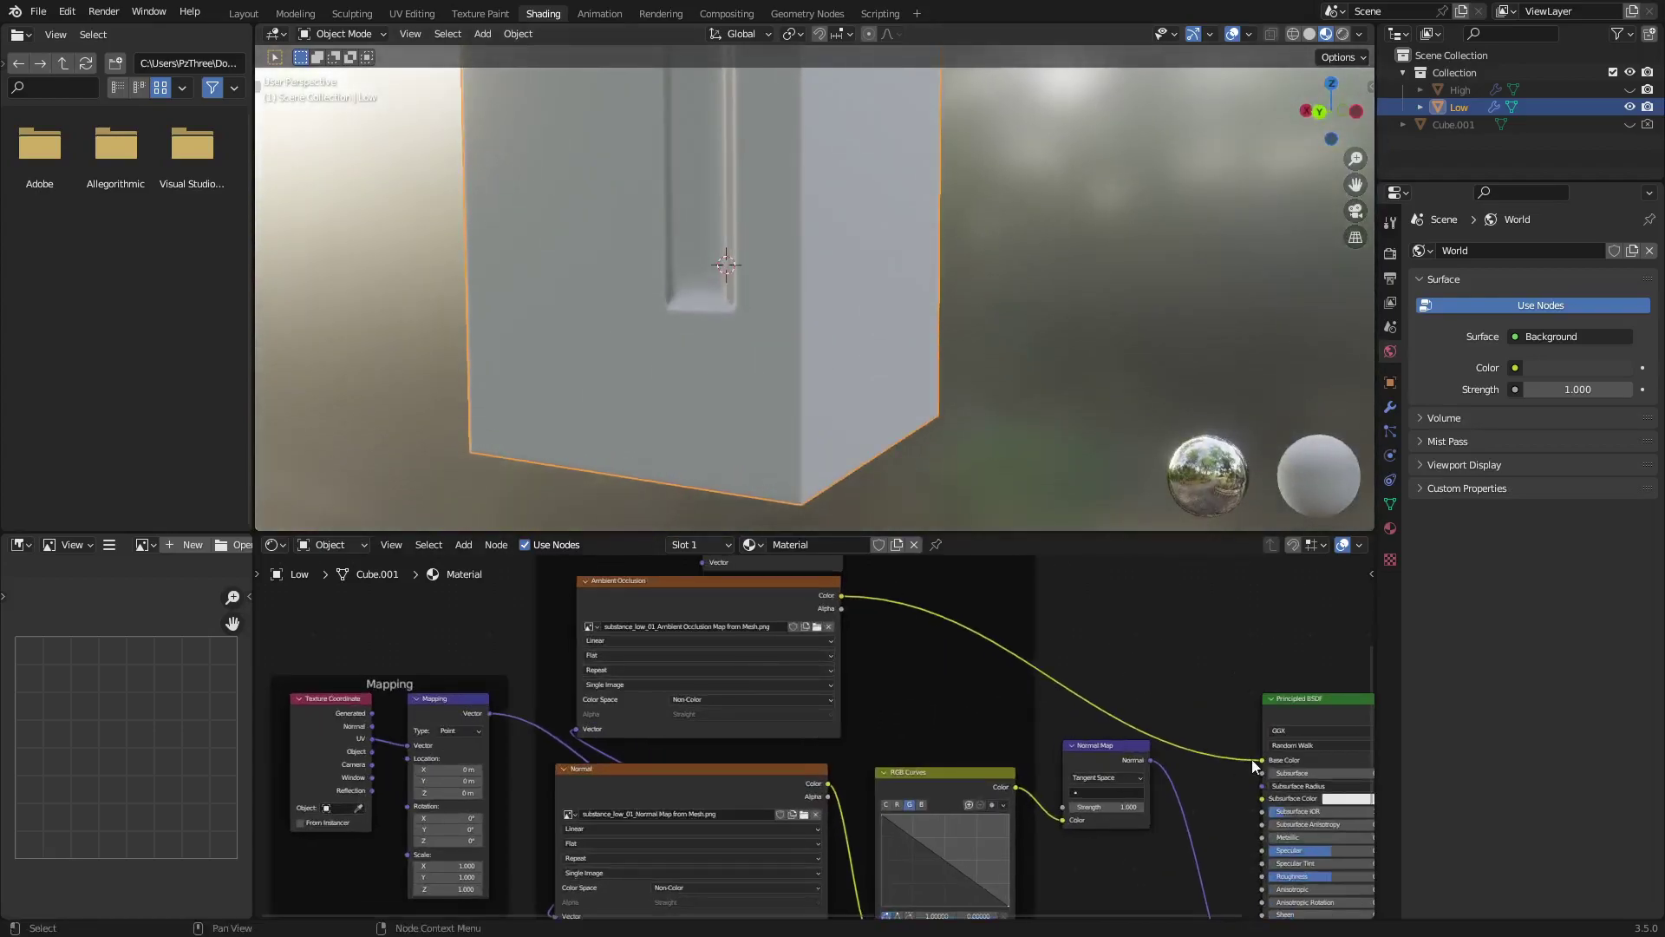
Unlink Ambient Occlusion from Base Color and connect the curvature texture's Color instead
left_click_drag(1255, 758, 1158, 721)
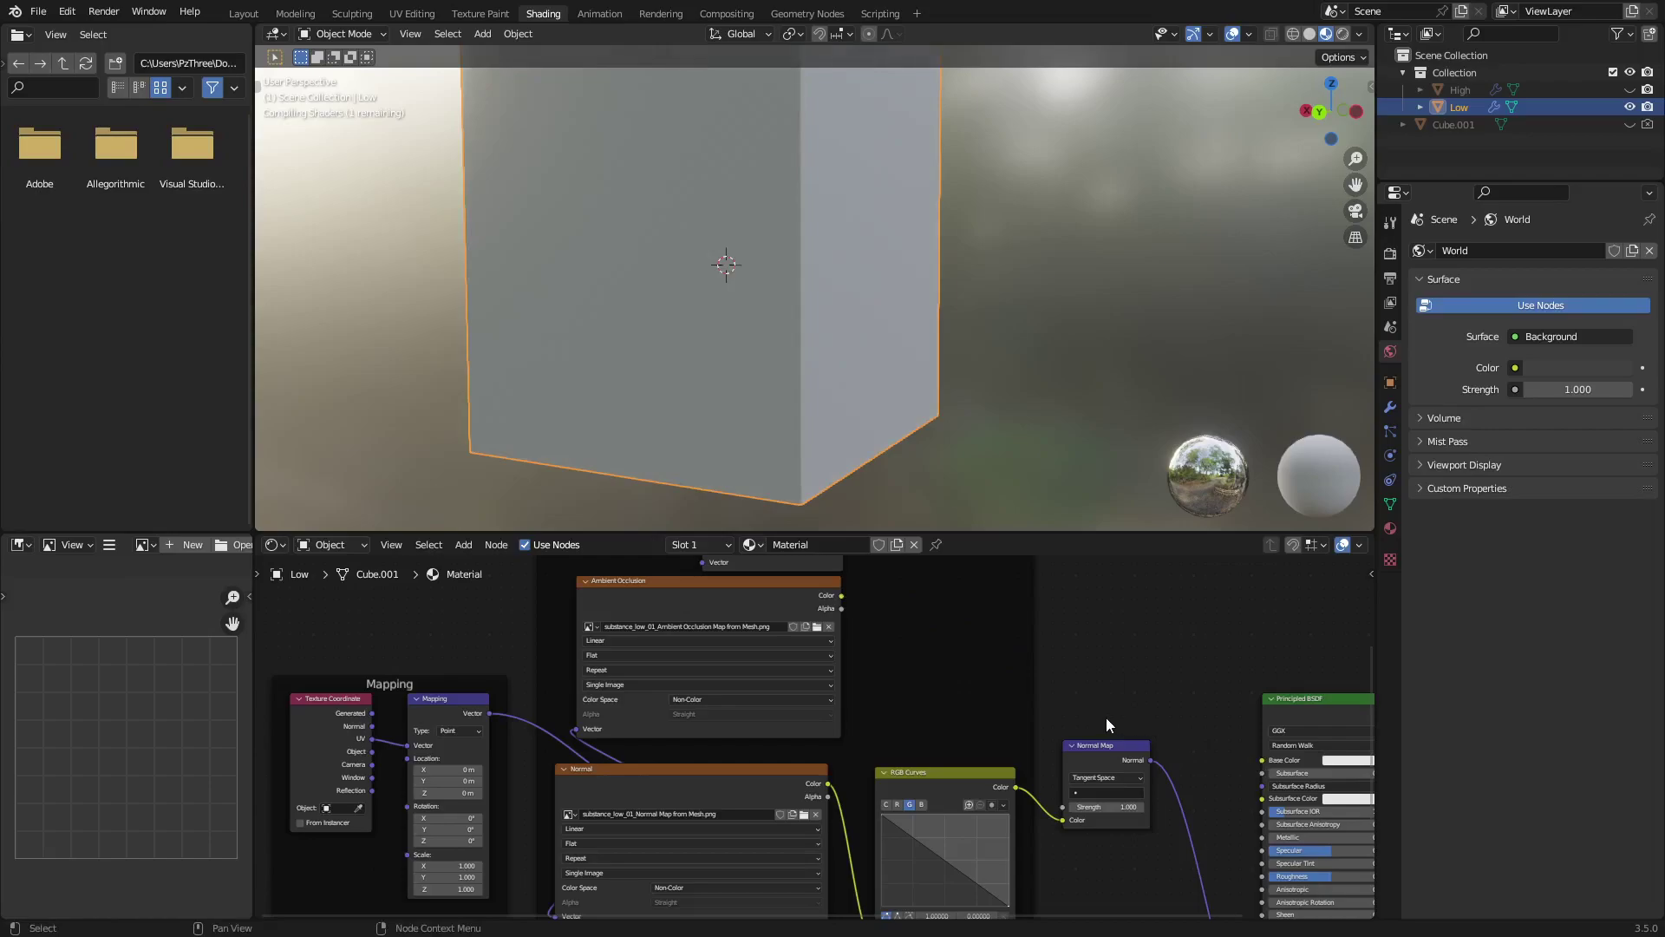
middle_click_drag(783, 272, 742, 386)
scroll(954, 627, "down", 3)
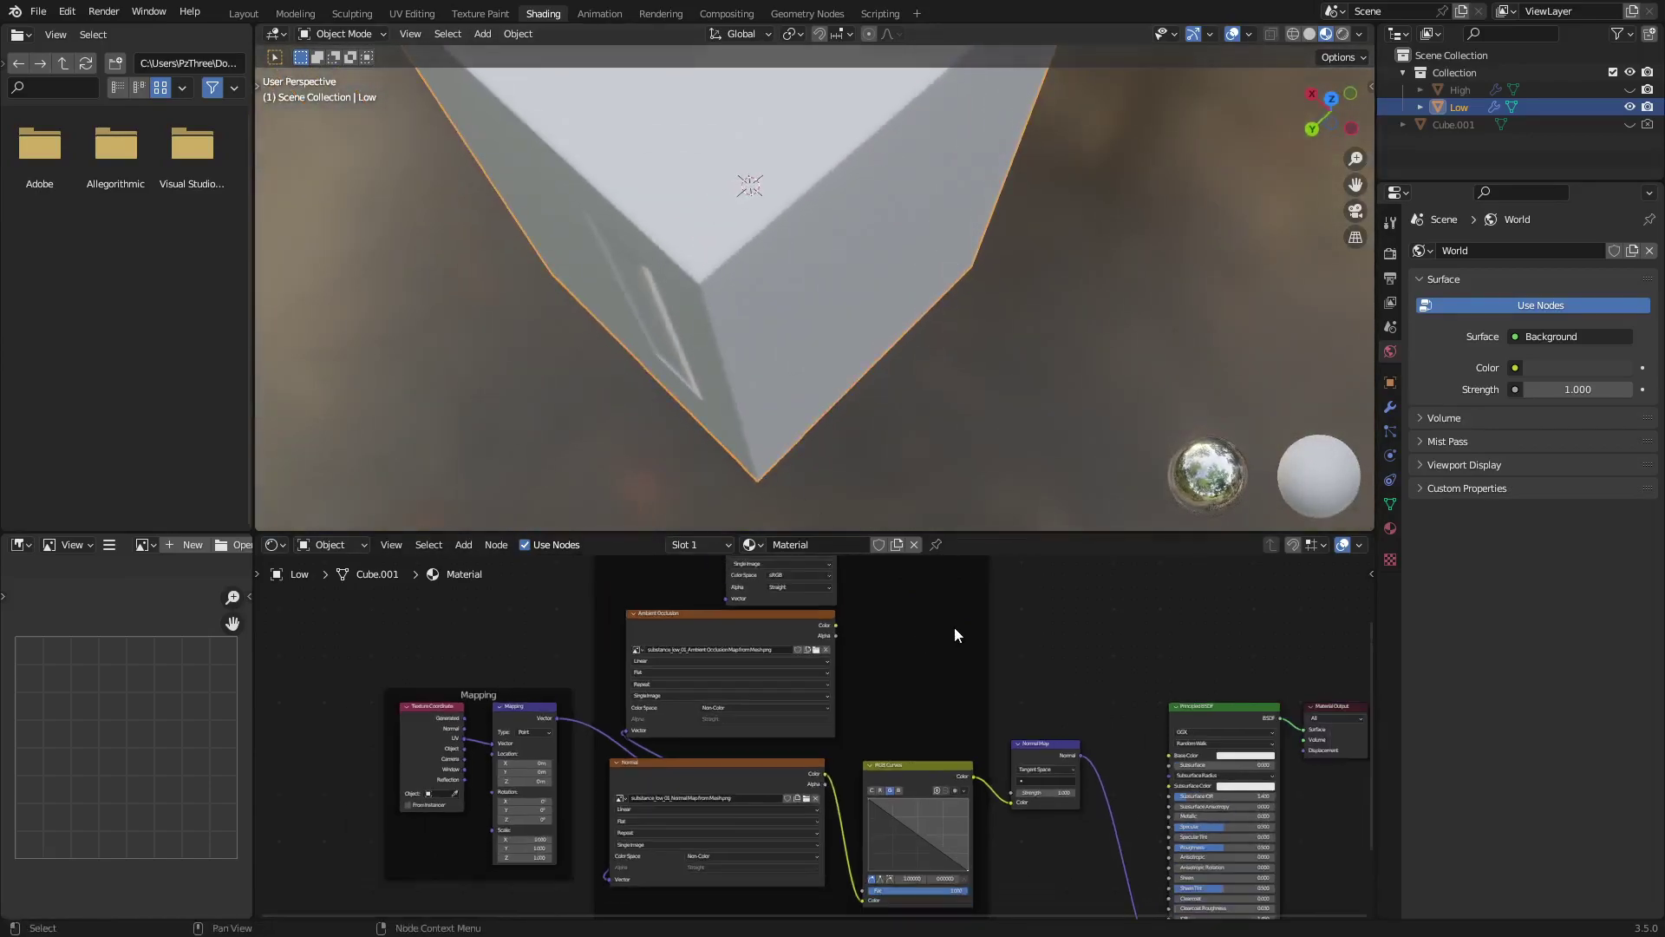
left_click_drag(793, 594, 1124, 856)
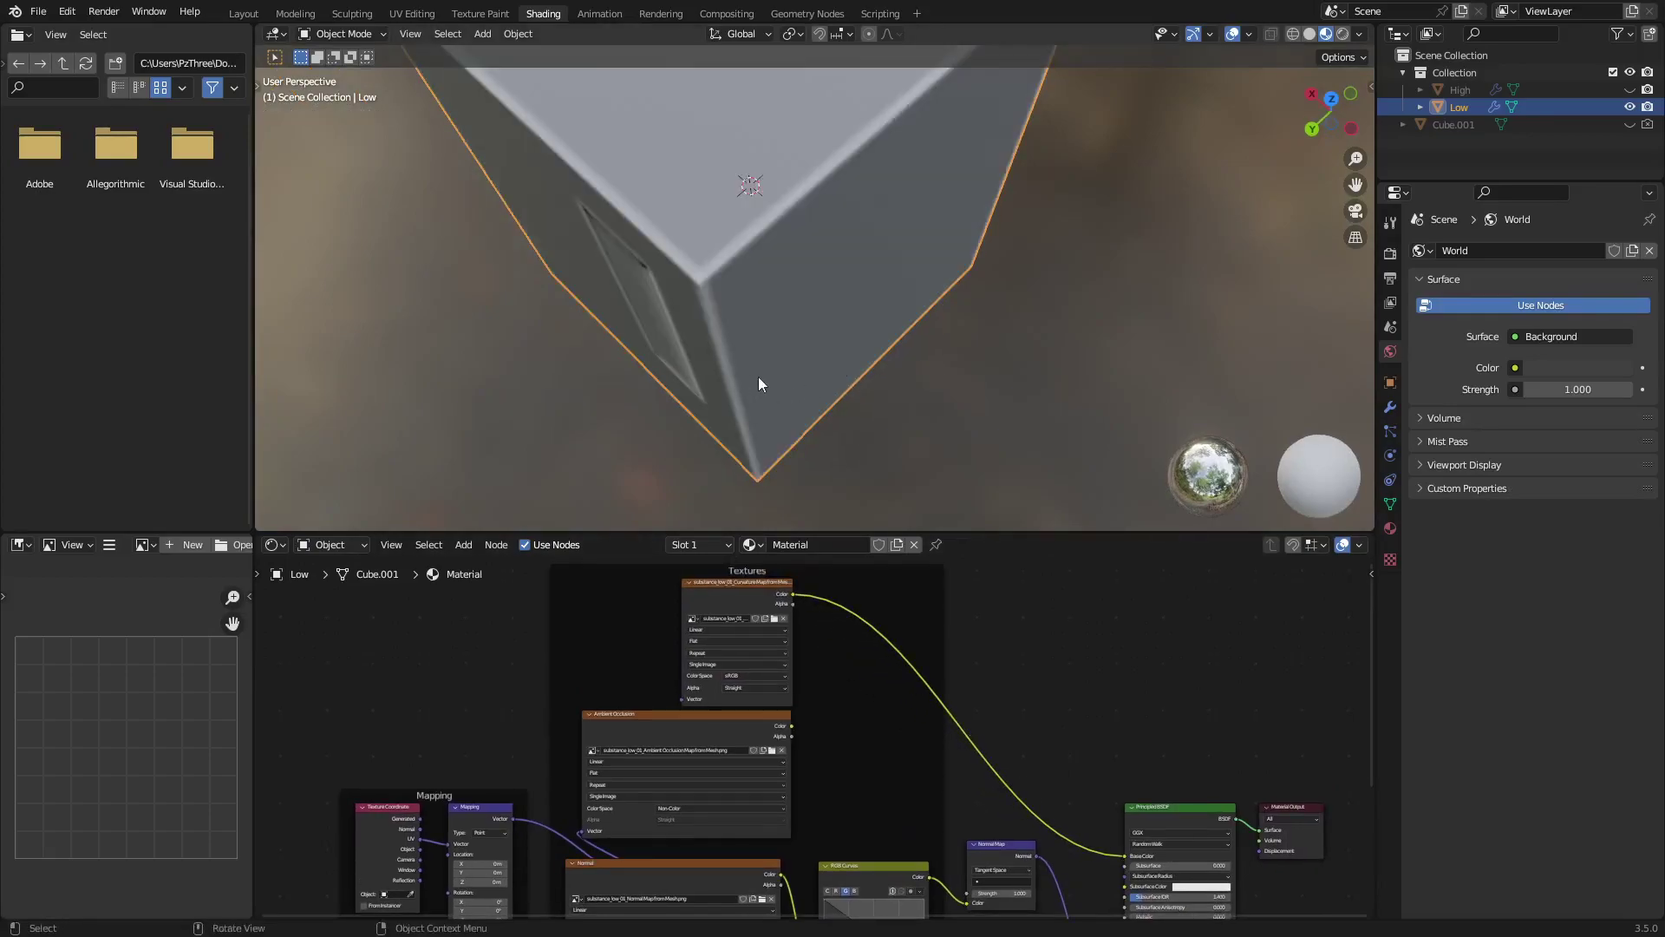
middle_click_drag(758, 378, 894, 243)
scroll(808, 388, "down", 2)
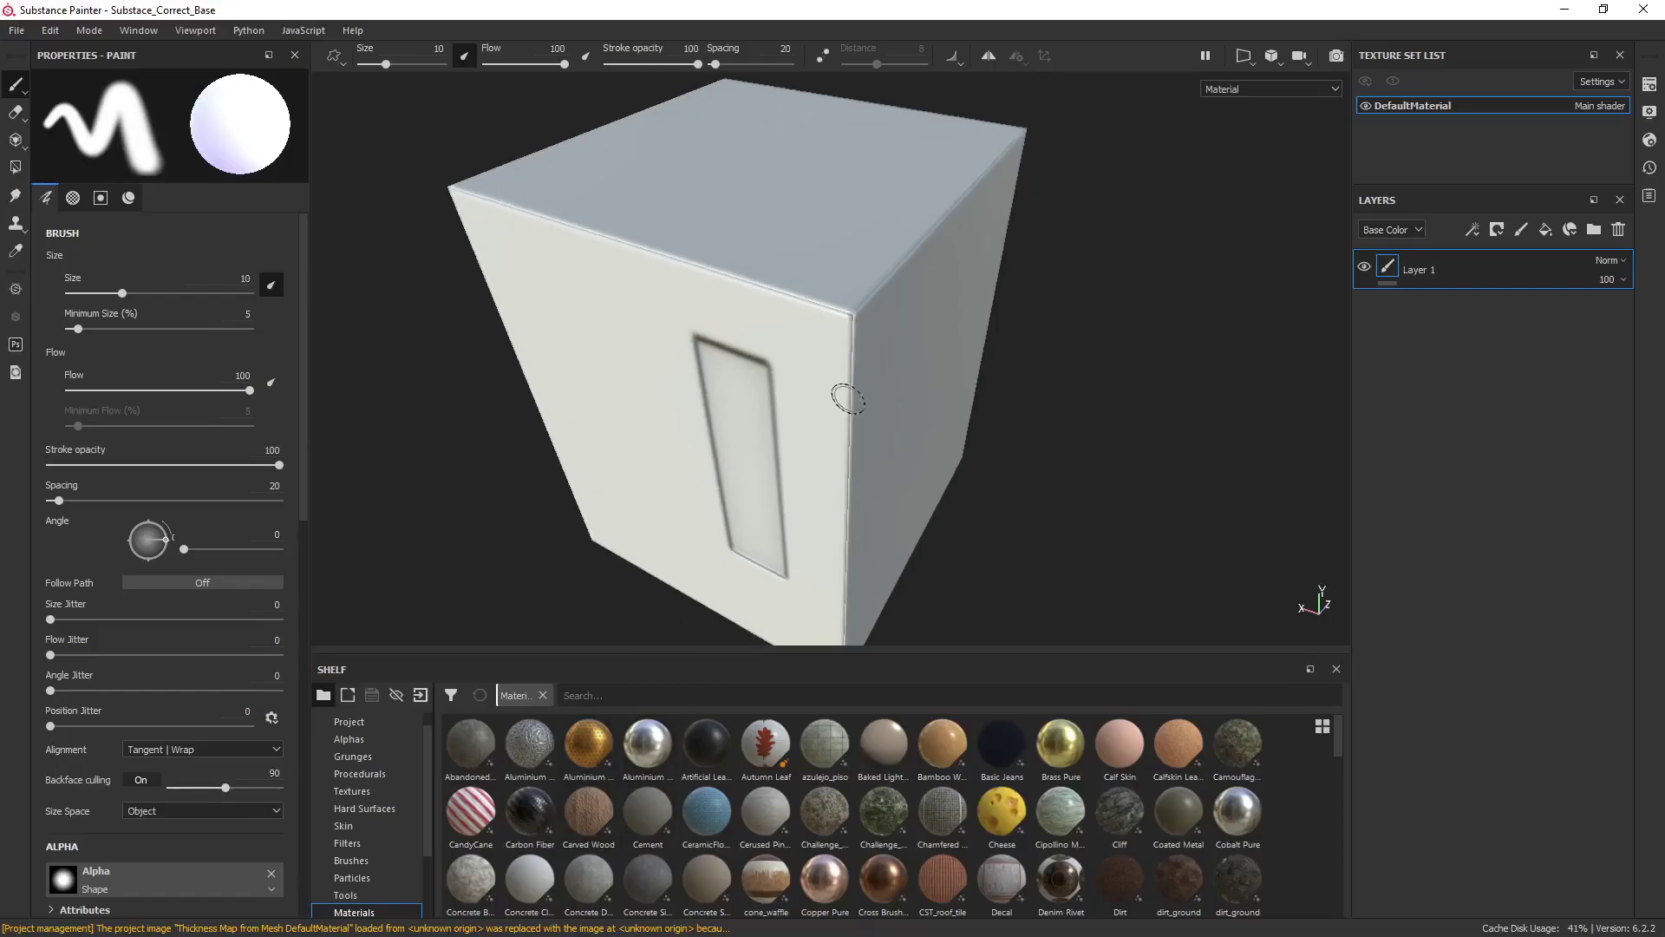
Show the Display Settings panel with environment map, exposure, rotation, blur and camera options
left_click_drag(893, 401, 766, 449, "alt")
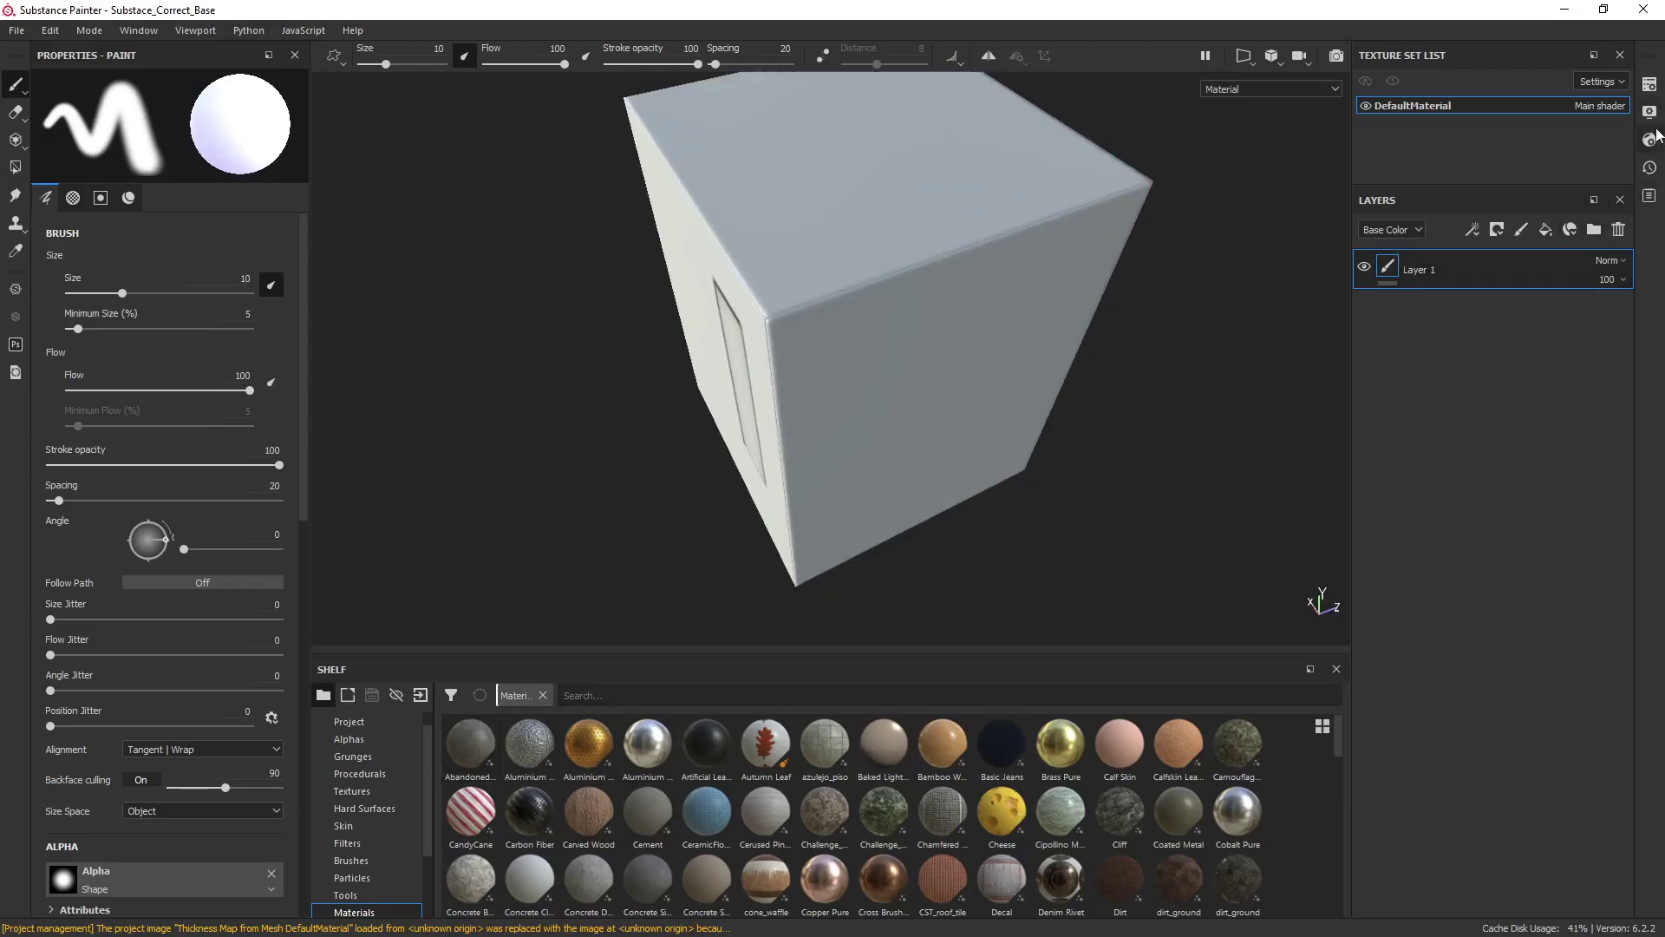
left_click(1651, 112)
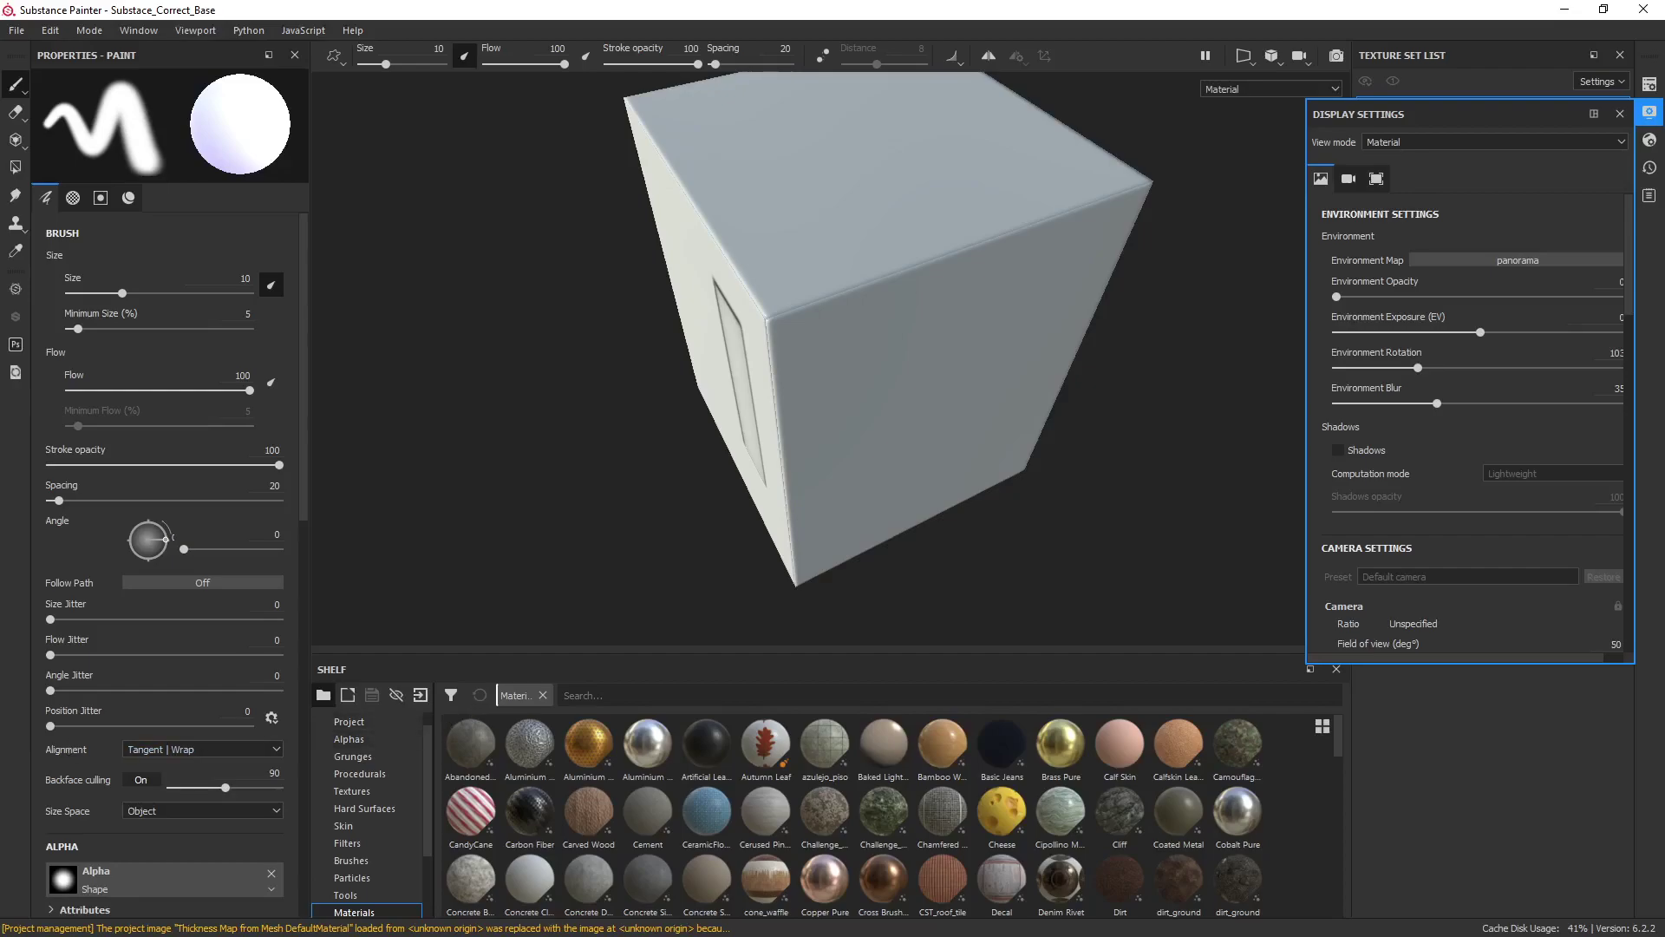
Drag the three substance_low_01 PNGs from the BakedMaps folder onto the Project shelf
key("alt+Tab")
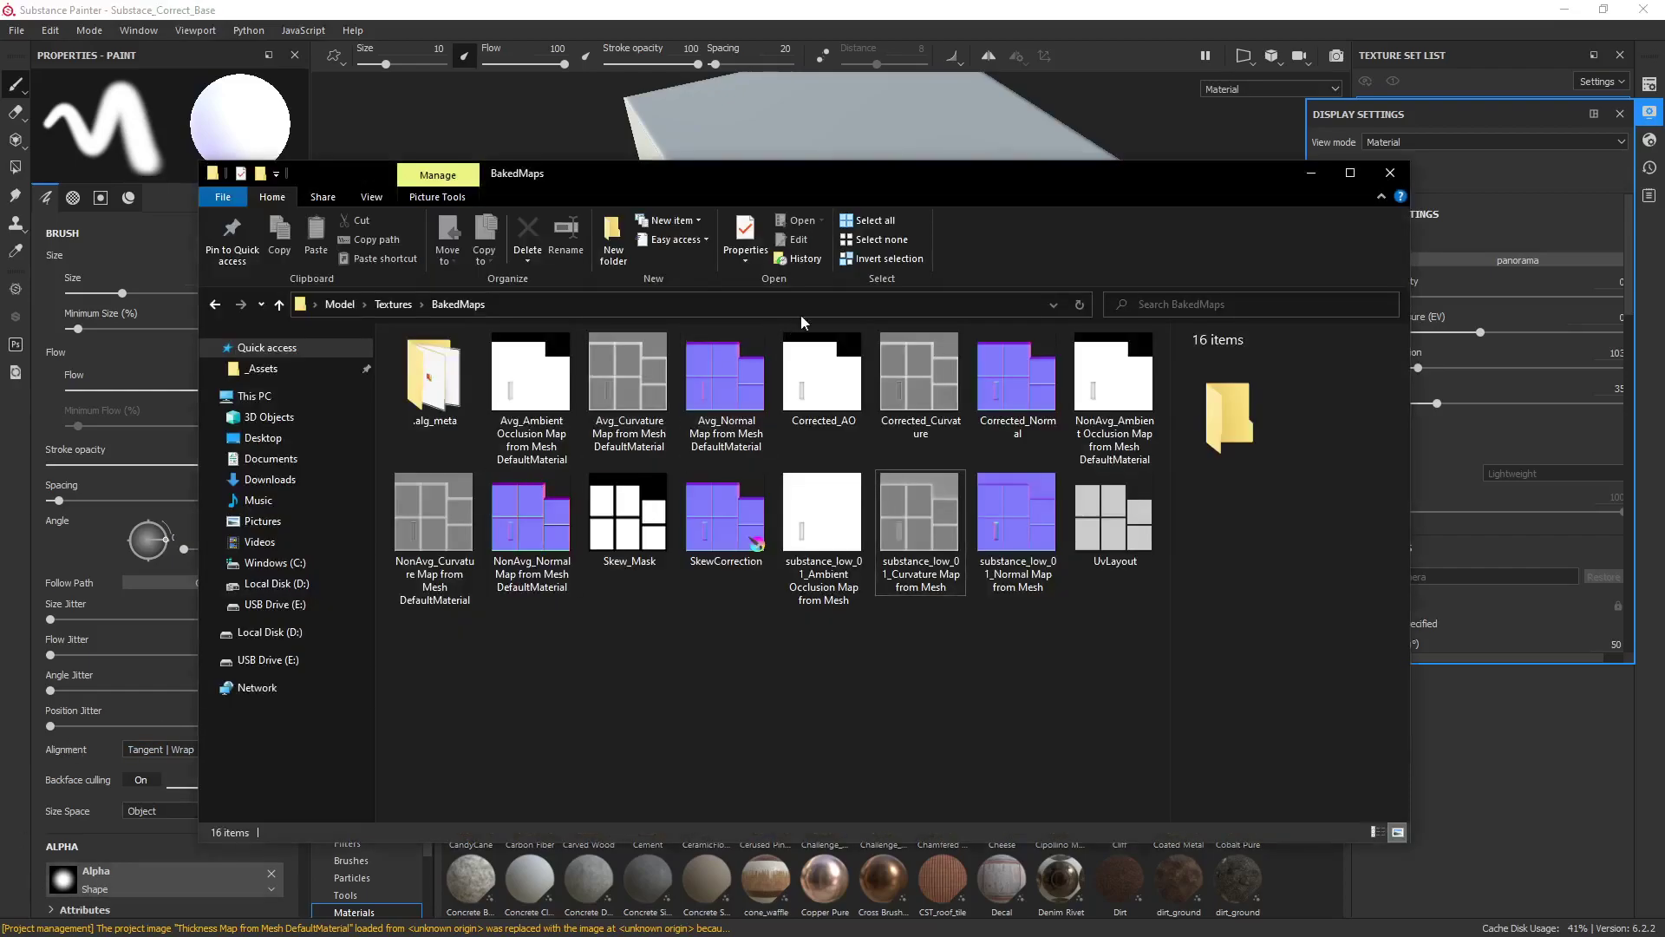
key("alt+Tab")
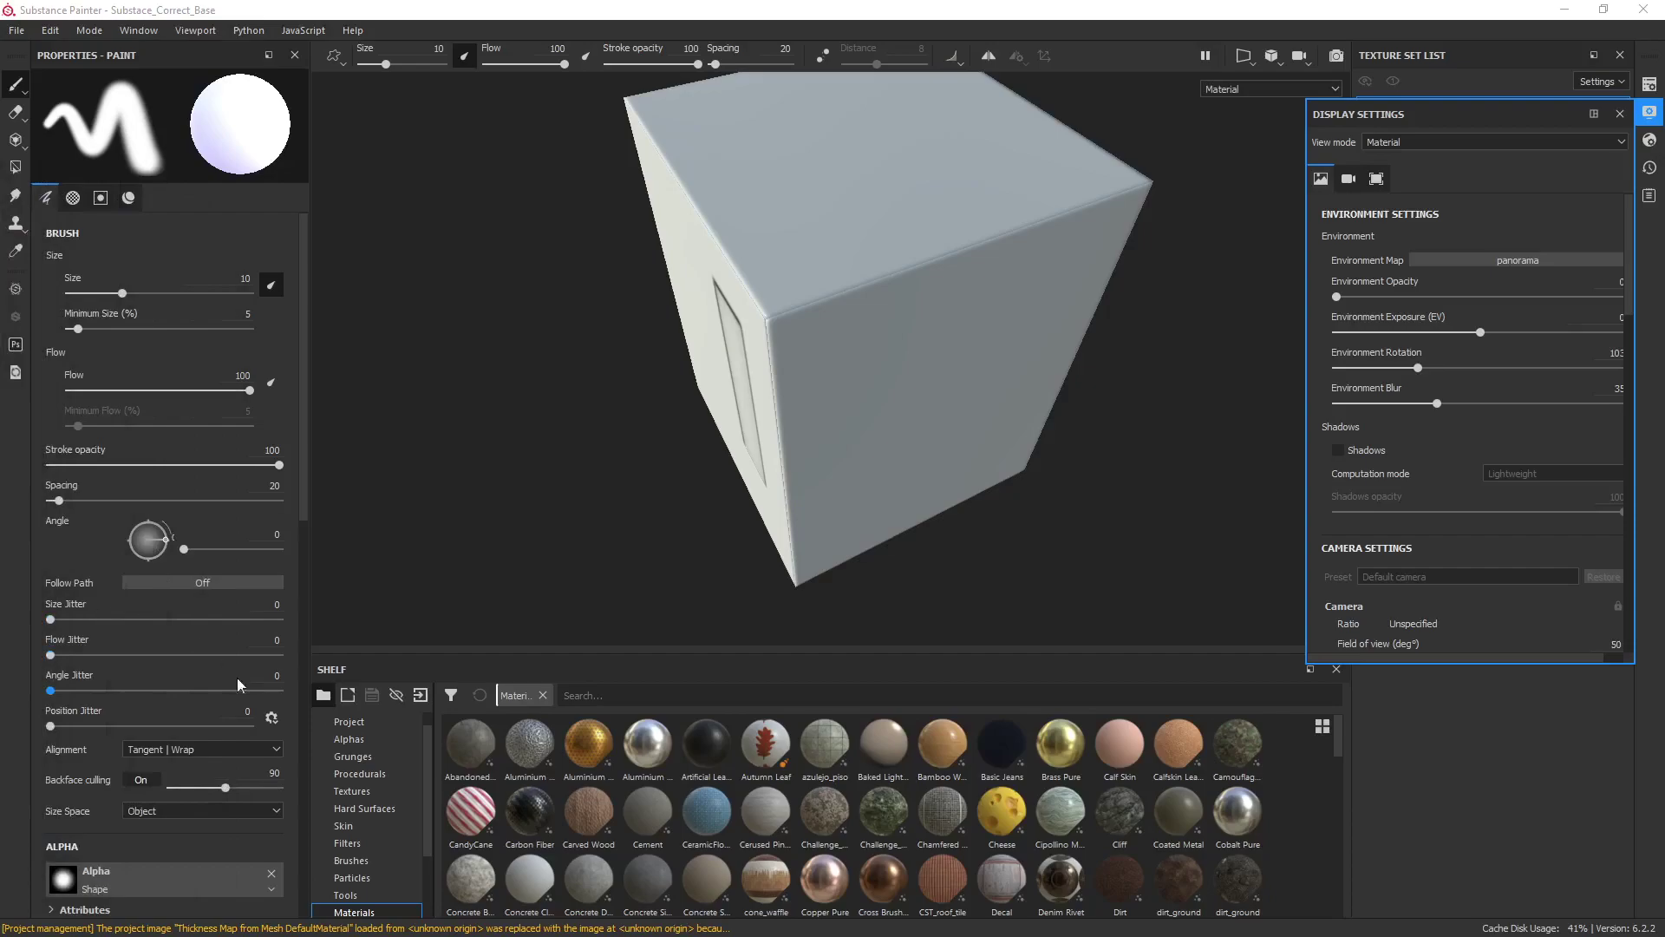
left_click(349, 722)
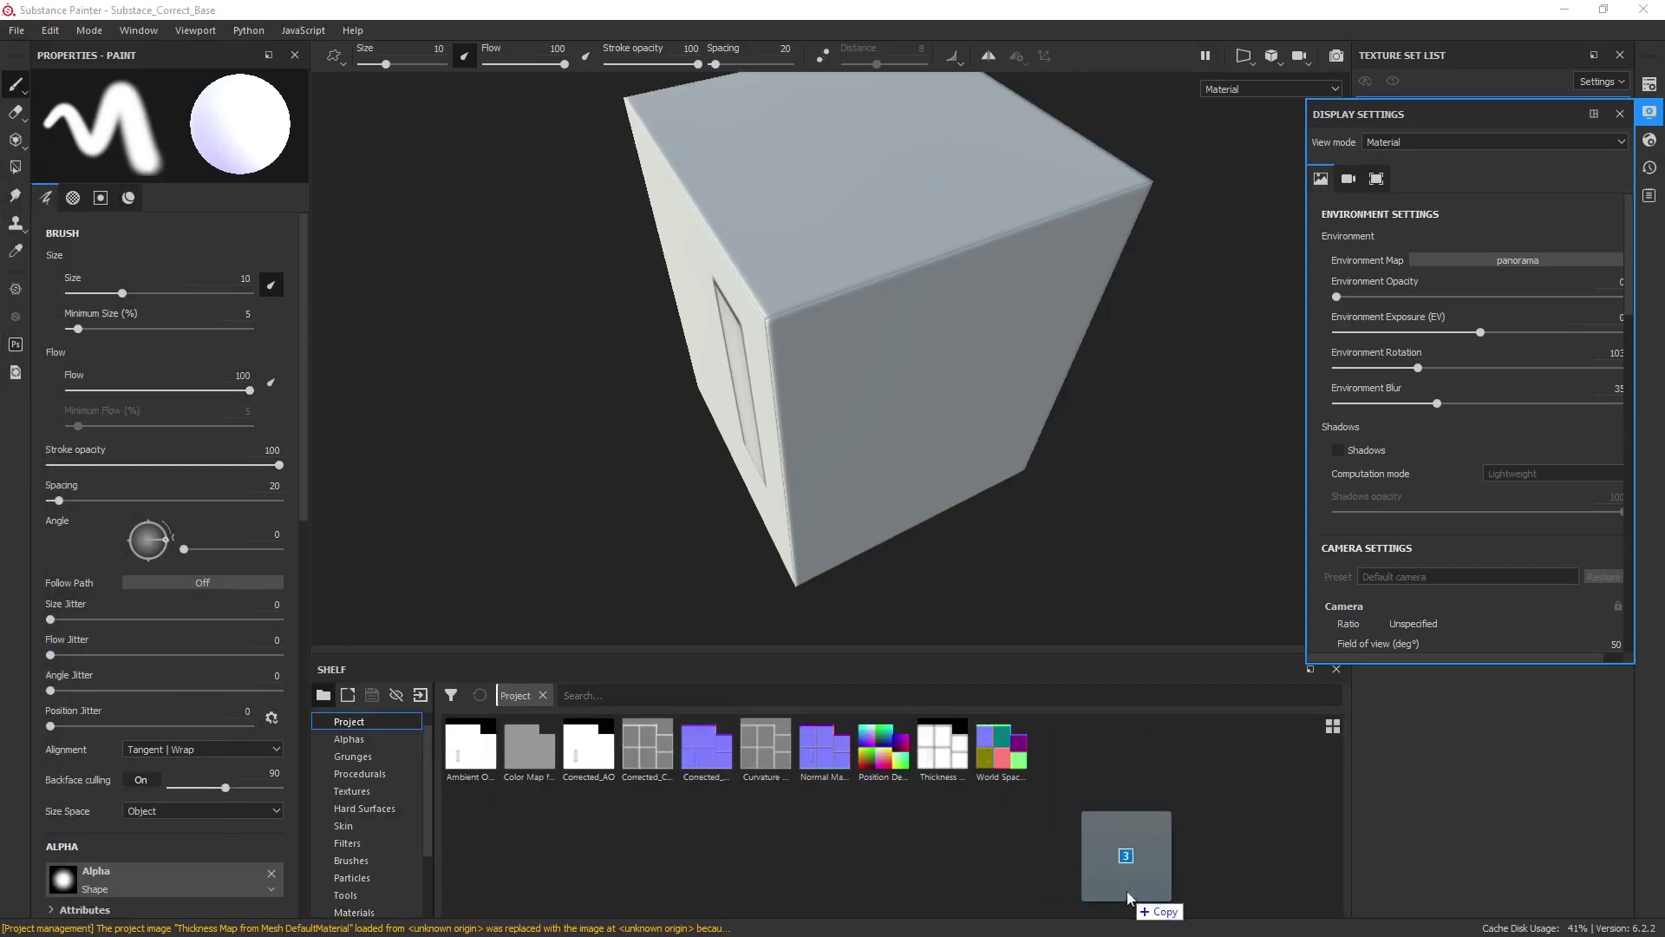
left_click_drag(1127, 892, 1159, 898)
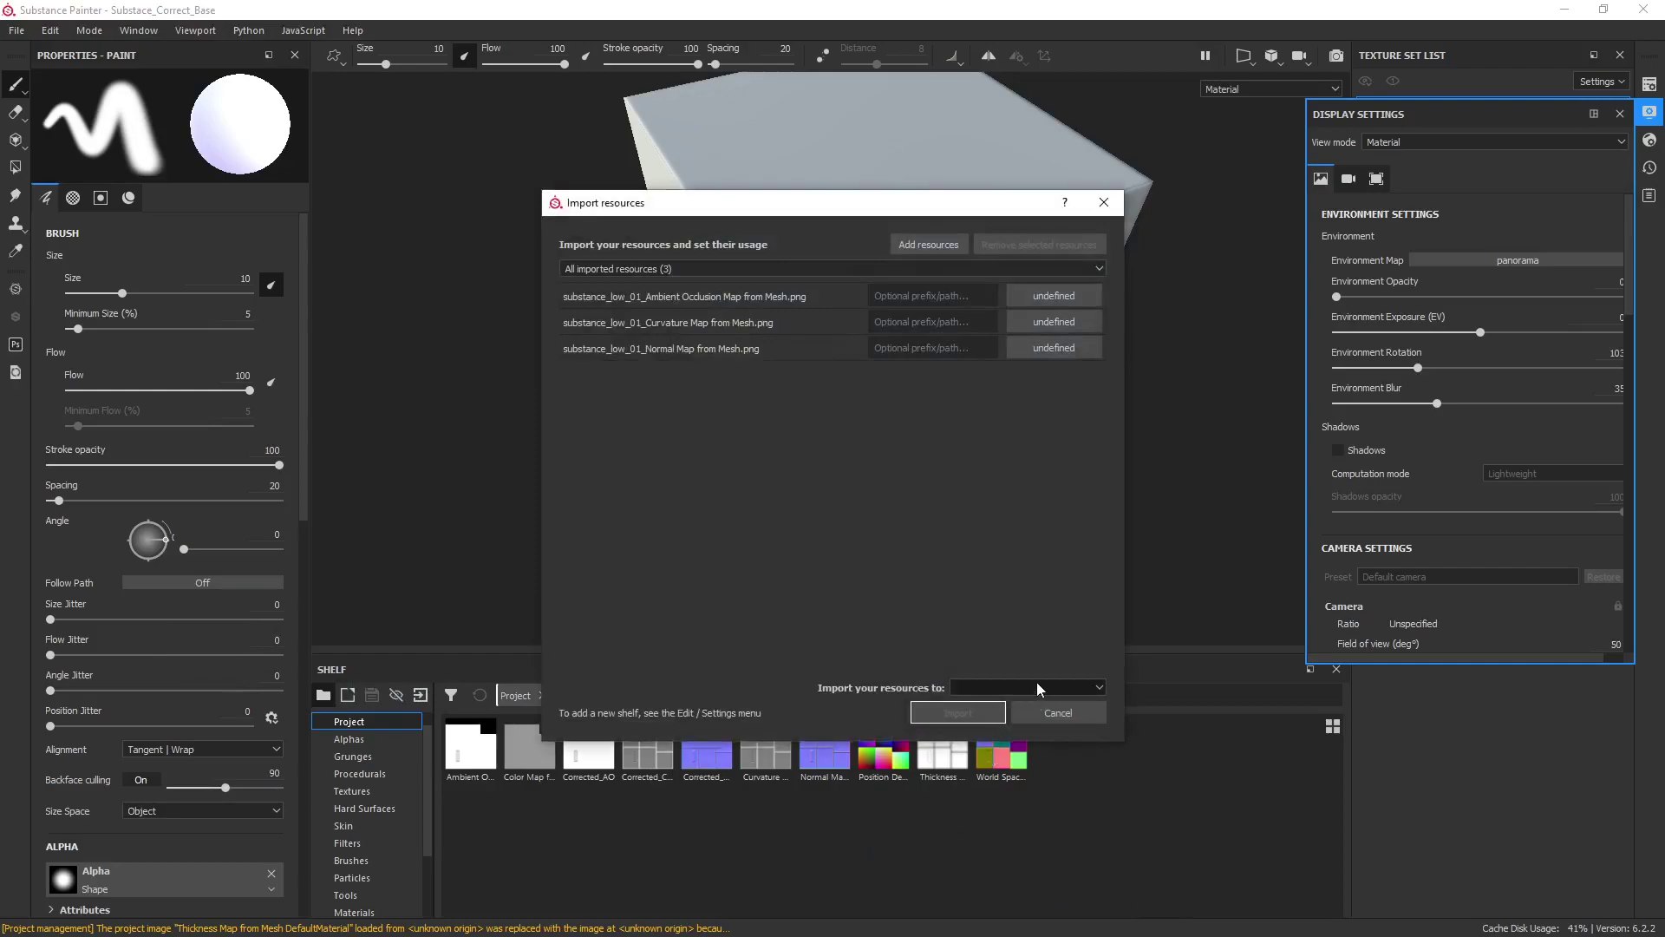
Import the three maps into the current project with usage set to texture
left_click(1037, 686)
left_click(1038, 715)
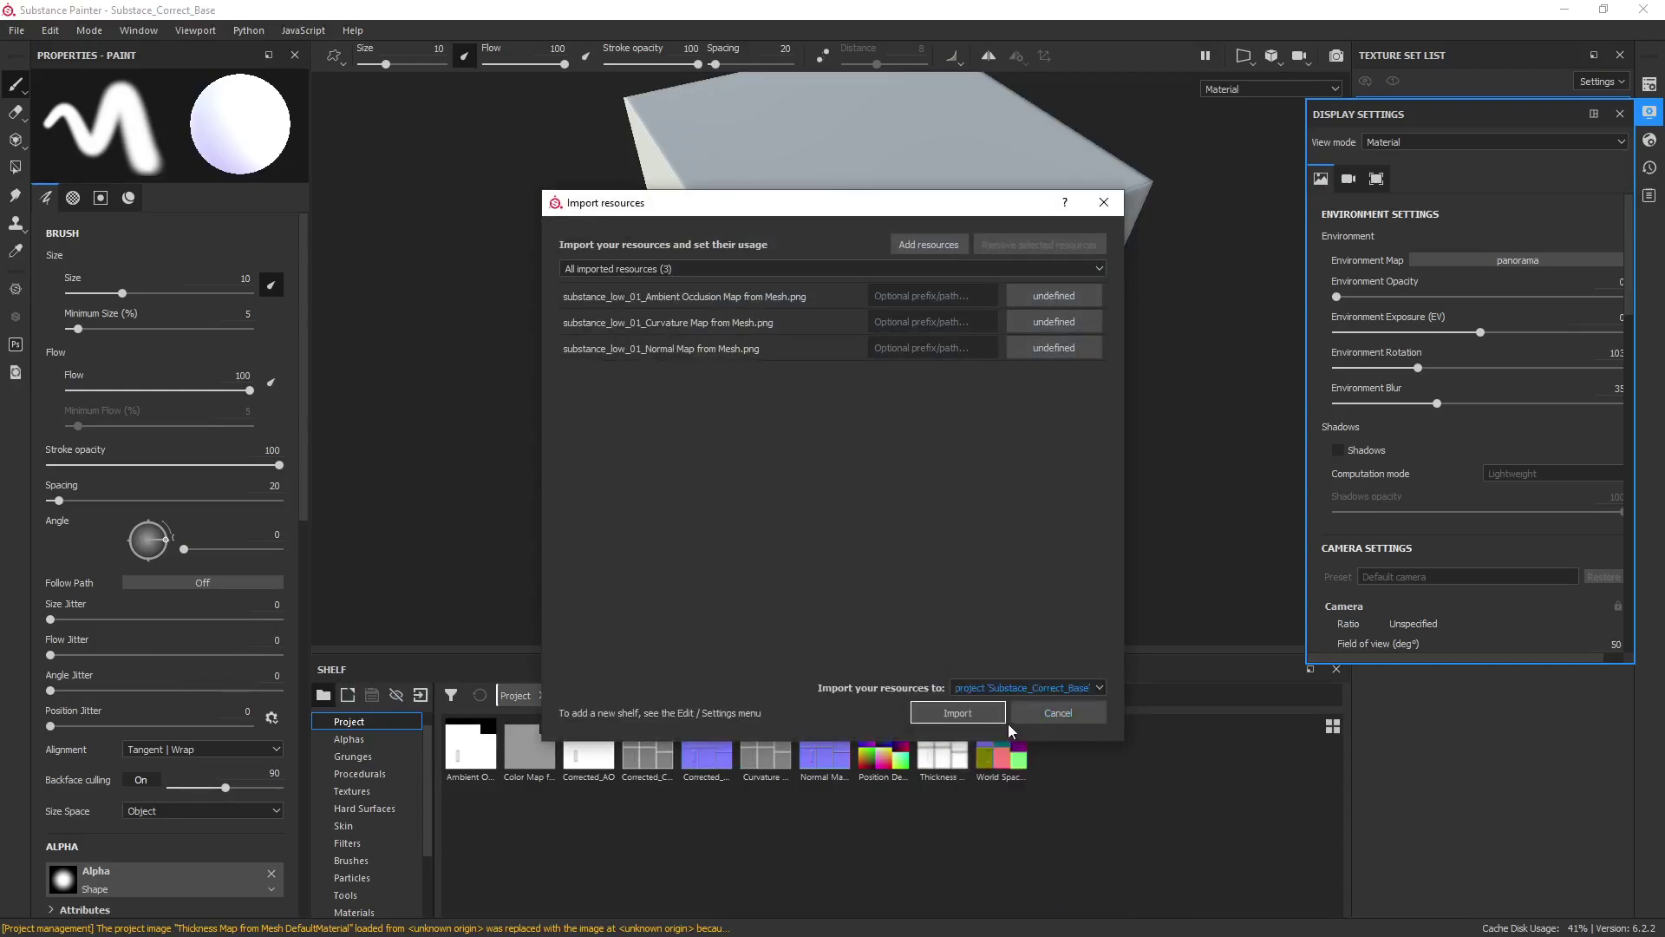
left_click(756, 301)
left_click(1029, 298)
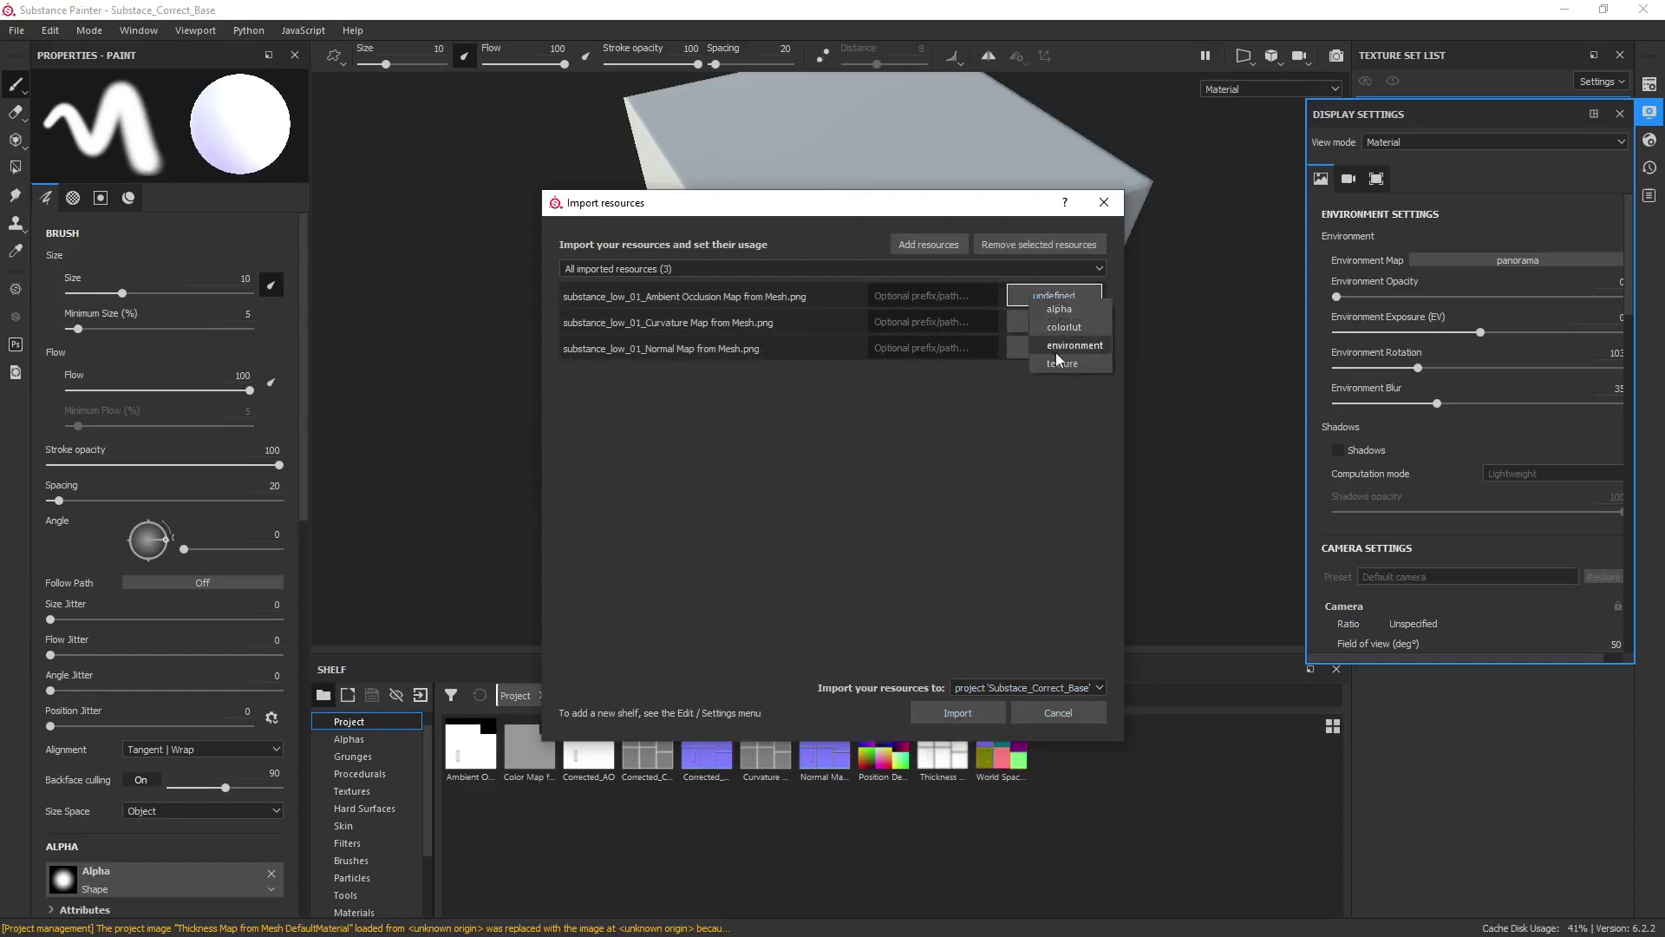
left_click(1064, 358)
left_click(958, 713)
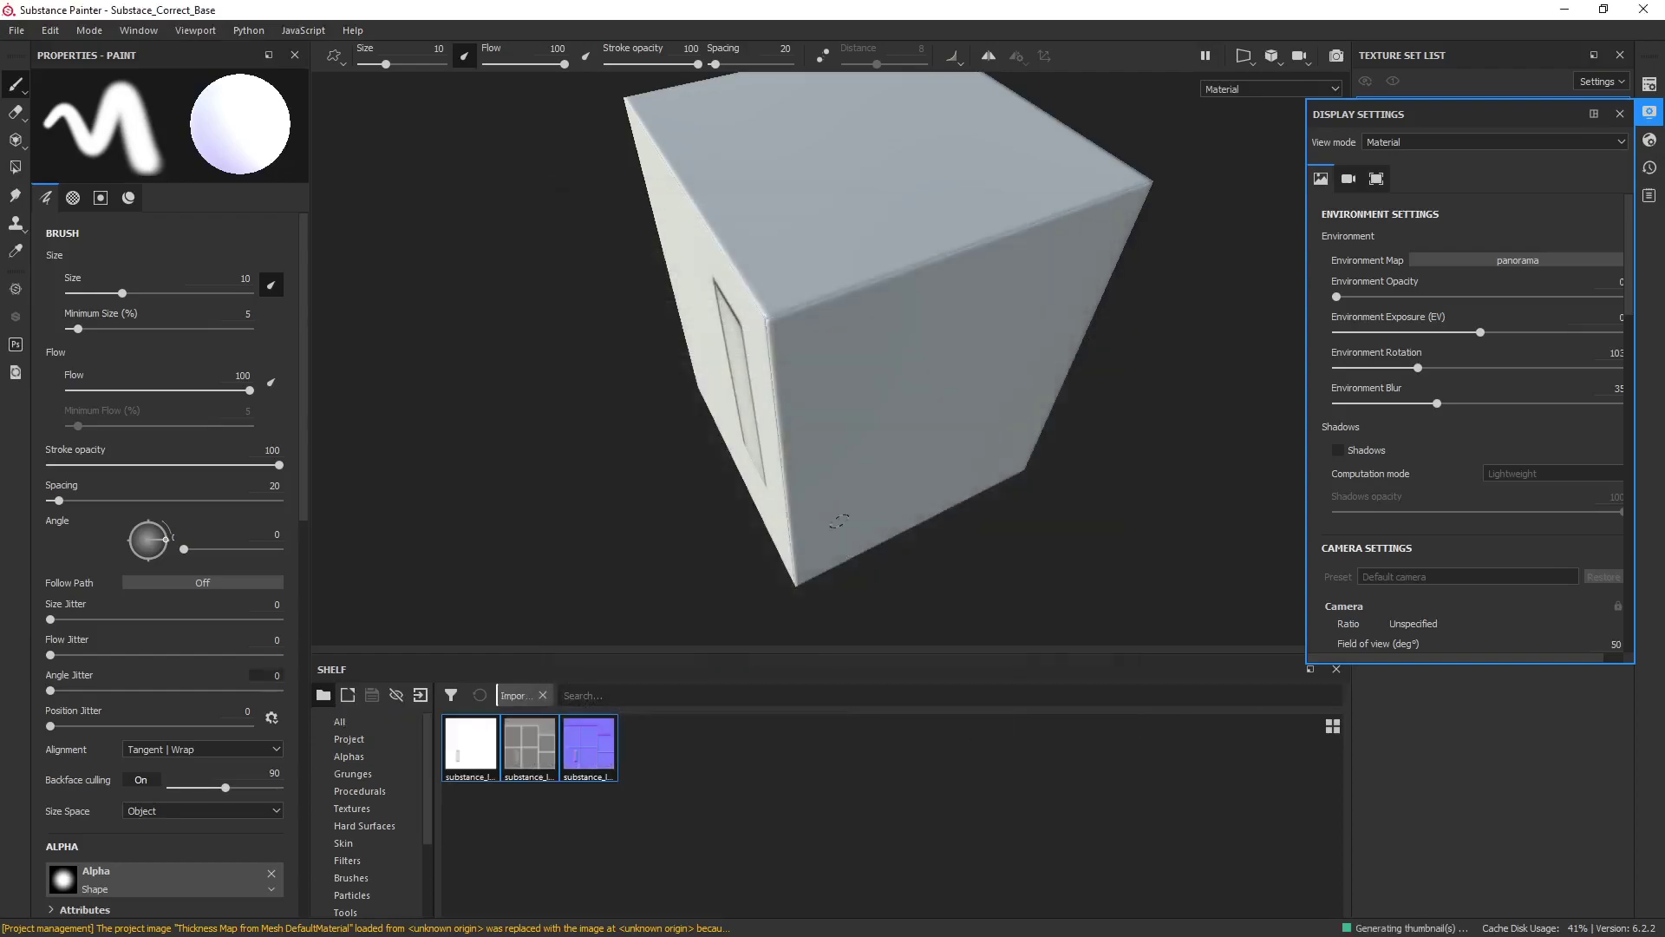
left_click_drag(867, 453, 1049, 407, "alt")
Clear the Normal, Curvature and Ambient occlusion mesh map slots and assign the imported bakes
left_click(1650, 84)
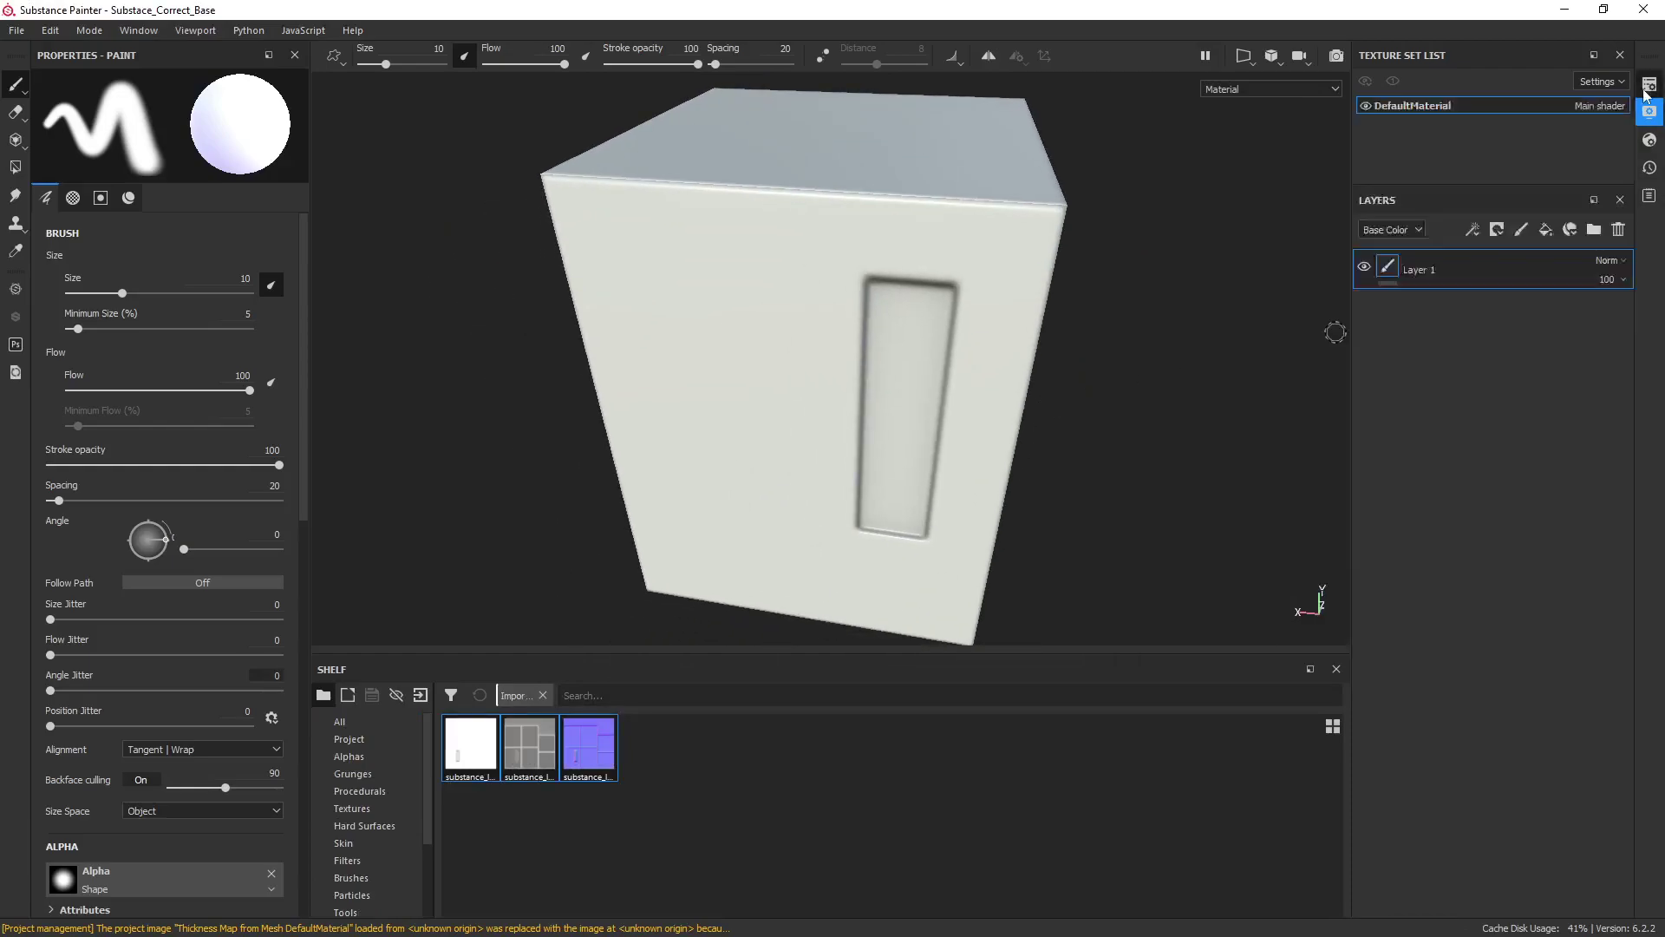
scroll(1572, 594, "down", 3)
left_click(1597, 400)
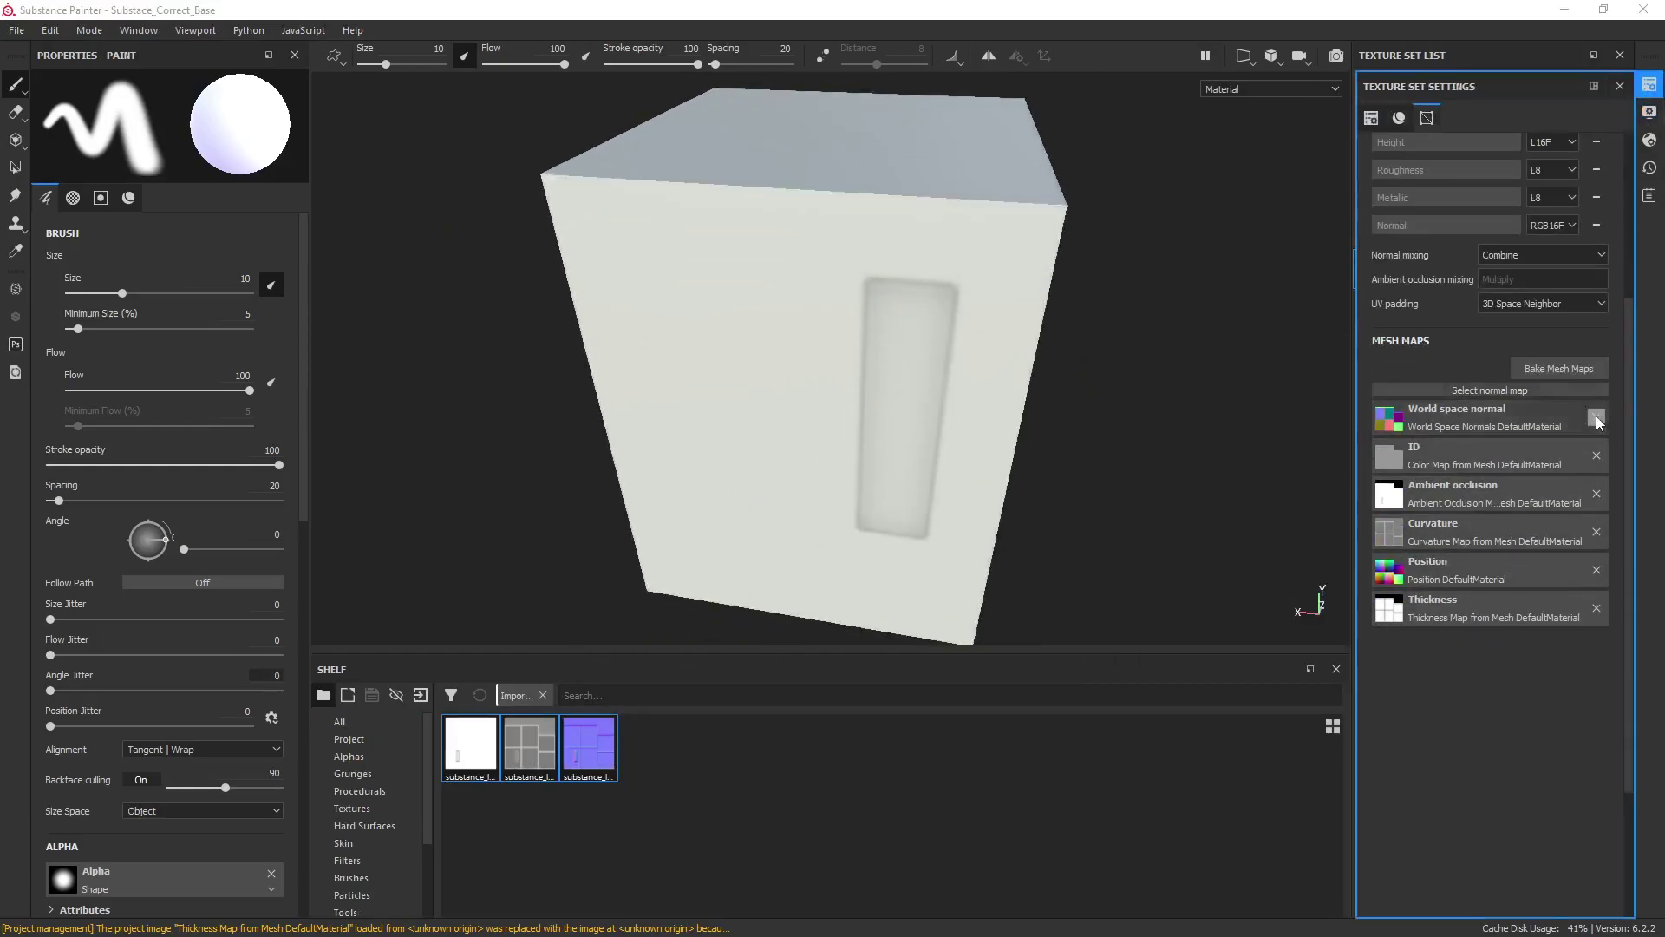
left_click(1597, 531)
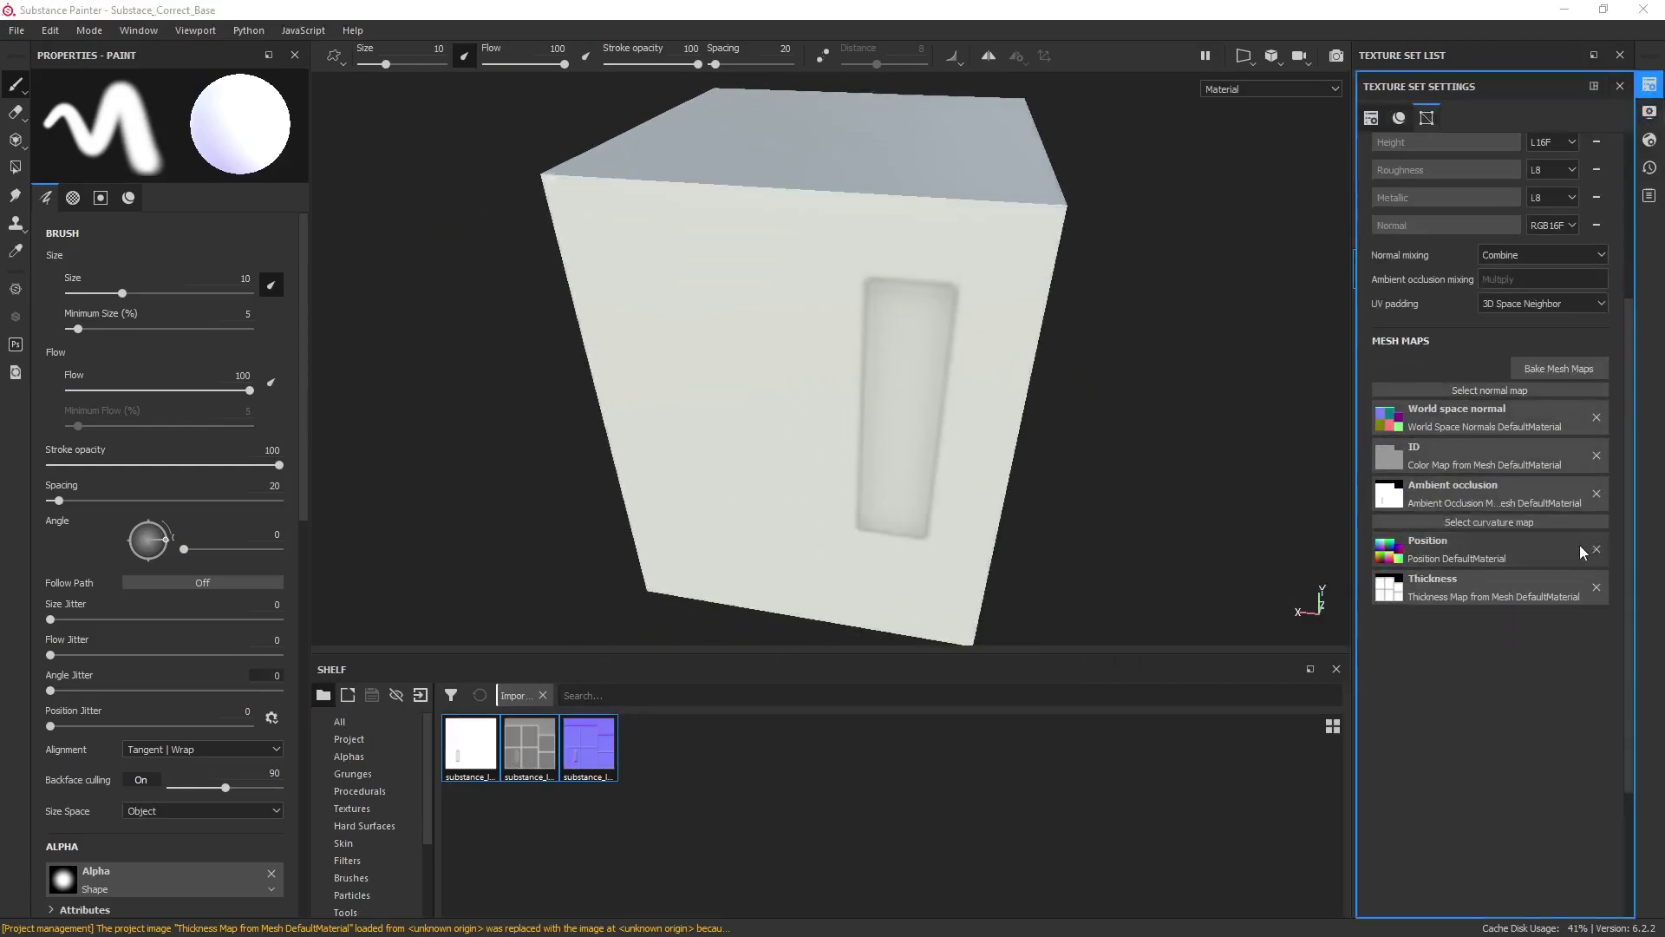
left_click(1597, 494)
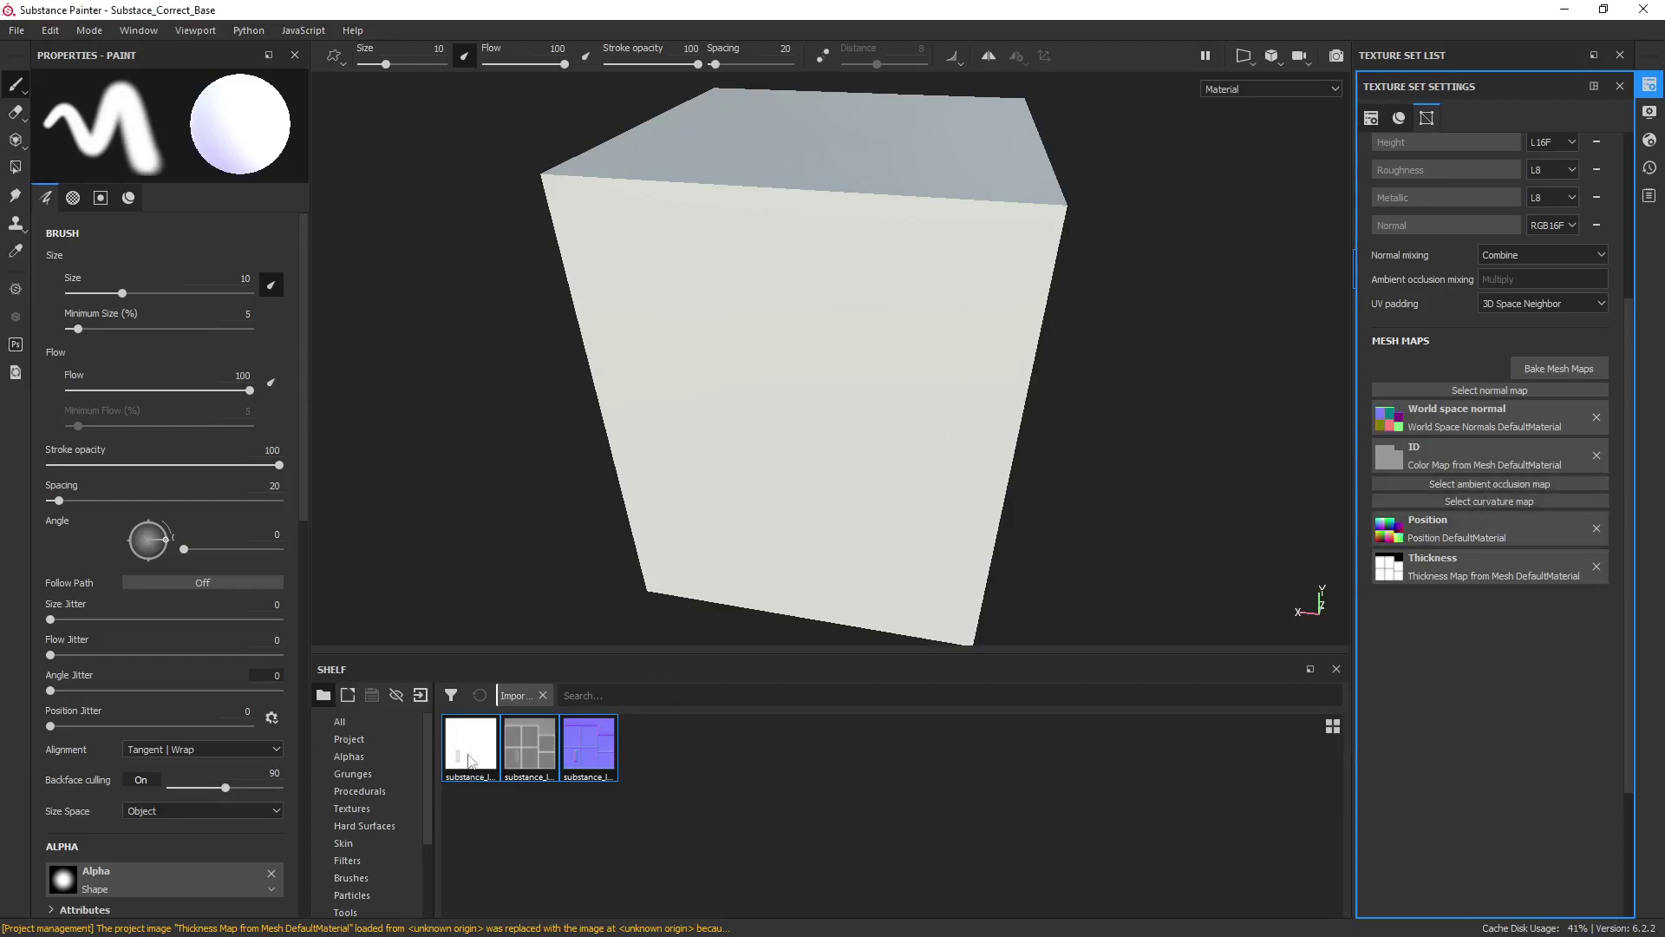
left_click_drag(468, 760, 1488, 486)
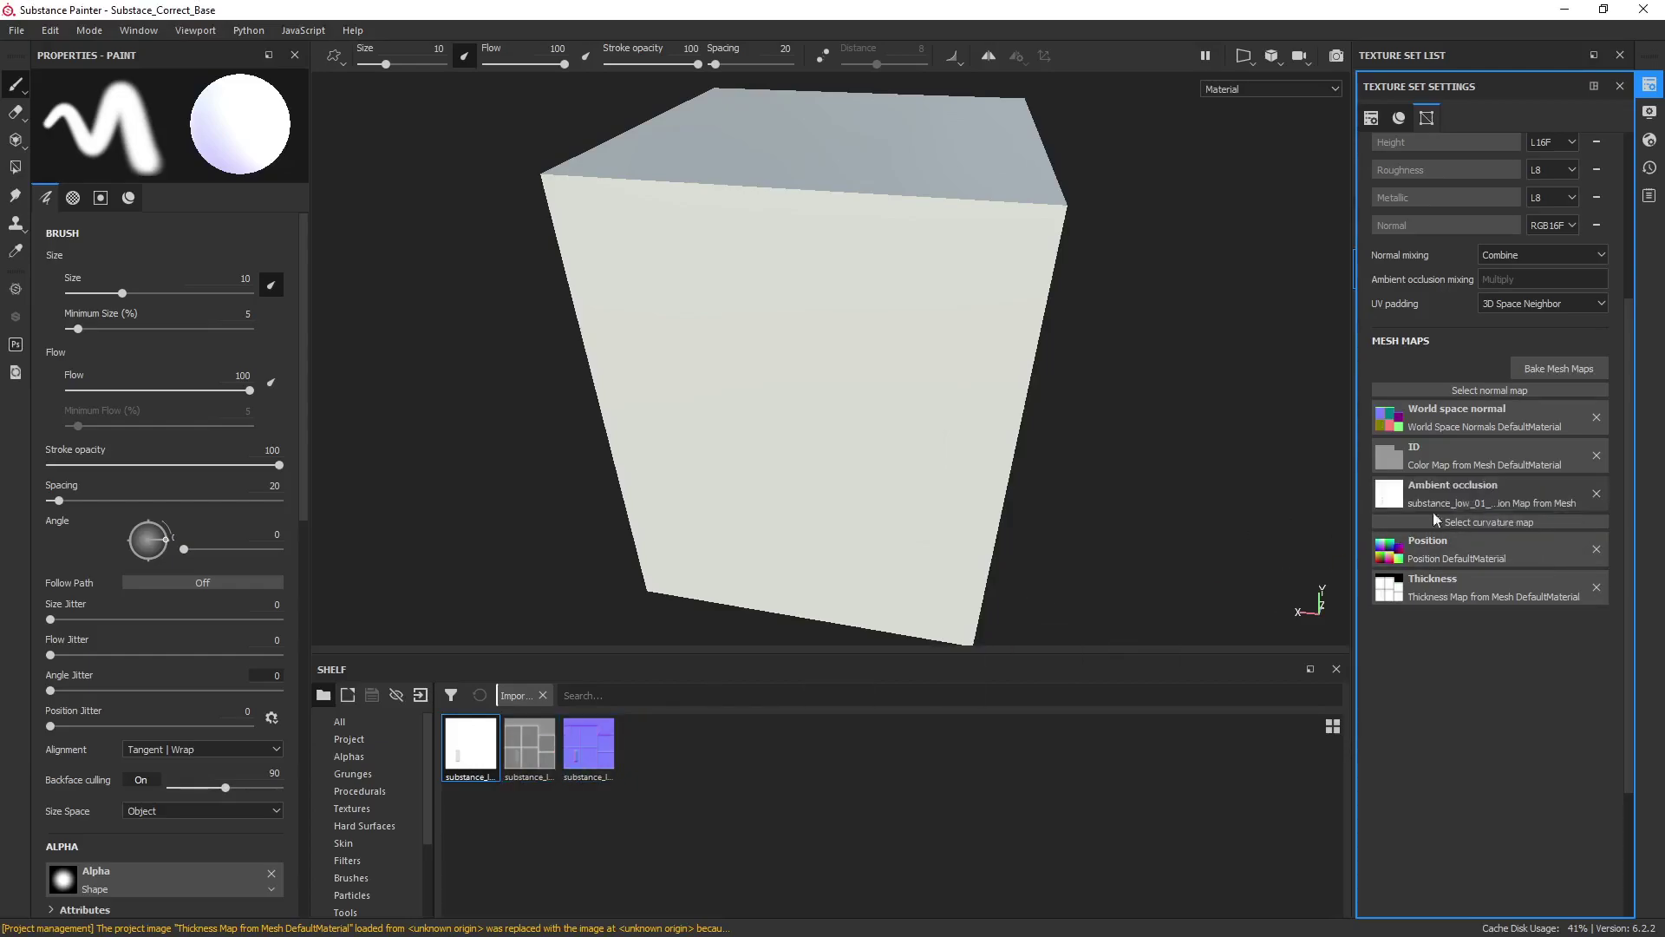
mouse_move(525, 750)
left_mouse_down()
mouse_move(764, 706)
mouse_move(1471, 491)
mouse_move(1471, 410)
mouse_move(1470, 457)
mouse_move(1519, 486)
mouse_move(1466, 502)
mouse_move(1478, 524)
left_mouse_up()
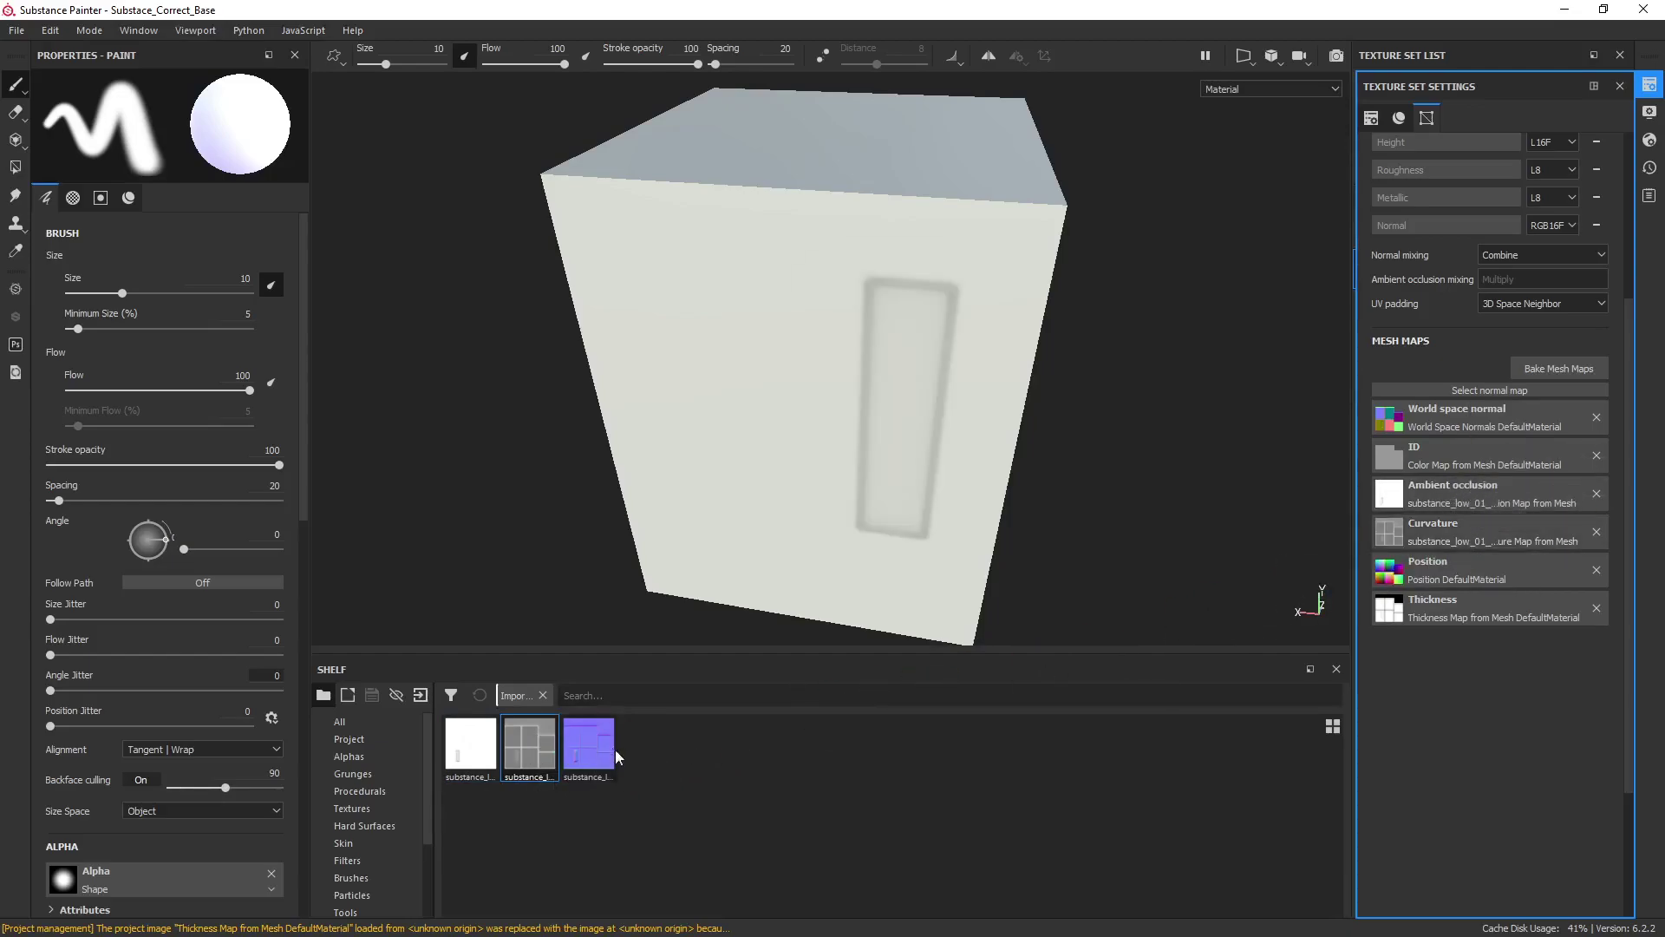
left_click_drag(617, 757, 1479, 395)
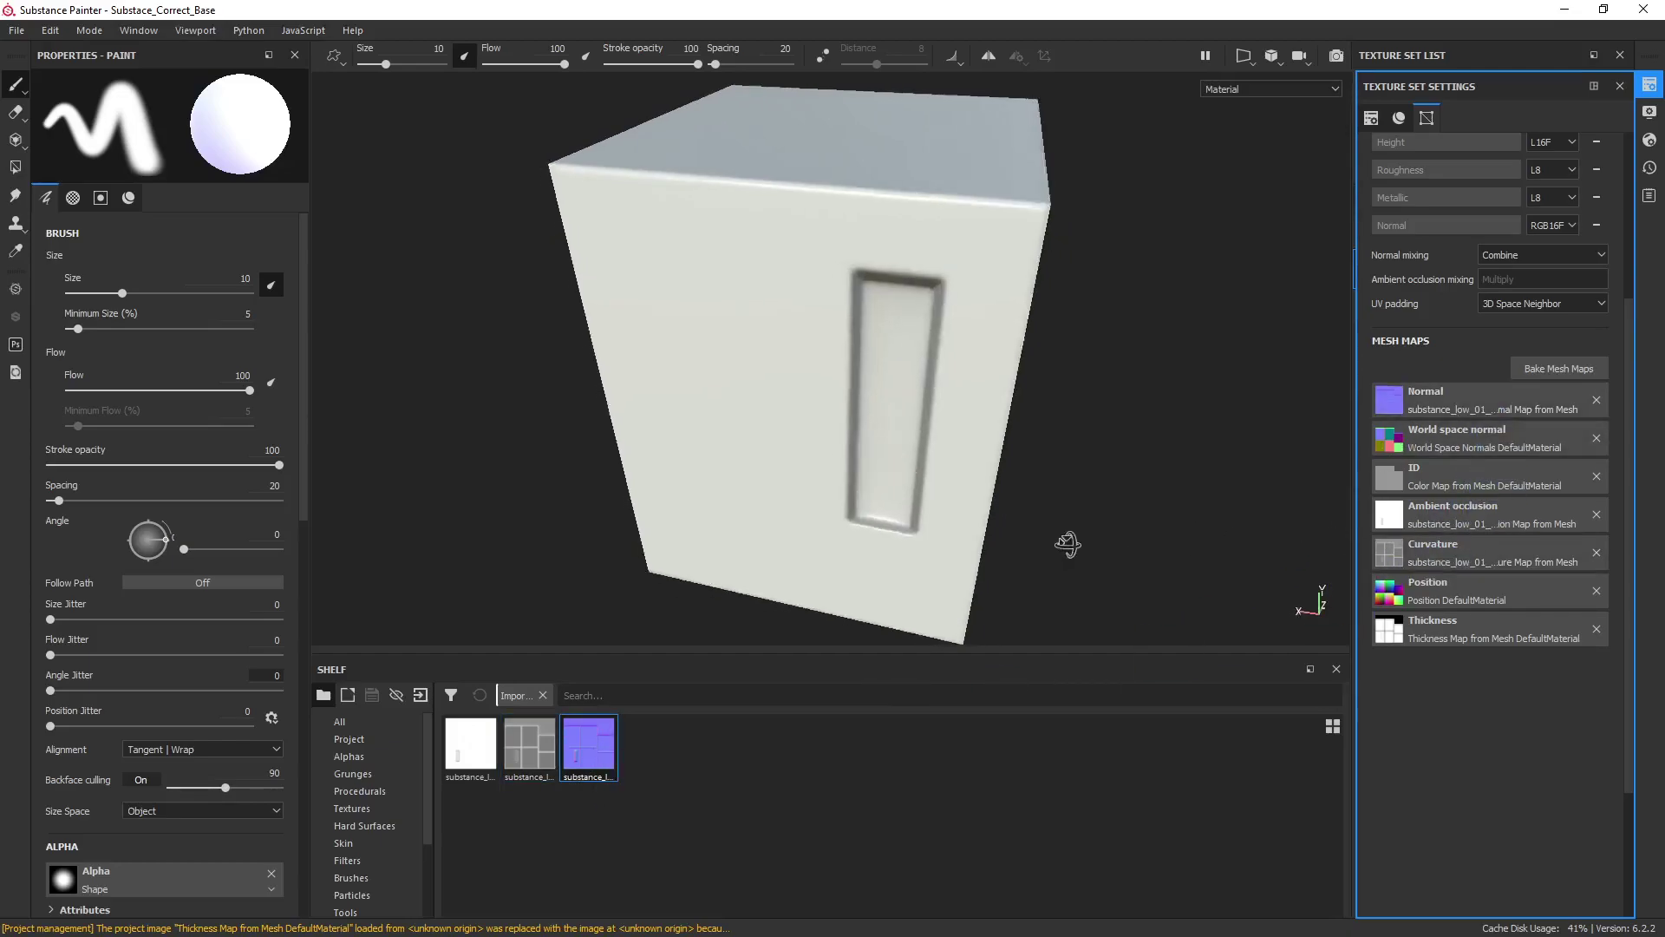
Inspect the cube's recessed slot and top corner to check the new baked detail
left_click_drag(1067, 545, 942, 485, "alt")
left_click_drag(1056, 514, 1007, 442, "alt")
left_click(1651, 87)
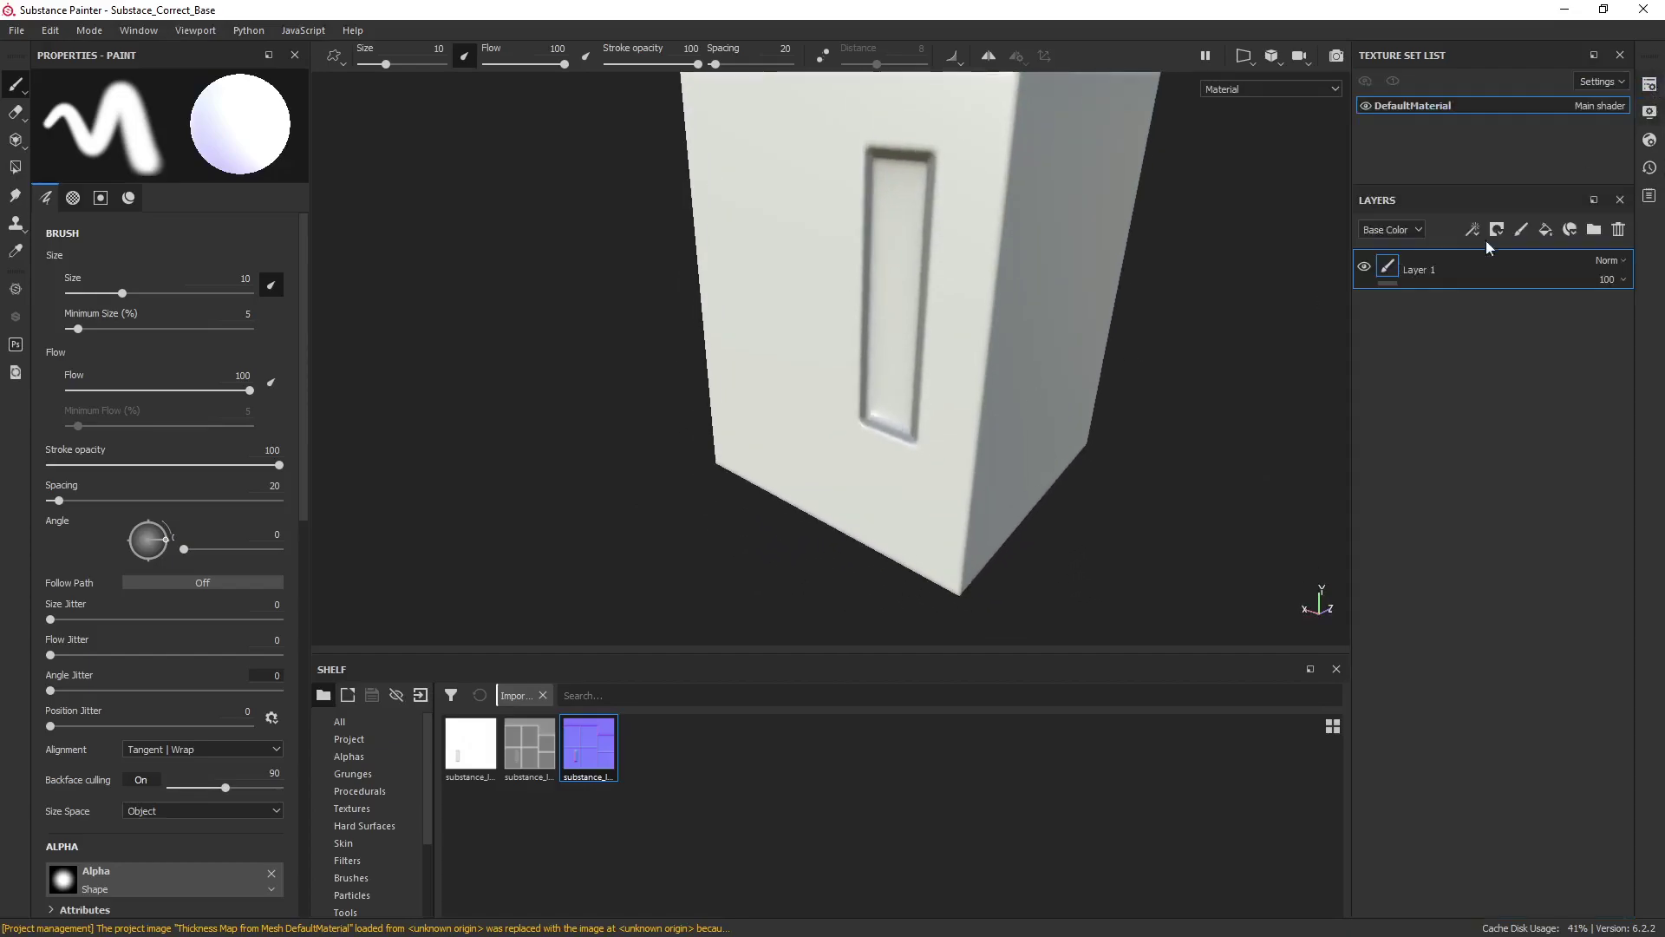
left_click_drag(960, 296, 1056, 398, "alt")
scroll(903, 327, "up", 5)
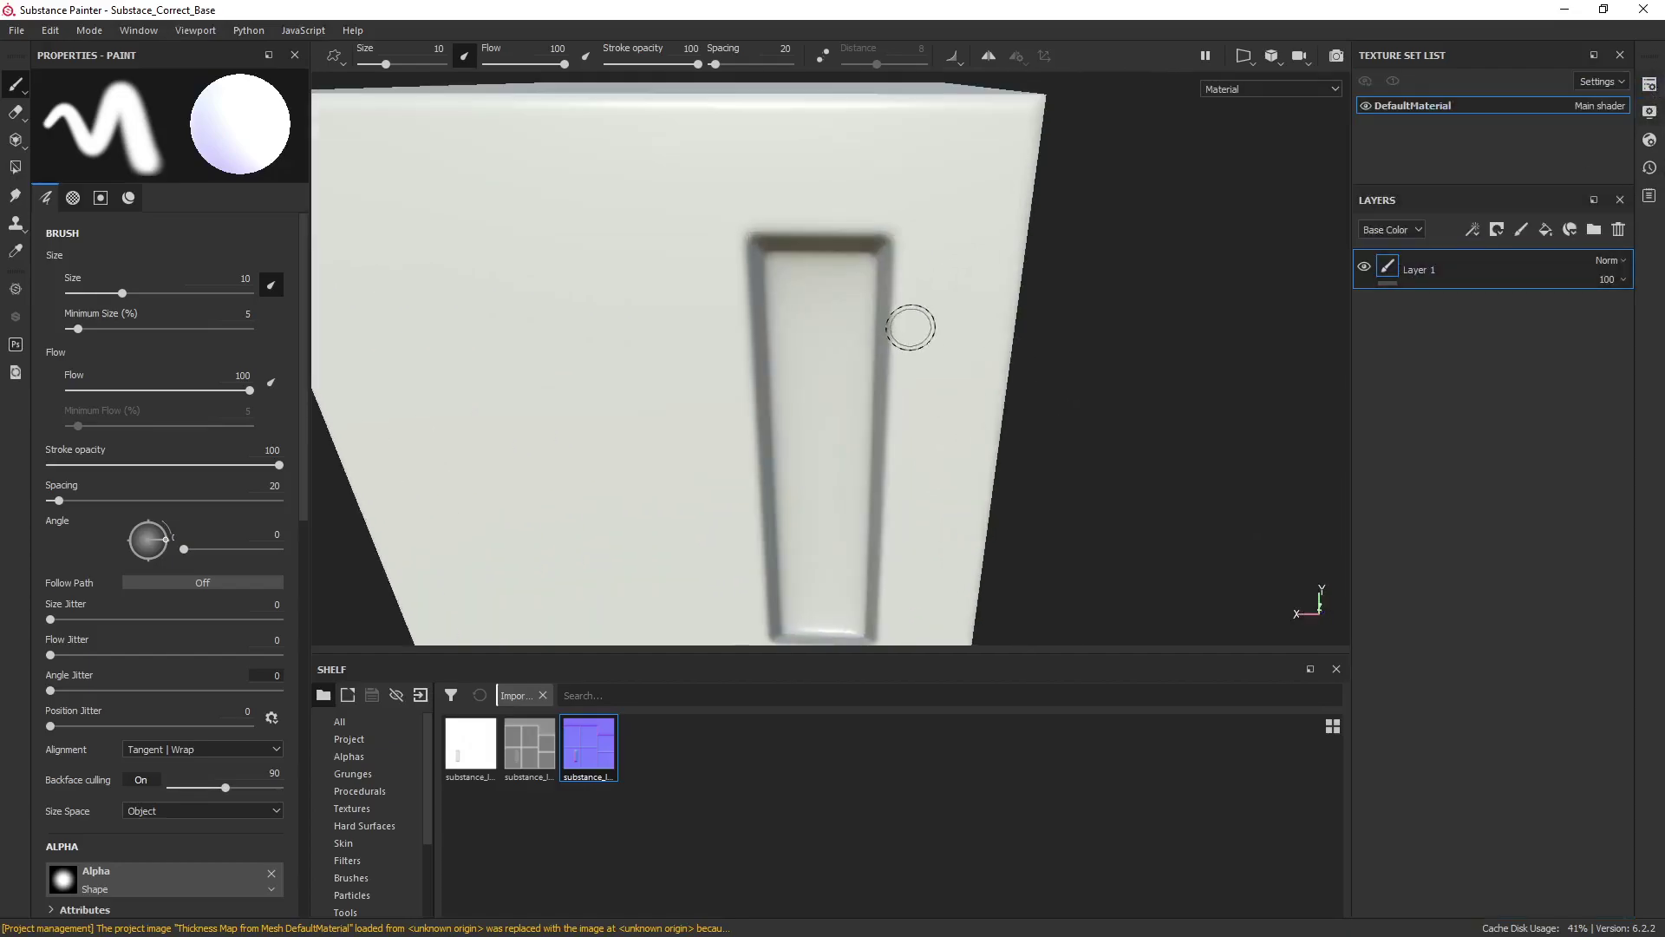
mouse_move(950, 369)
left_mouse_down("alt")
mouse_move(899, 350)
mouse_move(951, 253)
mouse_move(974, 387)
mouse_move(915, 398)
mouse_move(978, 390)
mouse_move(1030, 327)
mouse_move(1022, 402)
mouse_move(962, 339)
mouse_move(891, 335)
mouse_move(856, 390)
mouse_move(1148, 387)
mouse_move(1197, 439)
mouse_move(1000, 457)
mouse_move(966, 483)
mouse_move(1144, 398)
mouse_move(966, 376)
mouse_move(940, 335)
mouse_move(896, 387)
mouse_move(937, 346)
mouse_move(863, 381)
mouse_move(944, 382)
mouse_move(929, 383)
left_mouse_up("alt")
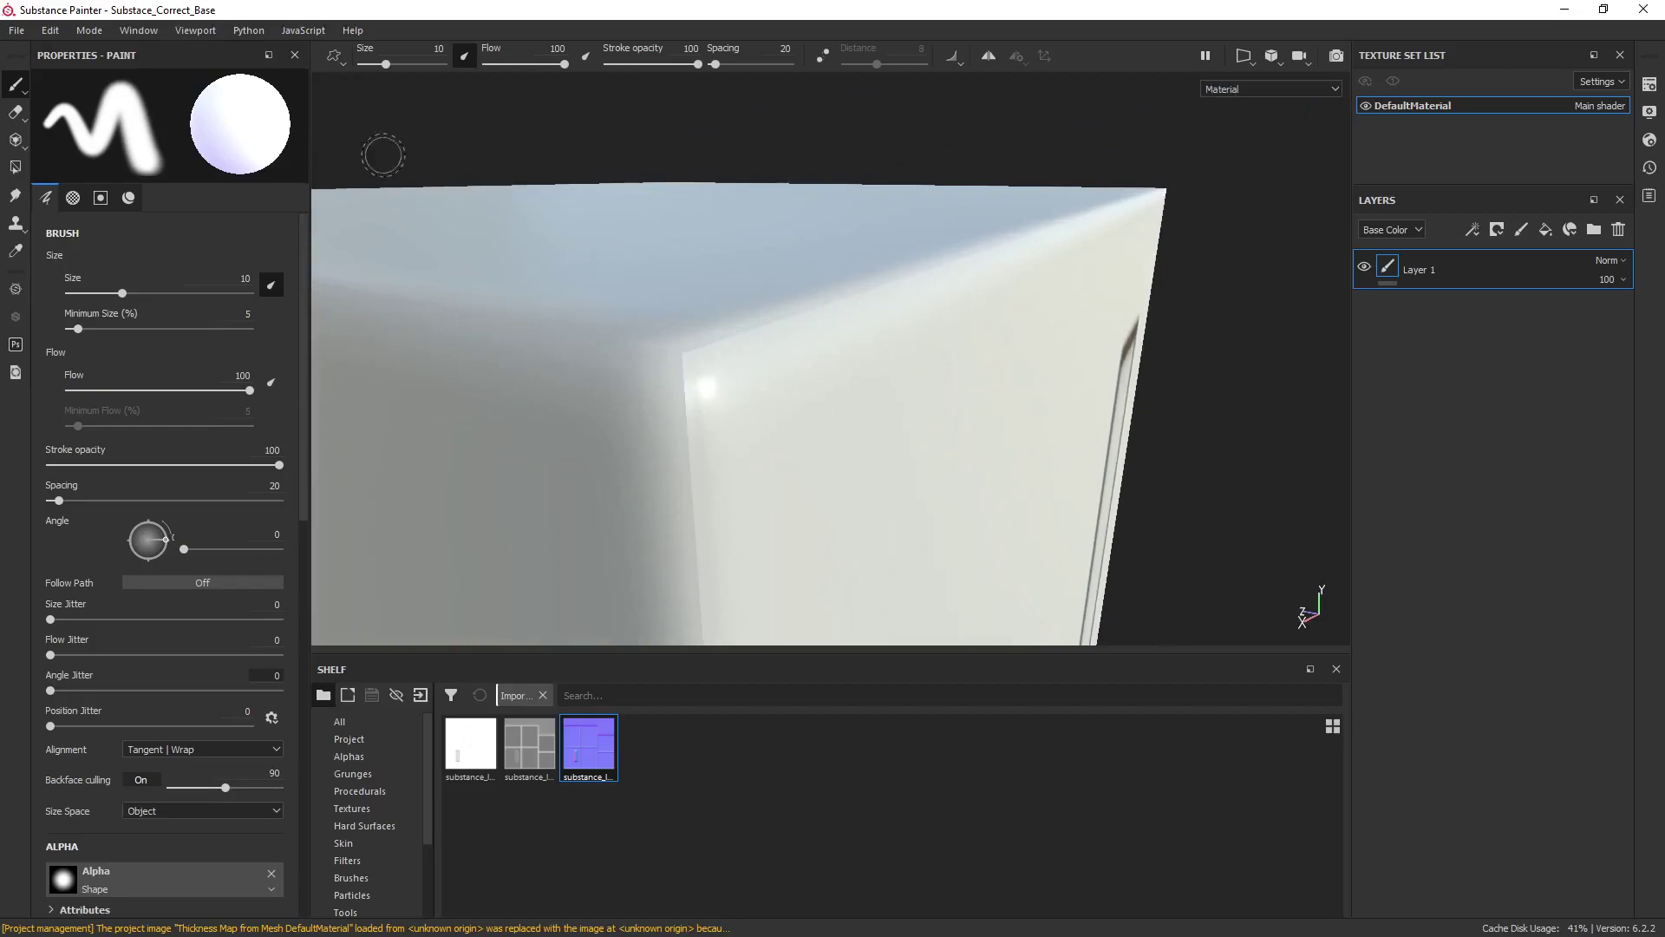
left_click(89, 31)
Bake only world space normal, ID, position and thickness, leaving Normal, AO and Curvature unchecked
left_click(61, 104)
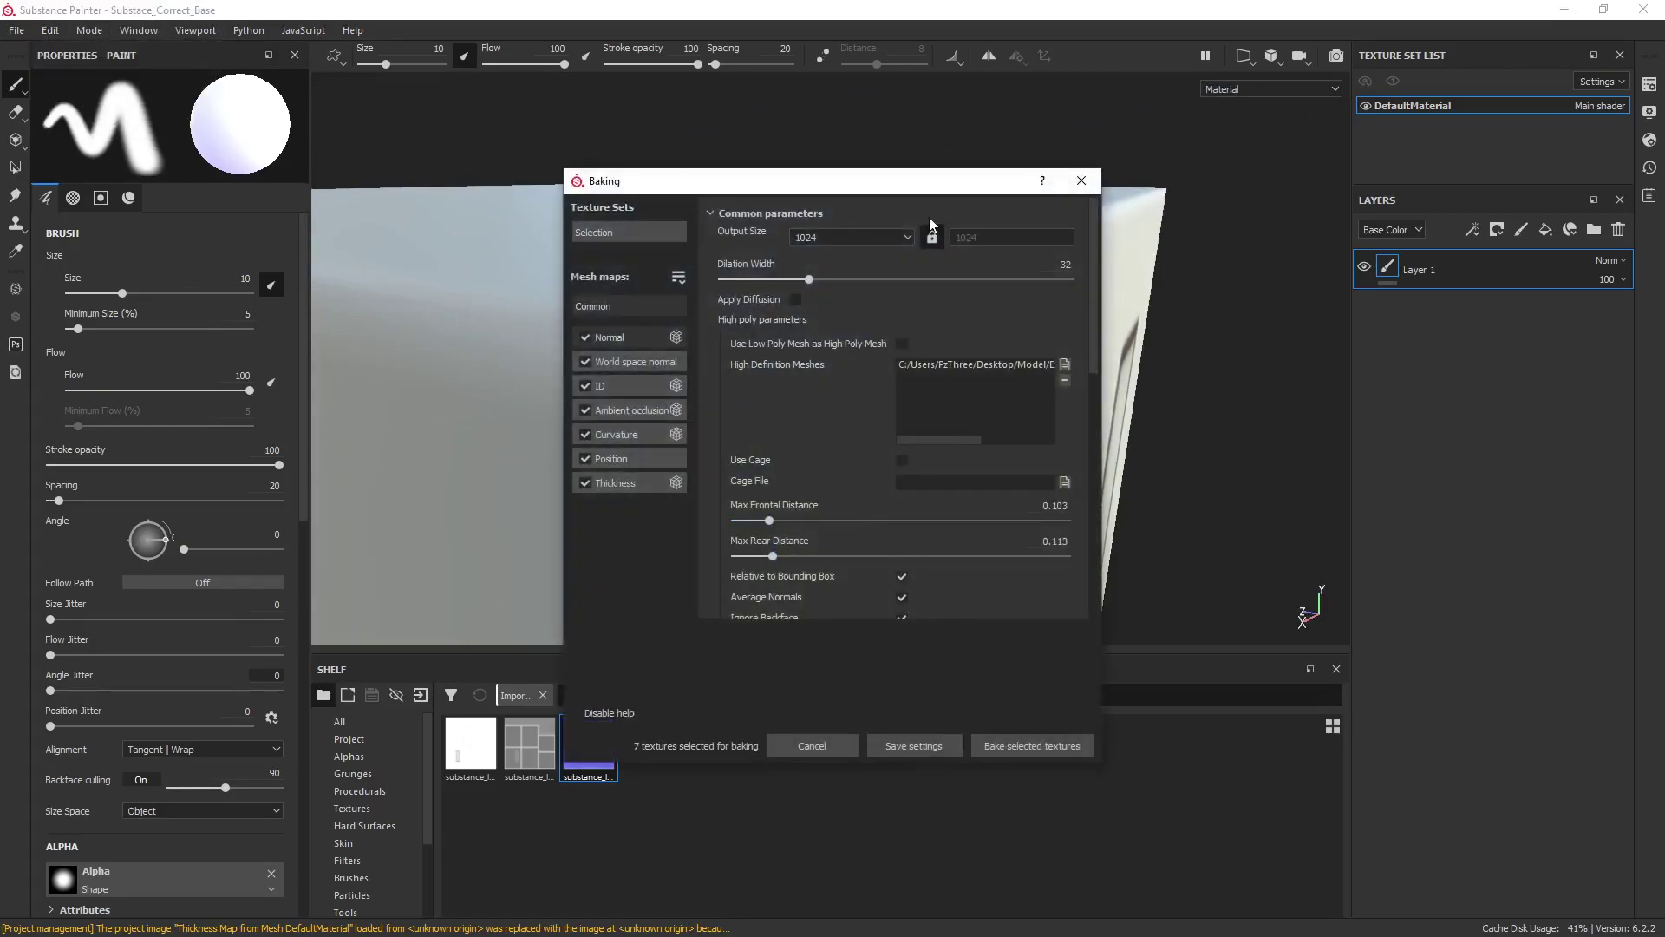
left_click_drag(947, 191, 1195, 113)
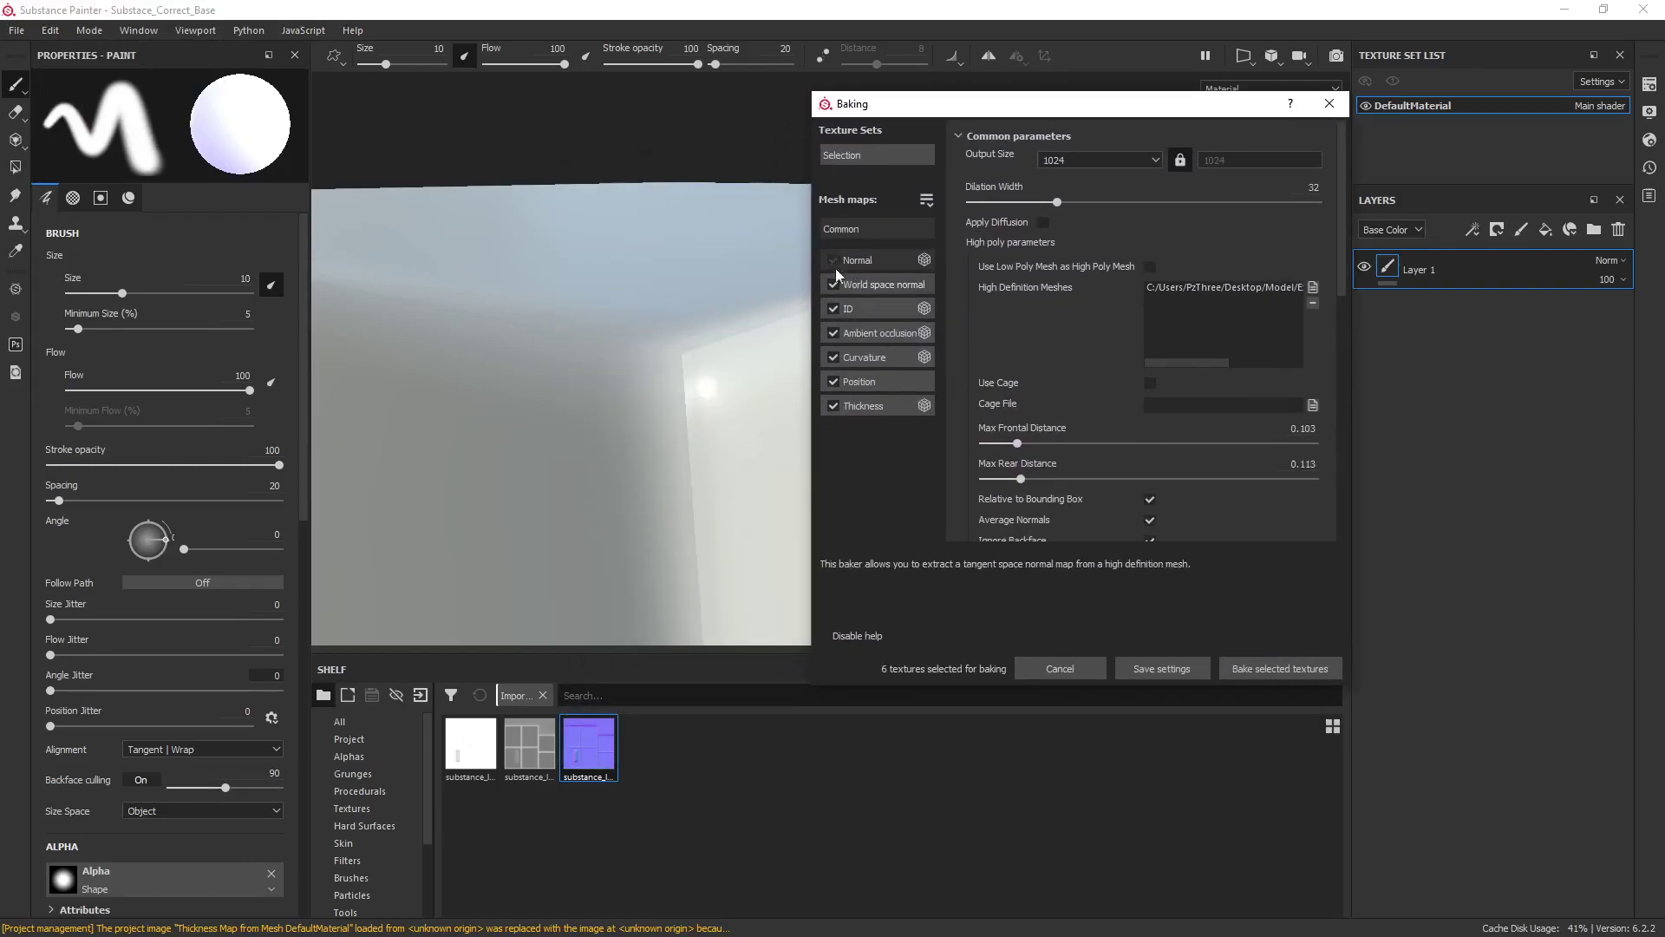
left_click(833, 333)
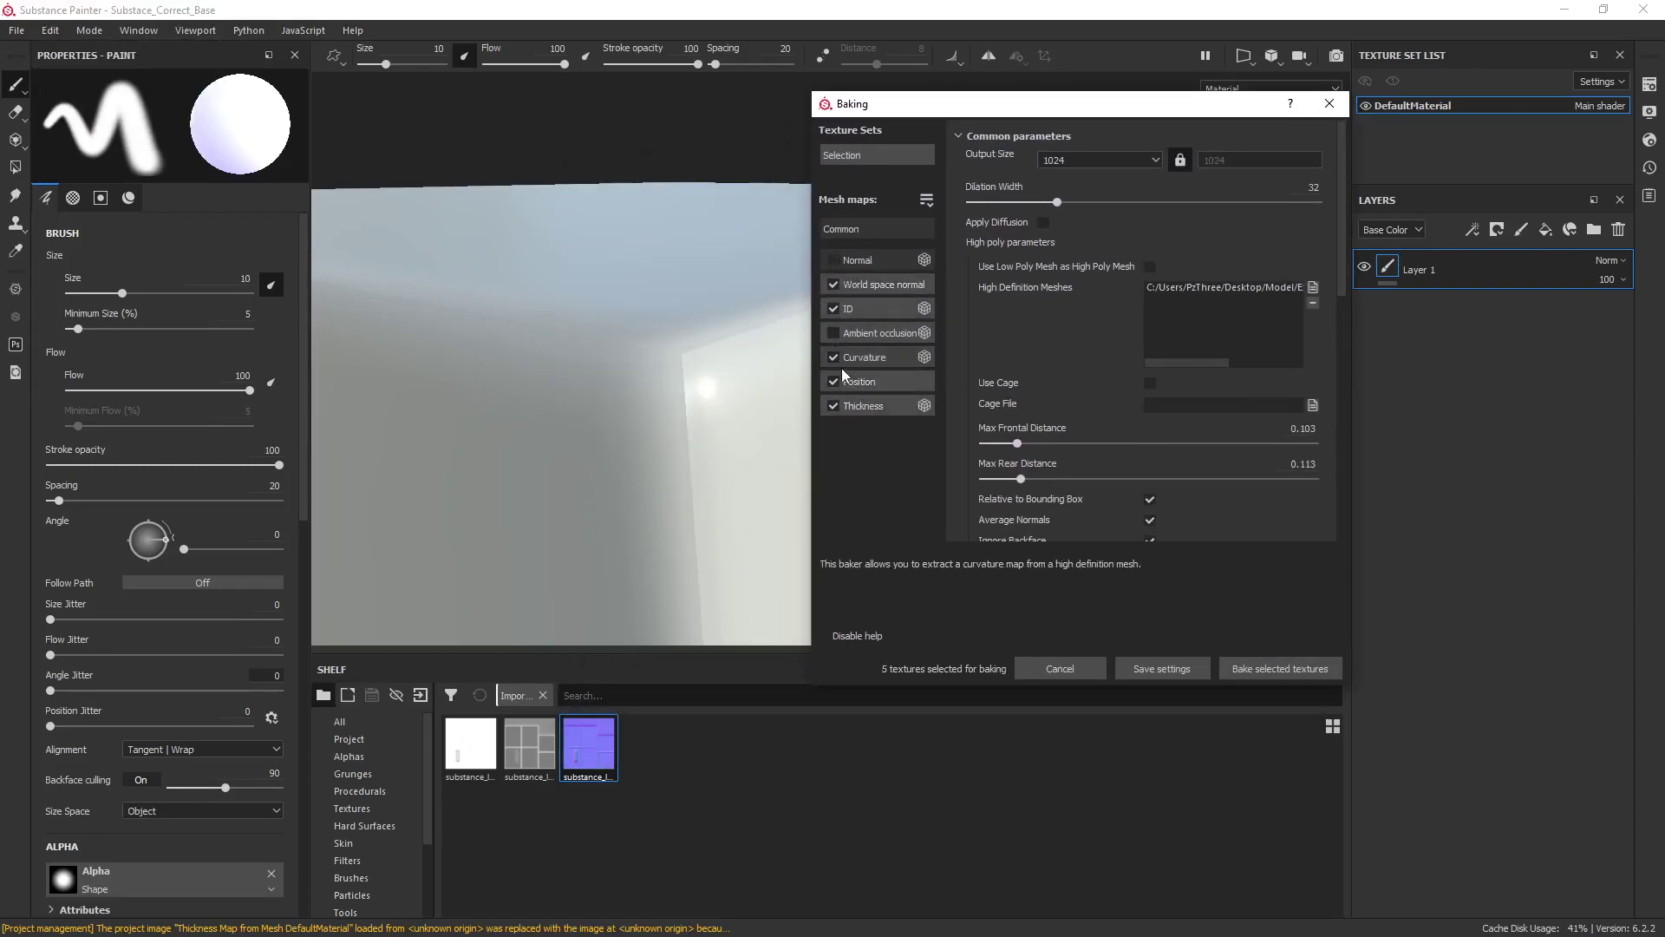
left_click(1280, 668)
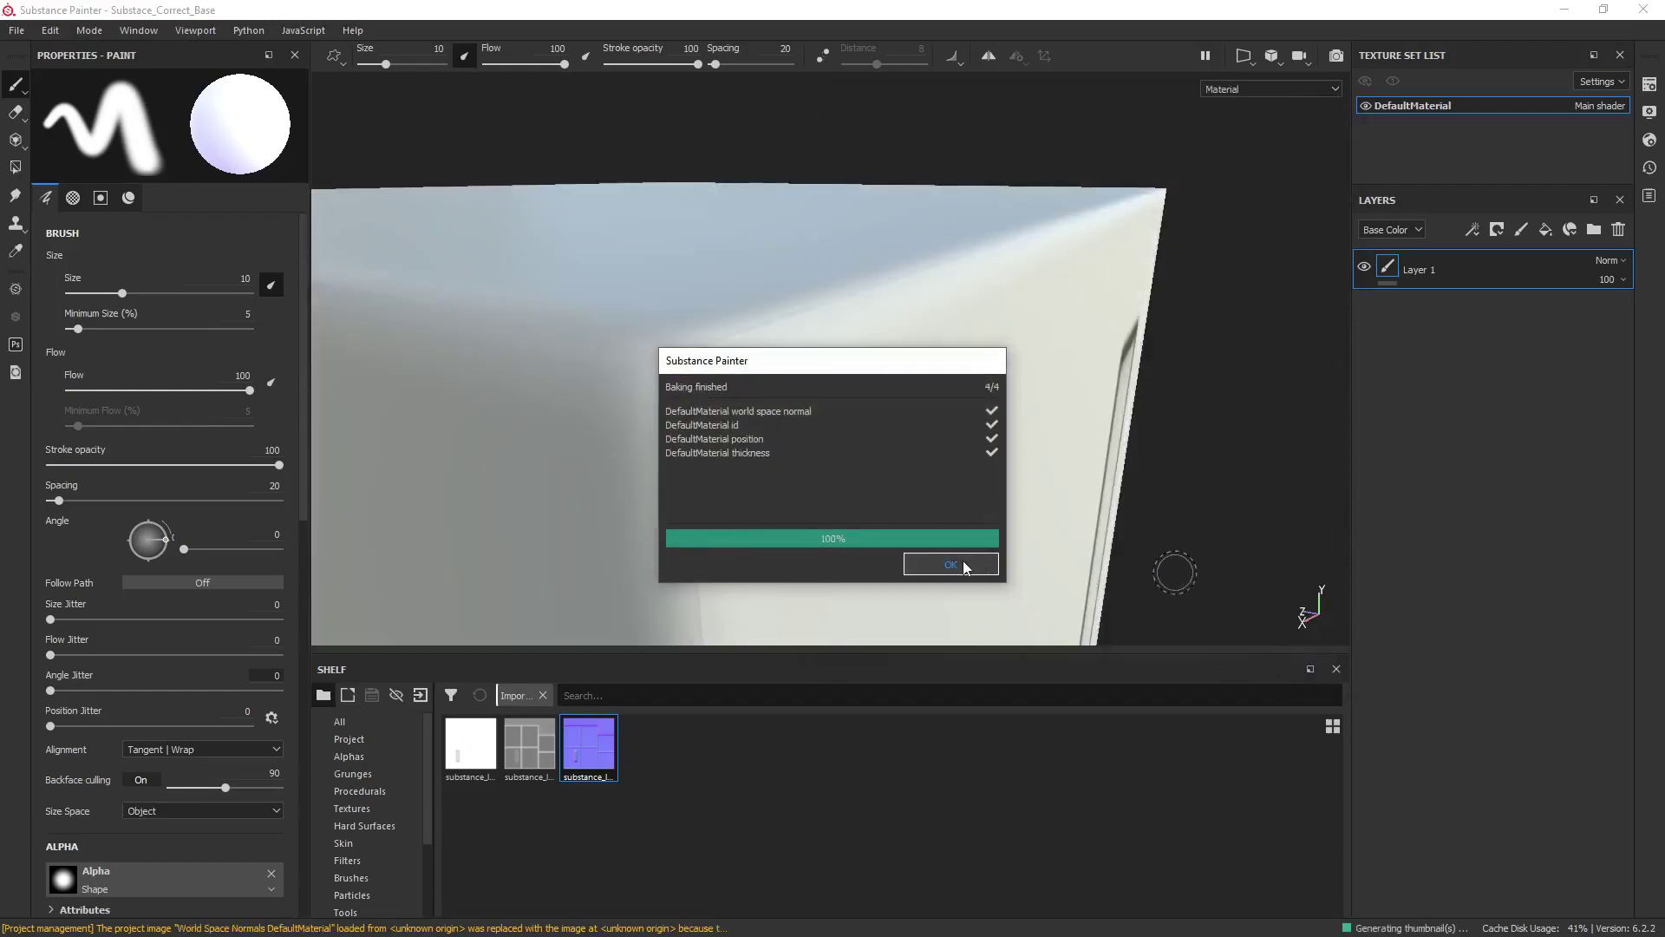
left_click(963, 564)
mouse_move(971, 577)
left_mouse_down("alt")
mouse_move(959, 412)
mouse_move(903, 486)
mouse_move(847, 434)
mouse_move(921, 483)
mouse_move(970, 445)
mouse_move(873, 439)
mouse_move(894, 440)
left_mouse_up("alt")
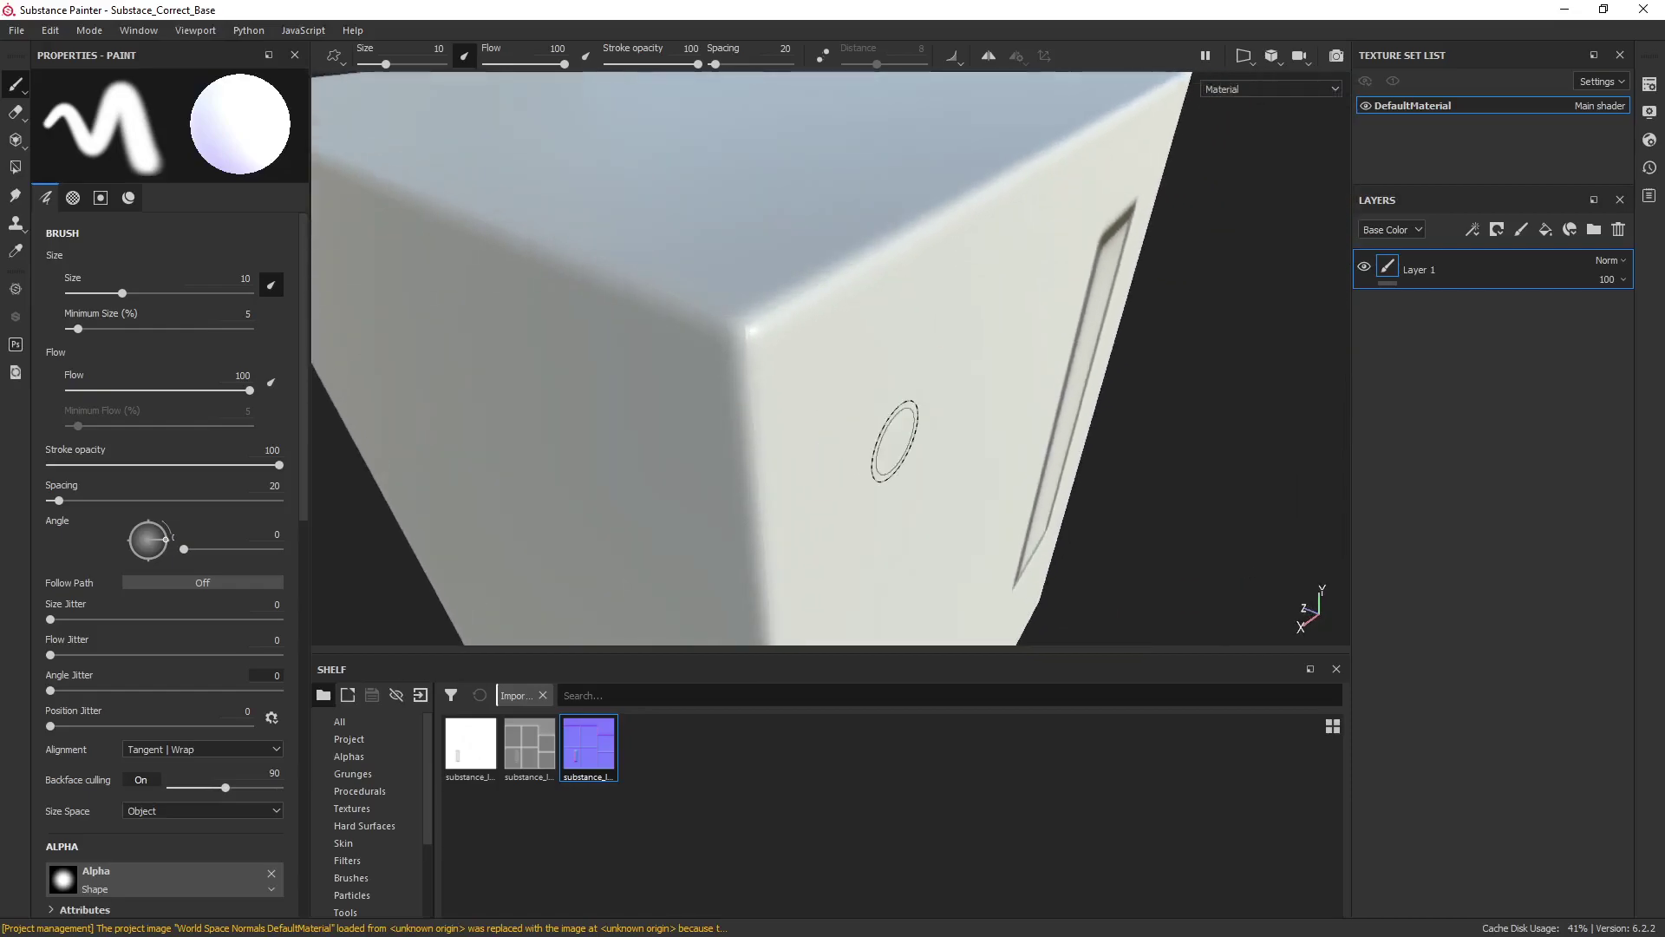
Cycle through ID, ambient occlusion, curvature, normal and world space normal previews, then back to Material
key("b")
key("b")
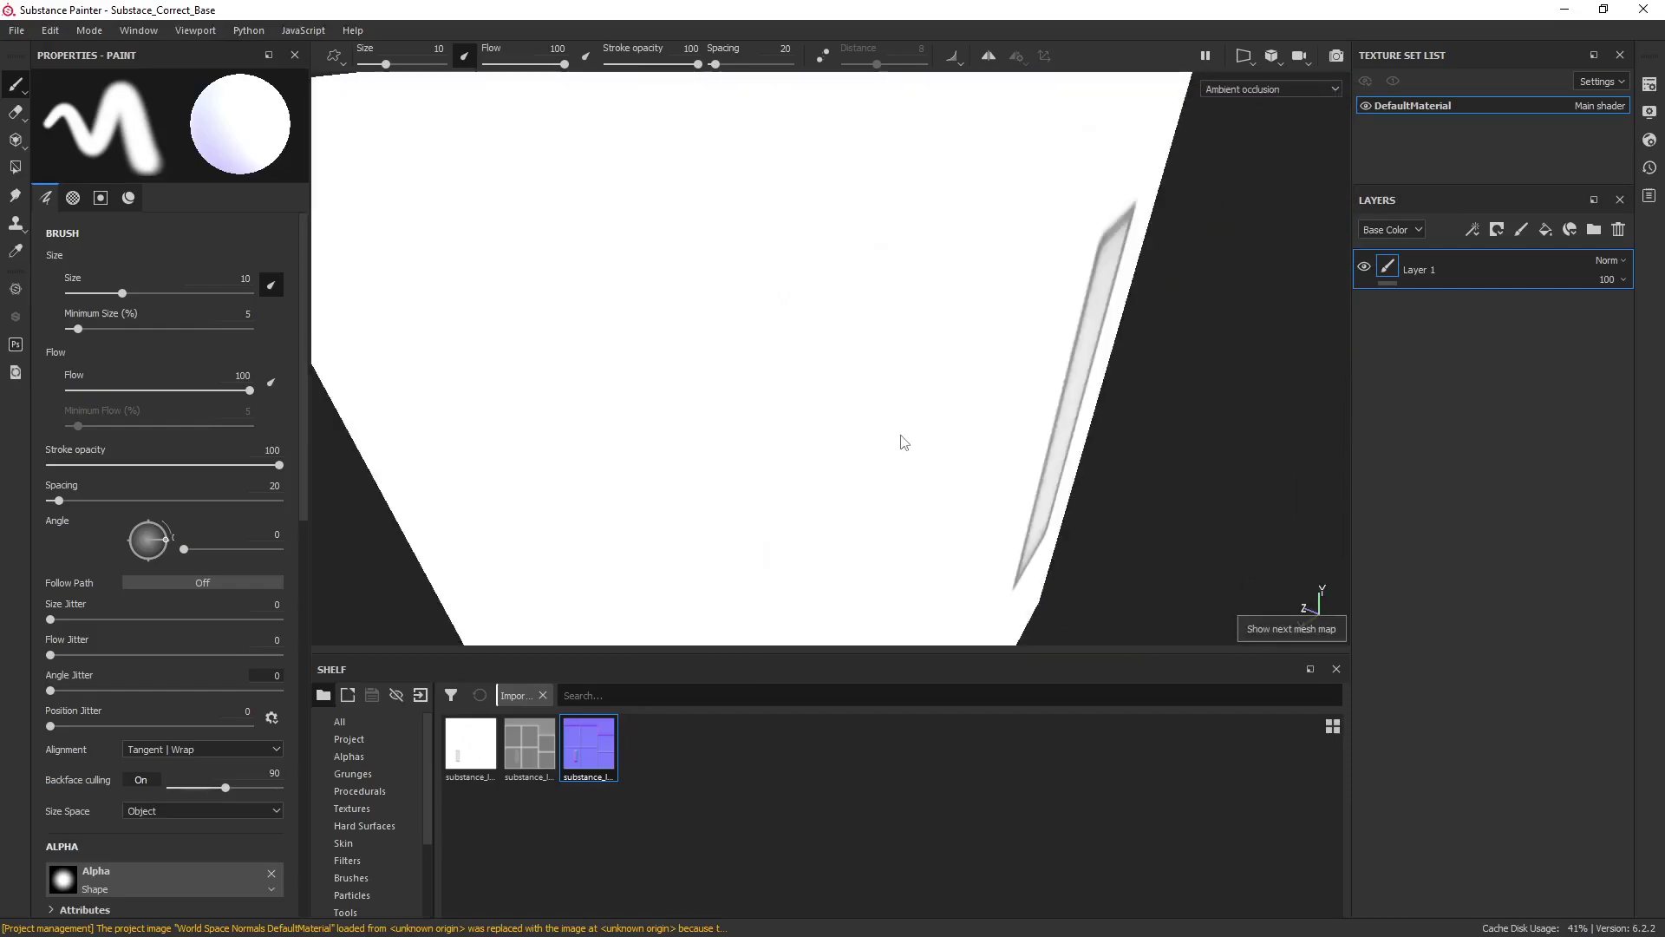
key("b")
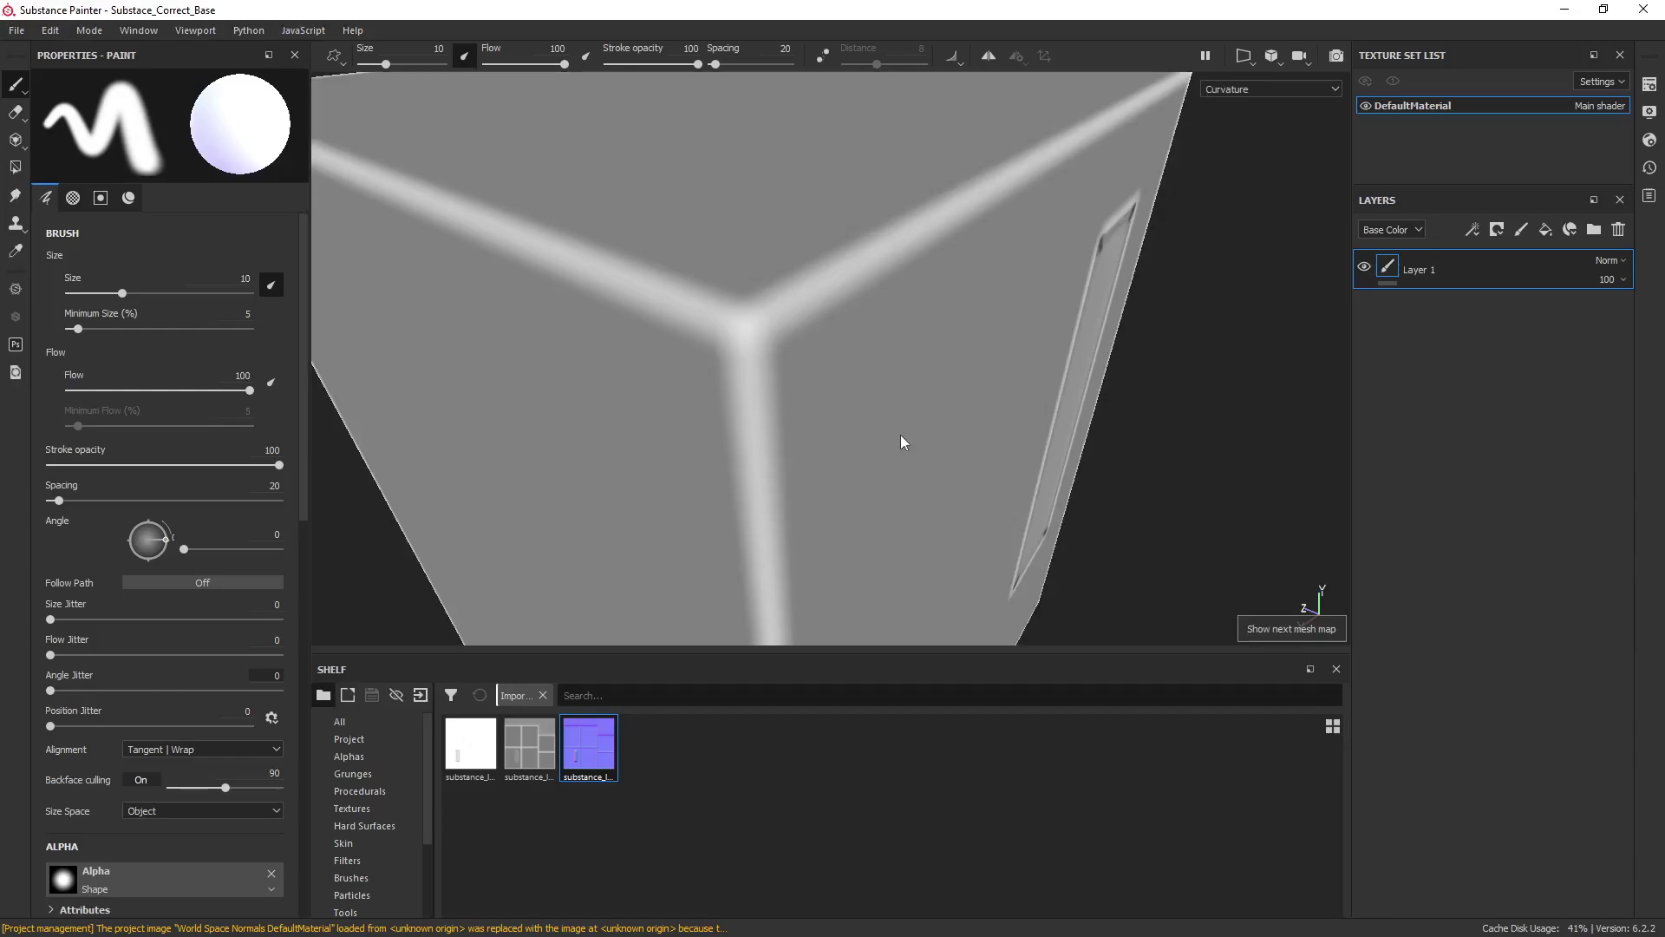
key("b")
key("b")
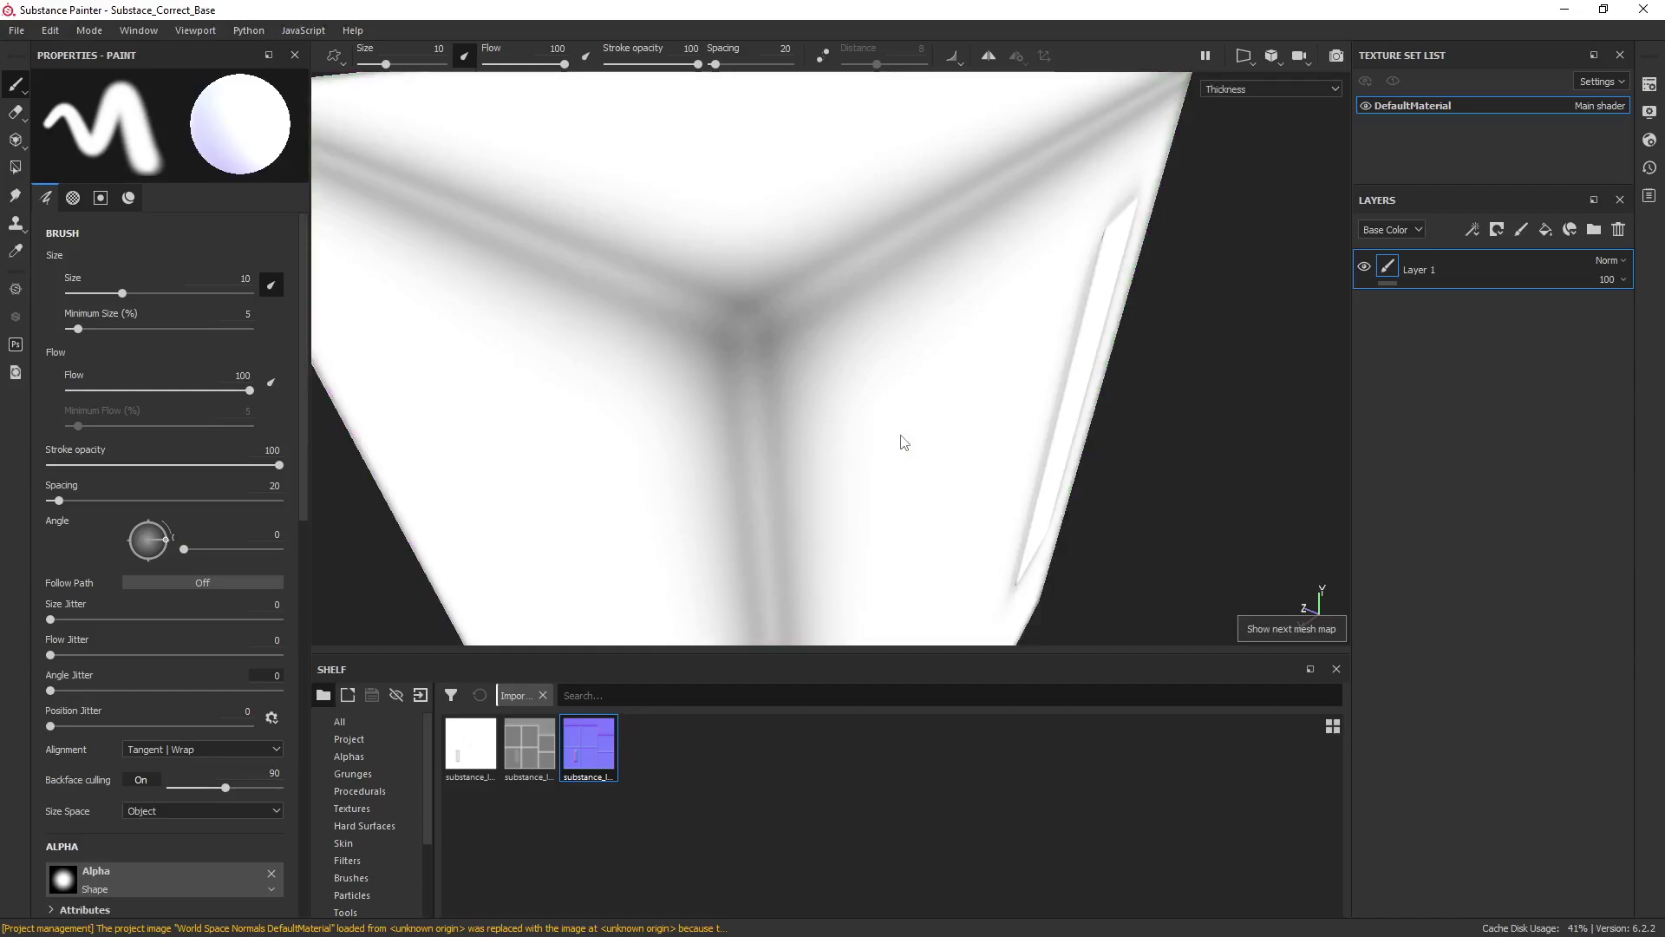
key("b")
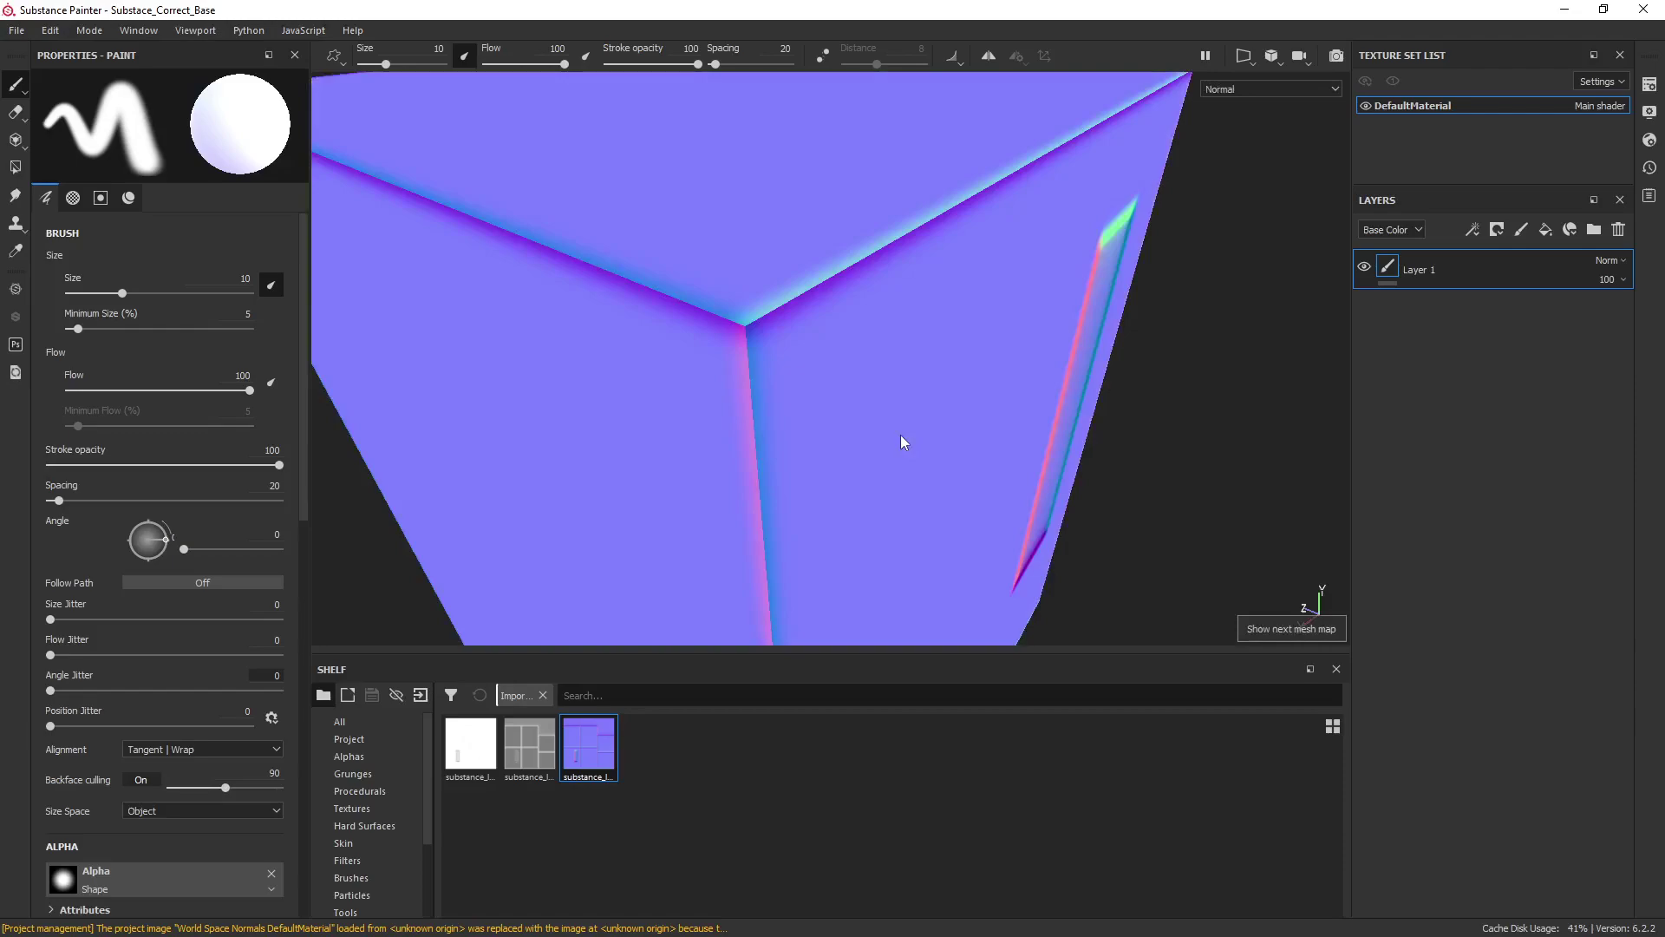
key("b")
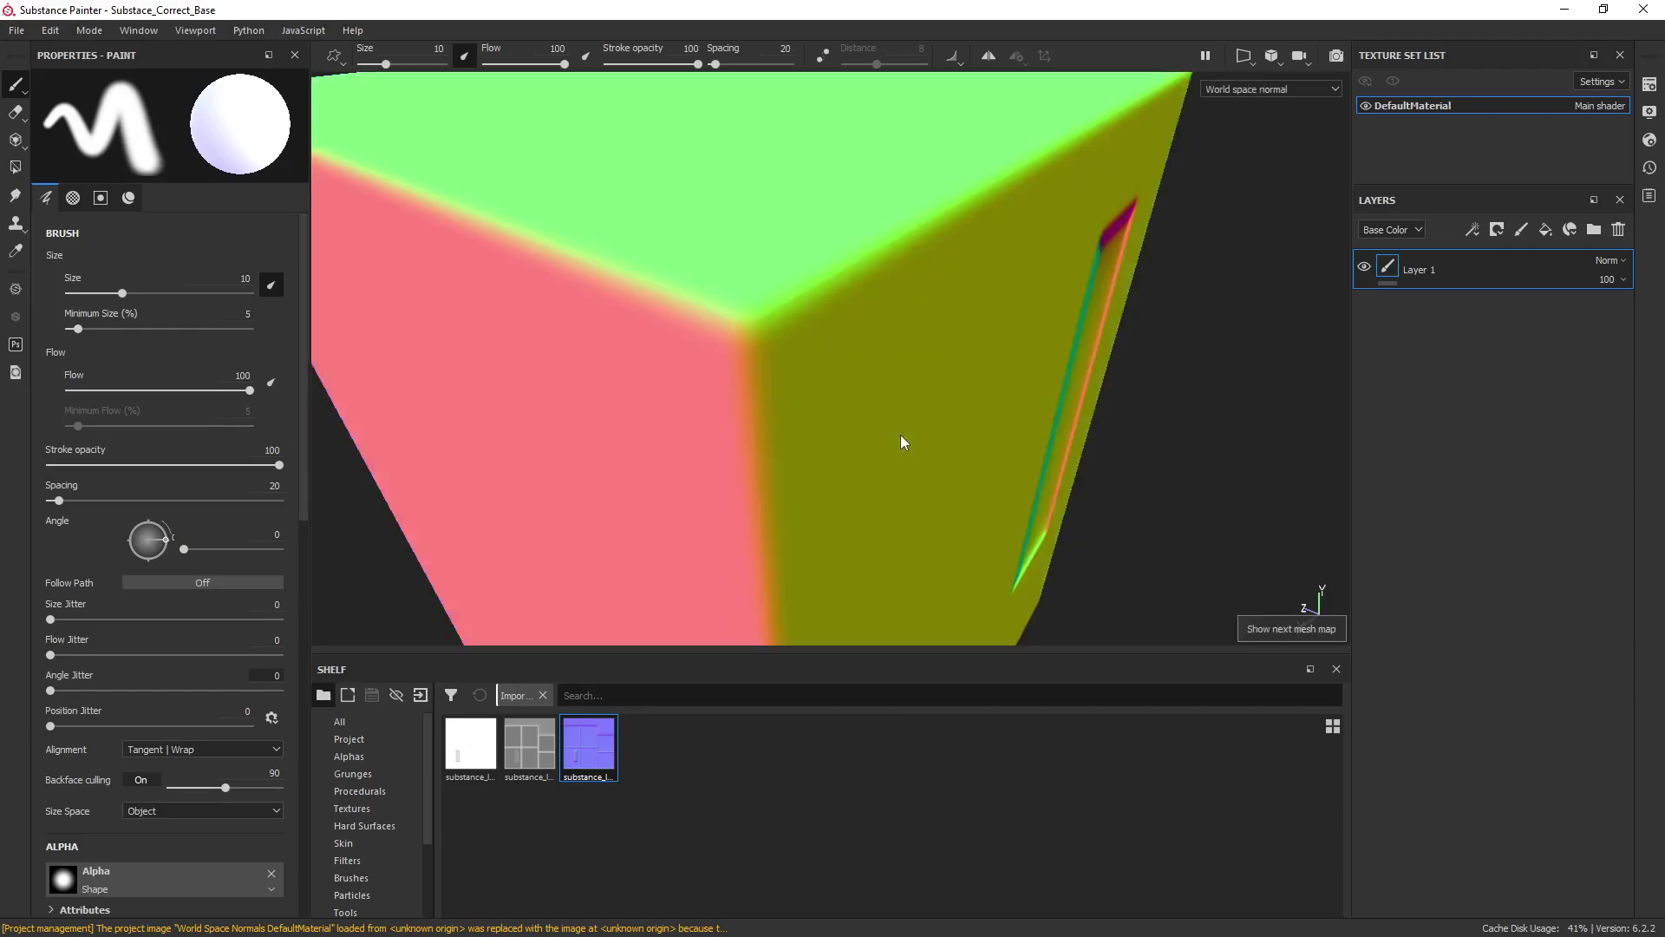
key("b")
key("b")
key("b")
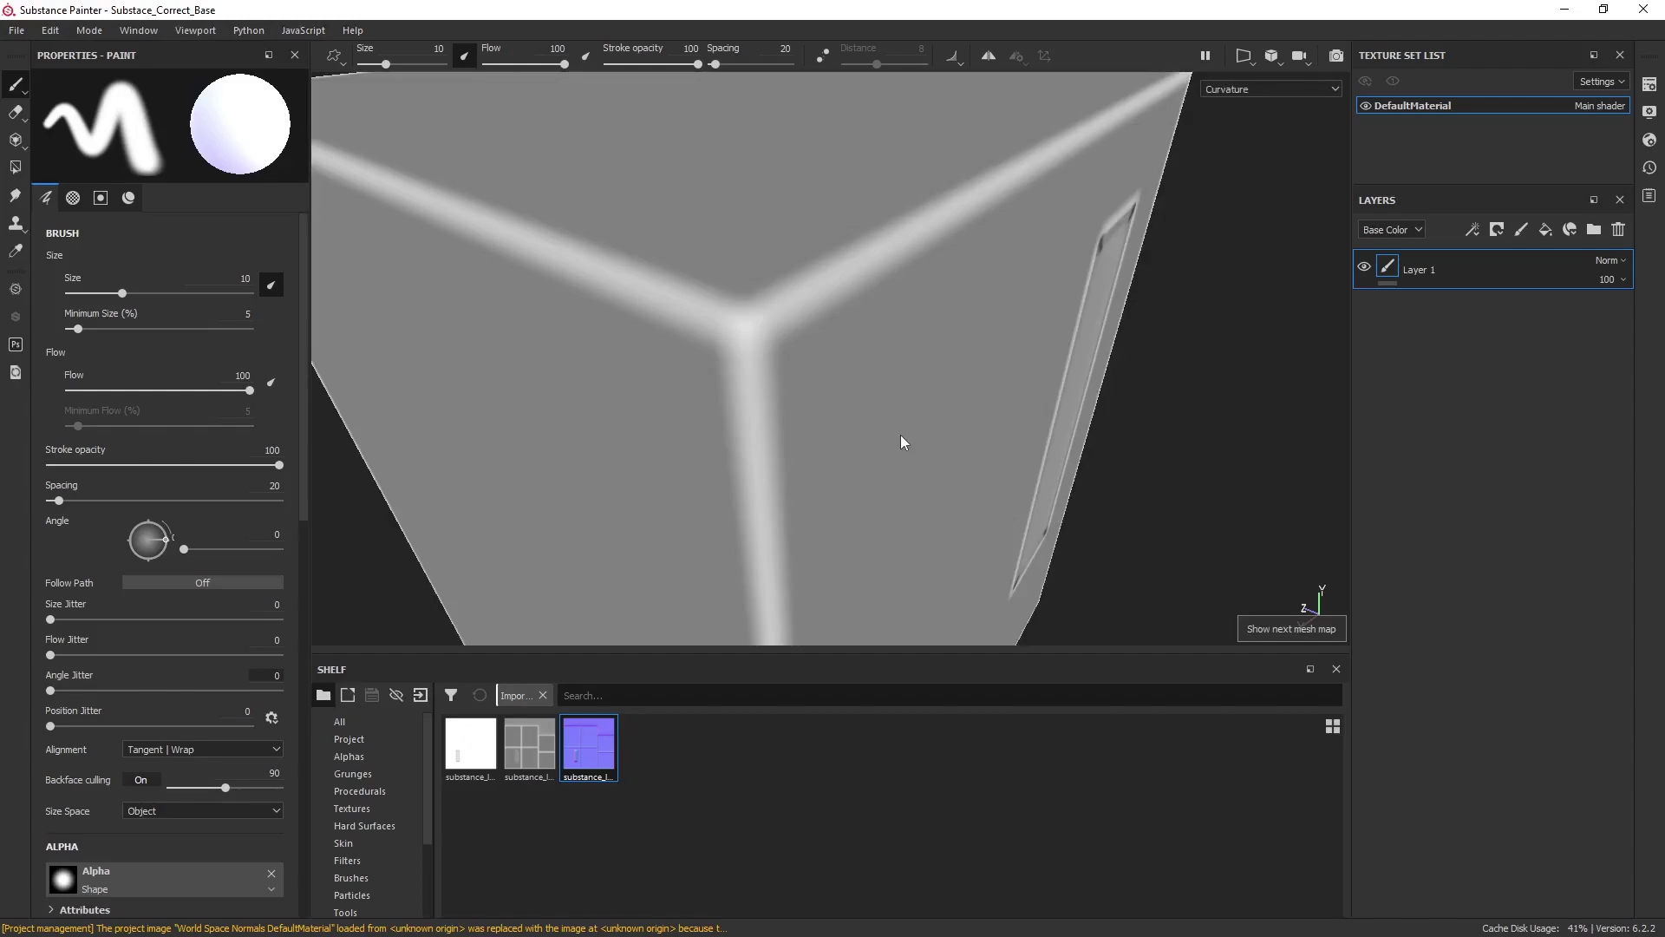
key("b")
key("b")
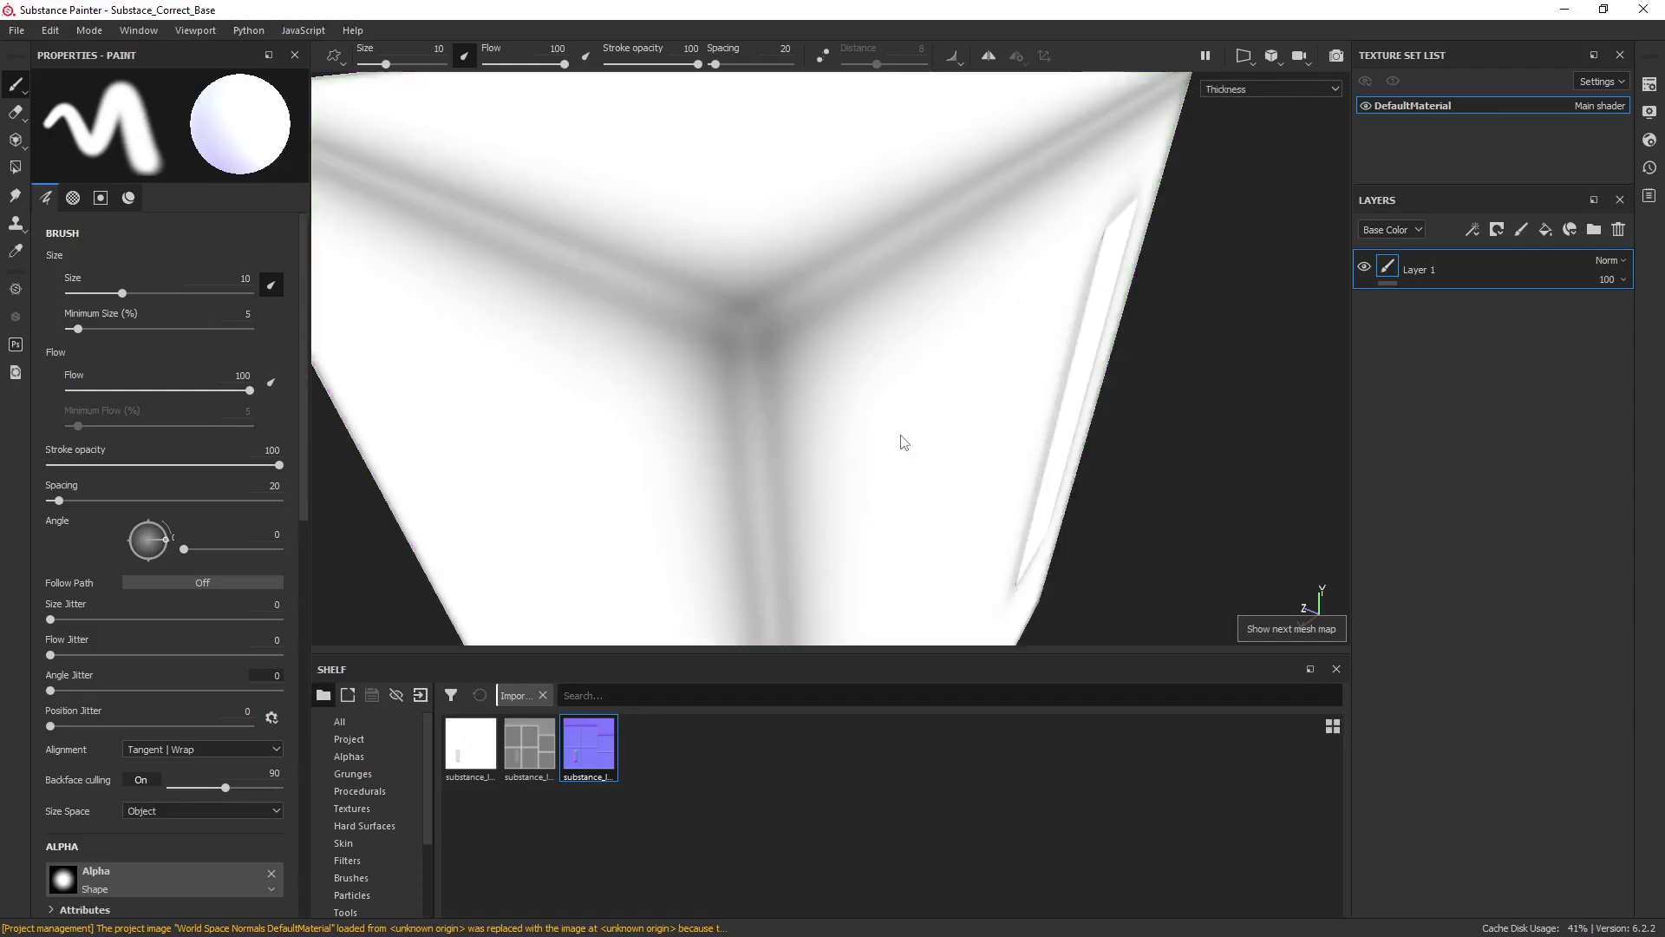
key("m")
scroll(708, 407, "down", 5)
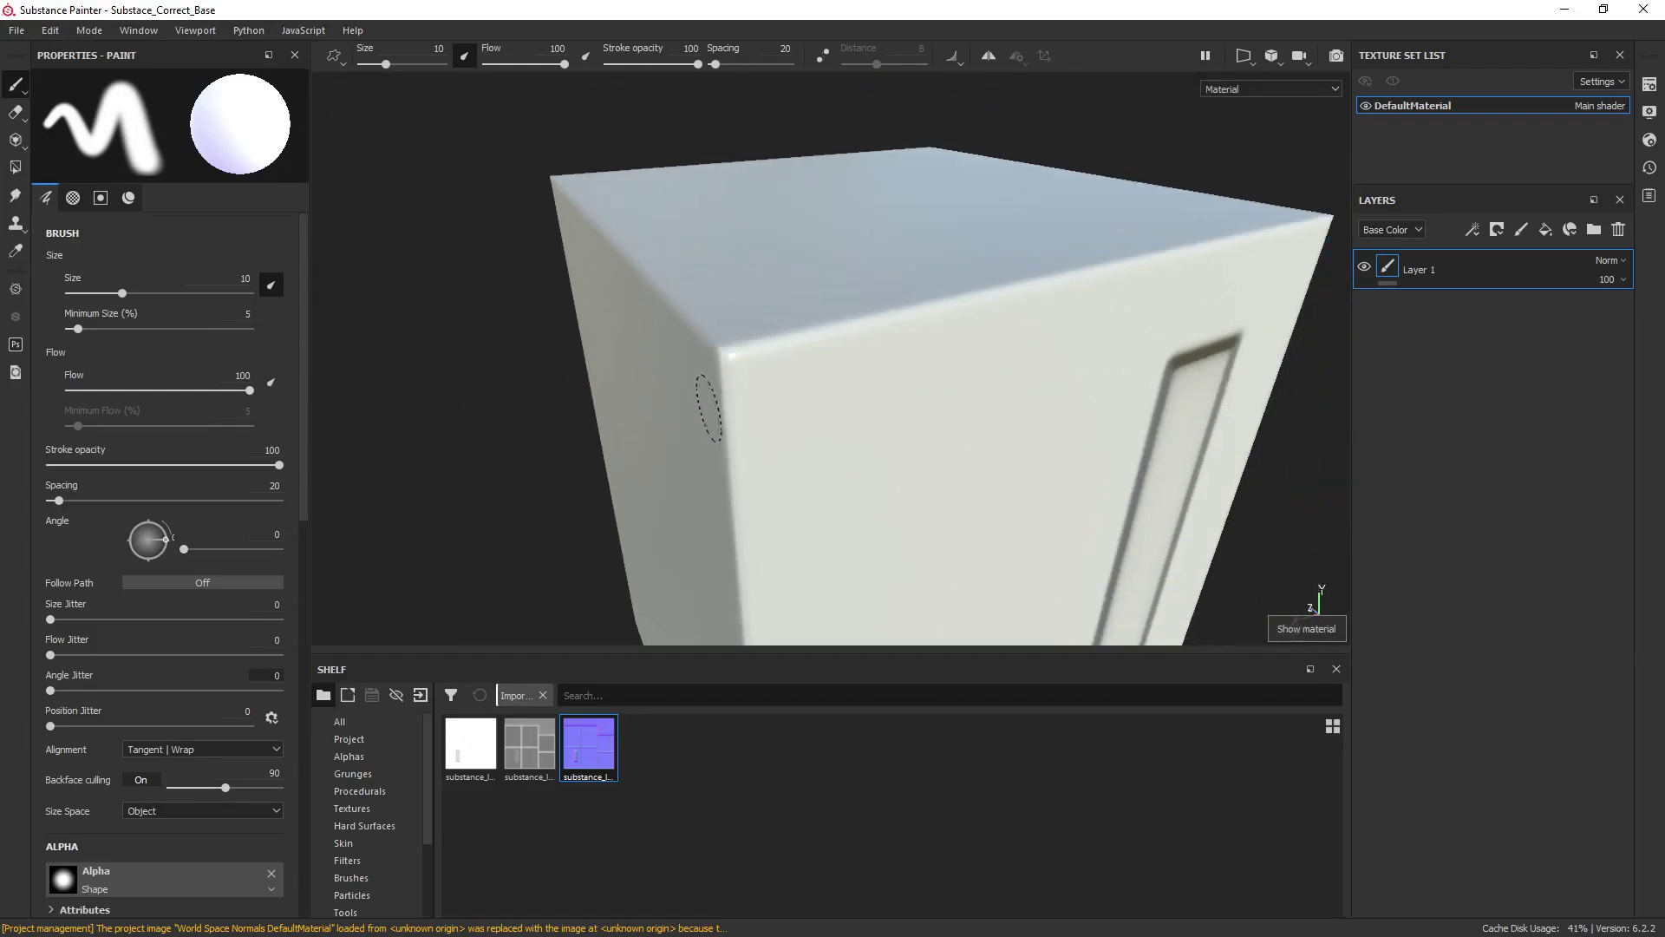
mouse_move(803, 453)
left_mouse_down("alt")
mouse_move(825, 427)
mouse_move(758, 268)
left_mouse_up("alt")
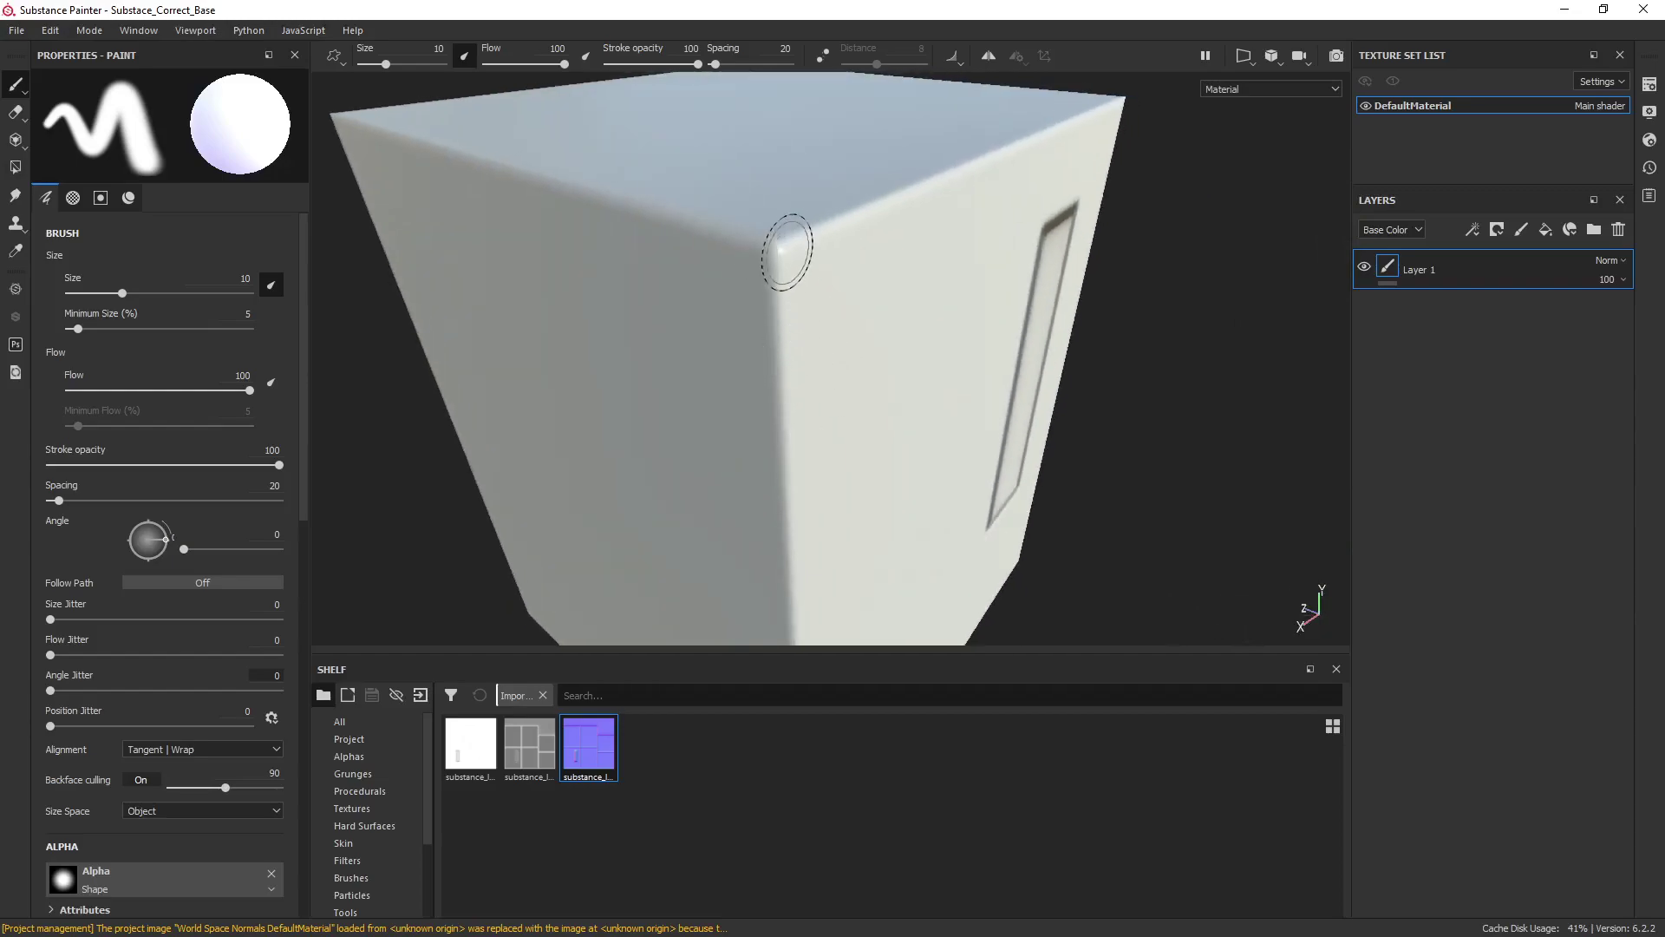
scroll(787, 252, "up", 8)
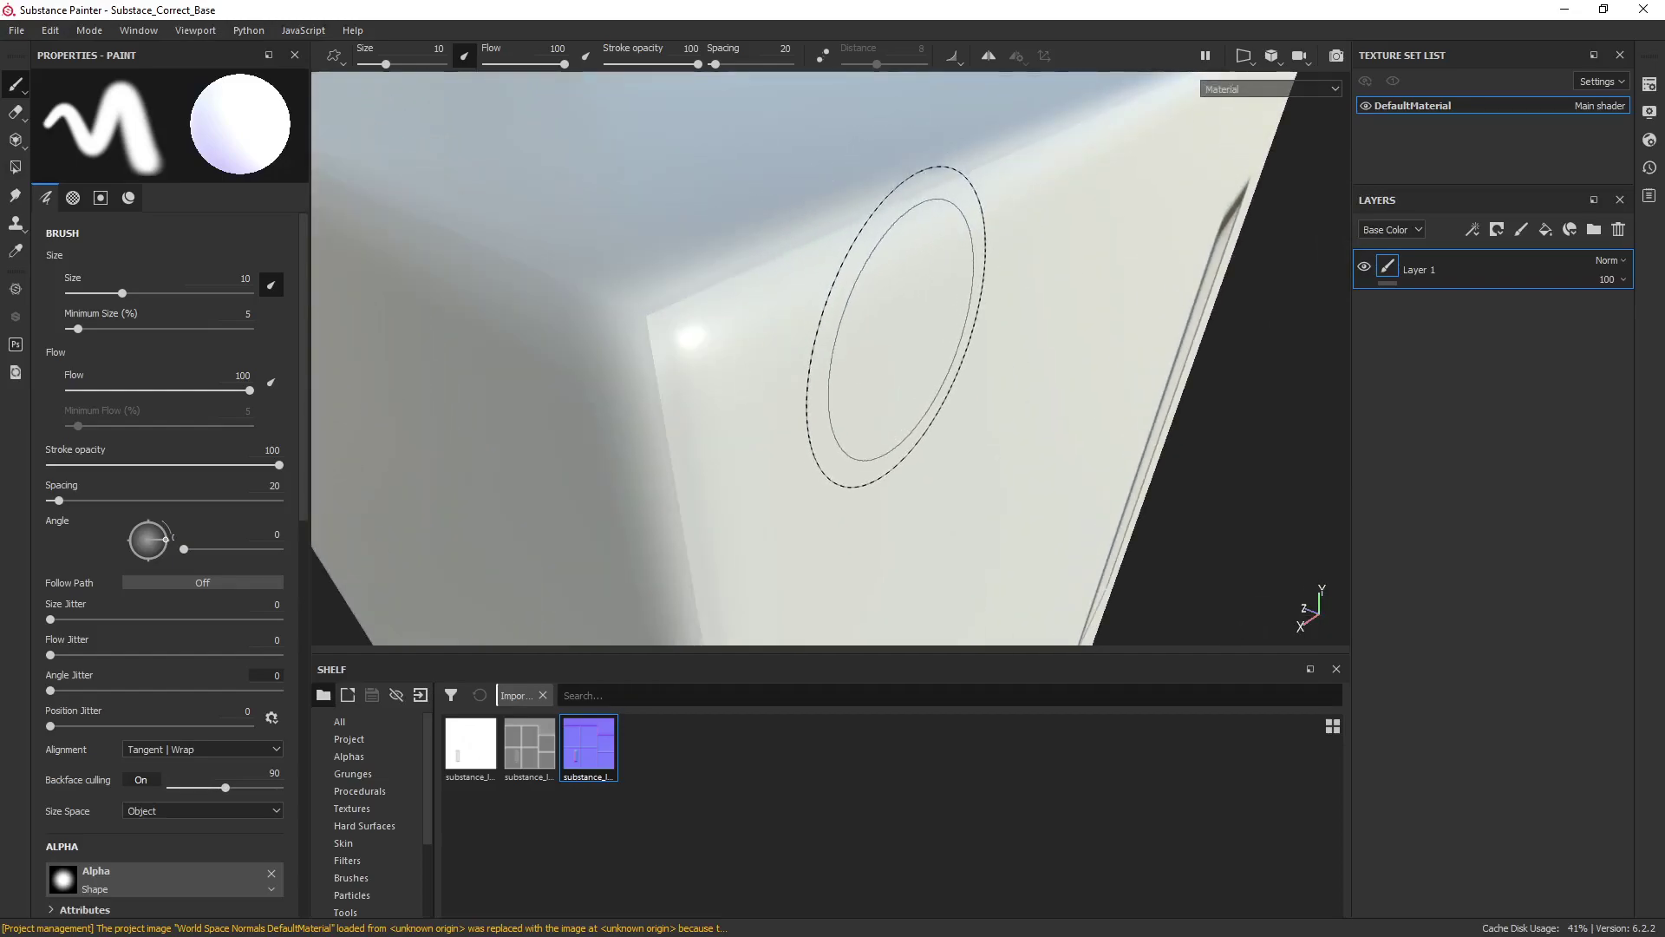
left_click_drag(895, 326, 835, 362, "alt")
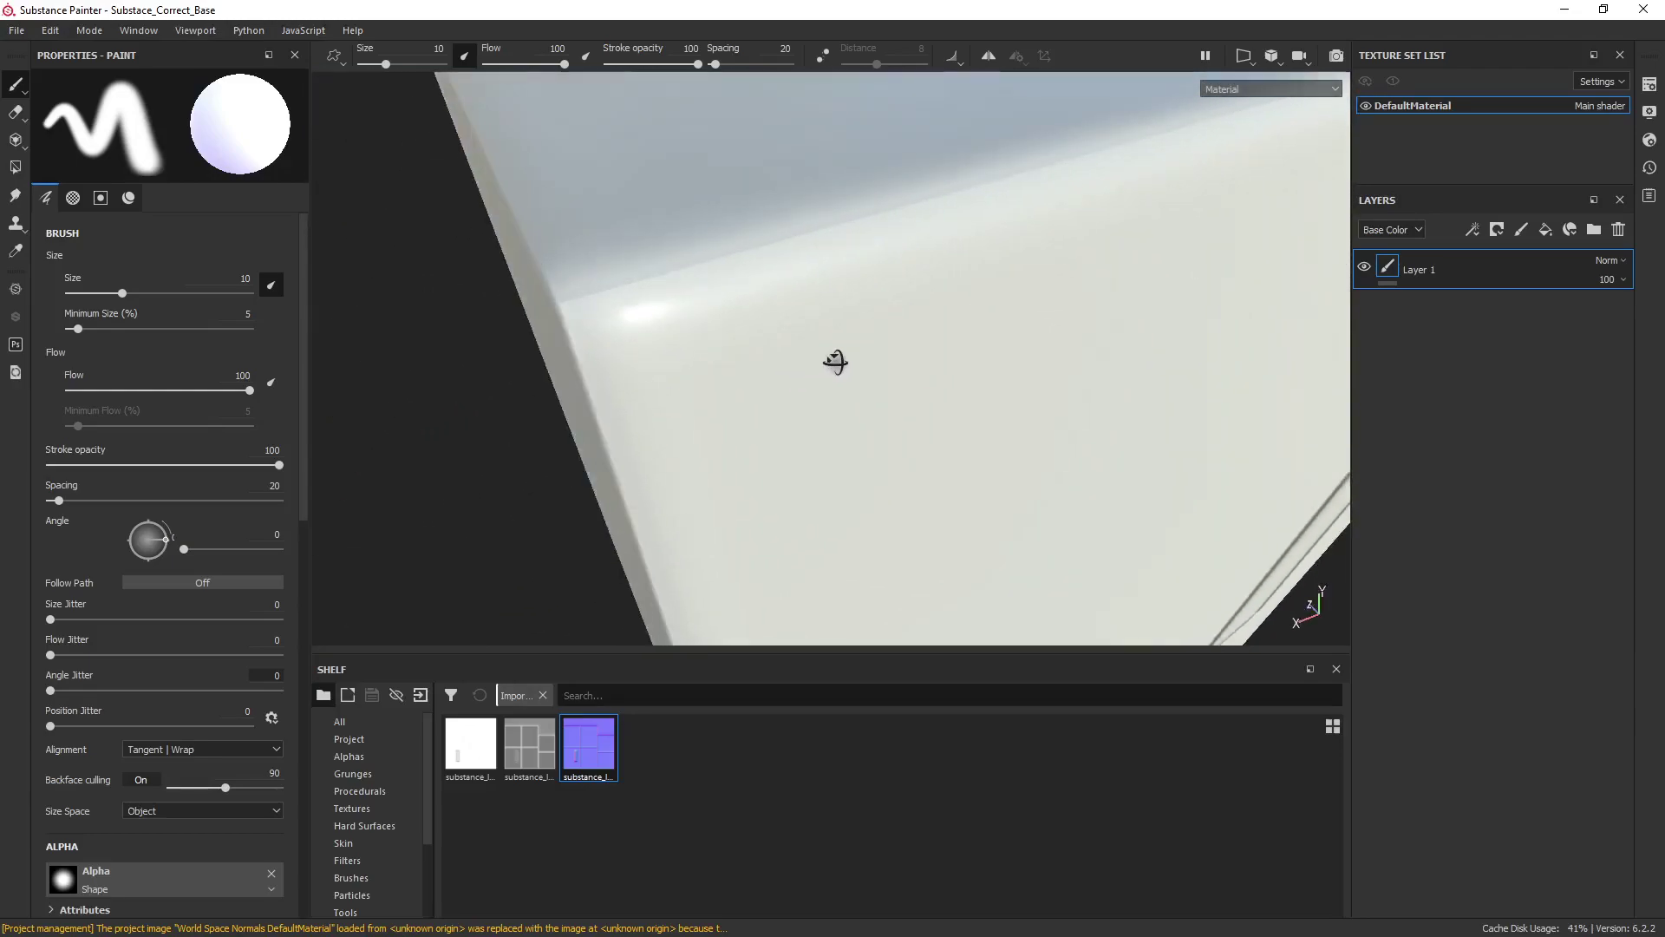
scroll(836, 361, "down", 10)
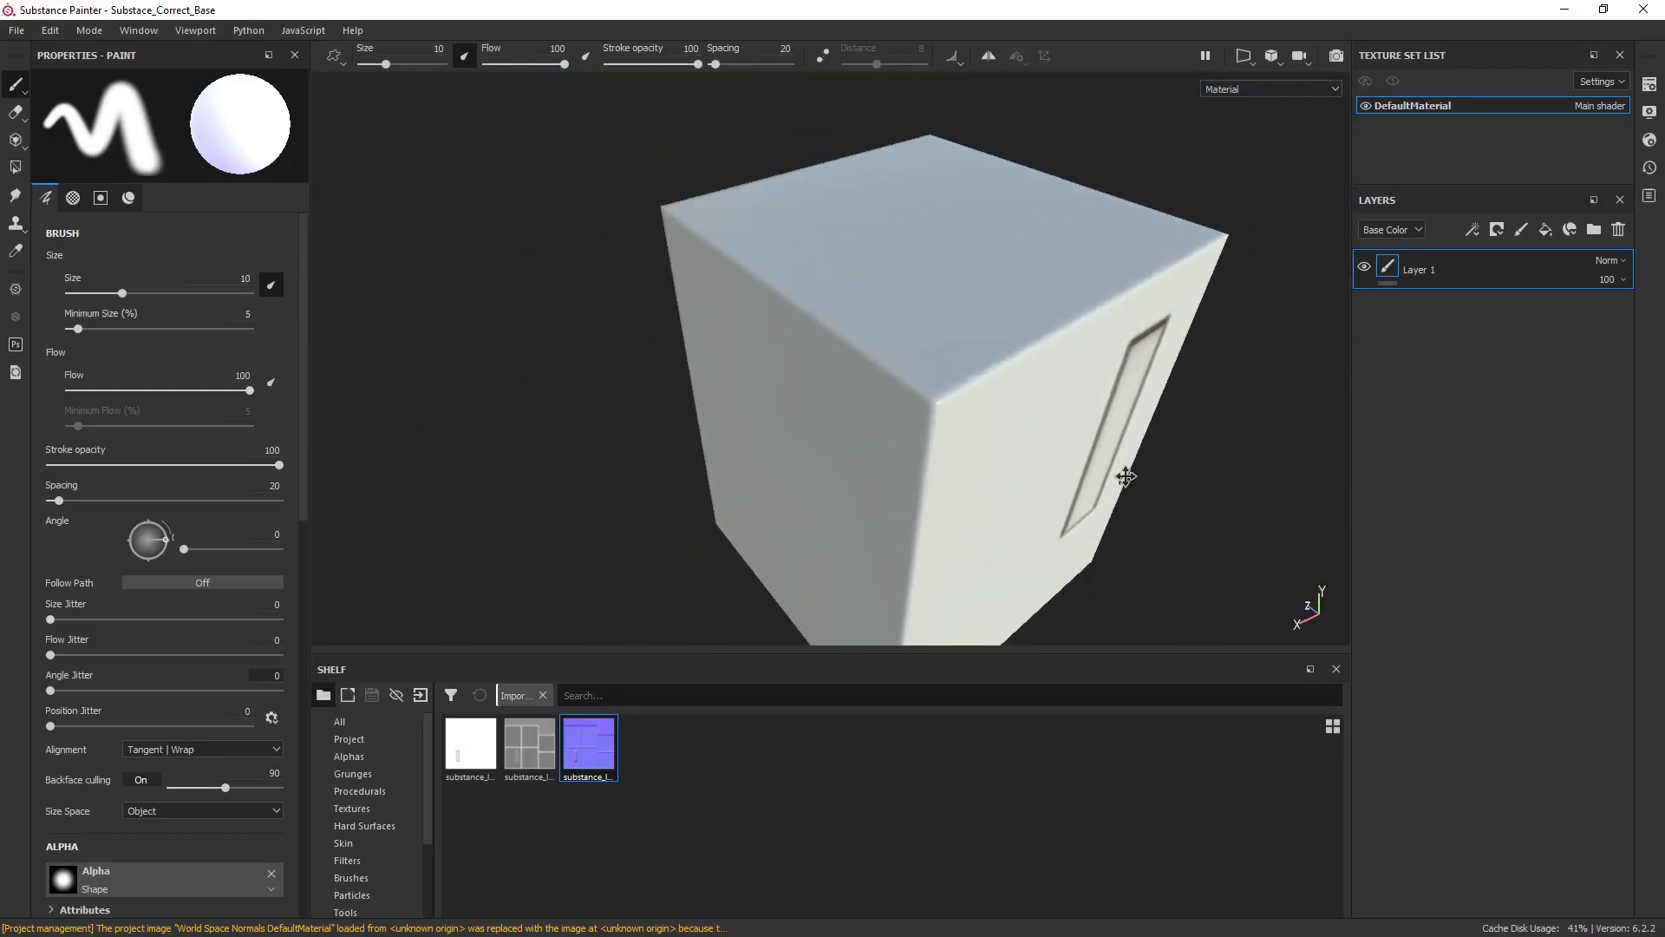
mouse_move(1125, 476)
left_mouse_down("alt")
mouse_move(843, 301)
mouse_move(803, 379)
mouse_move(777, 364)
mouse_move(993, 501)
mouse_move(974, 450)
mouse_move(901, 405)
mouse_move(911, 416)
left_mouse_up("alt")
scroll(874, 425, "up", 5)
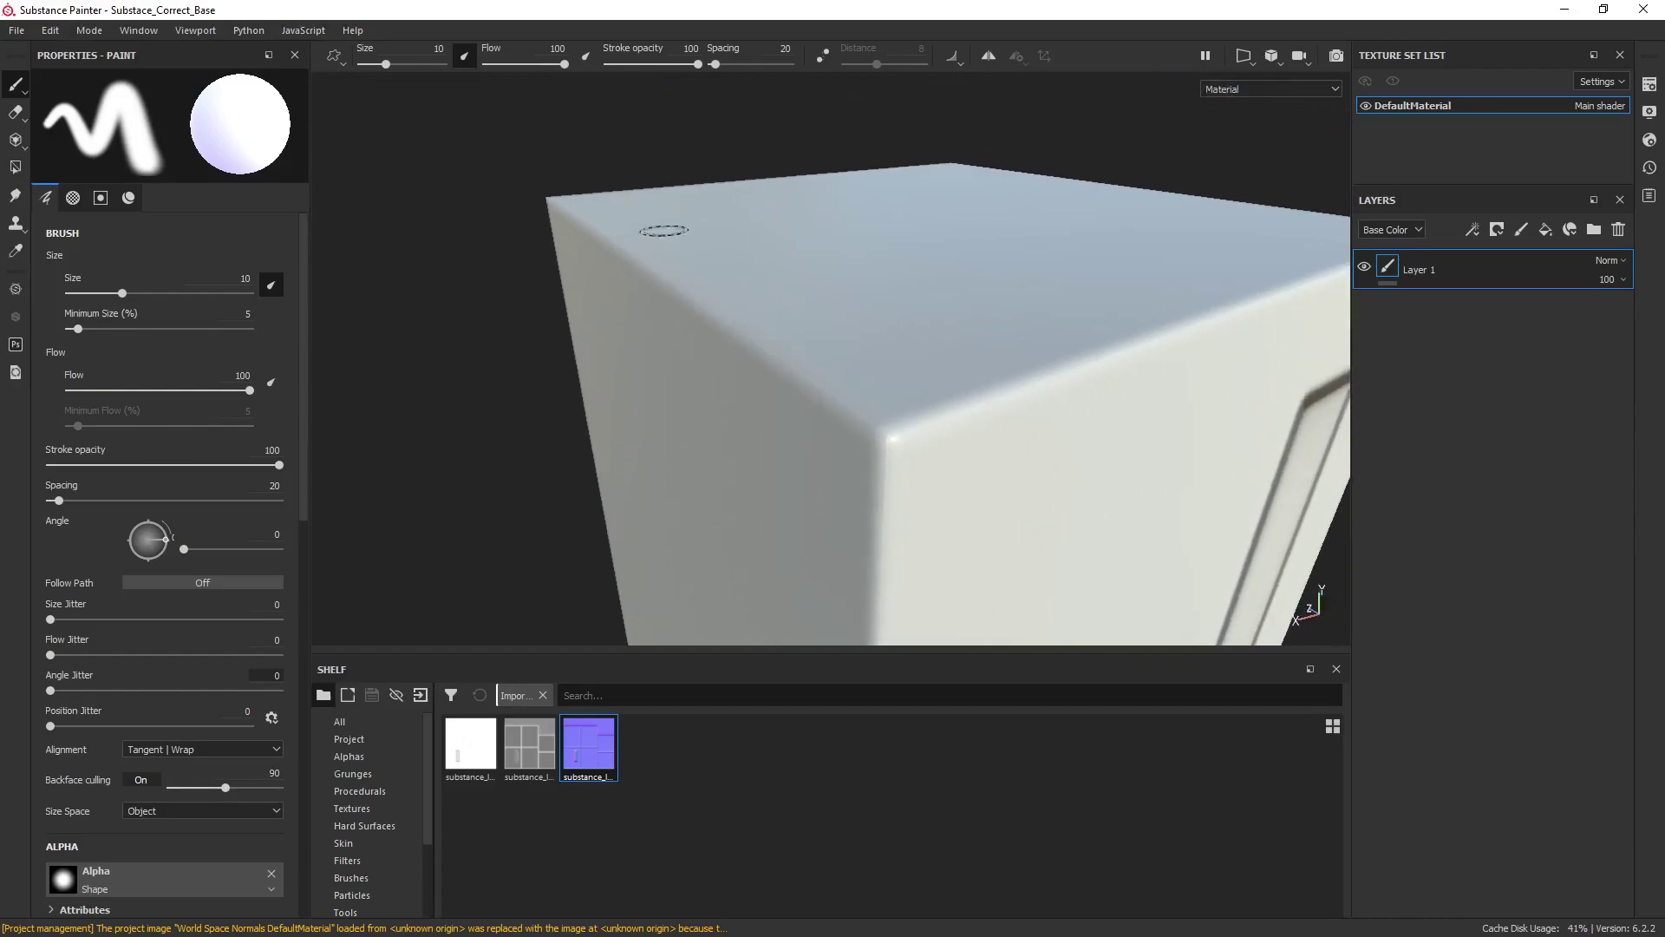
left_click_drag(903, 483, 933, 503, "alt")
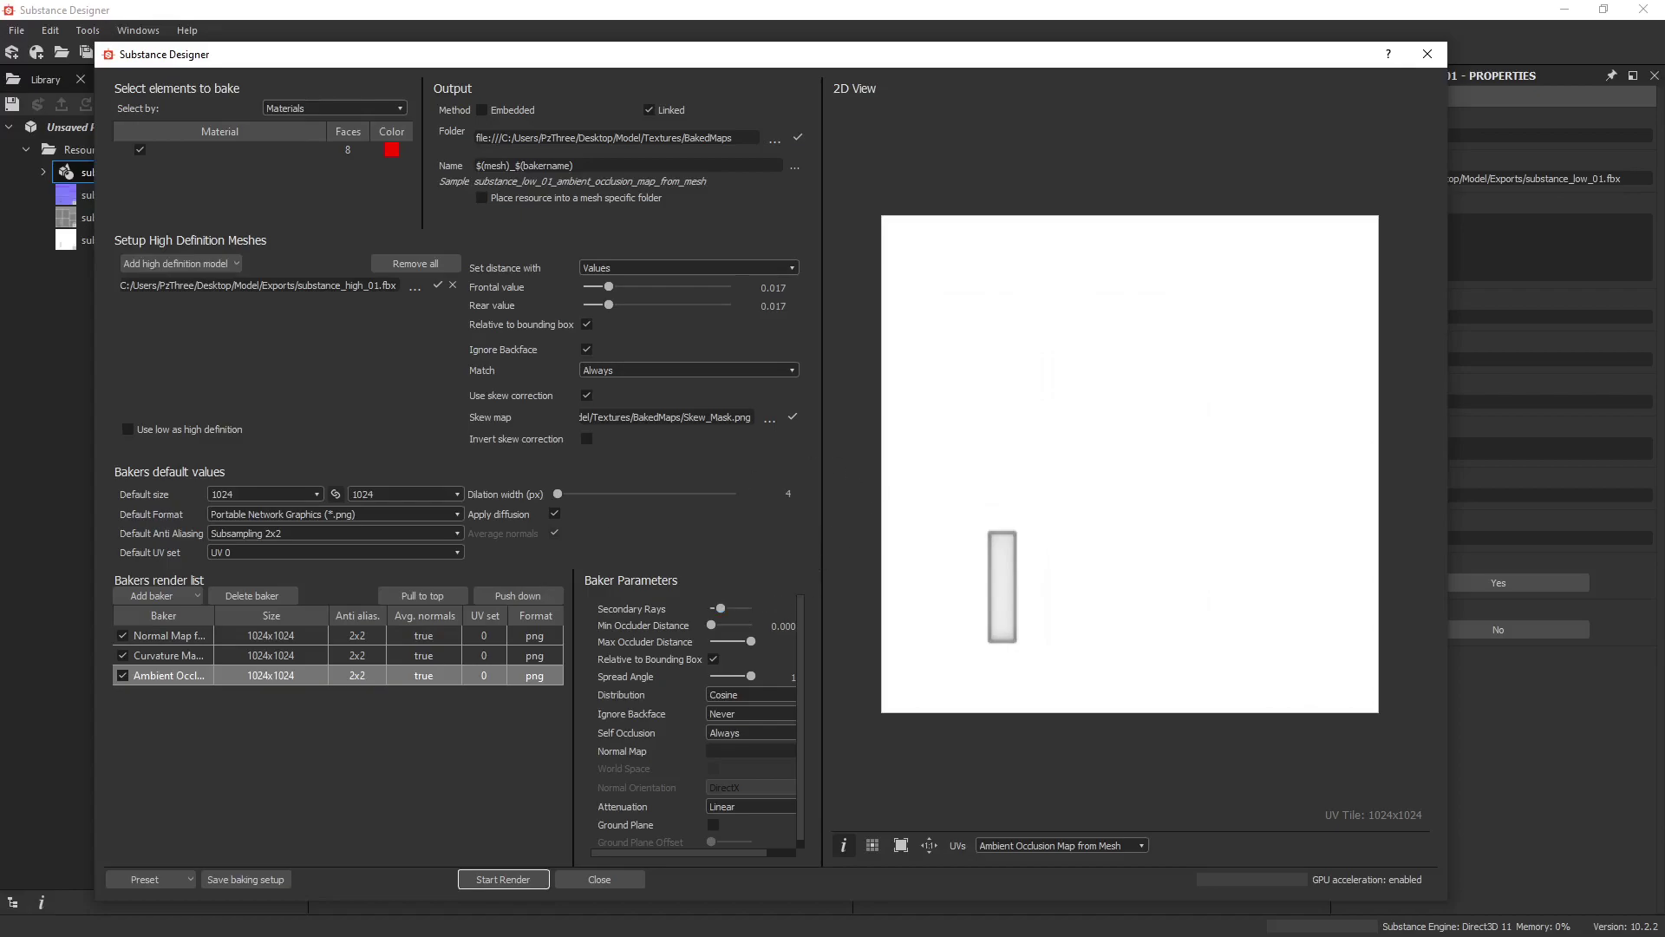
Add a high definition model as a bake source under Setup High Definition Meshes
left_click(180, 263)
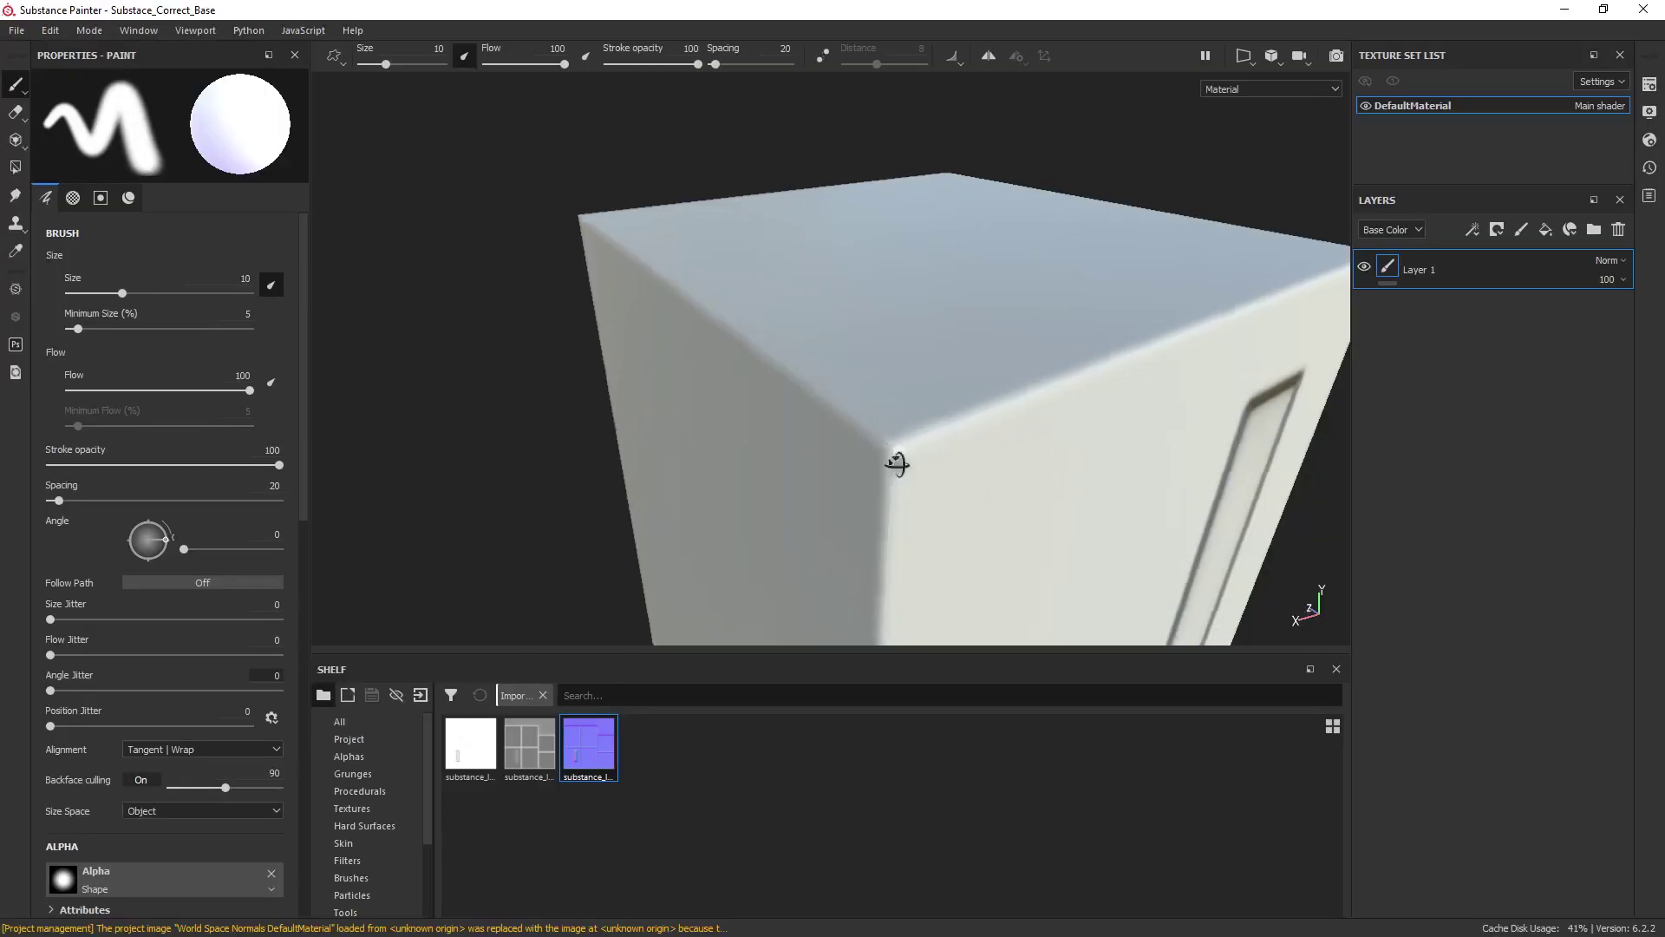
Switch the shelf from Procedurals to Smart materials, listing the plastic, steel and wood presets
left_click_drag(896, 461, 918, 508, "alt")
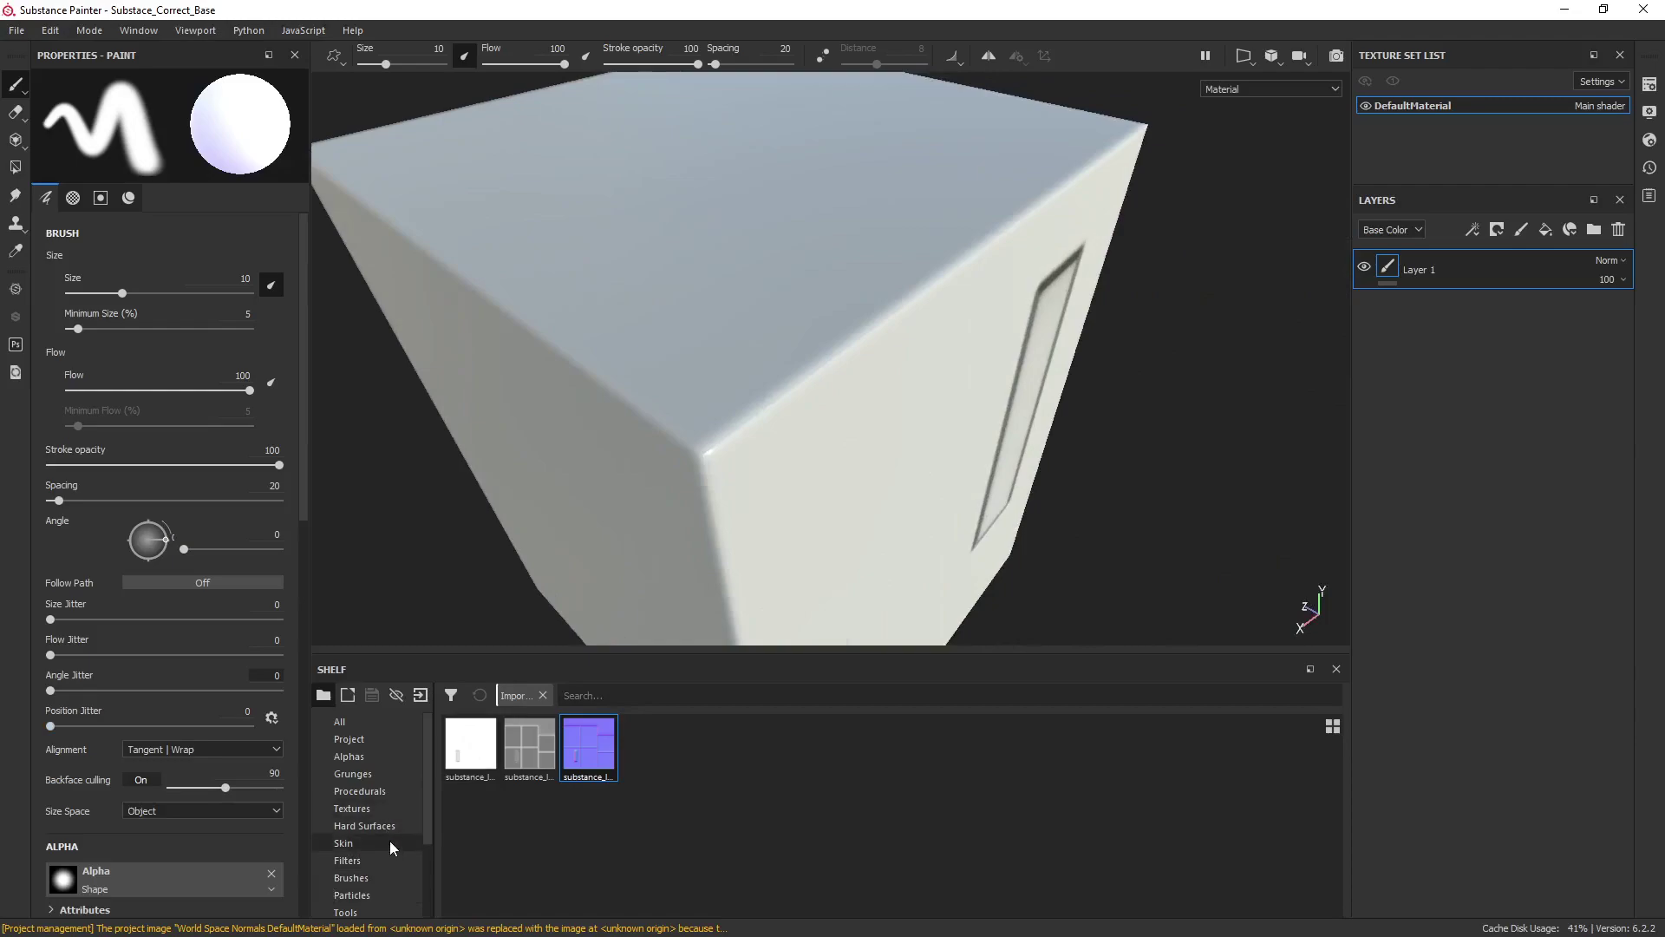
left_click(382, 789)
scroll(389, 799, "down", 2)
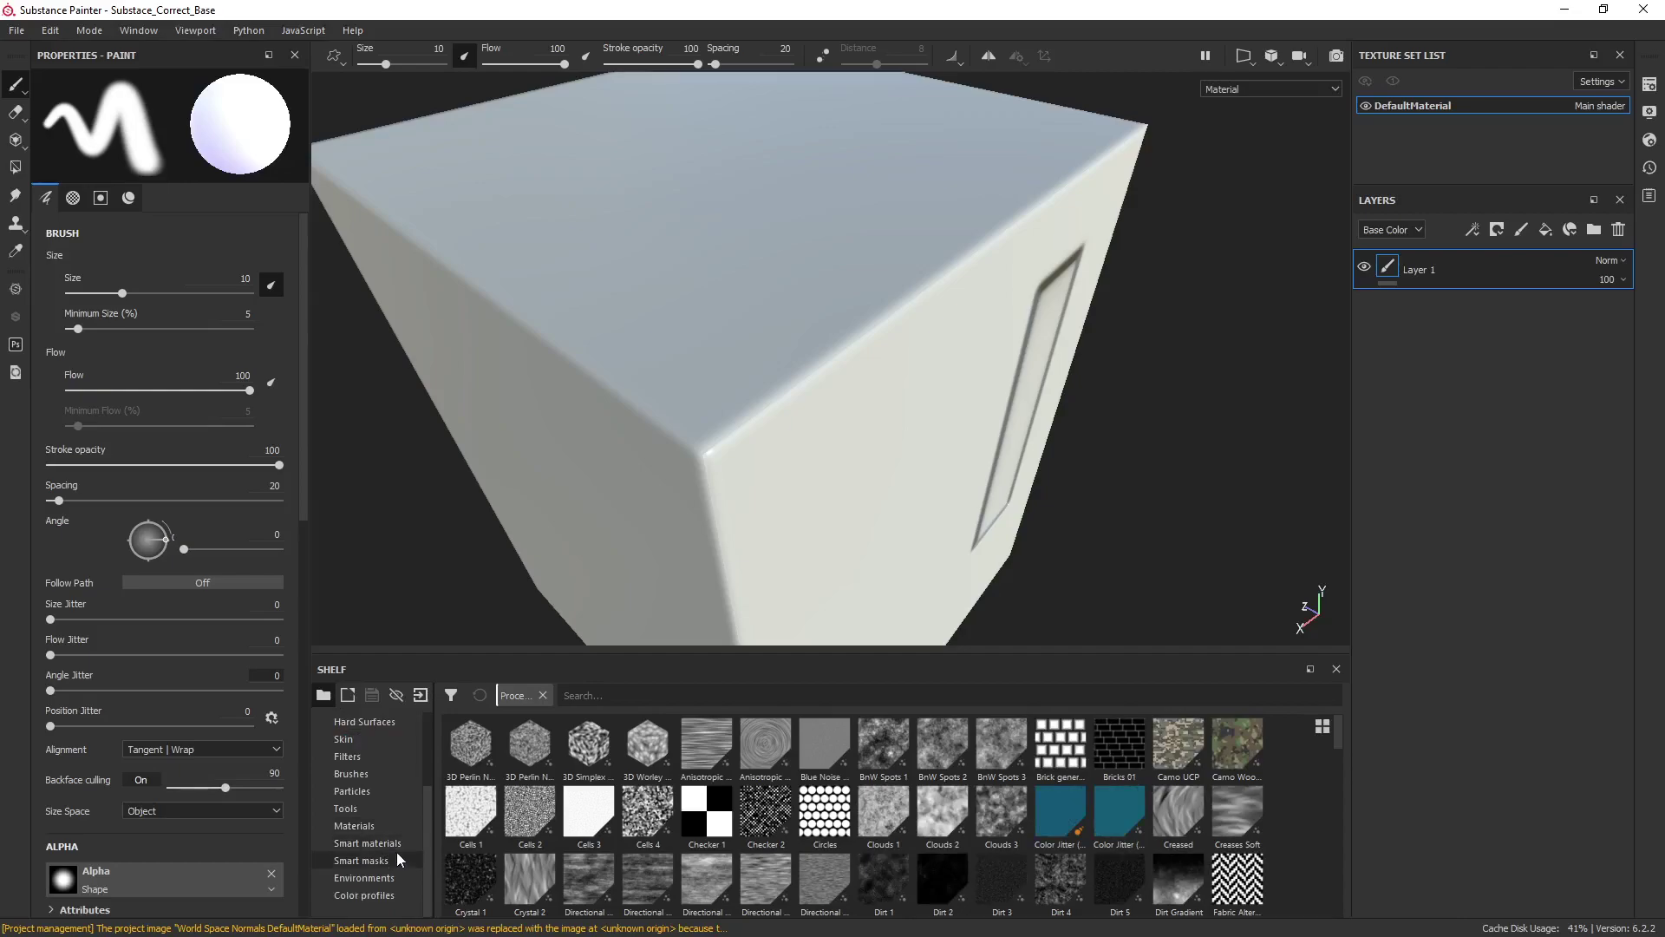
scroll(393, 857, "up", 2)
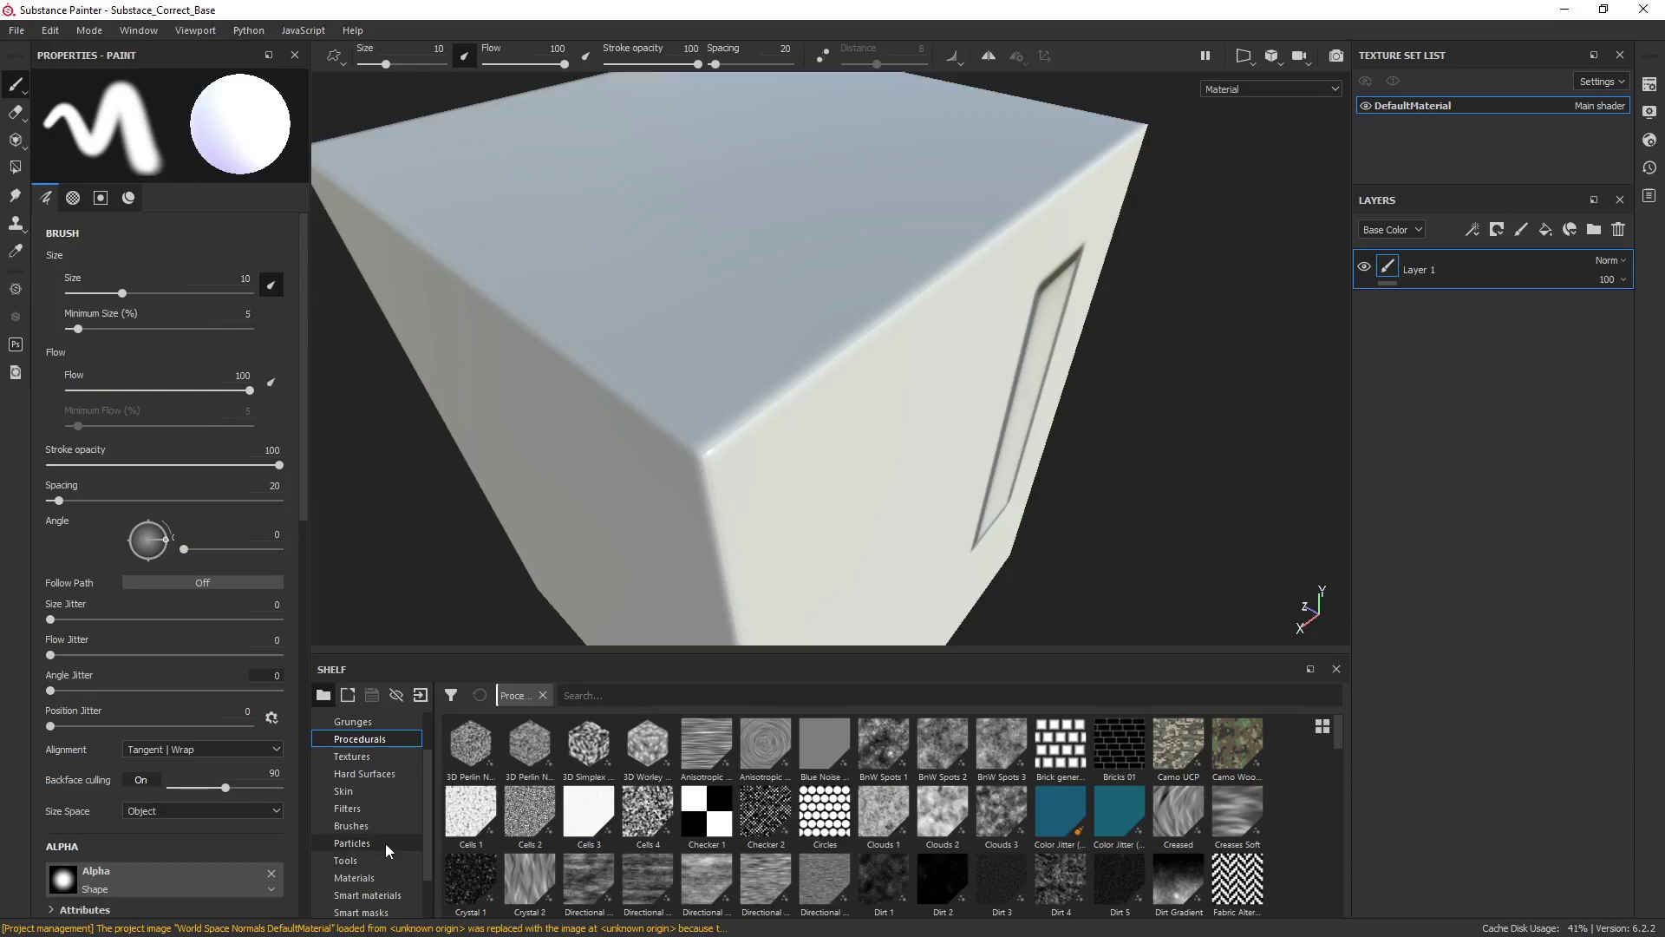
scroll(385, 843, "down", 1)
left_click(383, 842)
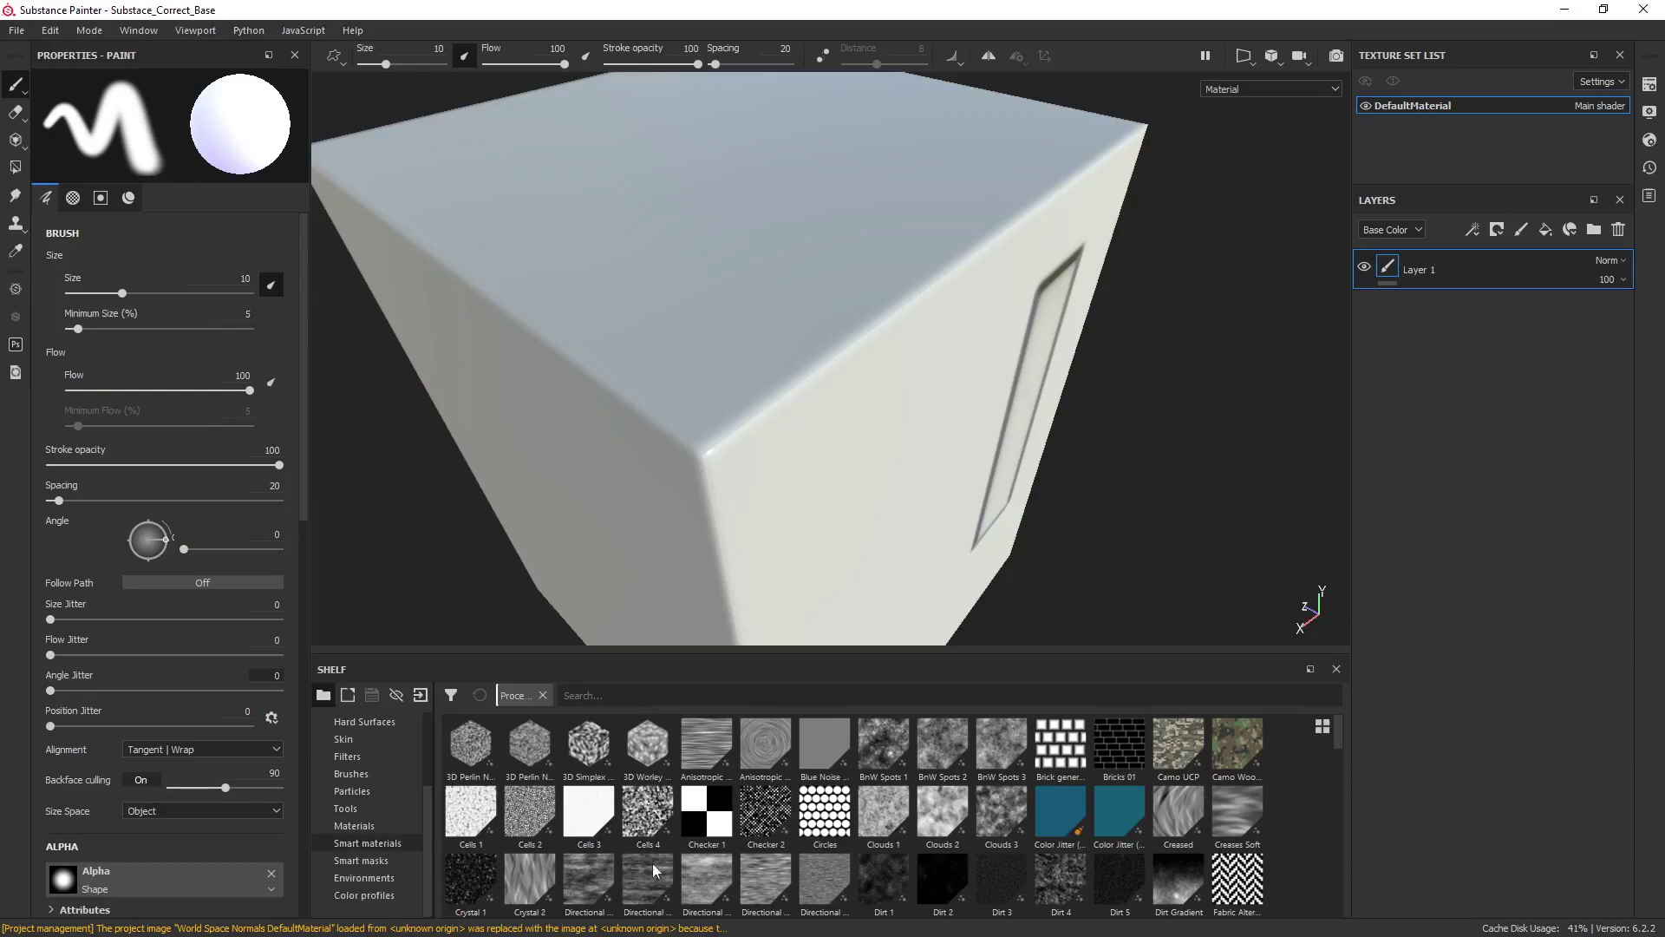
scroll(975, 818, "down", 3)
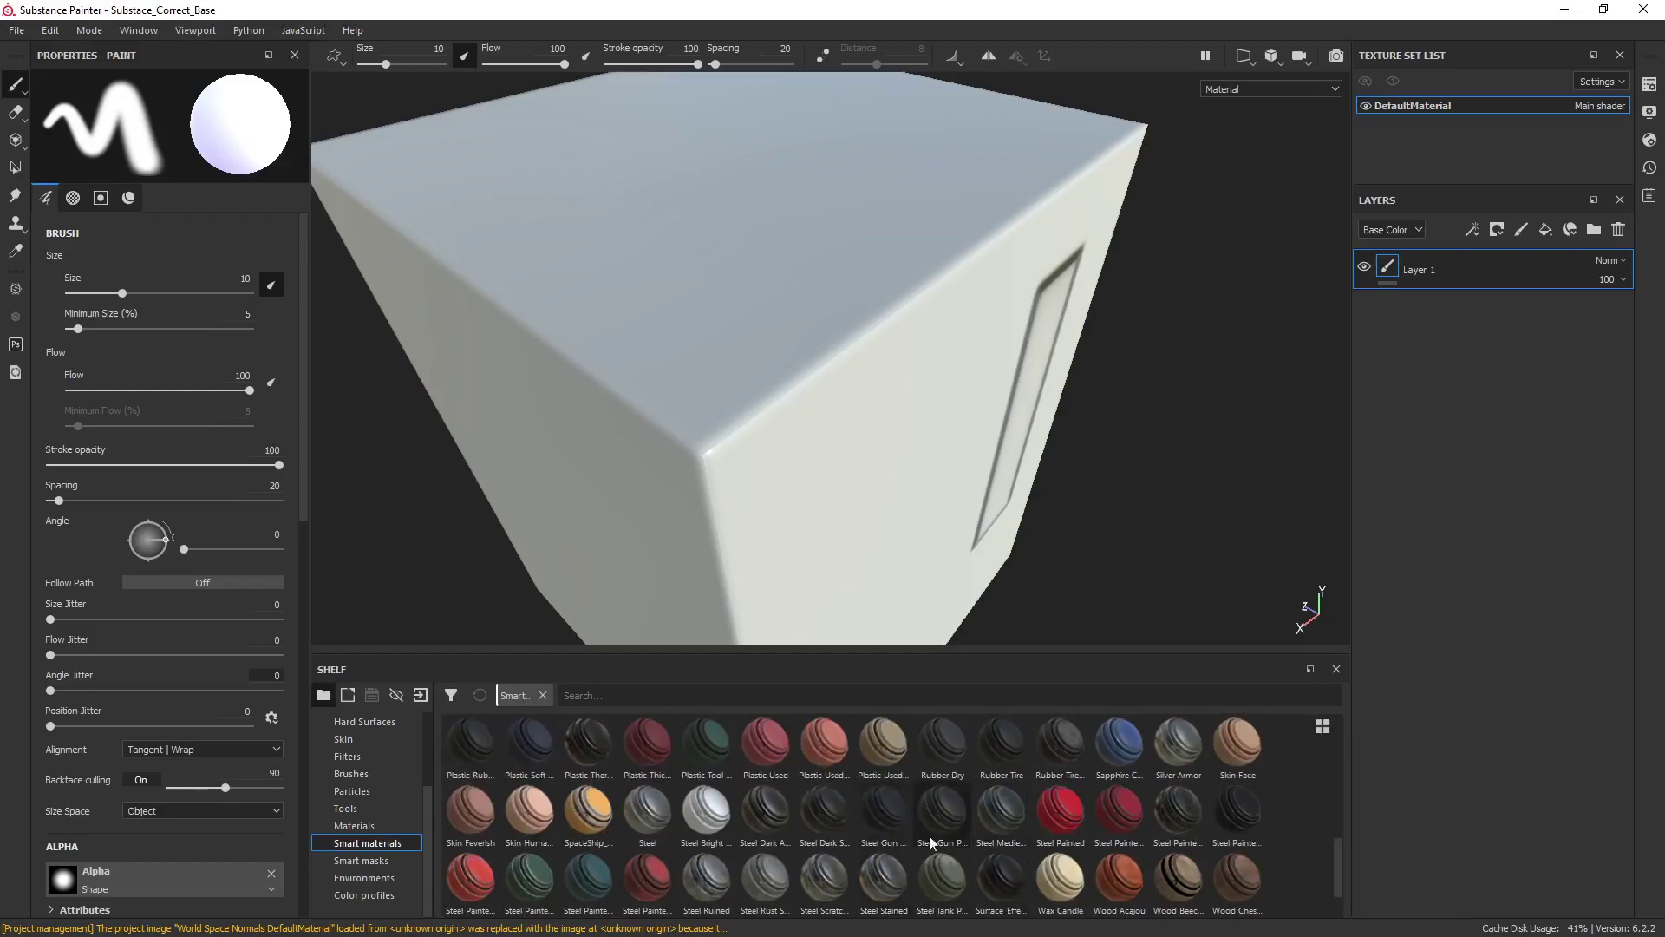
Drop Steel Painted Clearcoat onto the cube and zoom in on its recessed panel
mouse_move(1178, 811)
left_mouse_down()
mouse_move(1051, 674)
mouse_move(791, 449)
mouse_move(846, 507)
mouse_move(864, 507)
mouse_move(825, 476)
mouse_move(914, 483)
mouse_move(896, 486)
mouse_move(926, 491)
mouse_move(784, 546)
mouse_move(520, 476)
mouse_move(351, 495)
mouse_move(900, 477)
mouse_move(980, 534)
mouse_move(951, 502)
mouse_move(706, 528)
mouse_move(997, 562)
left_mouse_up()
scroll(824, 503, "up", 3)
scroll(768, 382, "down", 4)
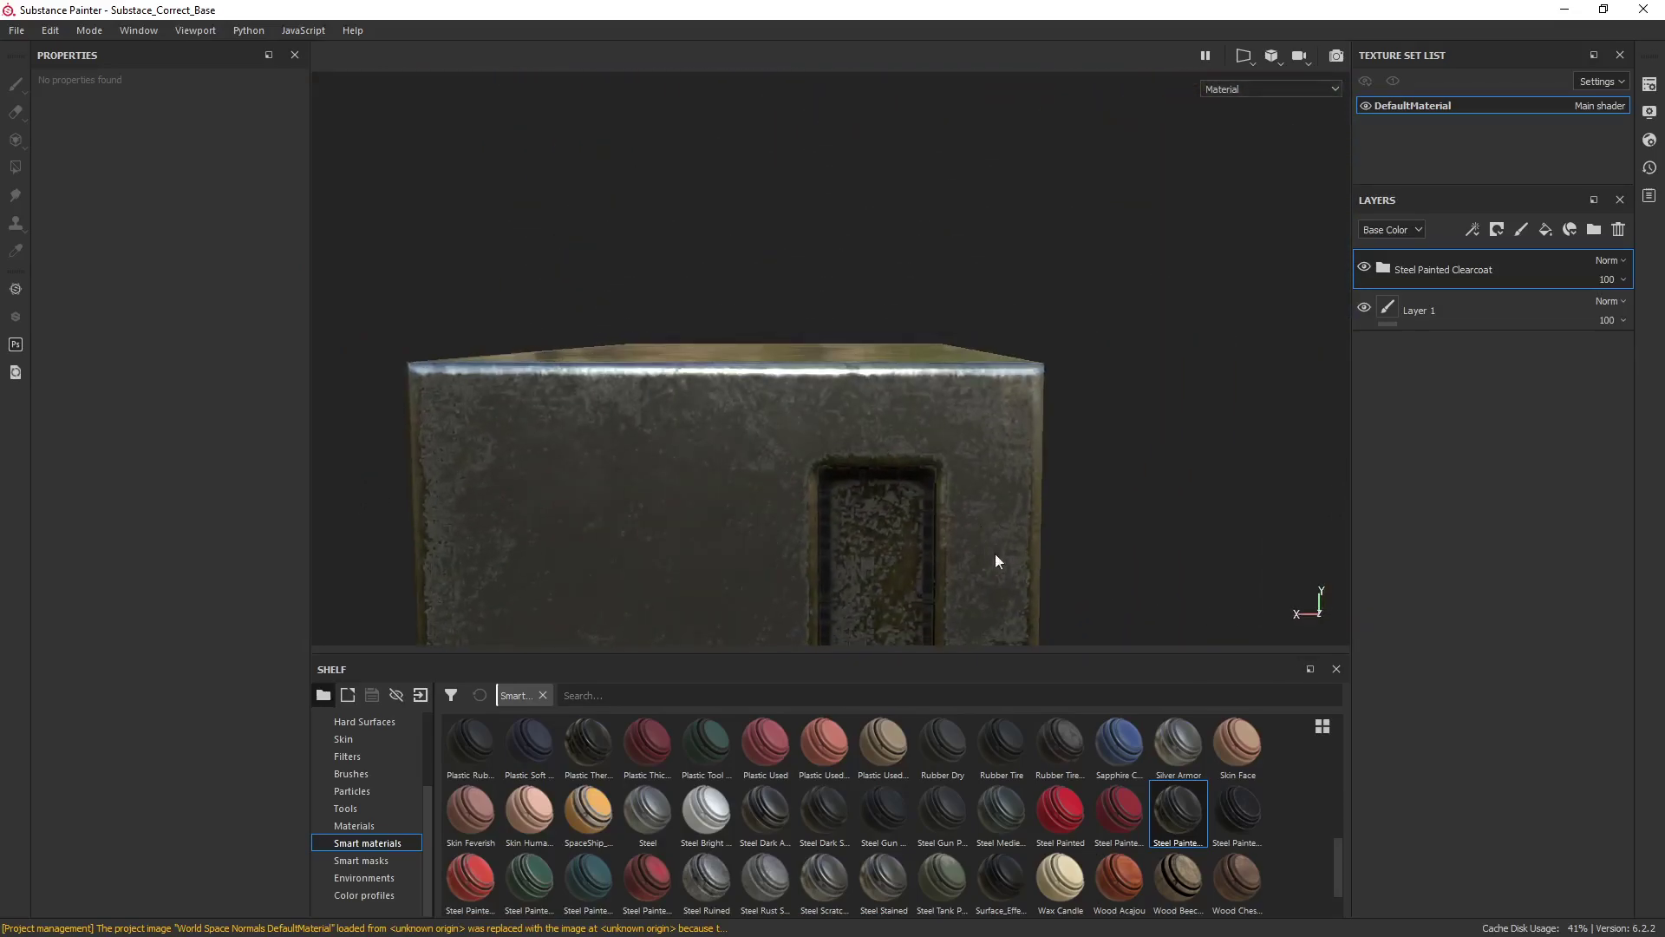
scroll(896, 267, "up", 5)
right_click_drag(895, 268, 899, 450, "shift")
middle_click_drag(899, 451, 957, 446, "alt")
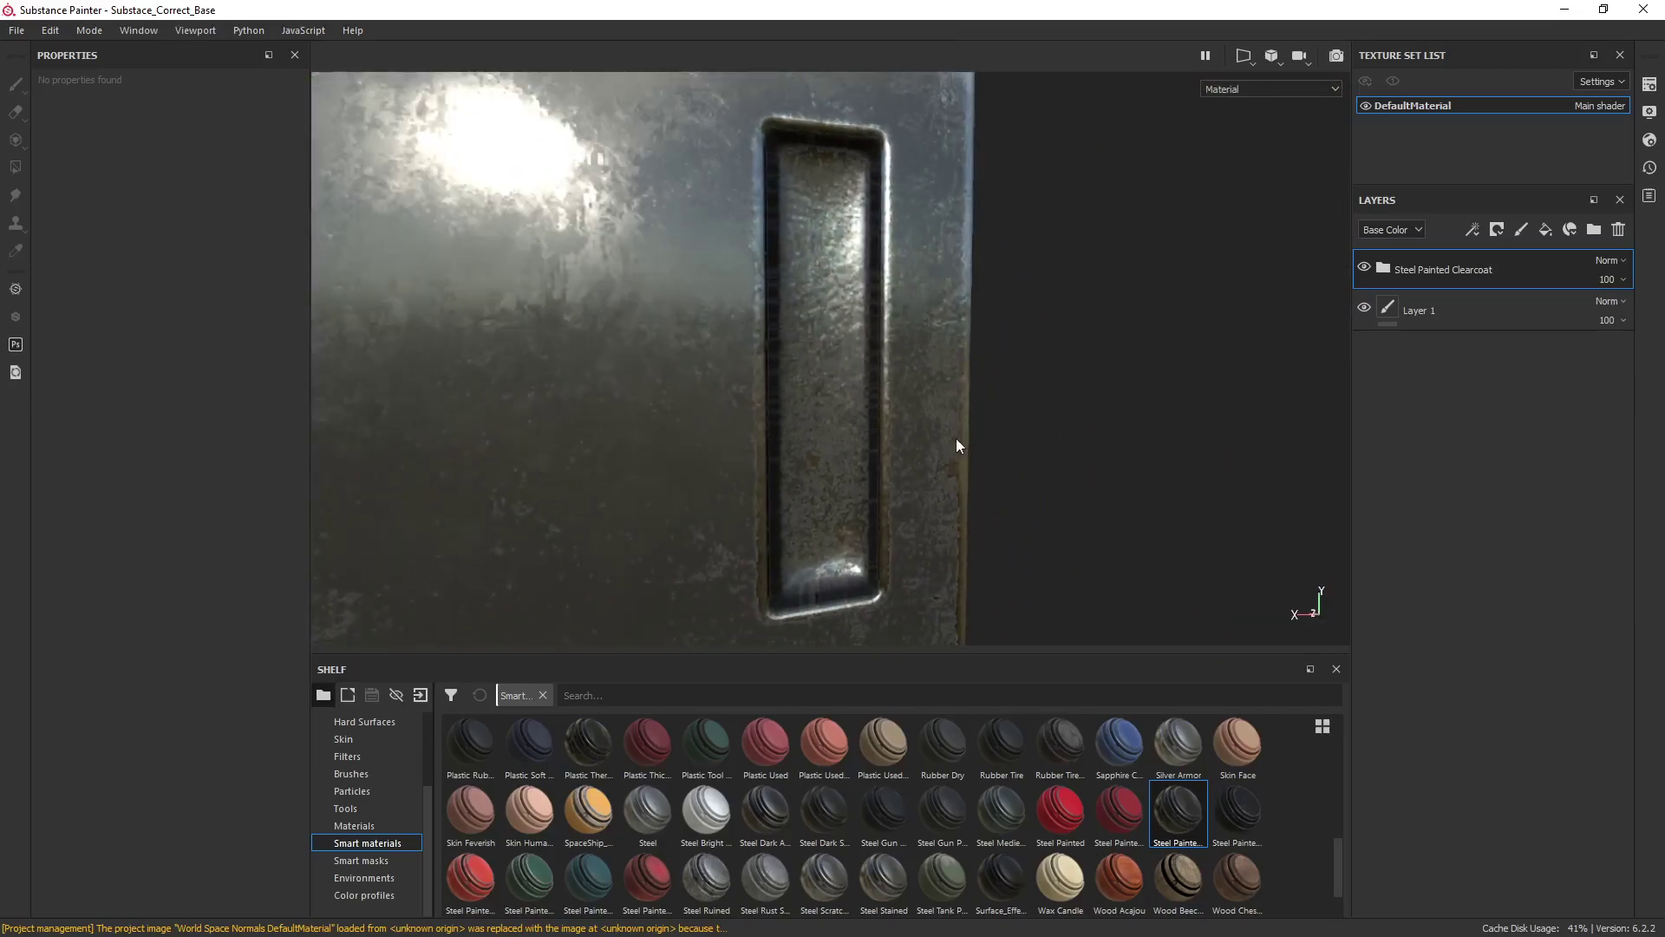
left_click_drag(957, 440, 934, 381, "alt")
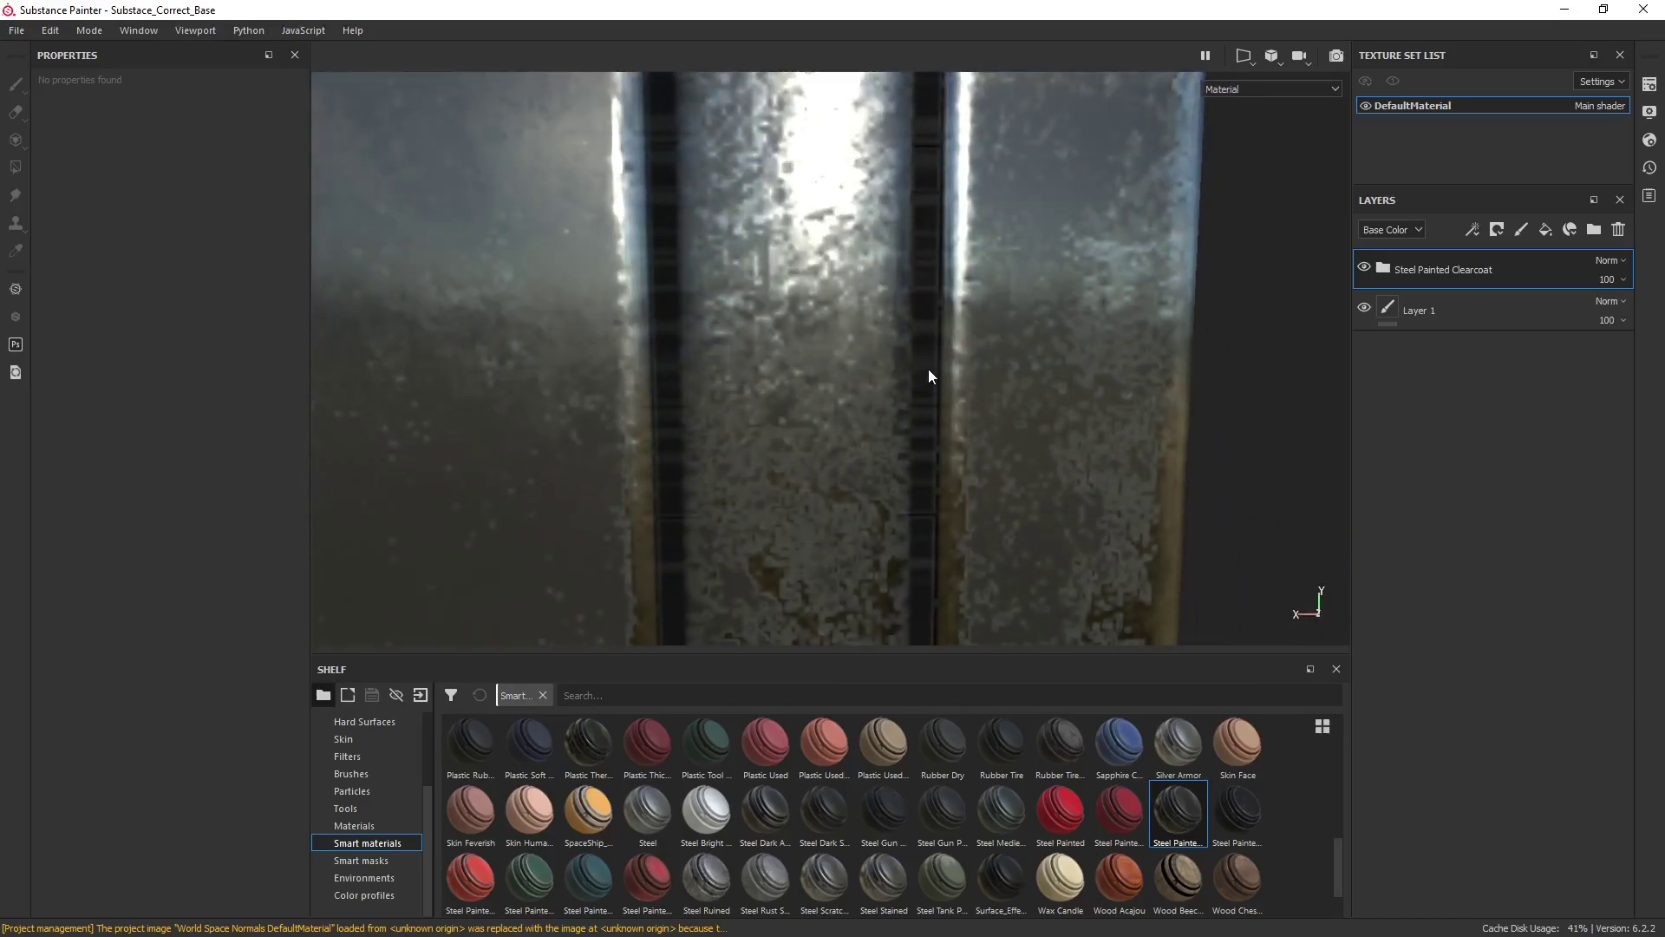
key("b")
key("b")
key("b")
key("b")
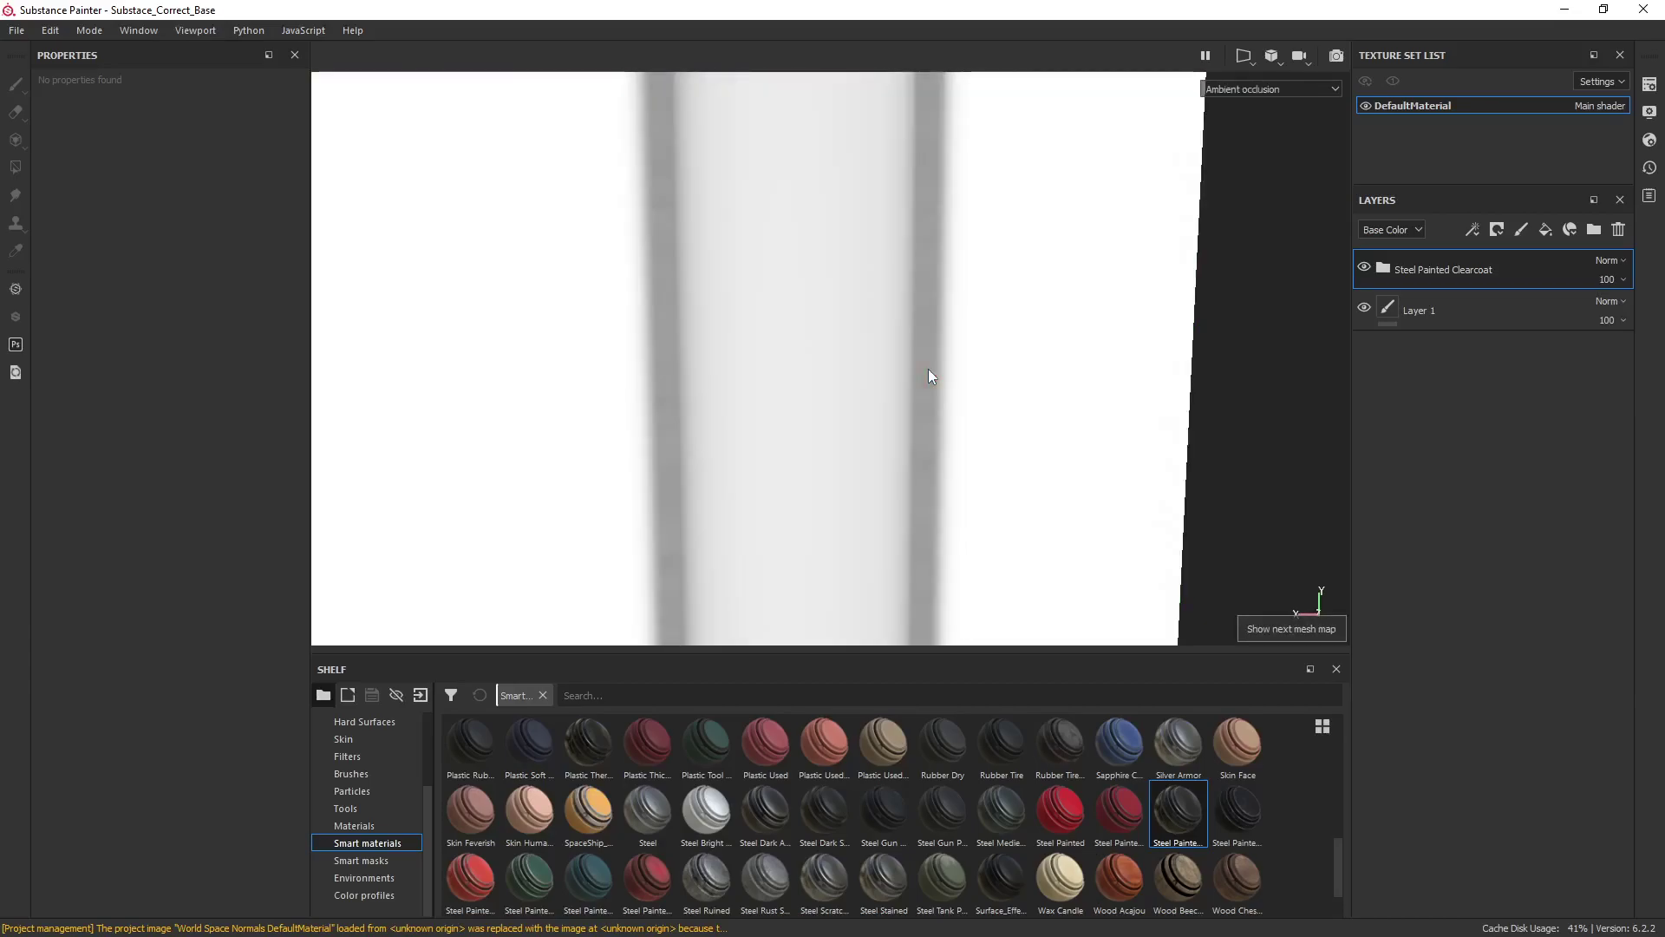
key("b")
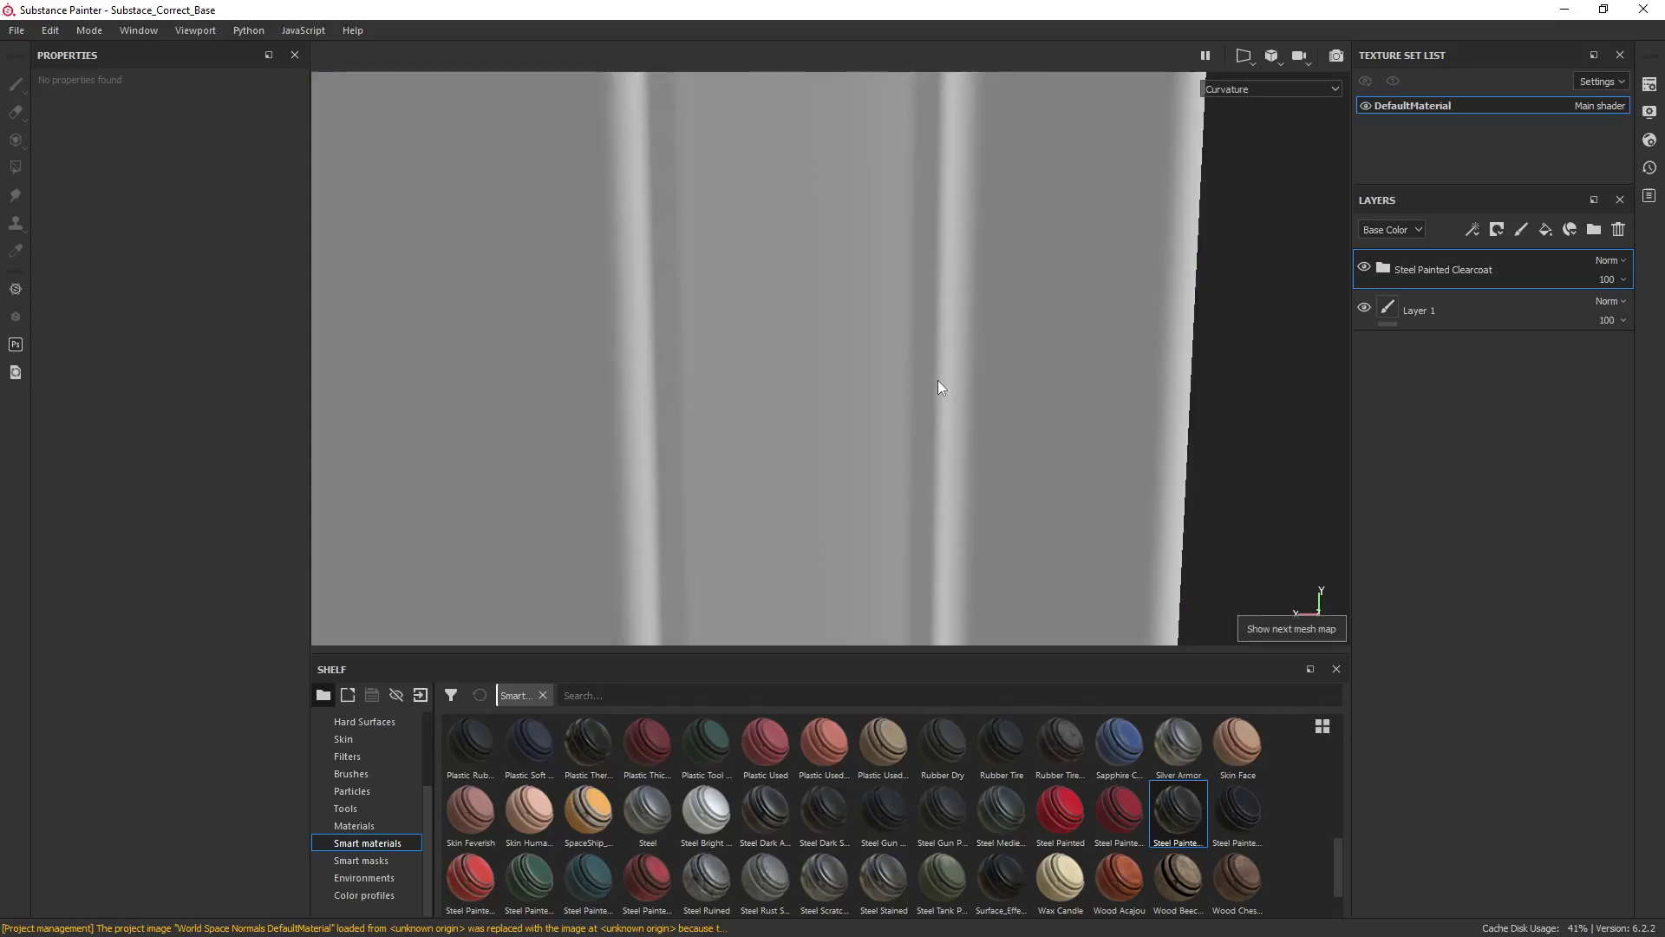
key("b")
key("b")
key("b")
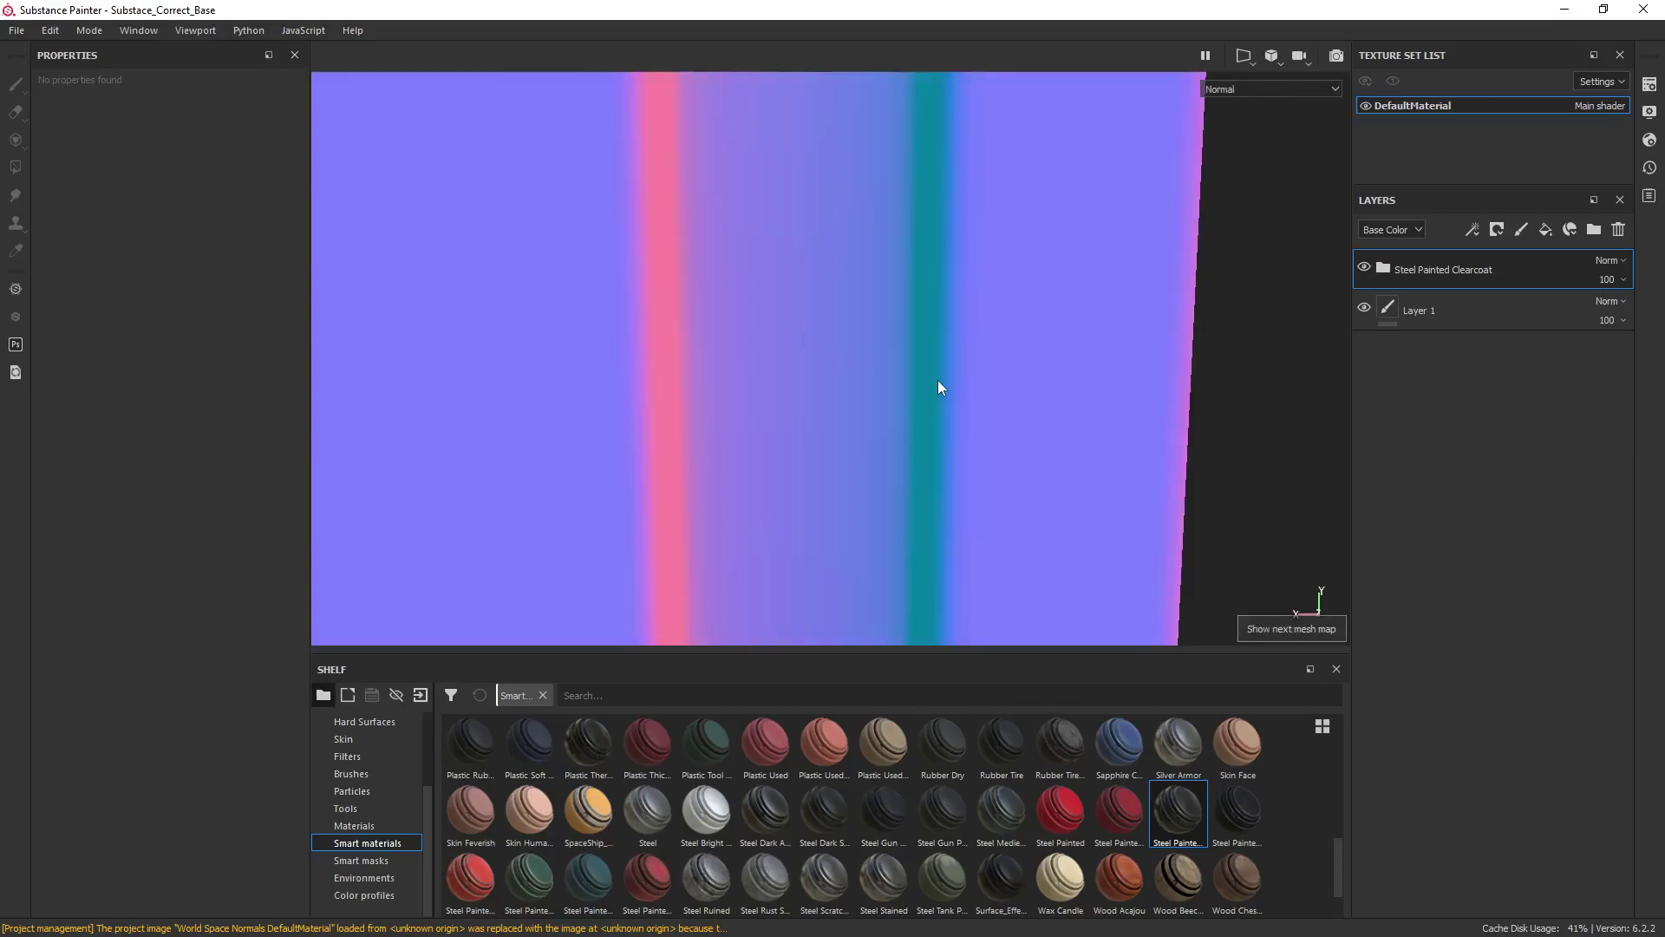
key("b")
key("b")
key("b")
key("b")
key("b")
key("b")
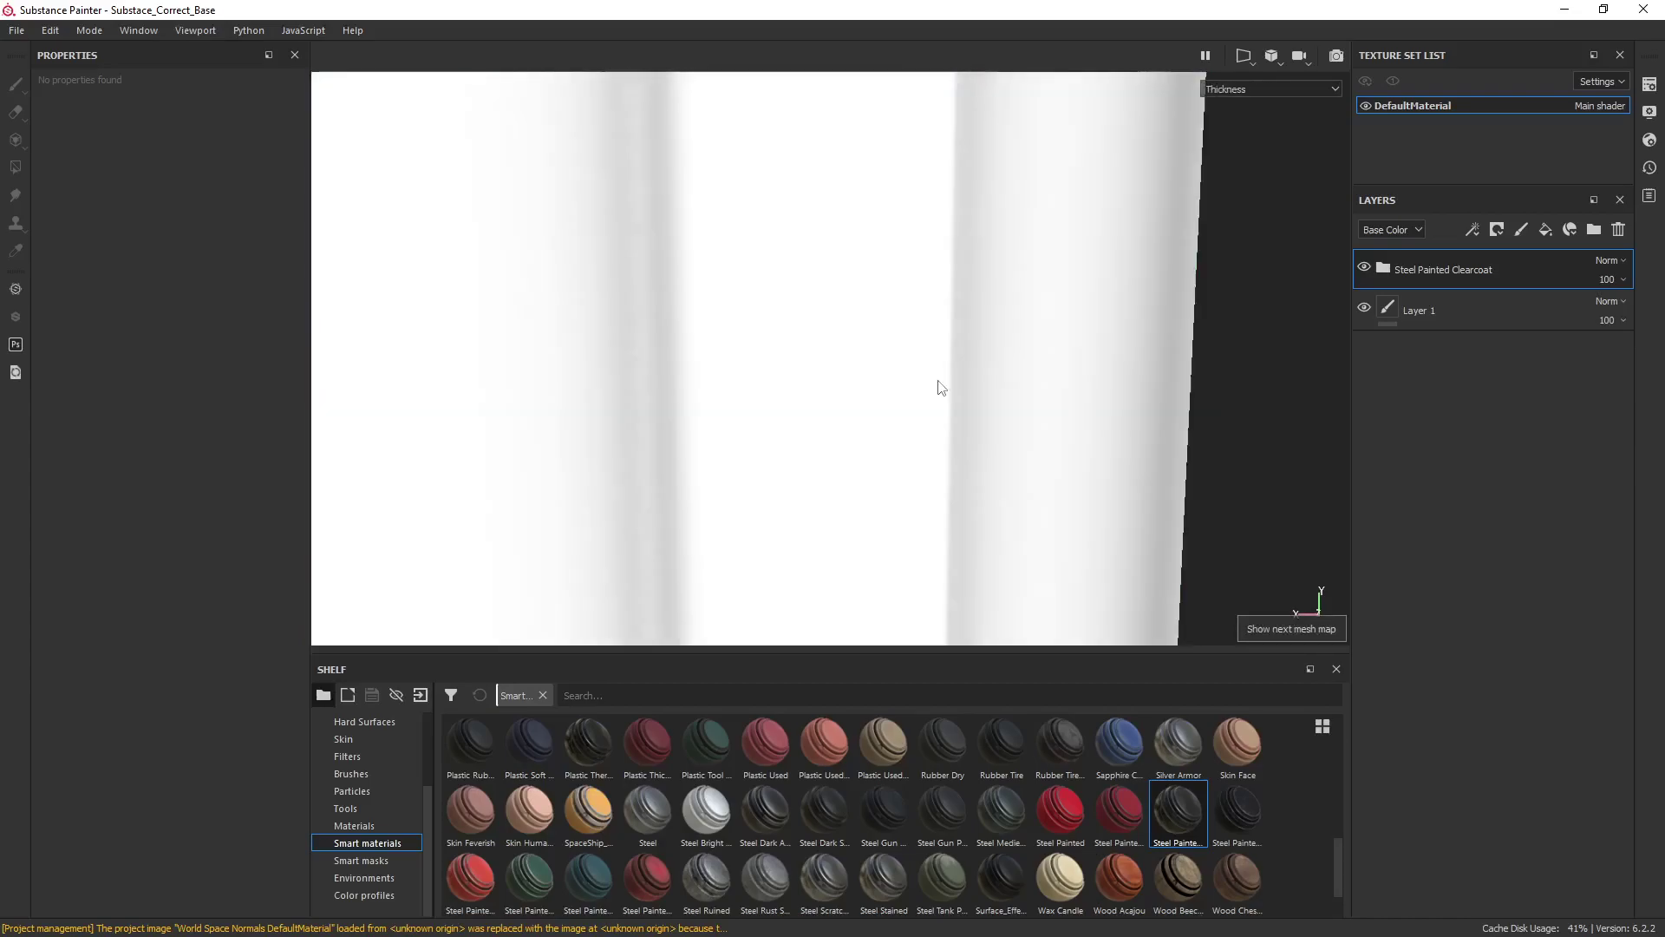
key("b")
key("b")
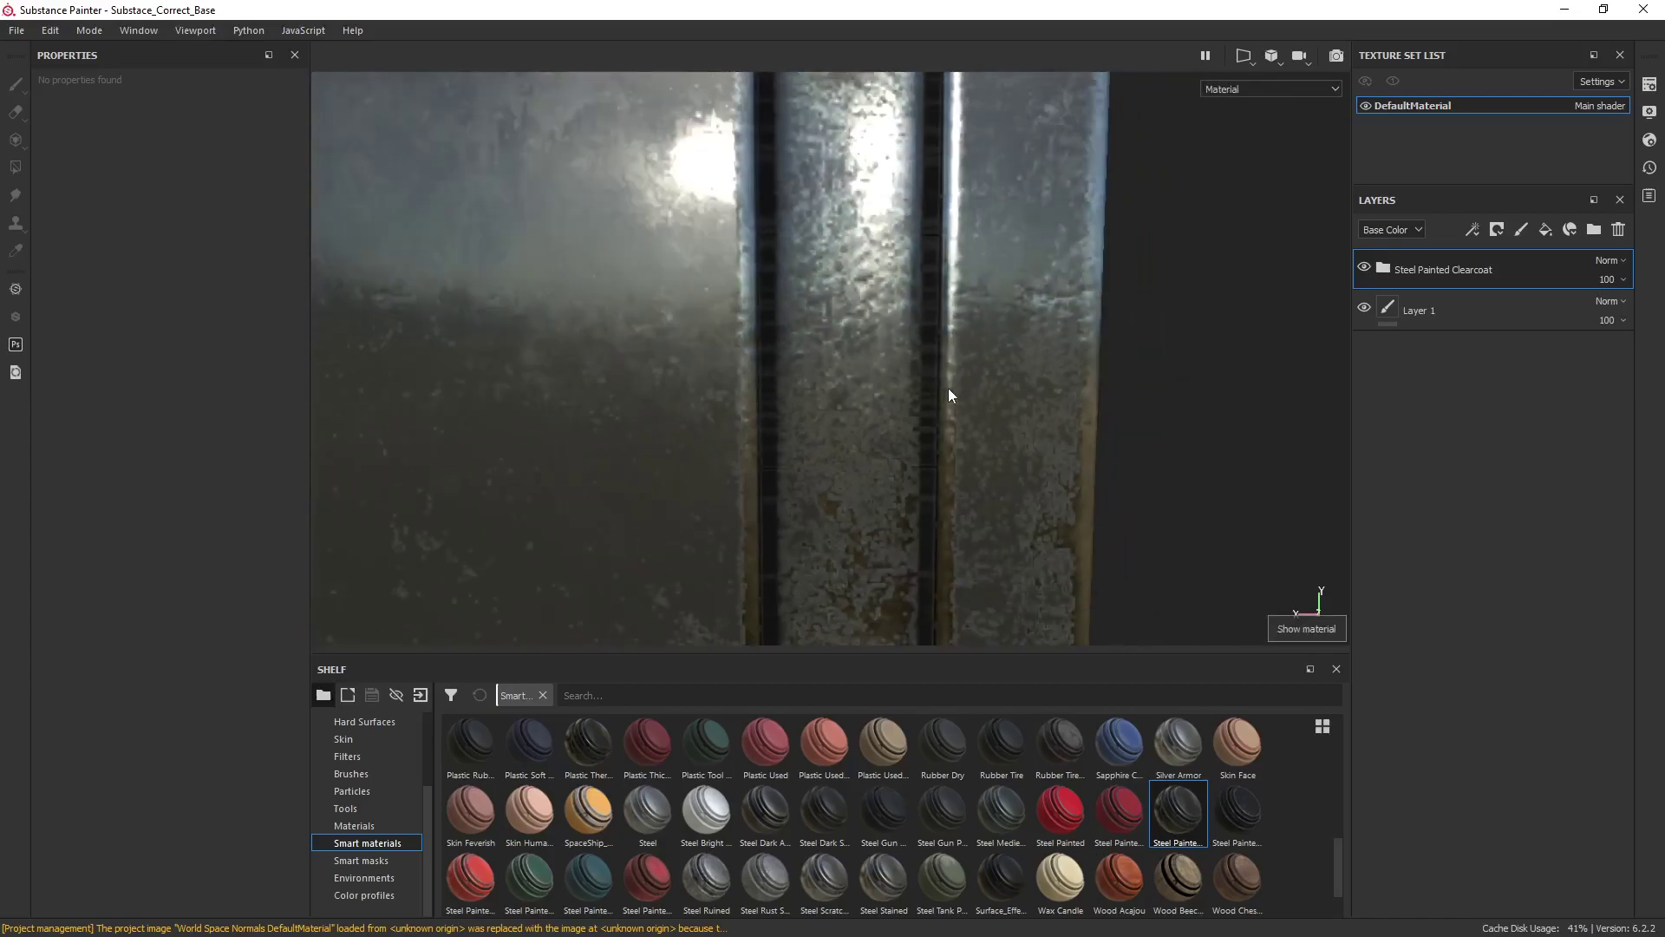
left_click_drag(949, 394, 1020, 258, "alt")
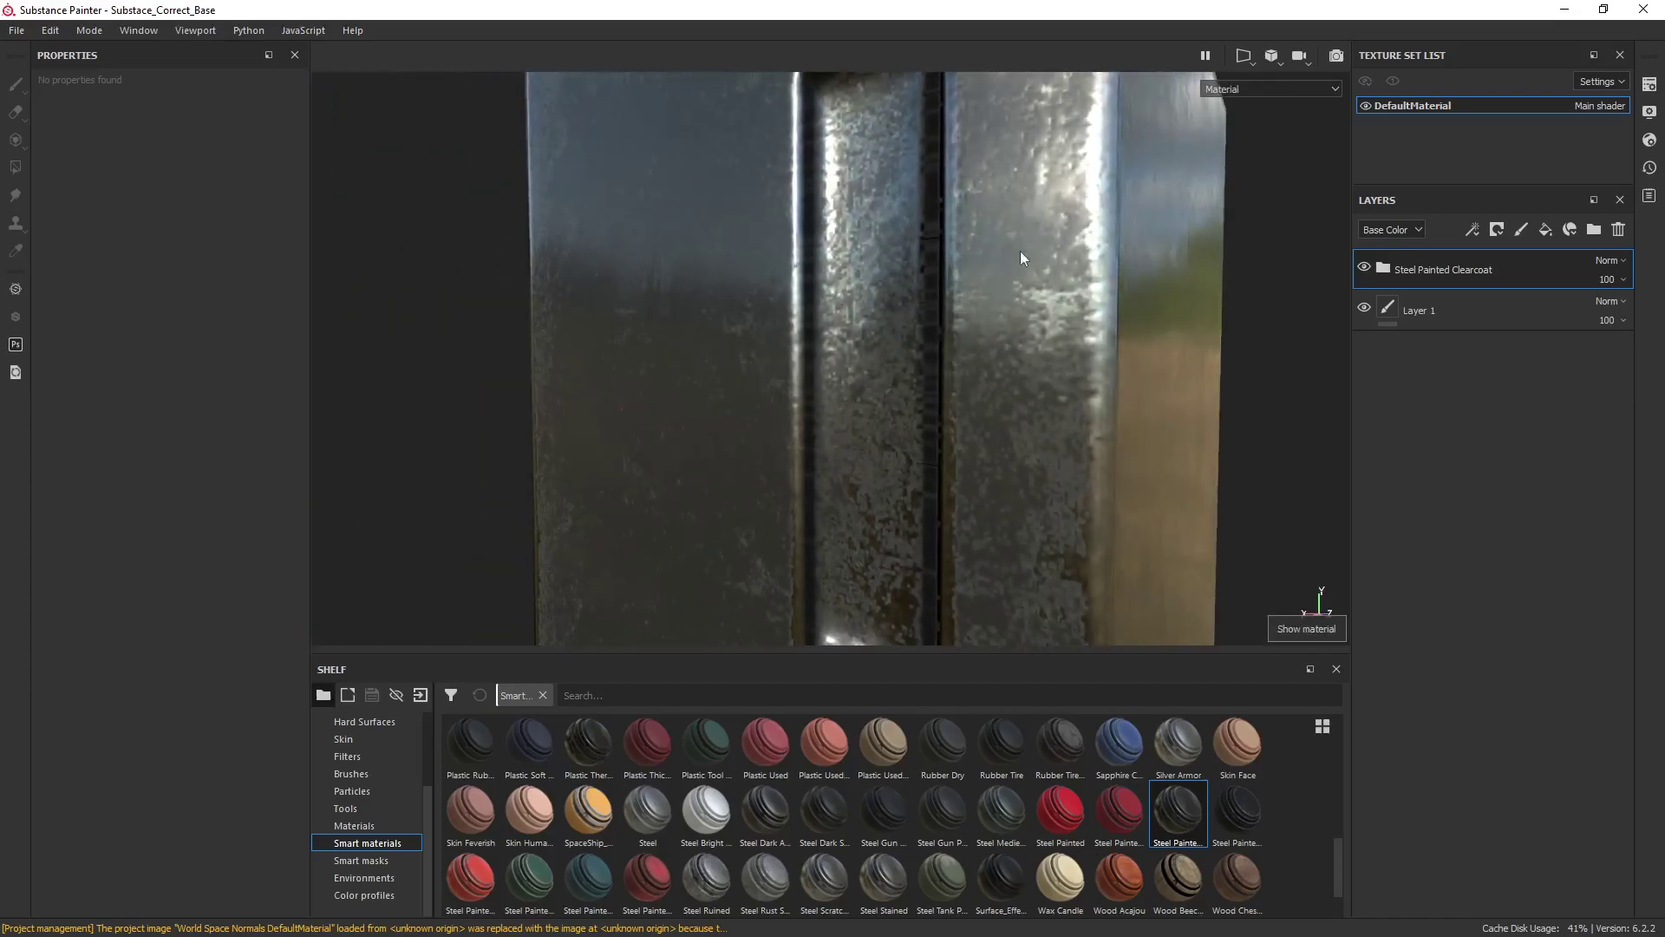
left_click(1365, 268)
left_click(1366, 268)
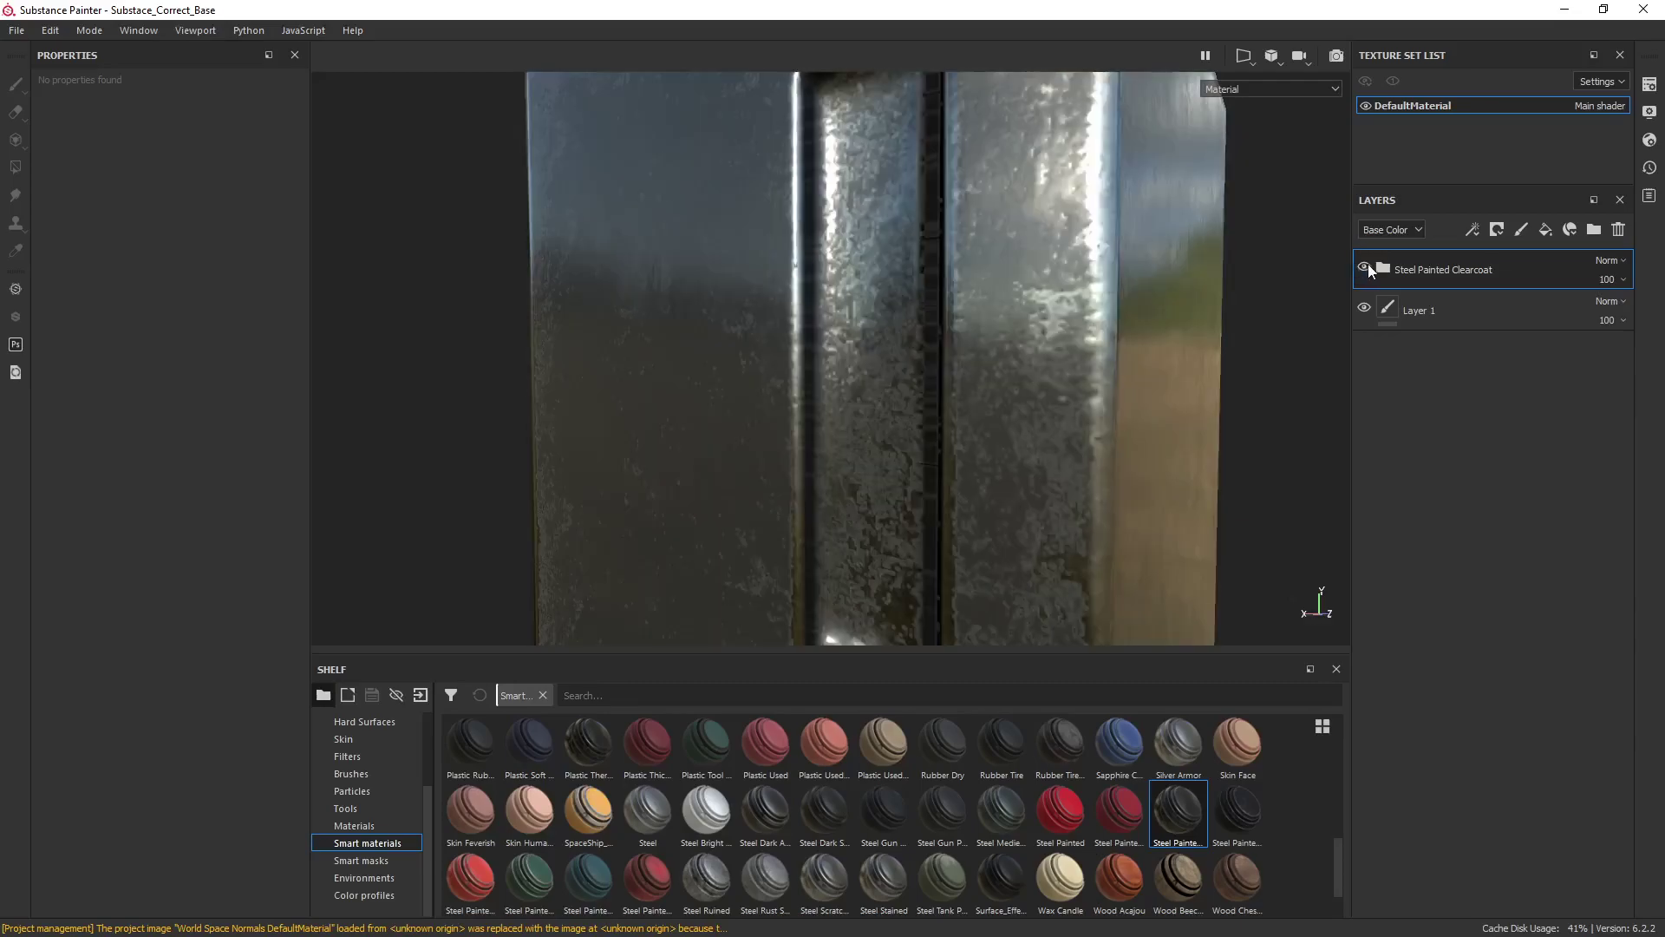
Hide the Steel Painted Clearcoat layer and add Aluminium Close Cell Foam, adjusting its UV Scale
left_click(1366, 266)
left_click(364, 824)
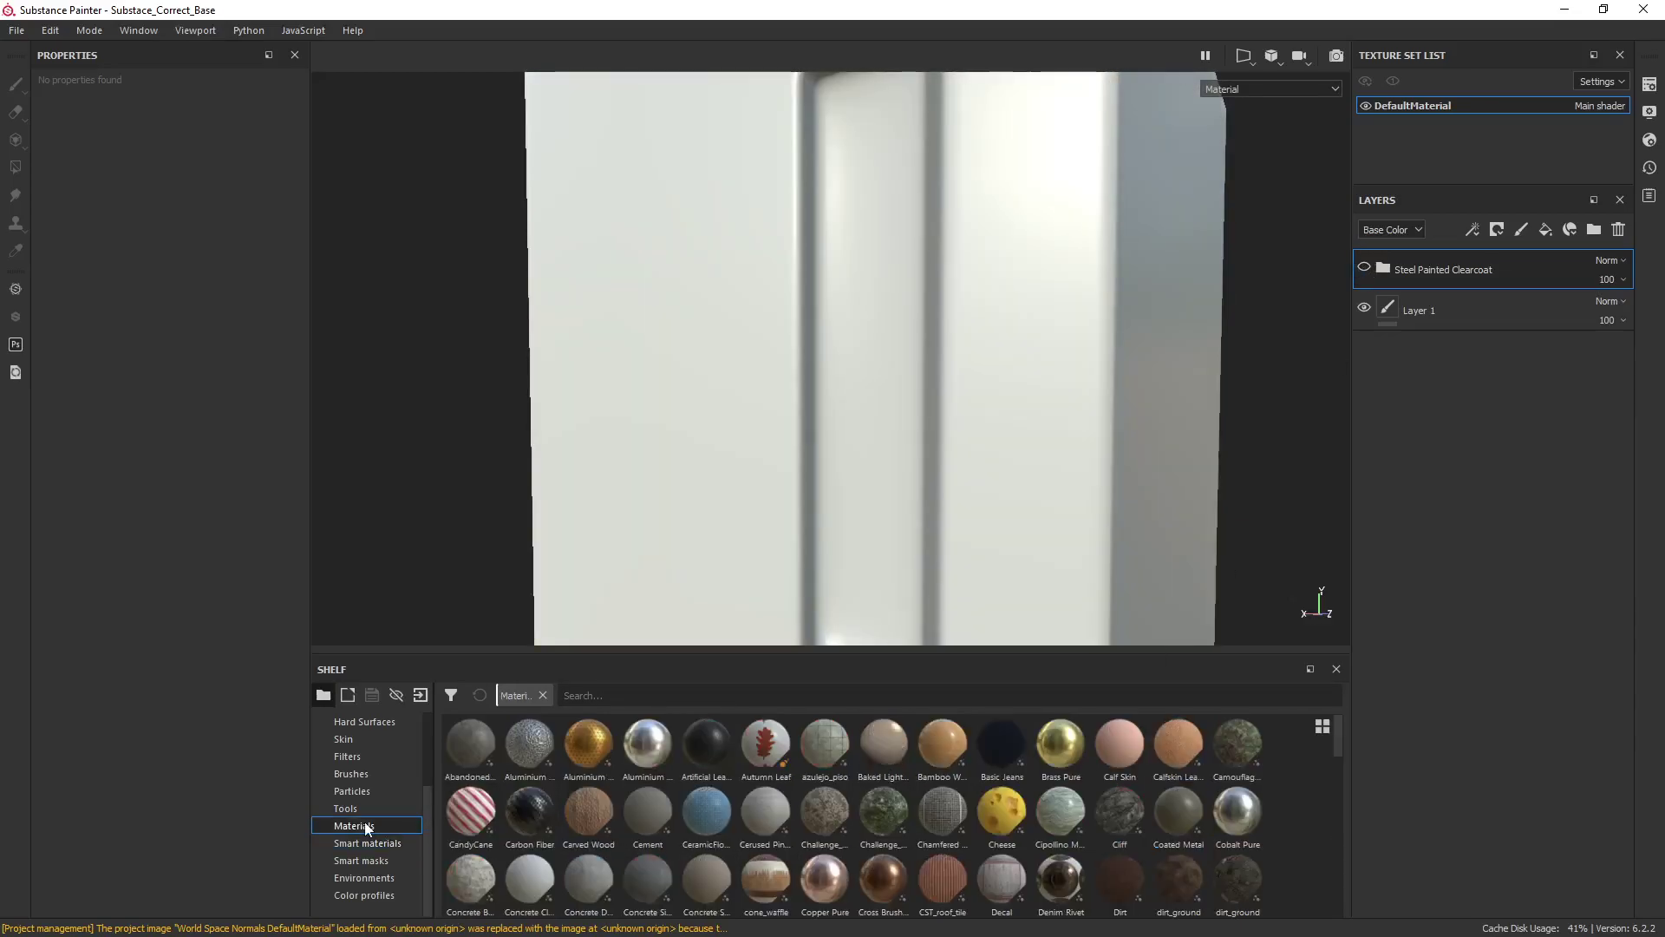
mouse_move(528, 748)
left_mouse_down()
mouse_move(1391, 360)
mouse_move(1382, 253)
mouse_move(1407, 251)
left_mouse_up()
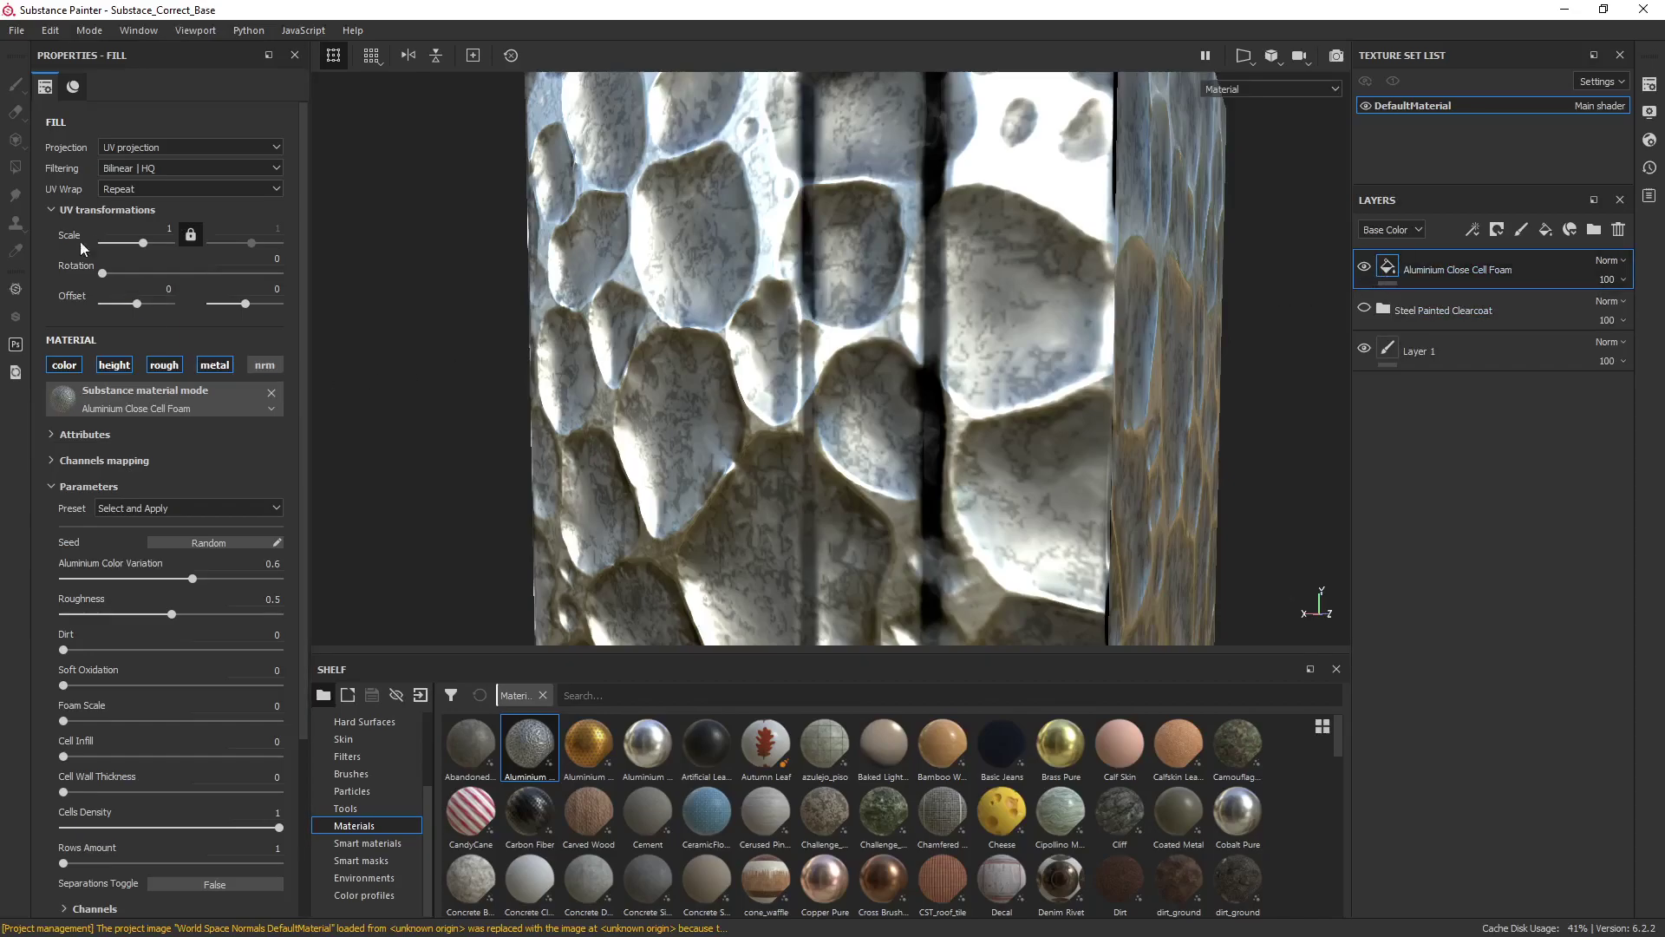
left_click_drag(119, 243, 128, 245)
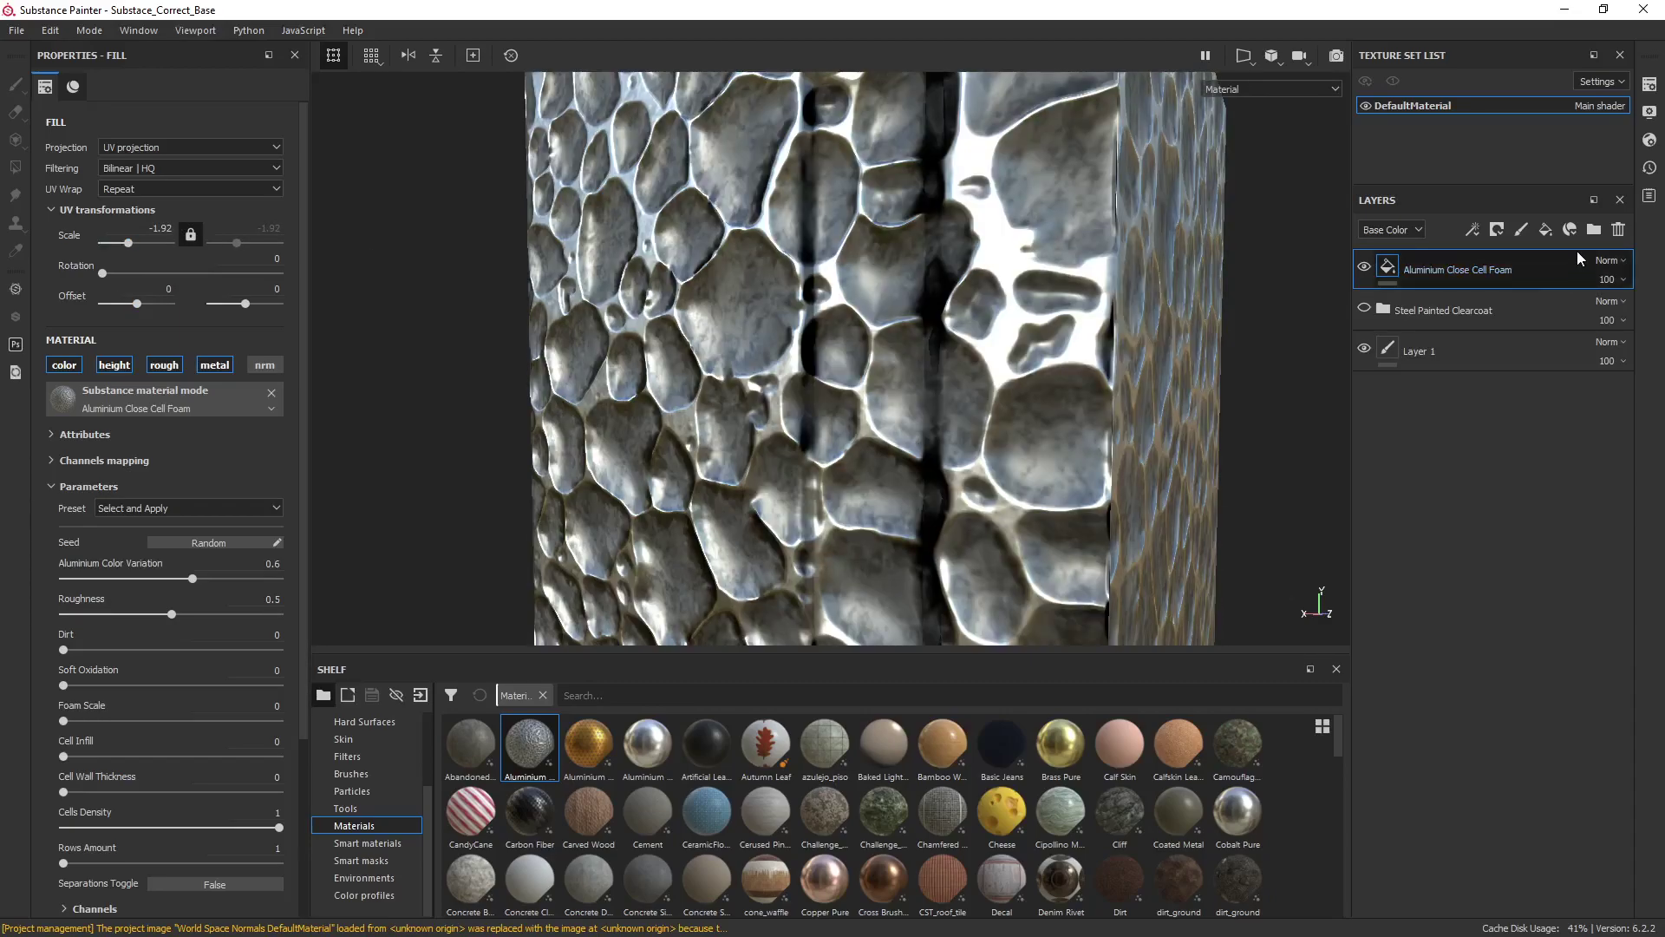
Delete the Aluminium Close Cell Foam layer and reframe the plain white cube
left_click(1619, 230)
key("f")
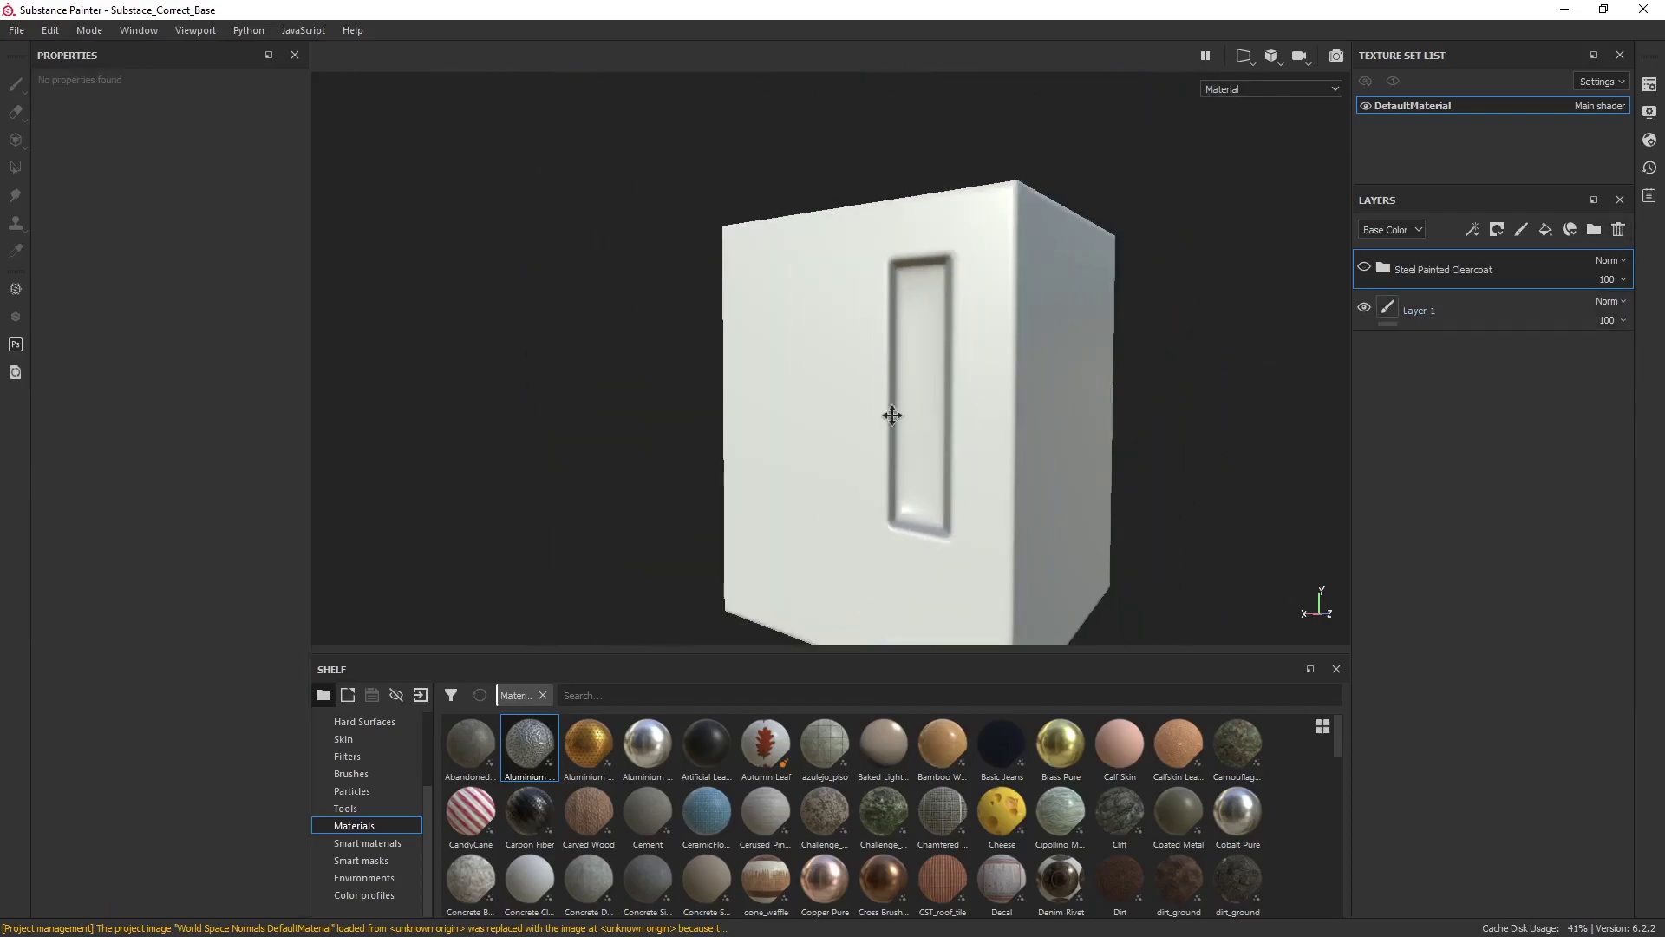
left_click_drag(767, 334, 897, 404, "alt")
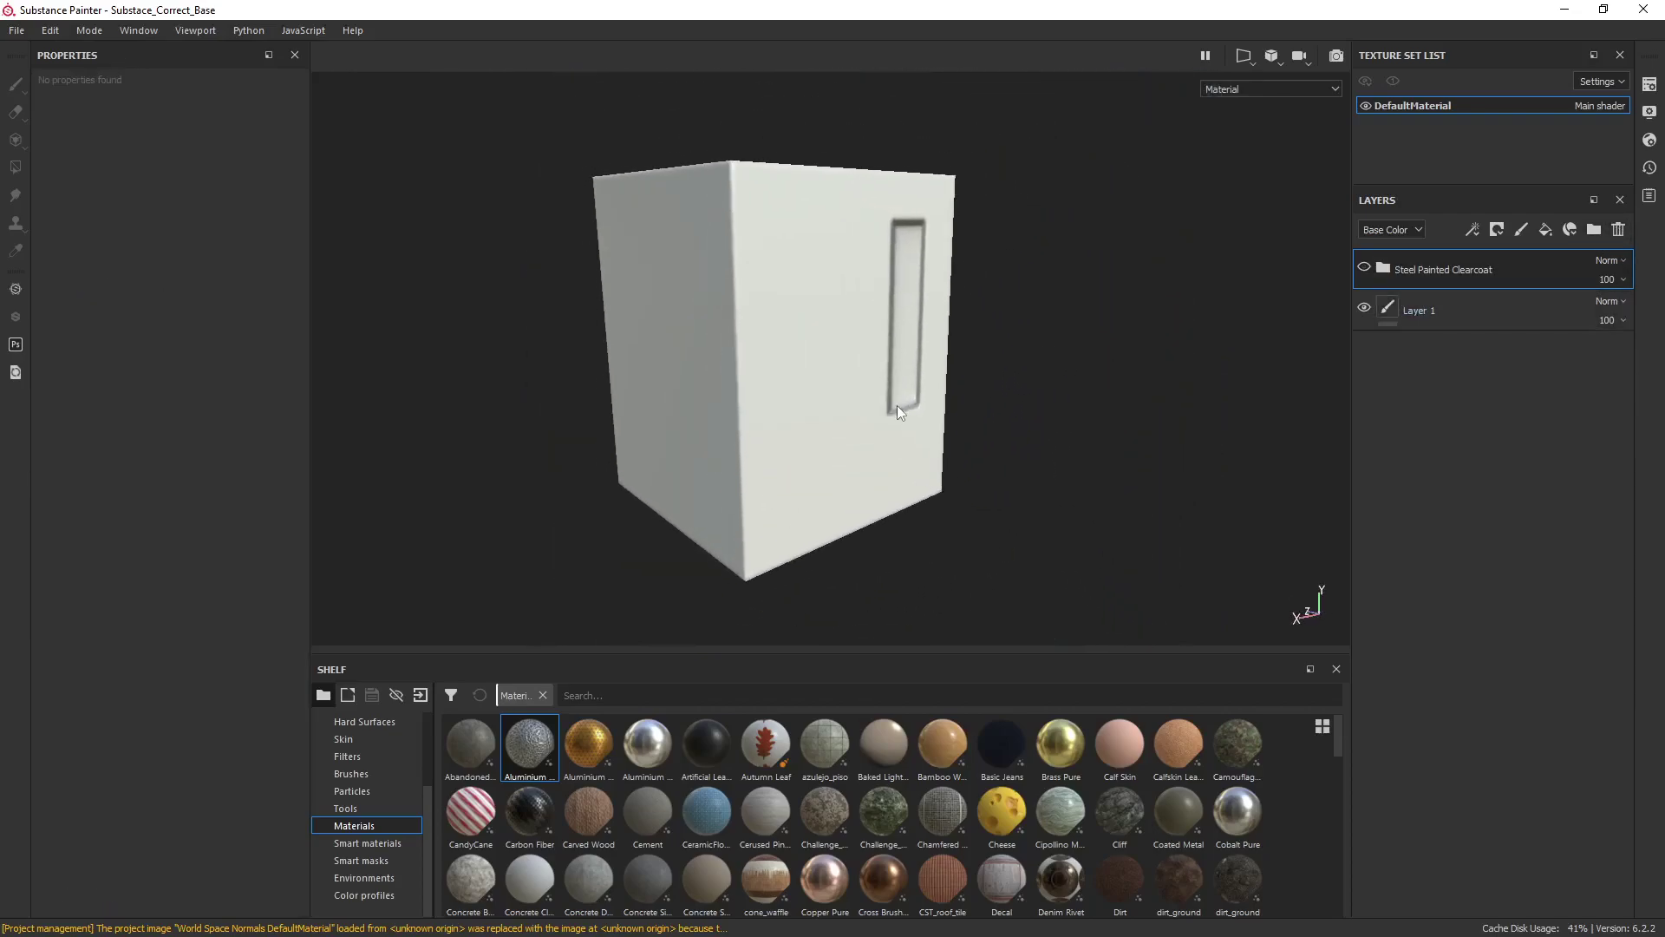